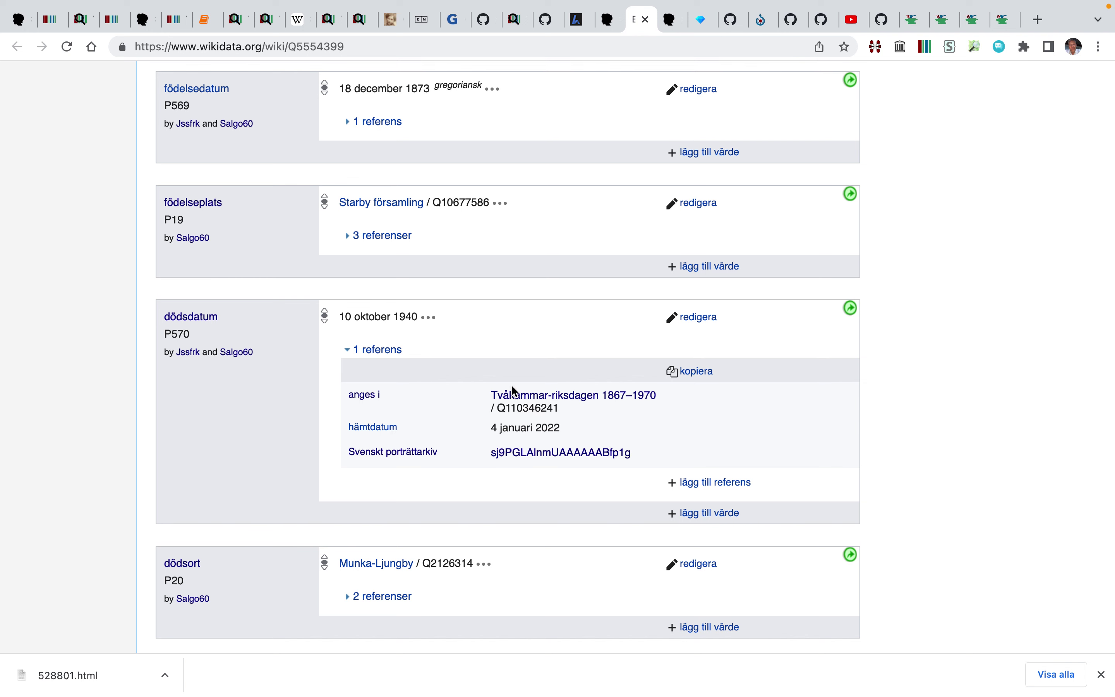
Copy the item identifier Q5554399 from the Wikidata page's address
{"action": "scroll", "coordinate": [525, 405], "scroll_direction": "down", "scroll_amount": 1}
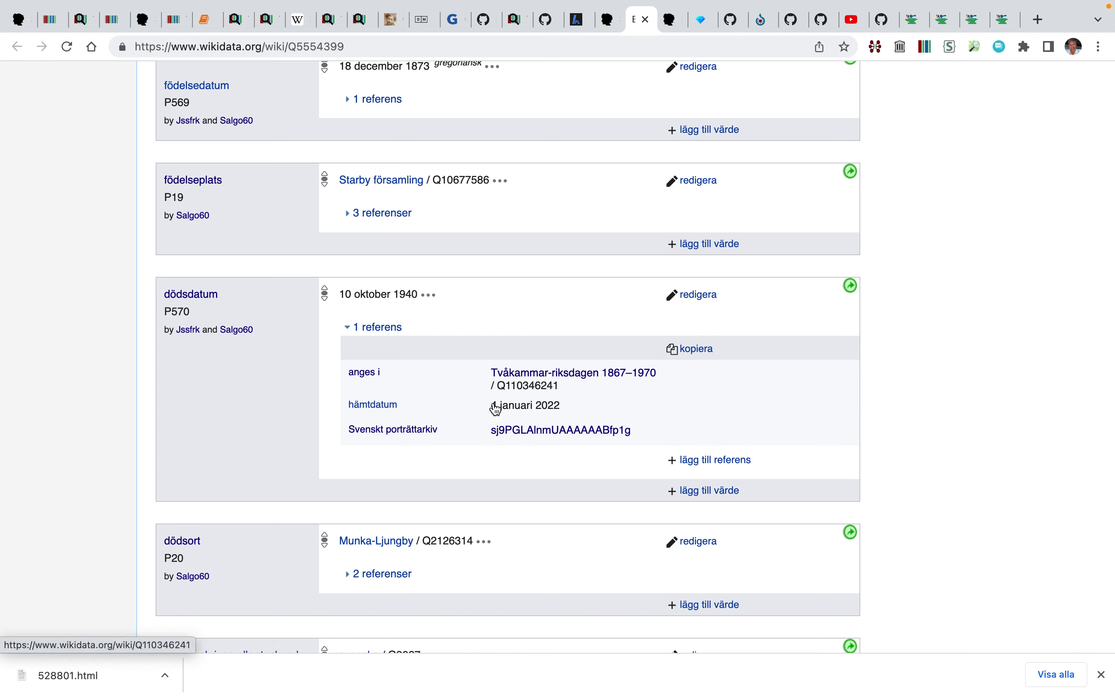
{"action": "mouse_move", "coordinate": [539, 695]}
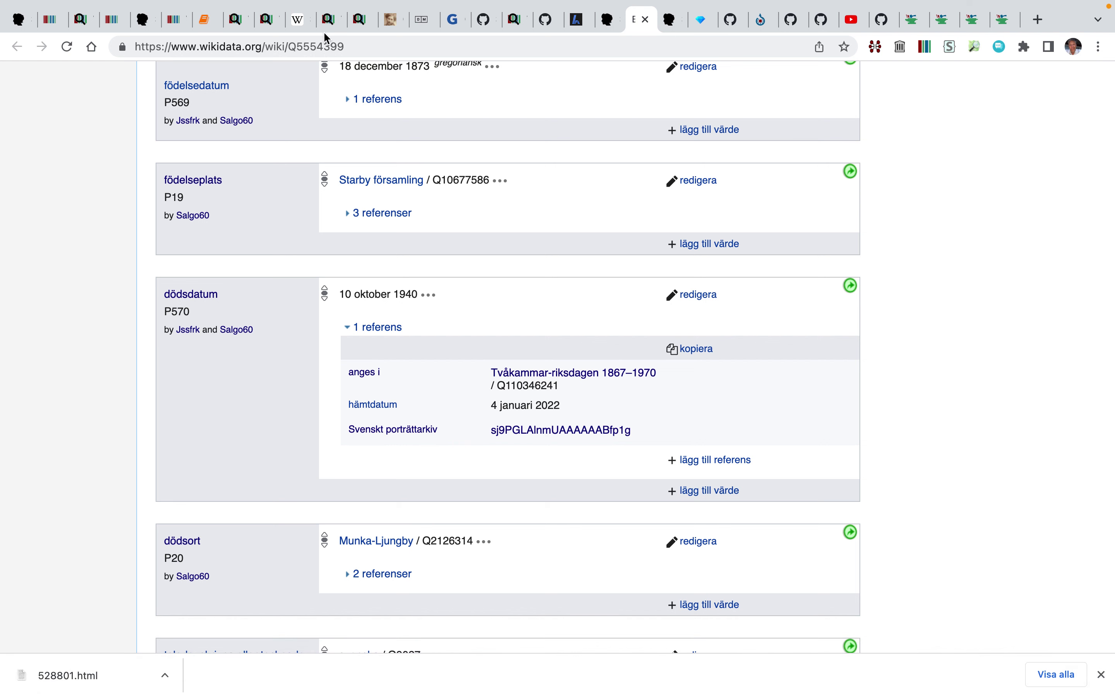
{"action": "double_click", "coordinate": [323, 48]}
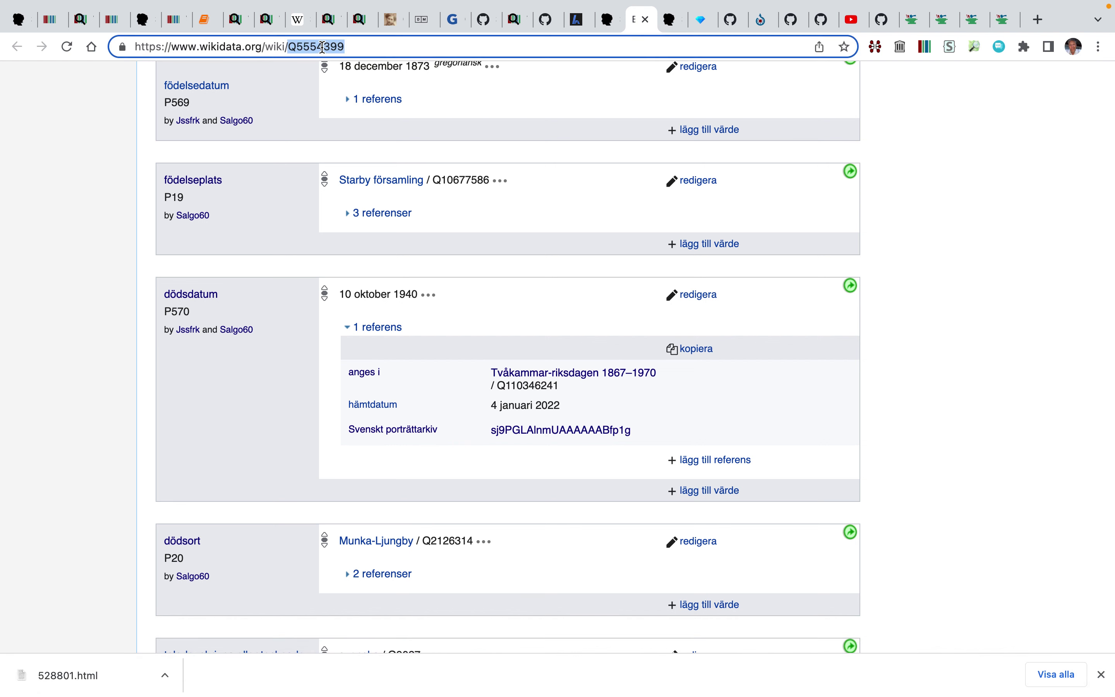
{"action": "right_click", "coordinate": [322, 48]}
{"action": "left_click", "coordinate": [377, 174]}
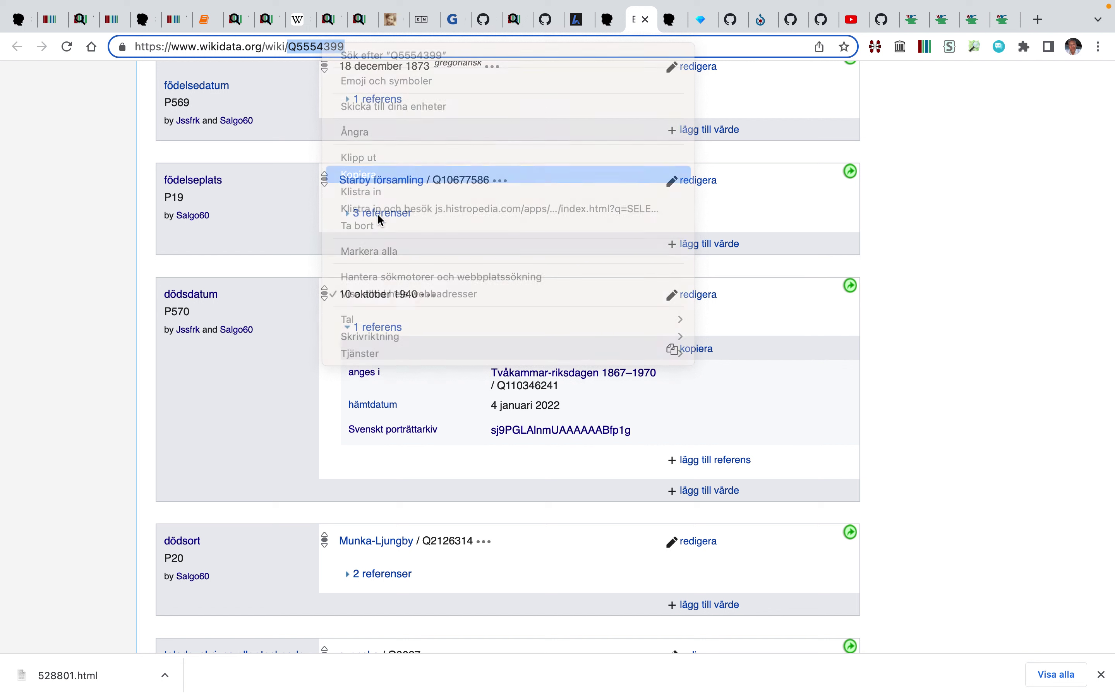
Switch to BBEdit and search the file "Emil updated 20230329 load.csv" for Q5554399
{"action": "mouse_move", "coordinate": [496, 673]}
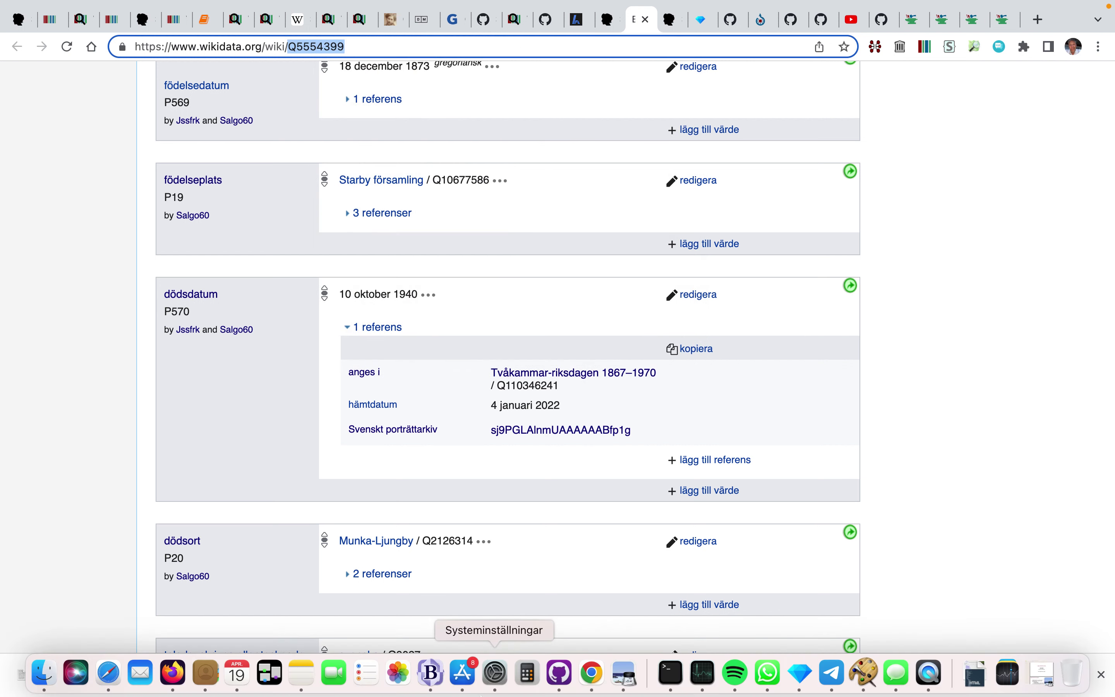
{"action": "left_click", "coordinate": [433, 674]}
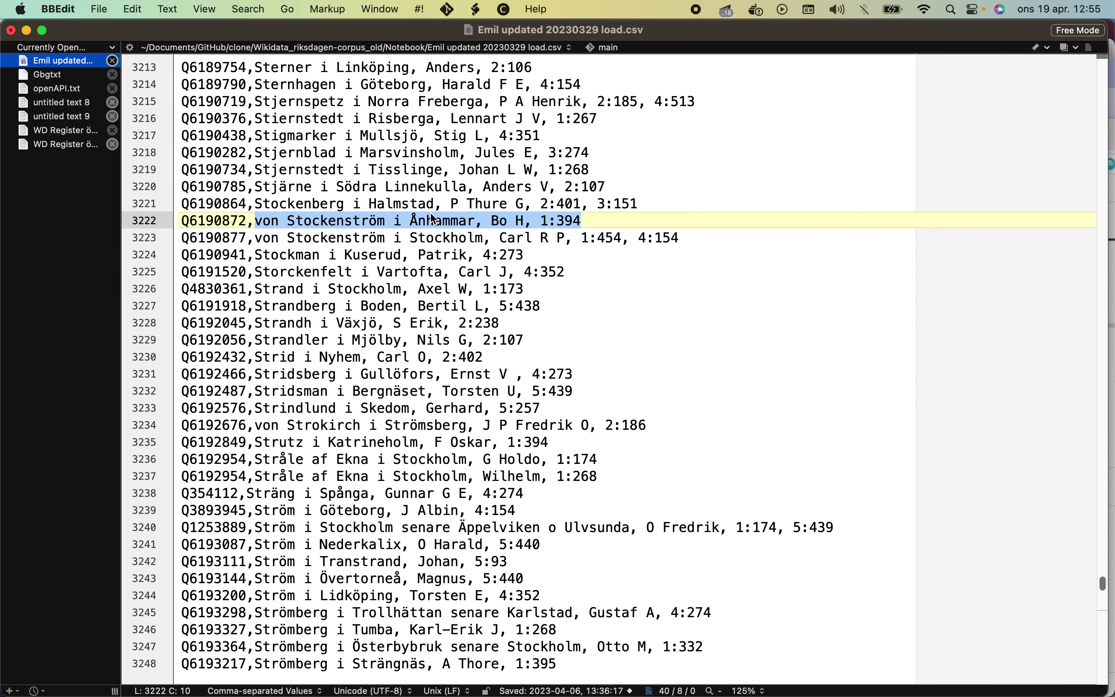
{"action": "left_click", "coordinate": [247, 16]}
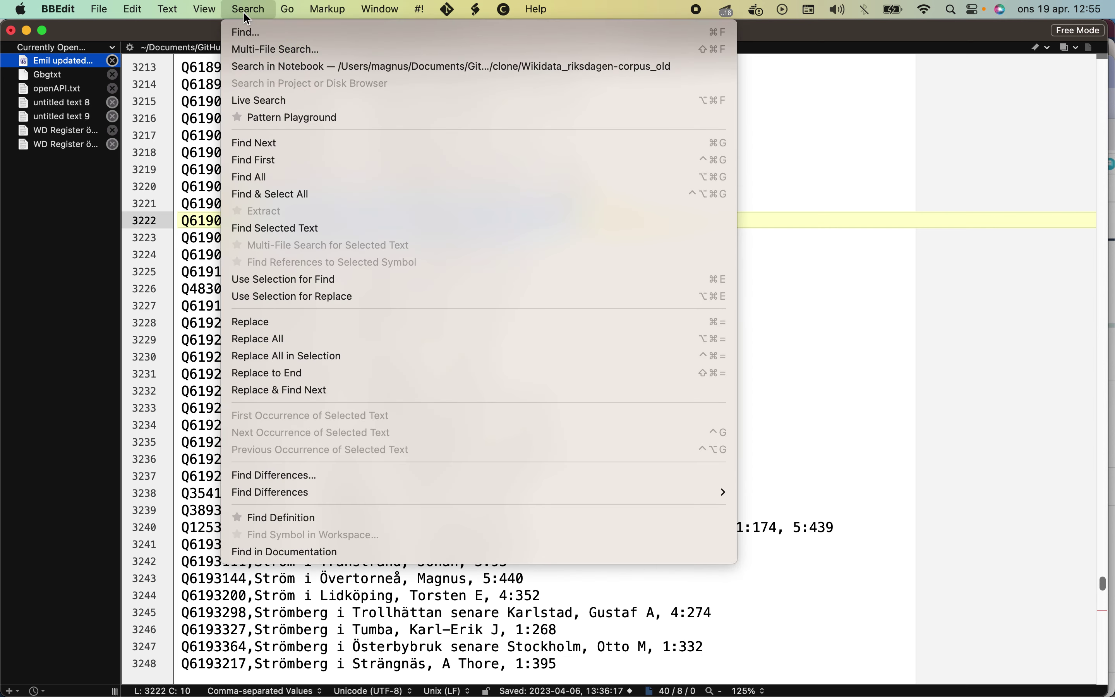
{"action": "left_click", "coordinate": [249, 32]}
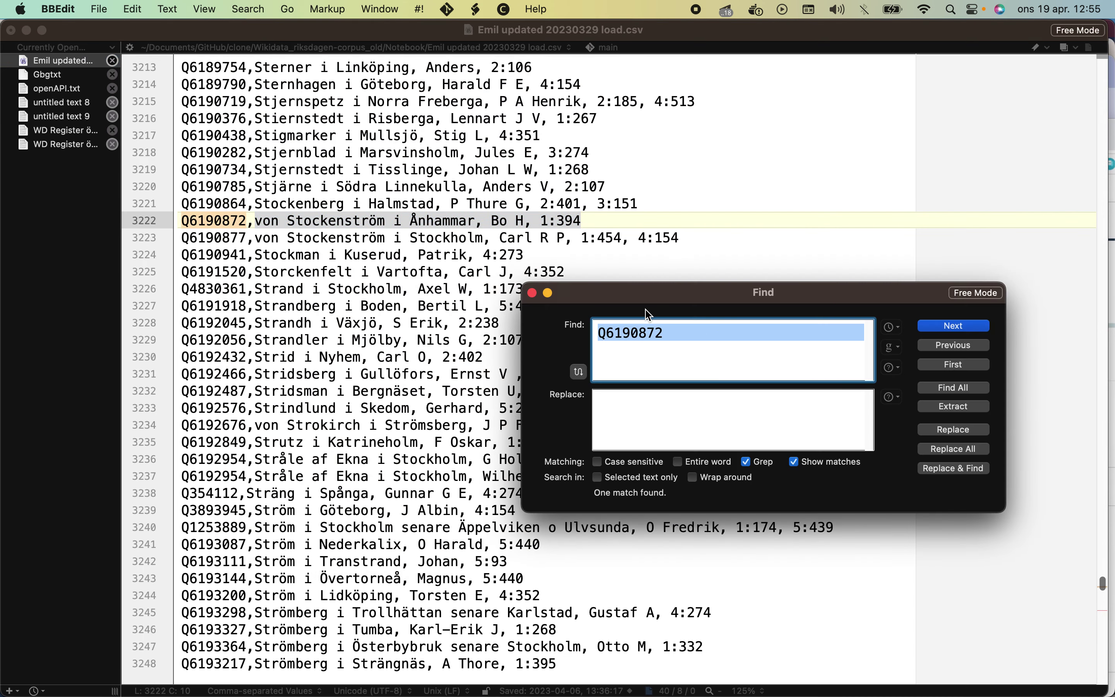
{"action": "right_click", "coordinate": [658, 334]}
{"action": "left_click", "coordinate": [682, 399]}
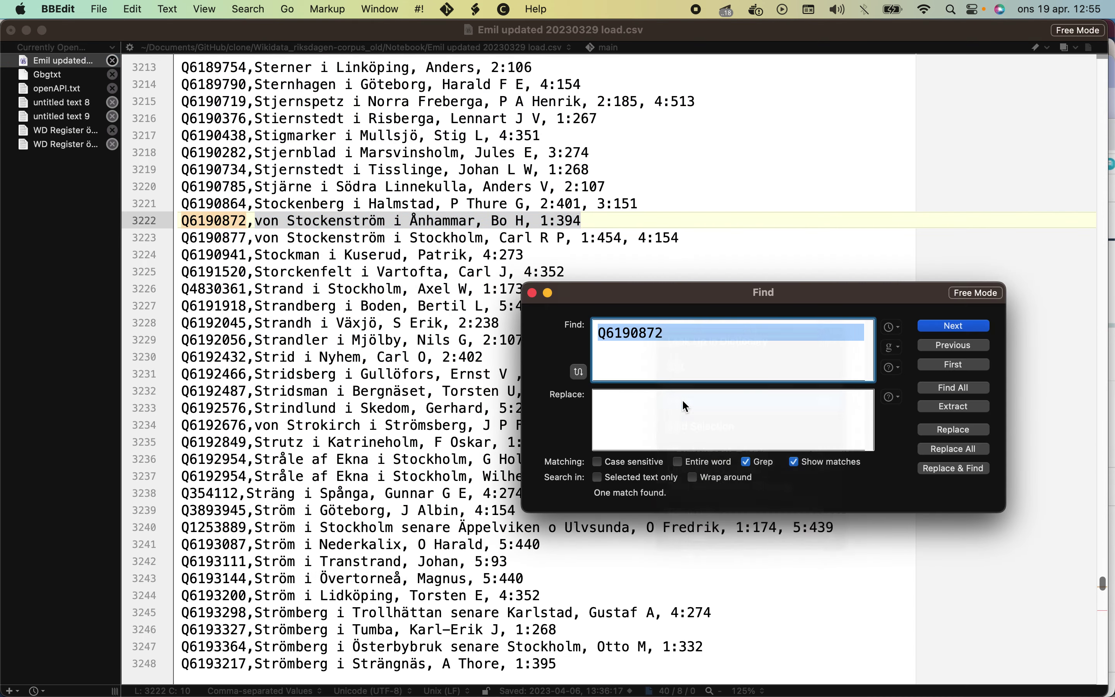
{"action": "left_click", "coordinate": [934, 333]}
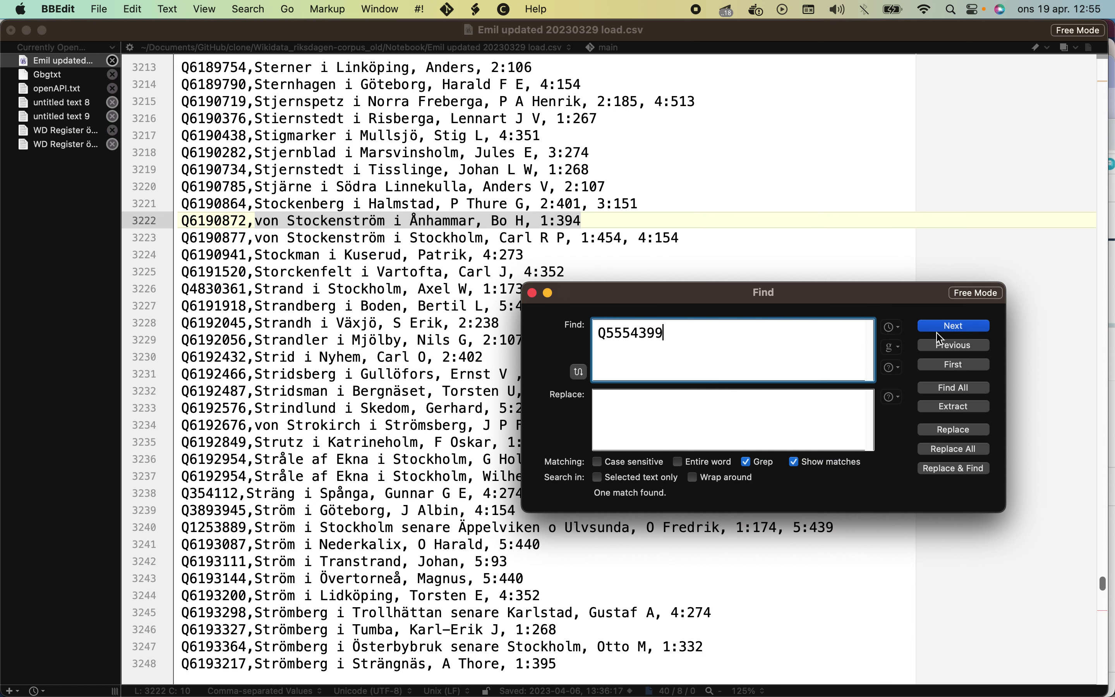
{"action": "left_click", "coordinate": [950, 345]}
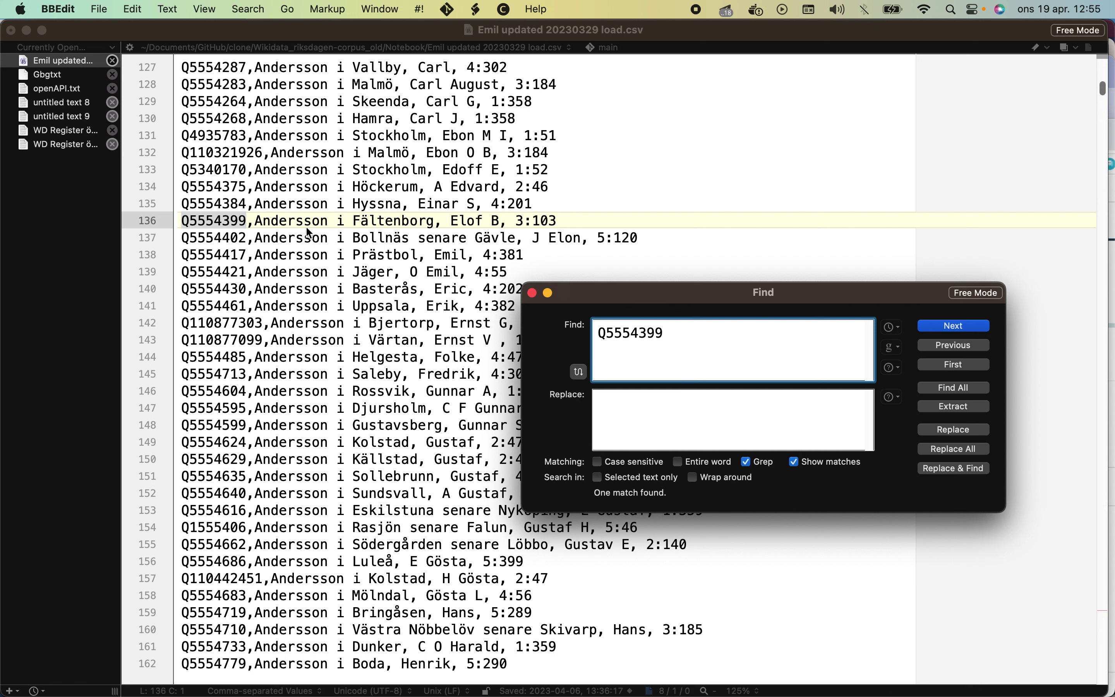
{"action": "left_click", "coordinate": [257, 223]}
{"action": "left_click", "coordinate": [257, 223]}
{"action": "double_click", "coordinate": [257, 224]}
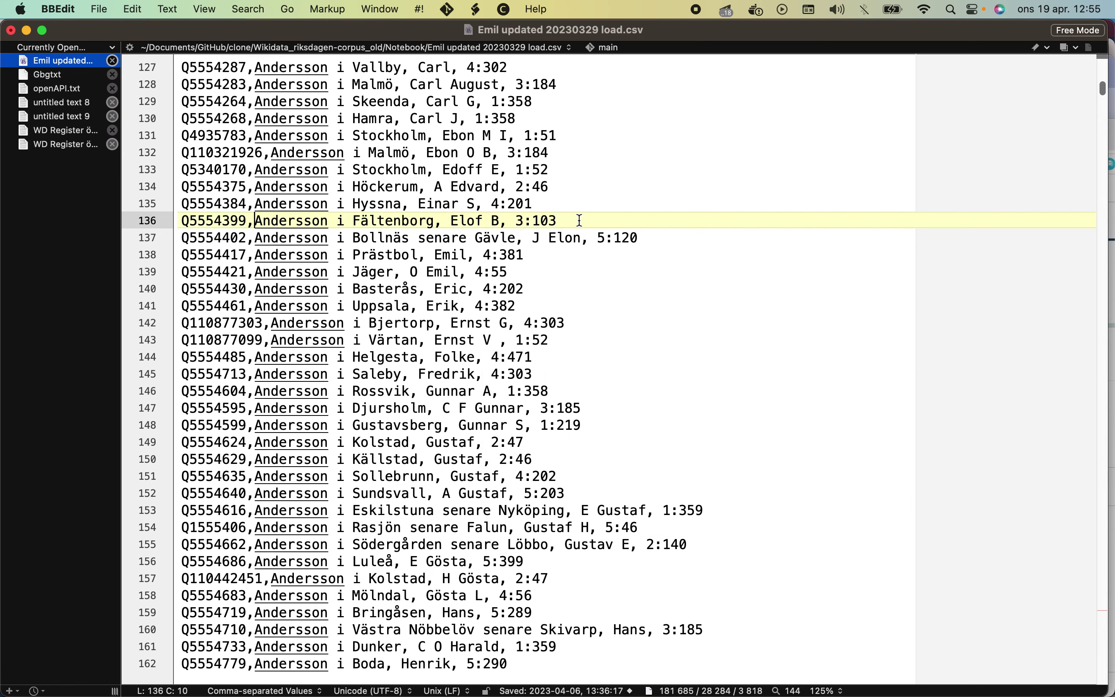
{"action": "left_click", "coordinate": [577, 219], "text": "shift"}
{"action": "right_click", "coordinate": [579, 220]}
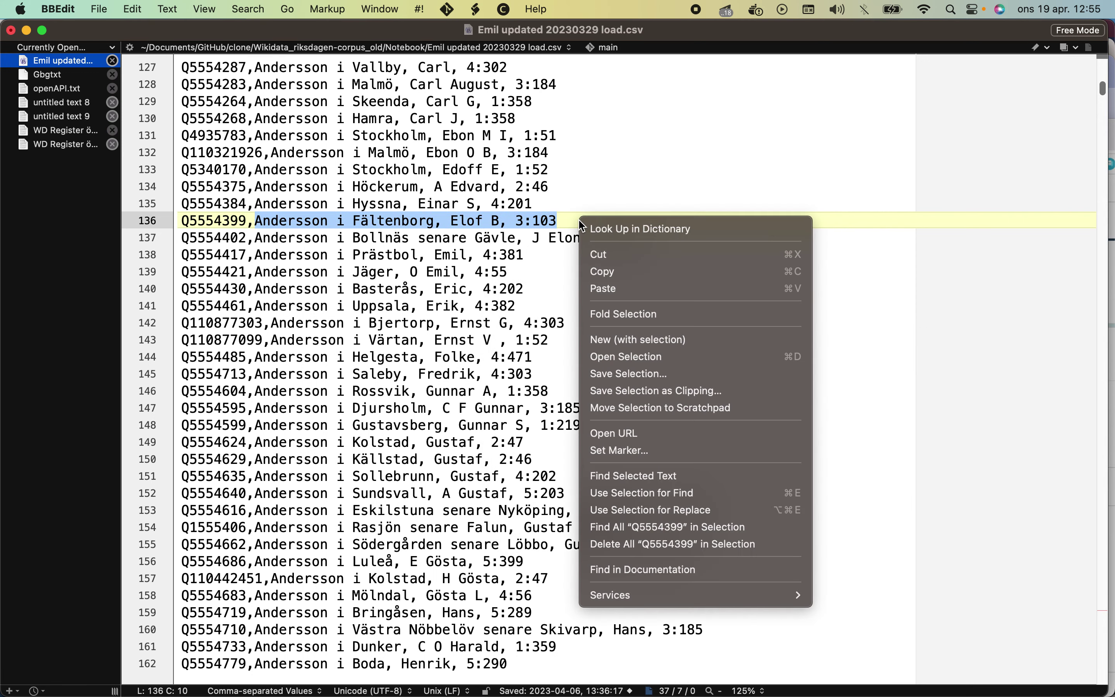
{"action": "left_click", "coordinate": [604, 271]}
Switch to Chrome and bring up the "Elof Andersson - Wikidata" window
{"action": "mouse_move", "coordinate": [439, 680]}
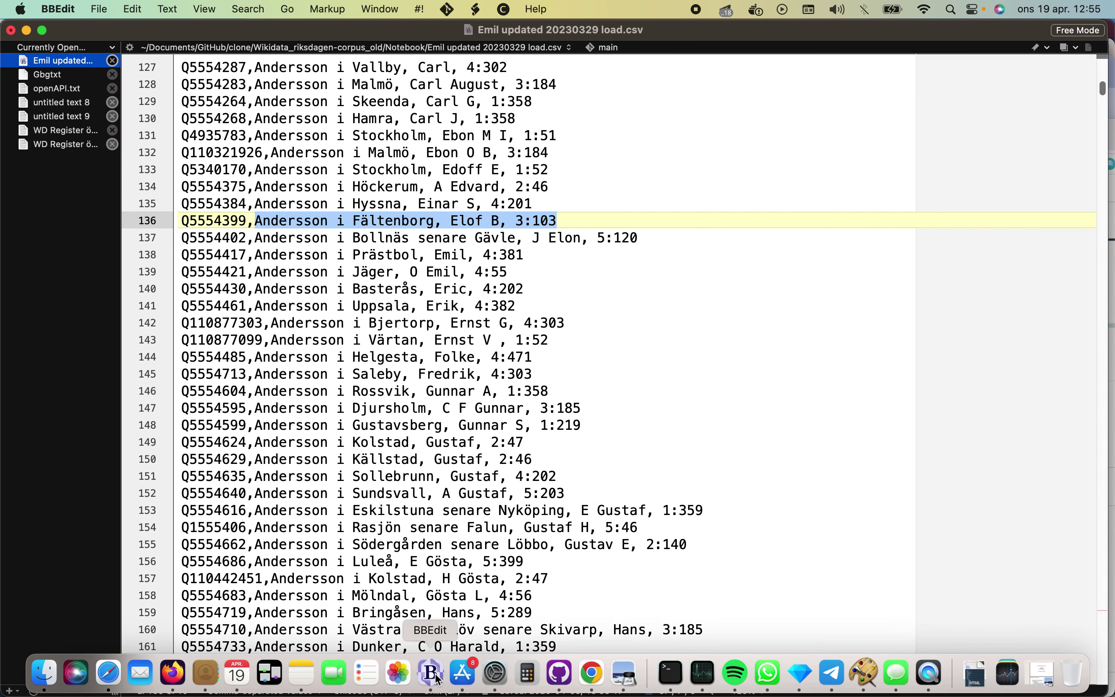
{"action": "left_click", "coordinate": [592, 674]}
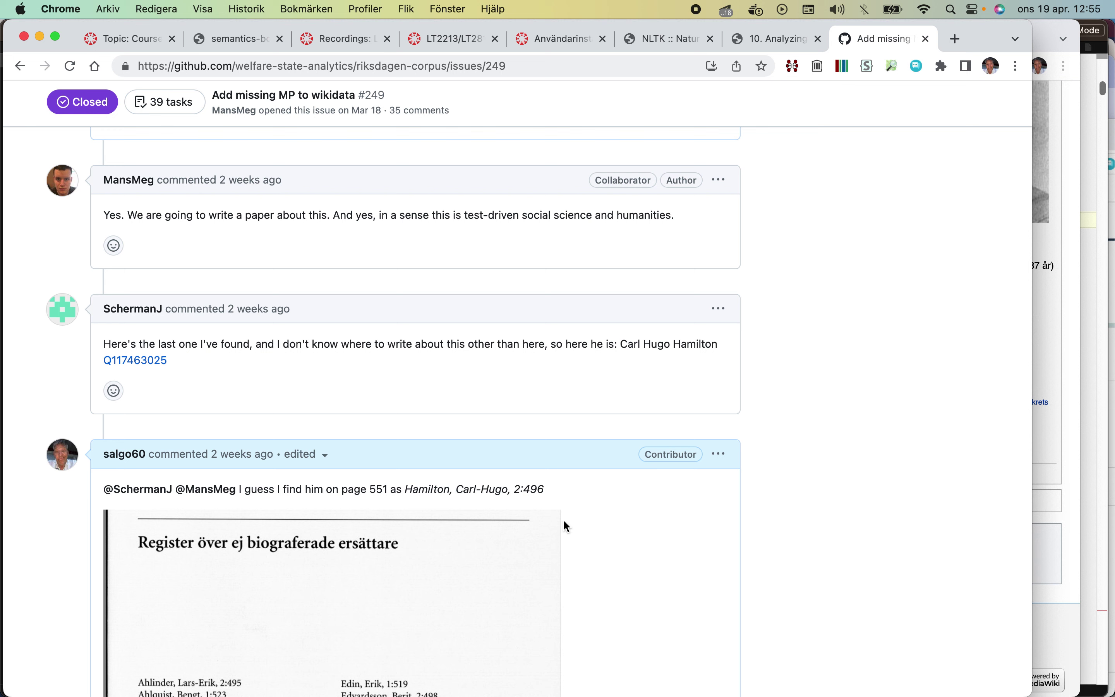
{"action": "left_click", "coordinate": [462, 12]}
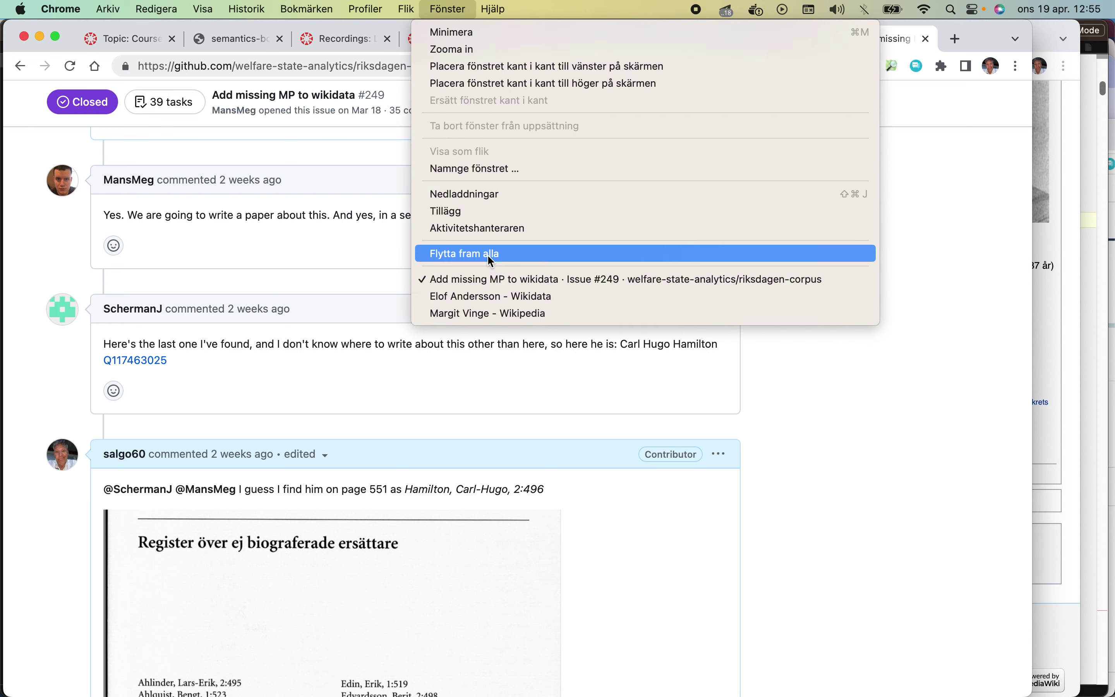
{"action": "left_click", "coordinate": [491, 296]}
{"action": "key", "text": "super+l"}
{"action": "key", "text": "alt+shift+Left"}
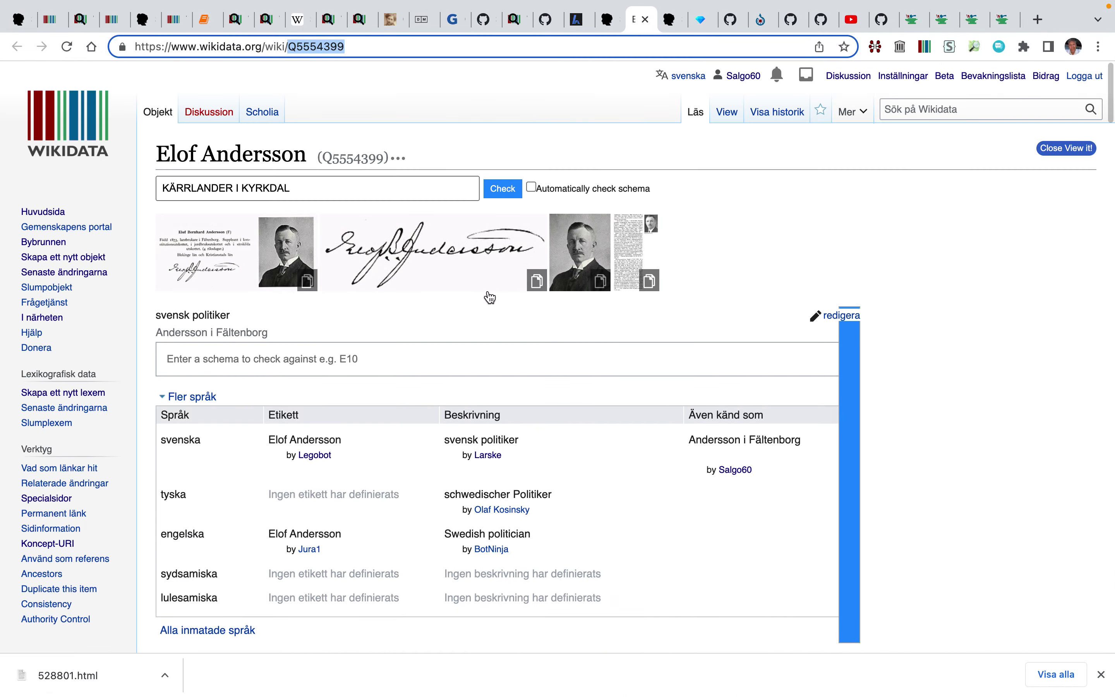
Expand the reference under the namn (P2561) statement of the Wikidata item
{"action": "scroll", "coordinate": [491, 296], "scroll_direction": "down", "scroll_amount": 10}
{"action": "scroll", "coordinate": [491, 297], "scroll_direction": "down", "scroll_amount": 15}
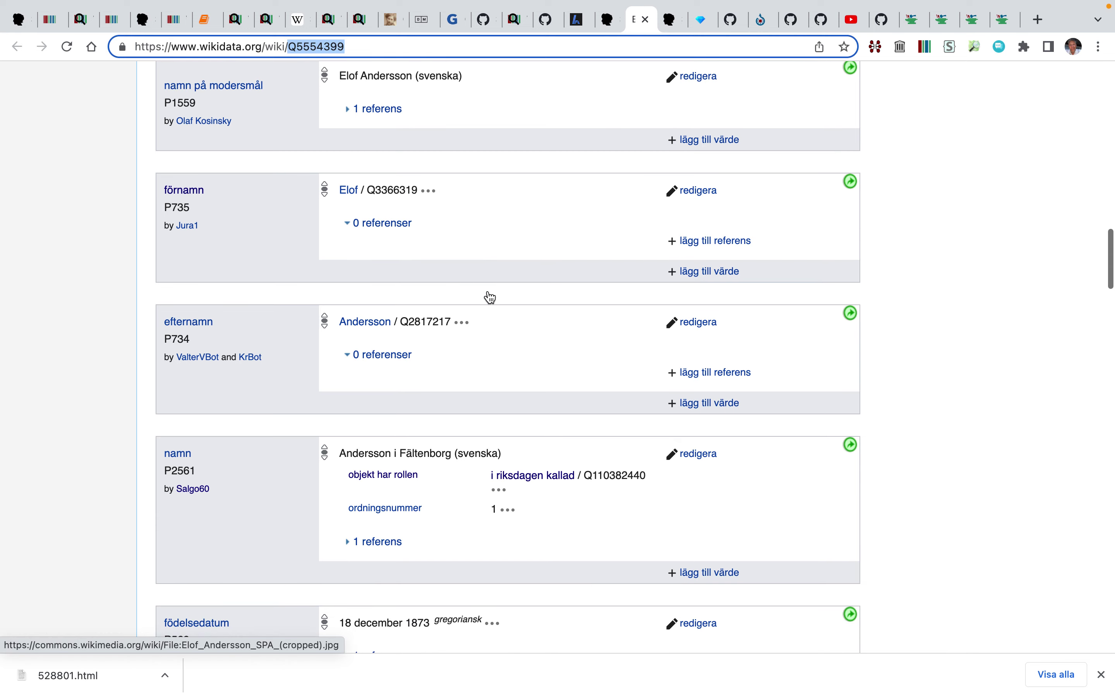
{"action": "scroll", "coordinate": [491, 296], "scroll_direction": "down", "scroll_amount": 1}
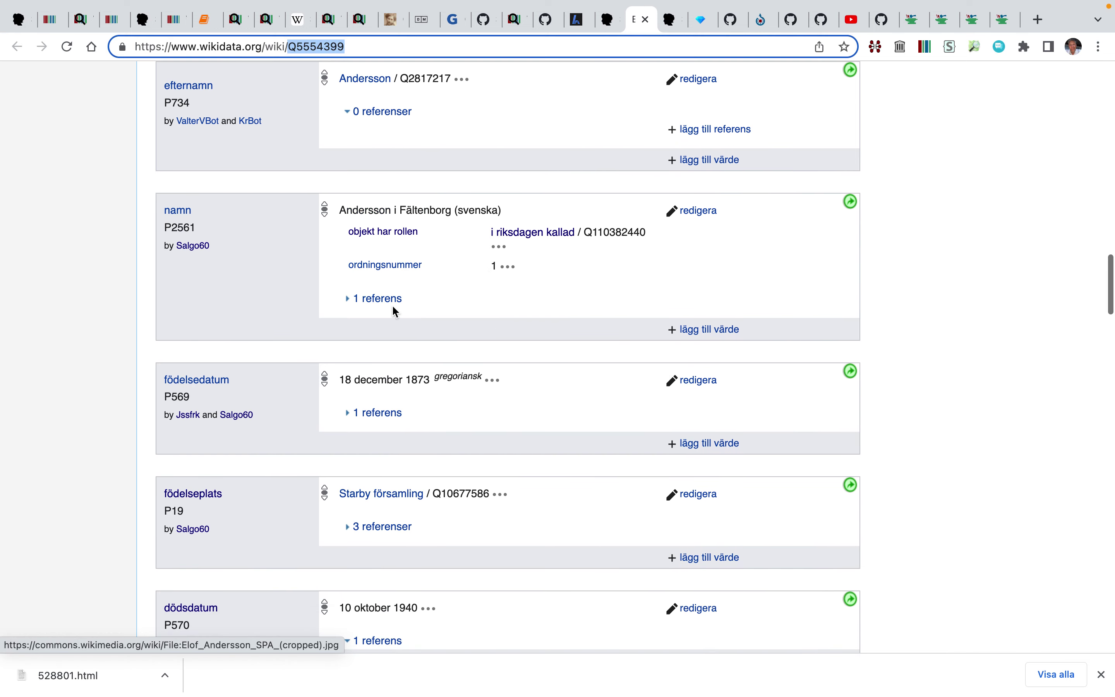
{"action": "left_click", "coordinate": [349, 305]}
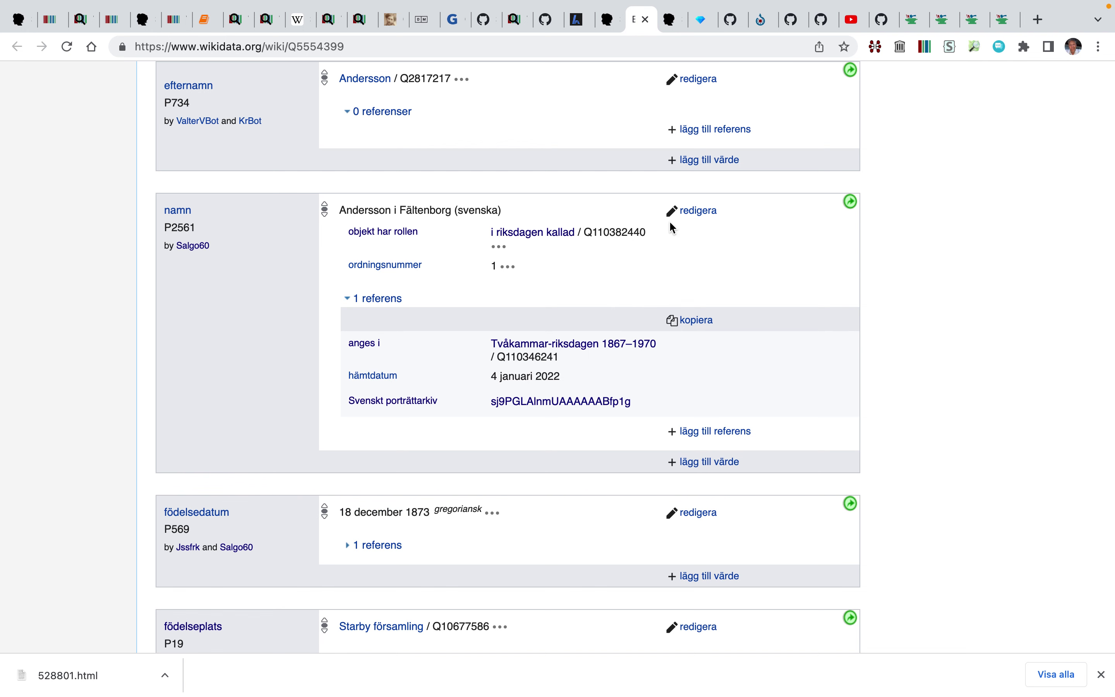
{"action": "left_click", "coordinate": [673, 220]}
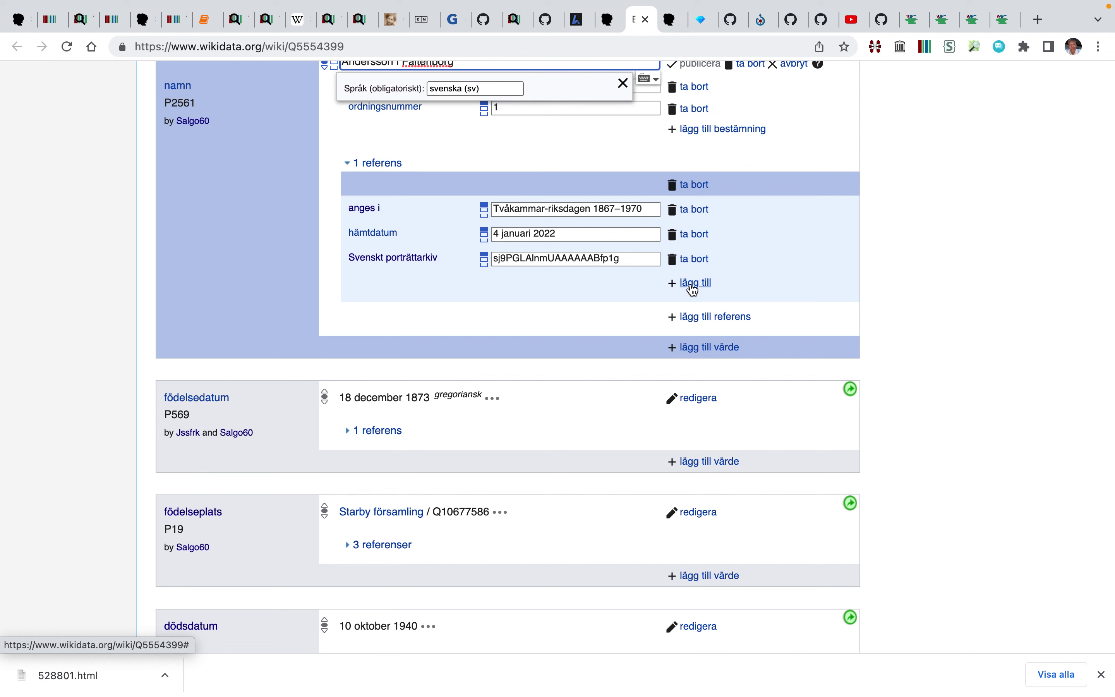
{"action": "left_click", "coordinate": [693, 290]}
{"action": "type", "text": "name"}
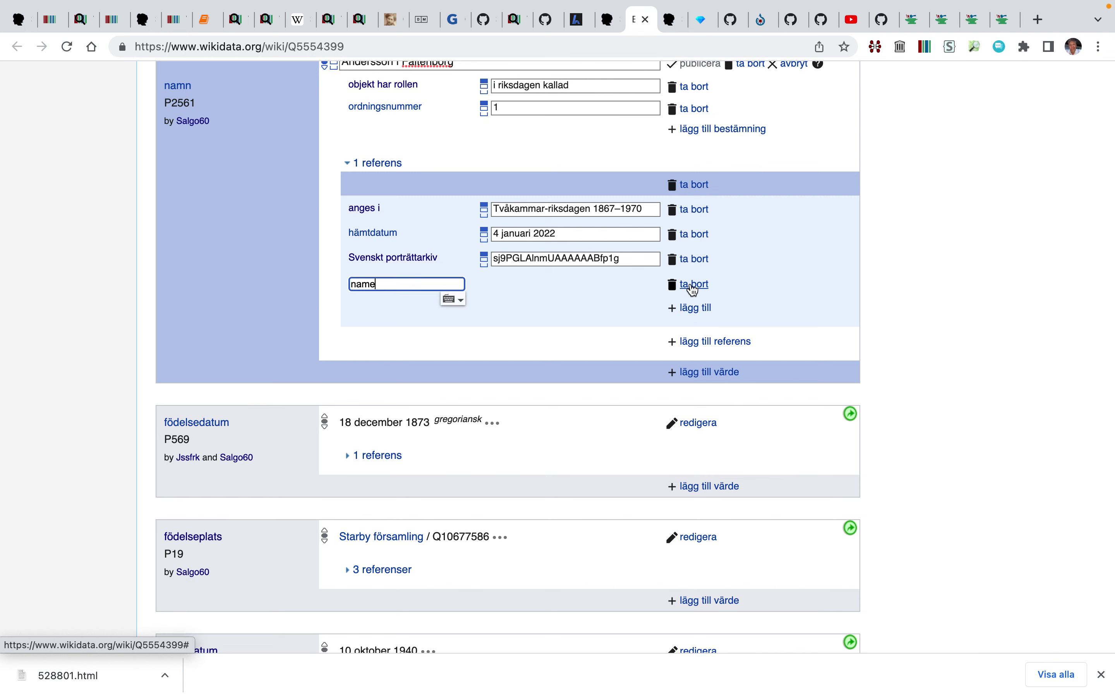
{"action": "type", "text": "d"}
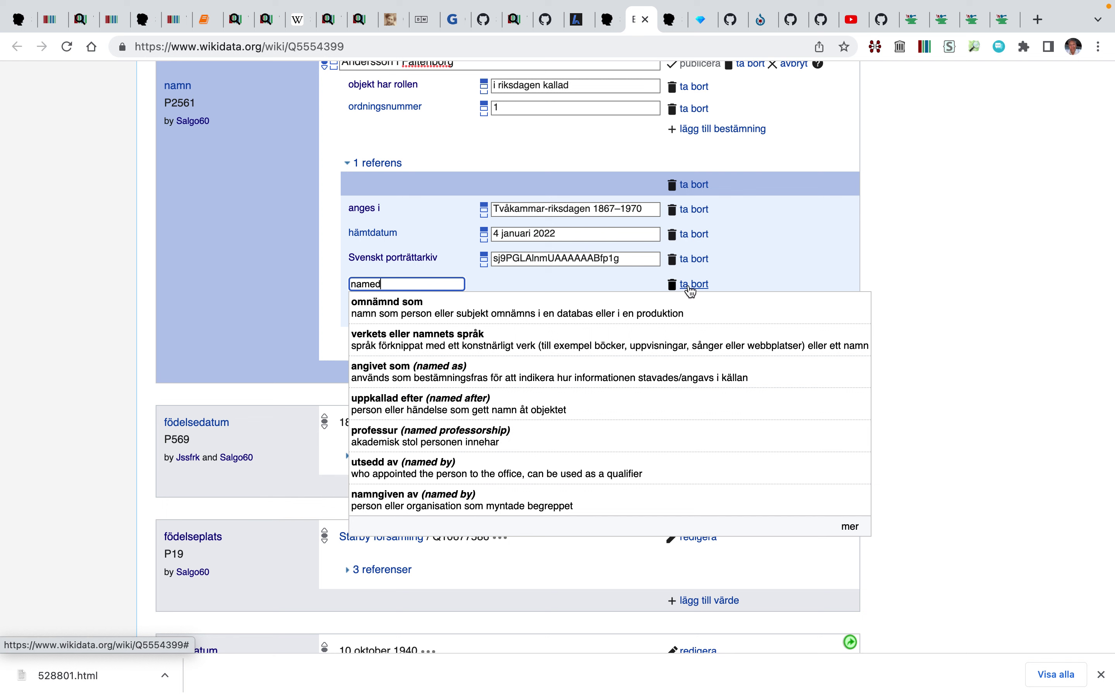
{"action": "left_click", "coordinate": [631, 323]}
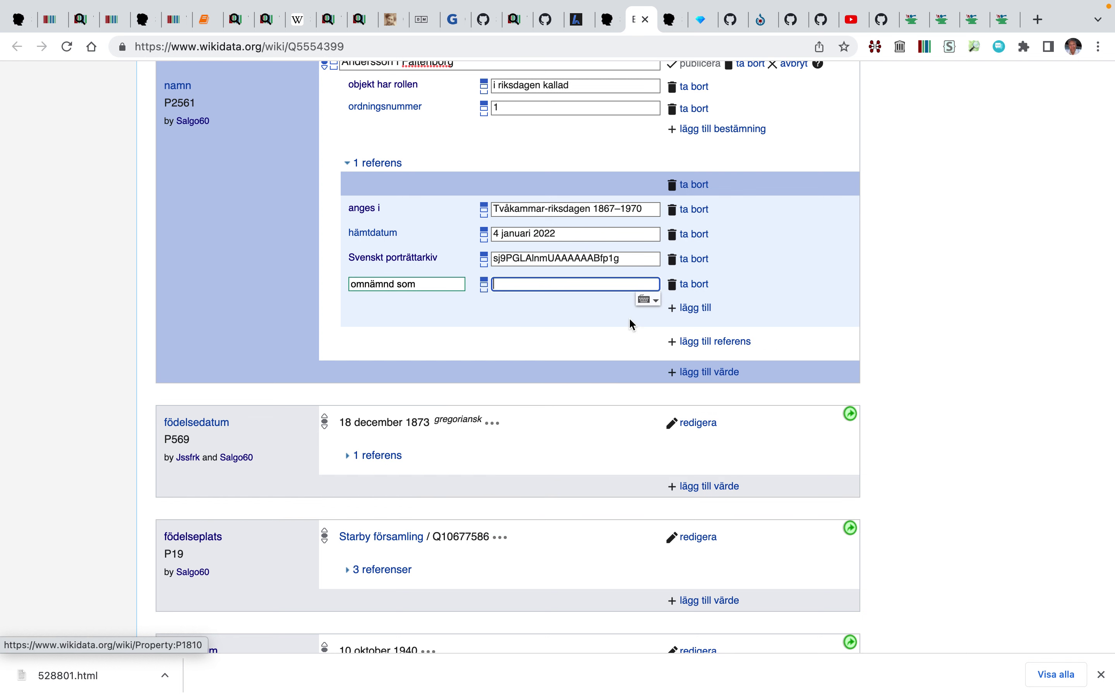
{"action": "right_click", "coordinate": [567, 286]}
{"action": "left_click", "coordinate": [597, 400]}
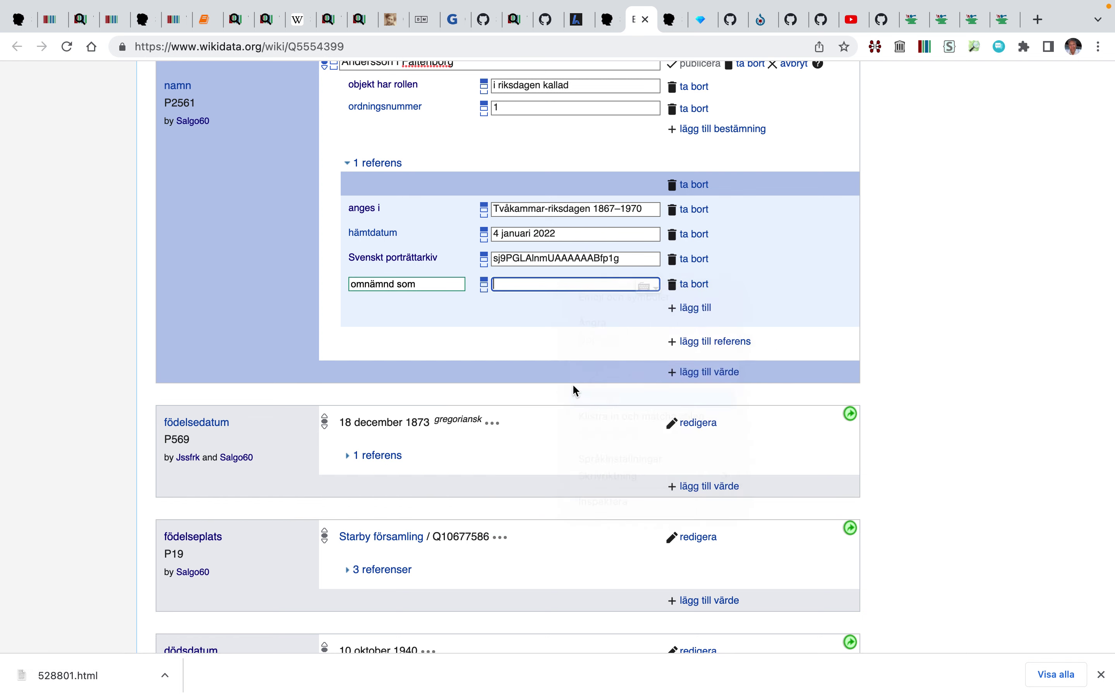
Add band with the value 3 and sida with the value 103 to the namn statement's reference
{"action": "scroll", "coordinate": [567, 381], "scroll_direction": "up", "scroll_amount": 2}
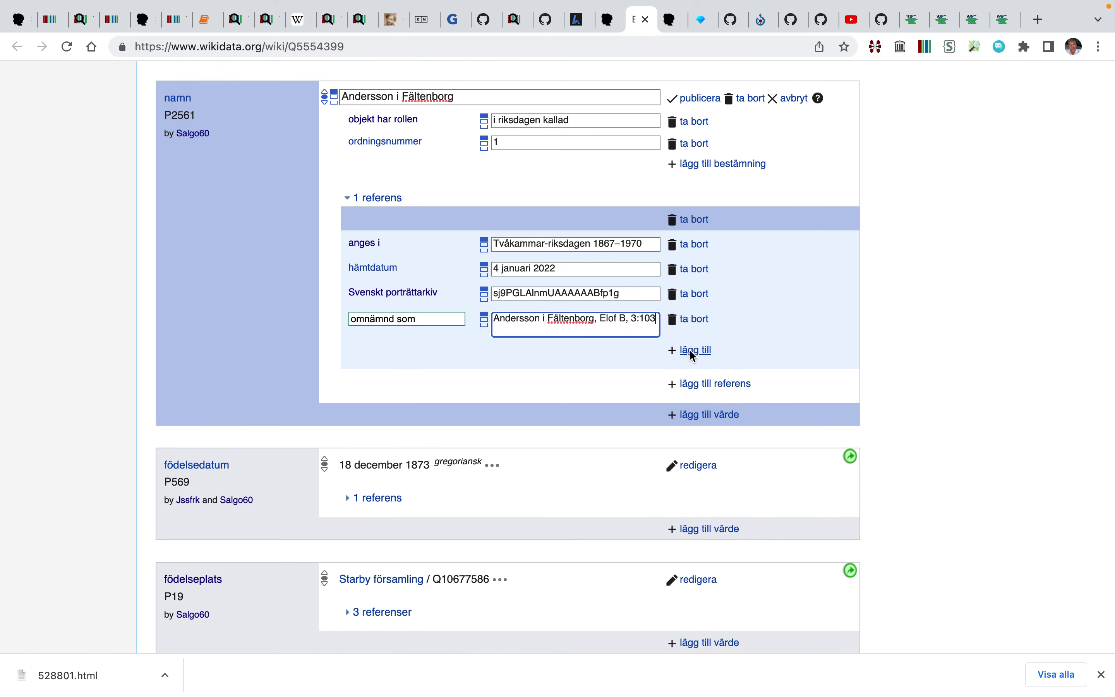
{"action": "left_click", "coordinate": [693, 352]}
{"action": "type", "text": "band"}
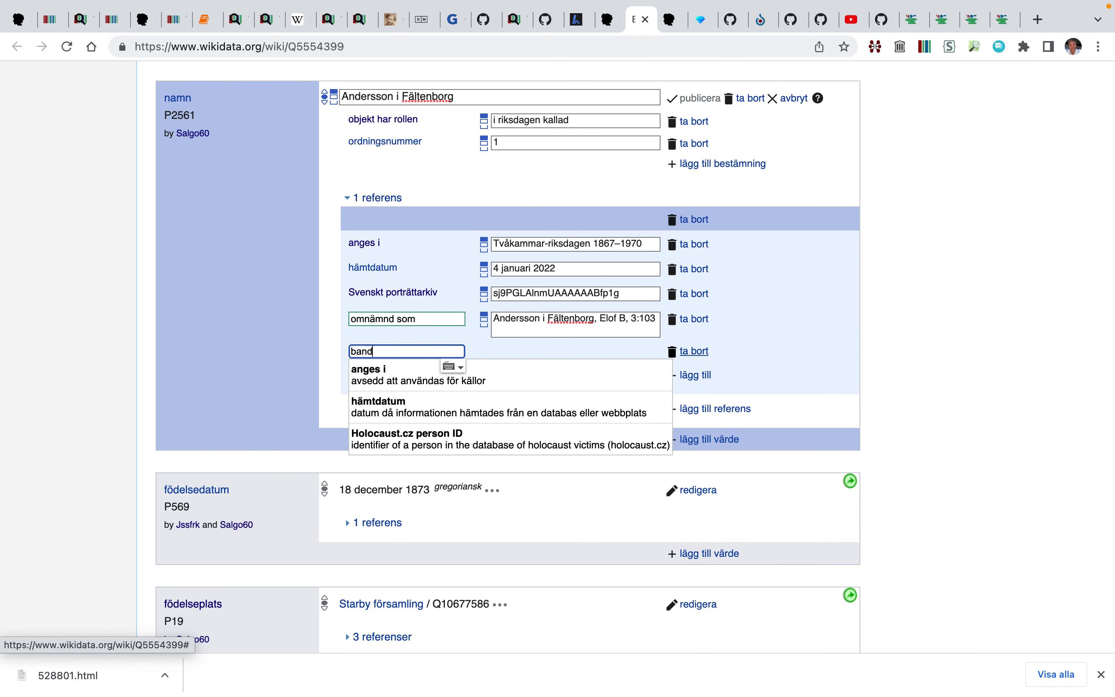
{"action": "left_click", "coordinate": [628, 368]}
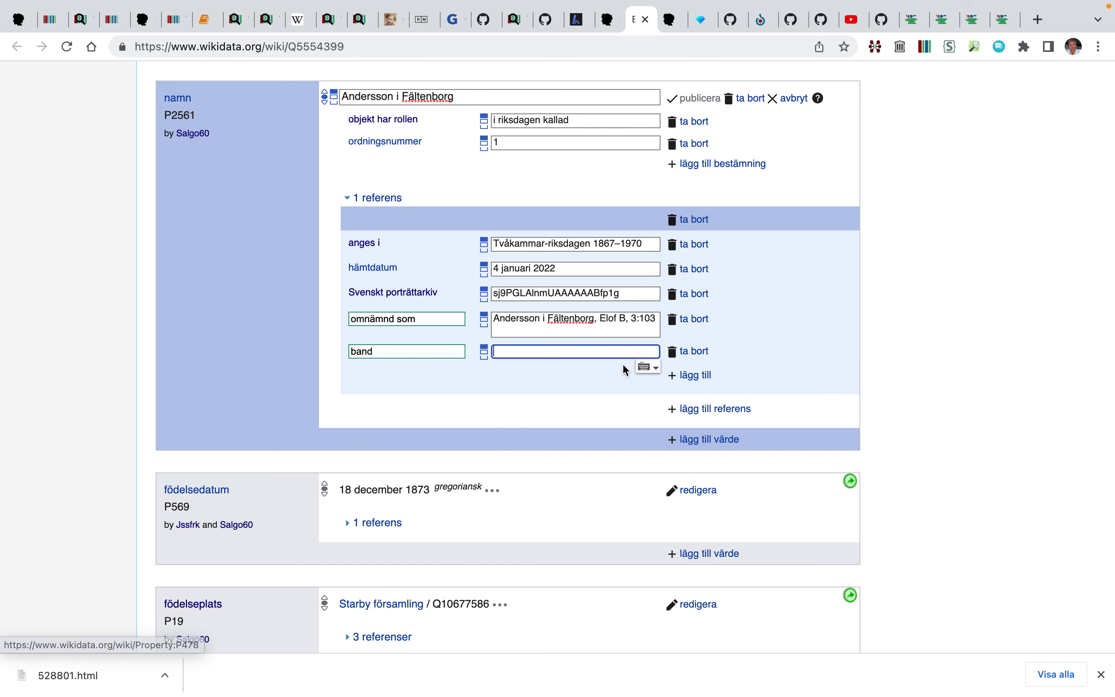
{"action": "type", "text": "3"}
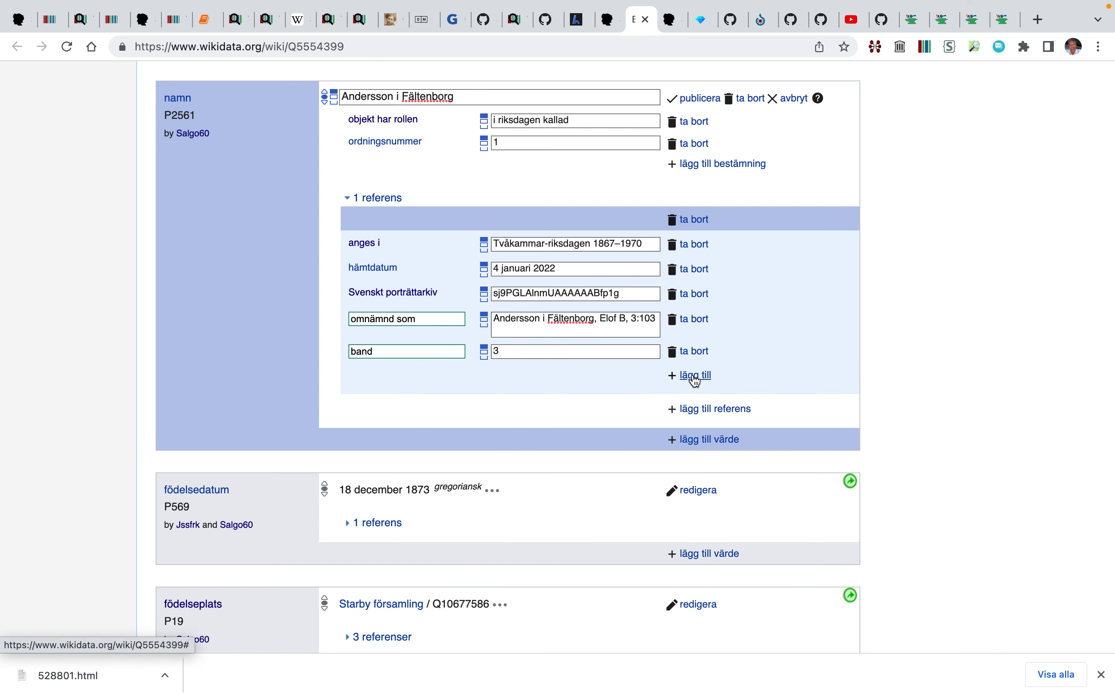
{"action": "left_click", "coordinate": [693, 374]}
{"action": "type", "text": "sida"}
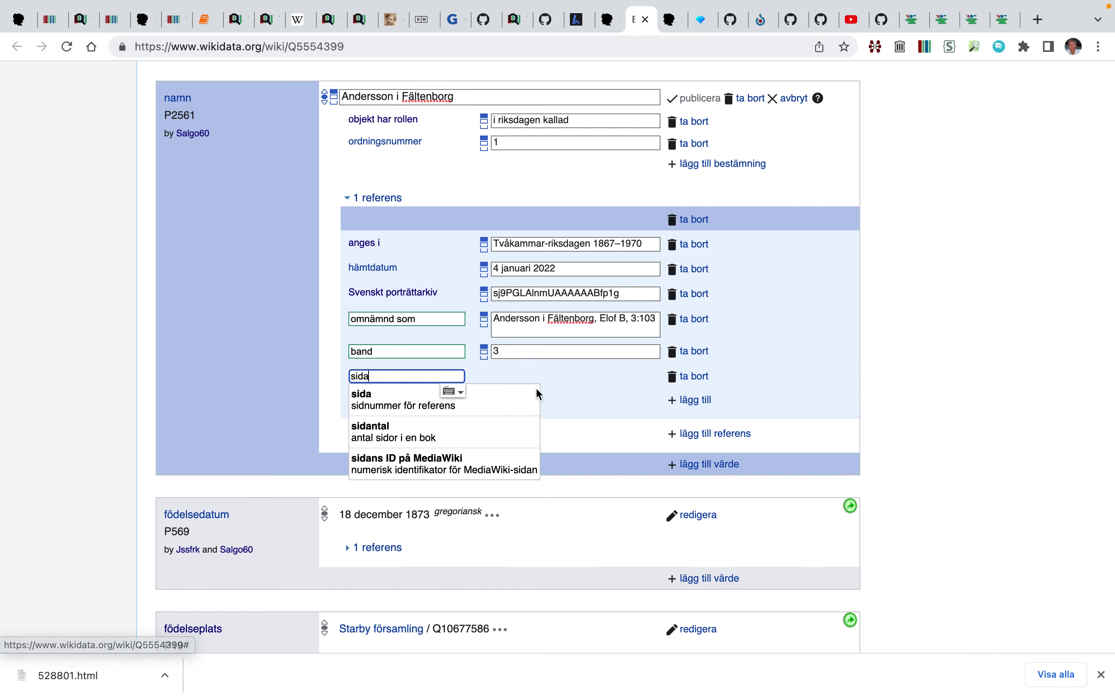
{"action": "key", "text": "Return"}
{"action": "type", "text": "103"}
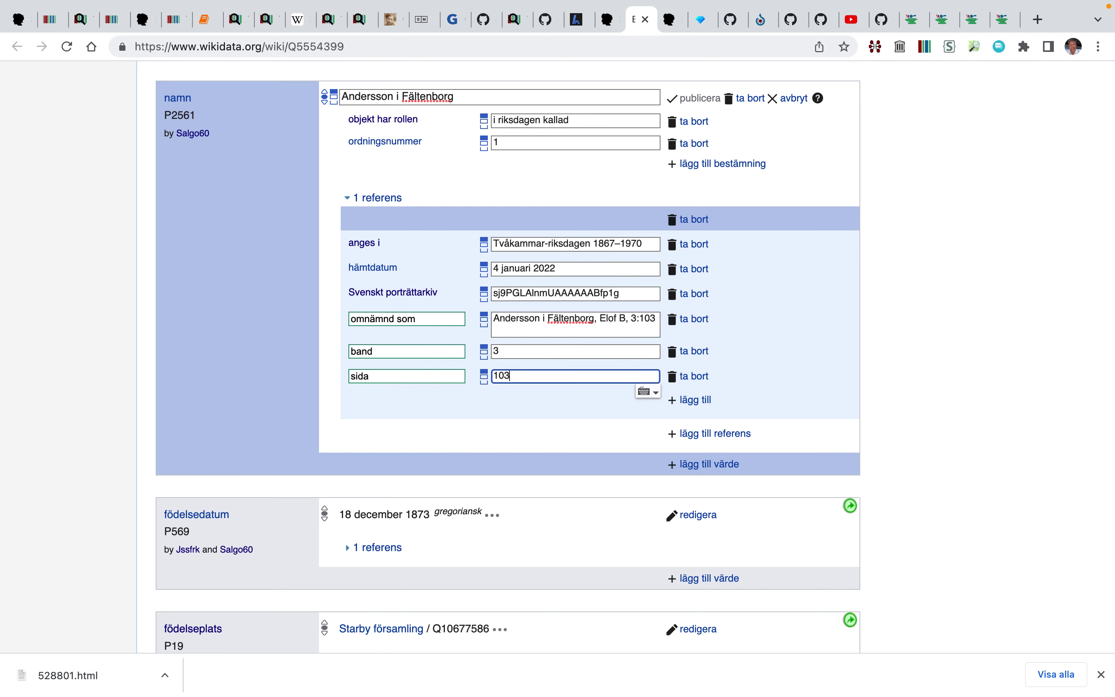
Remove ", 3:103" from the end of the omnämnd som value and publish the namn statement
{"action": "left_click_drag", "start_coordinate": [628, 321], "coordinate": [633, 341]}
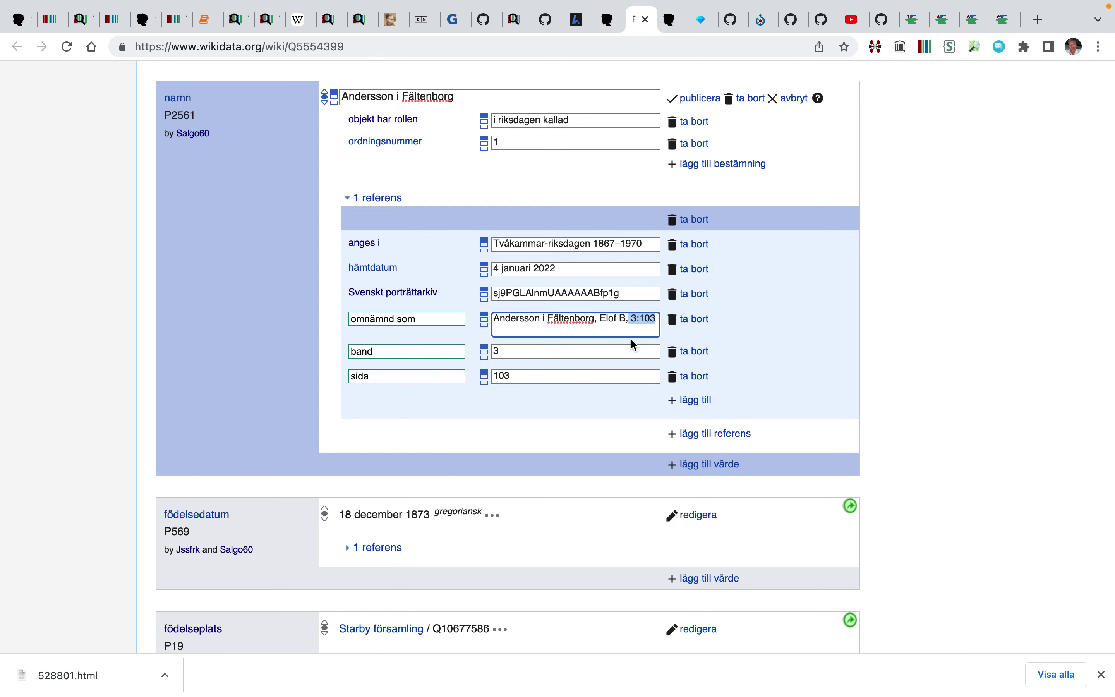
{"action": "key", "text": "BackSpace"}
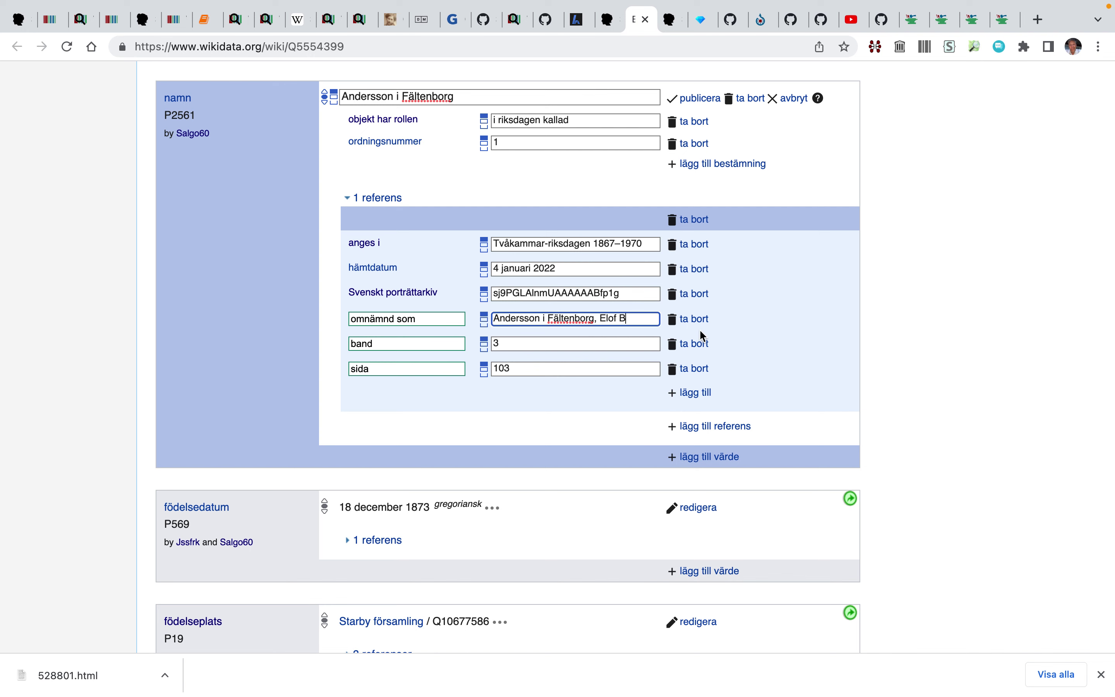
{"action": "scroll", "coordinate": [701, 332], "scroll_direction": "up", "scroll_amount": 3}
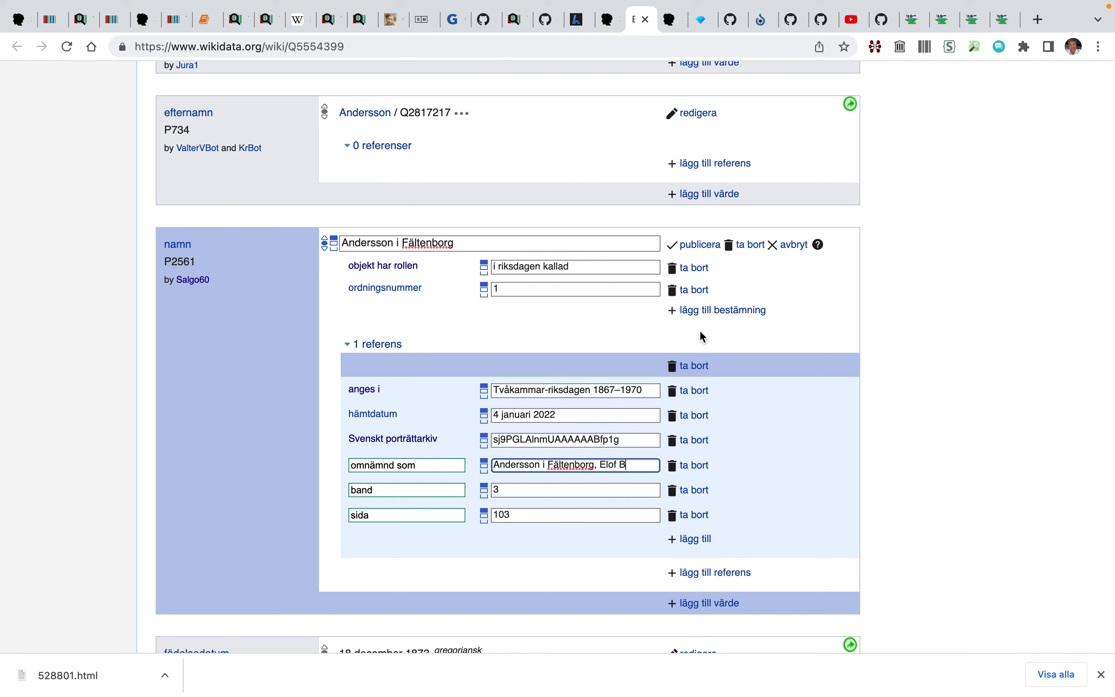
{"action": "left_click", "coordinate": [705, 251]}
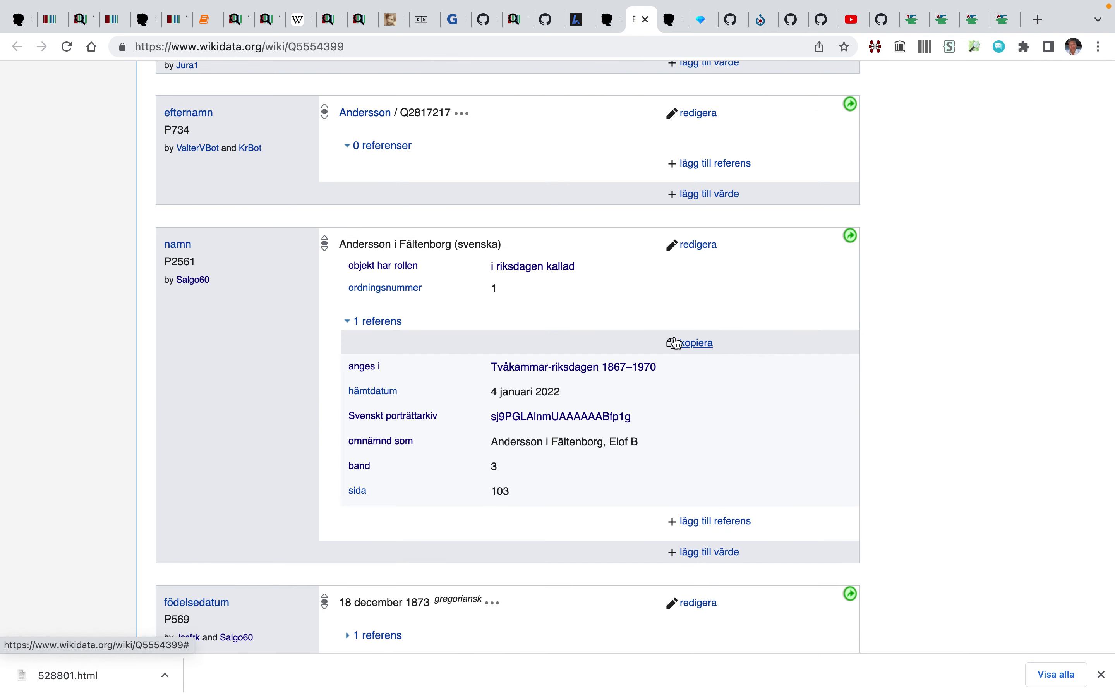
Copy the reference of the namn statement and insert it under the efternamn value Andersson and the förnamn value Elof
{"action": "left_click", "coordinate": [696, 345]}
{"action": "scroll", "coordinate": [693, 340], "scroll_direction": "up", "scroll_amount": 3}
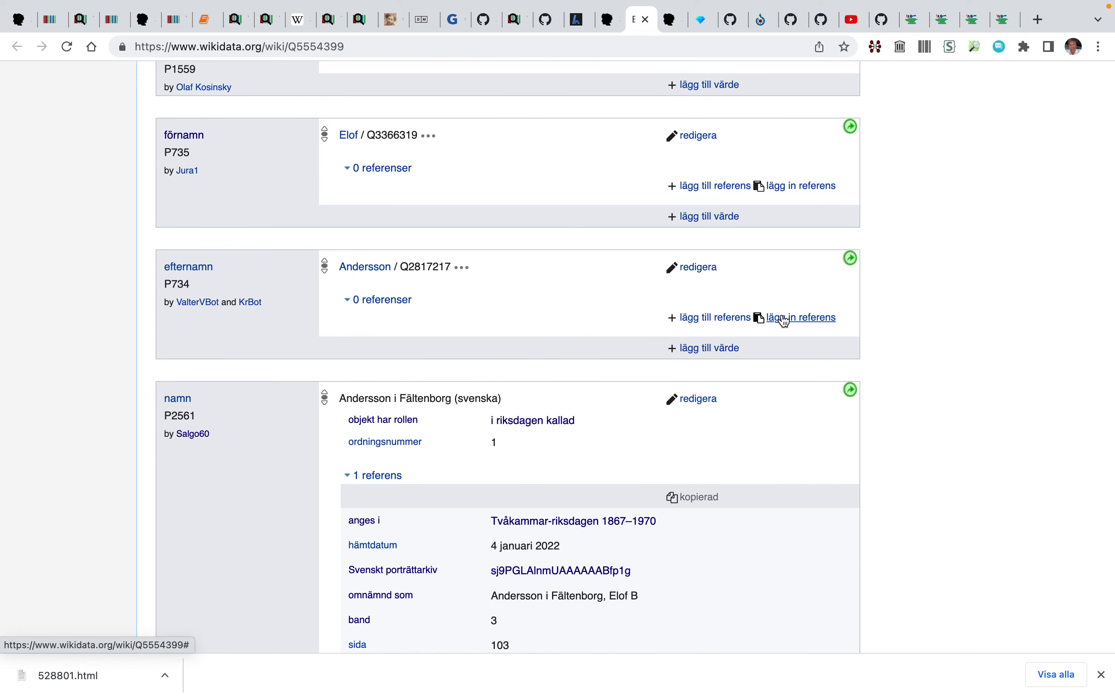
{"action": "left_click", "coordinate": [786, 319]}
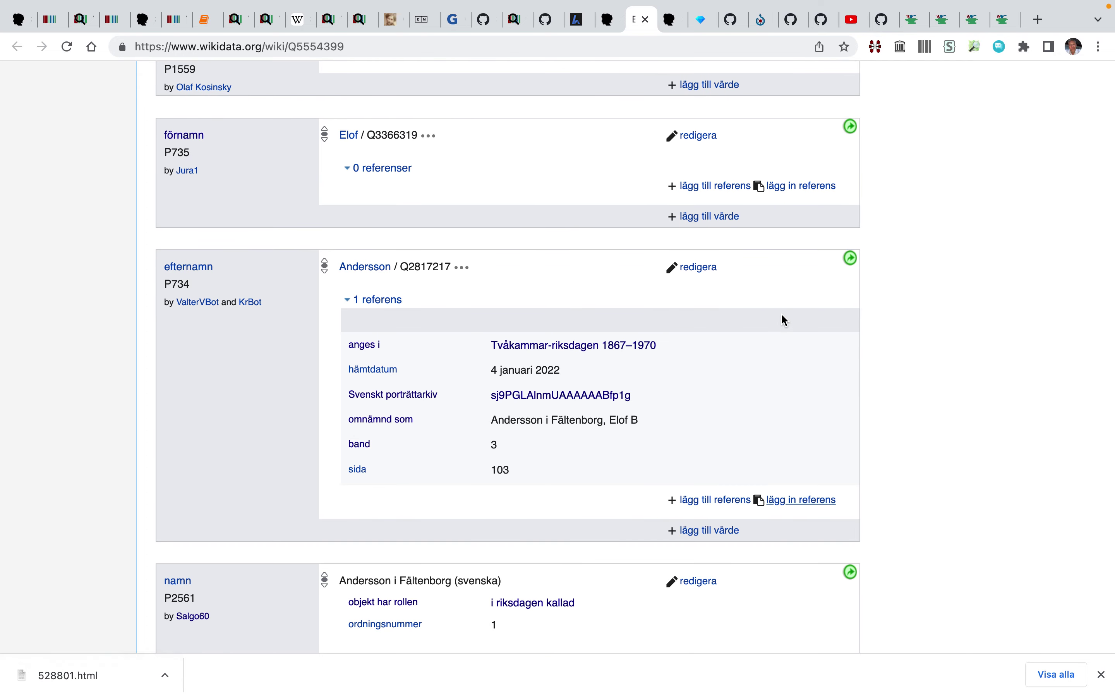
{"action": "left_click", "coordinate": [783, 187]}
Close the open portrattarkiv.se tab and open the Svenskt porträttarkiv link from the förnamn reference in a new tab
{"action": "left_click", "coordinate": [673, 21]}
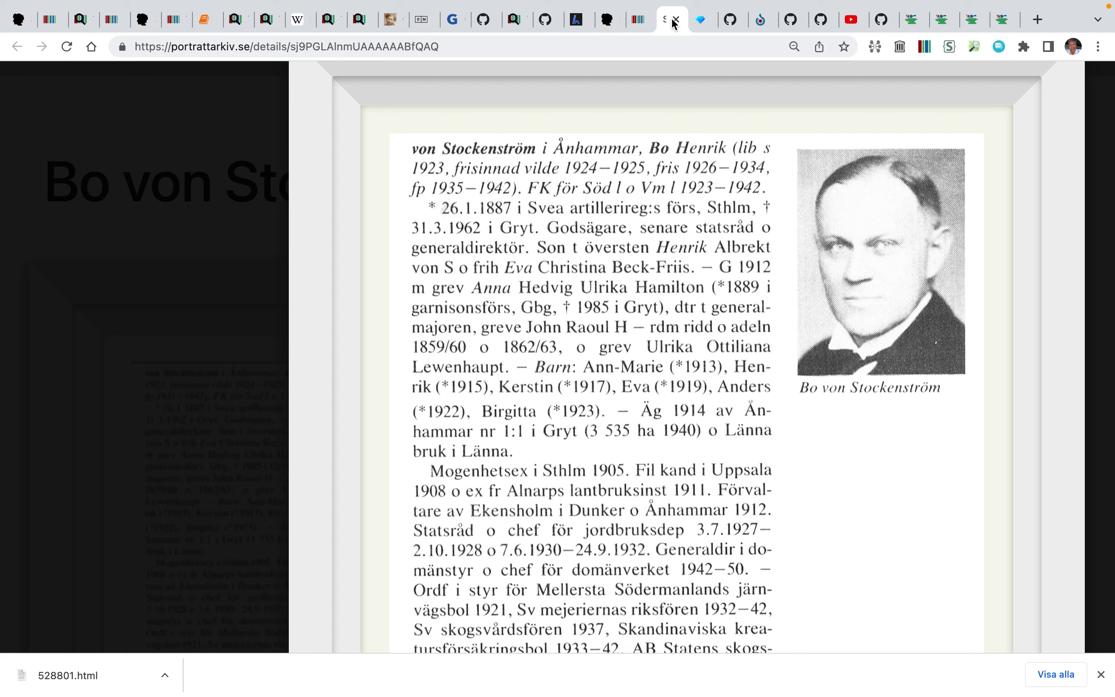
{"action": "left_click", "coordinate": [677, 21]}
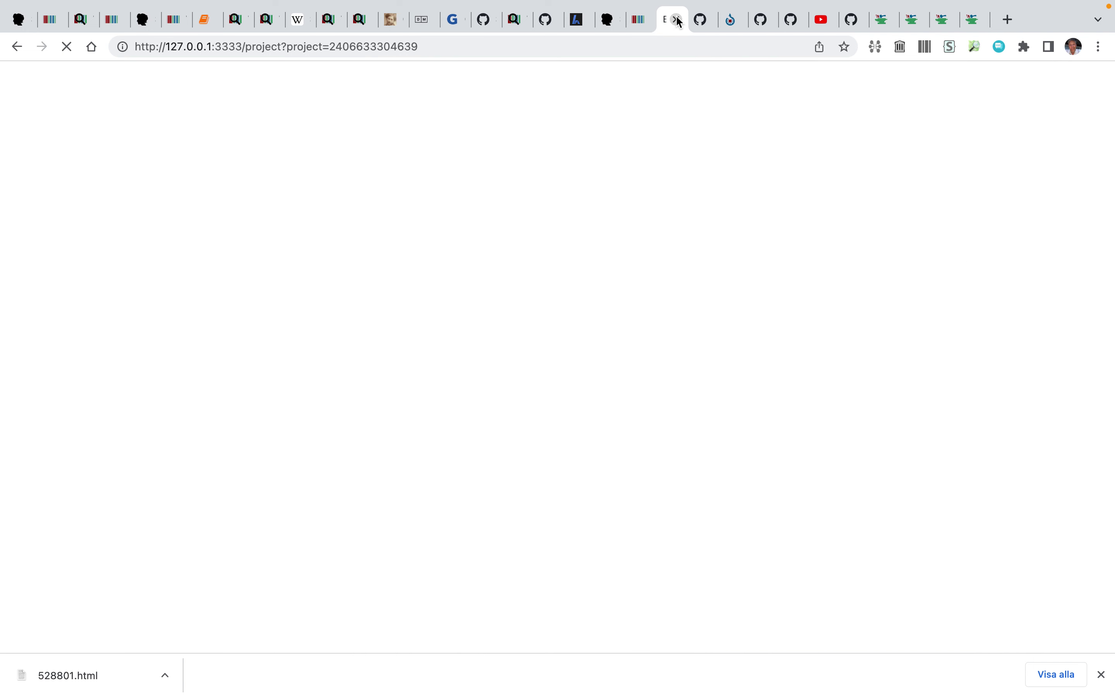
{"action": "left_click", "coordinate": [641, 25]}
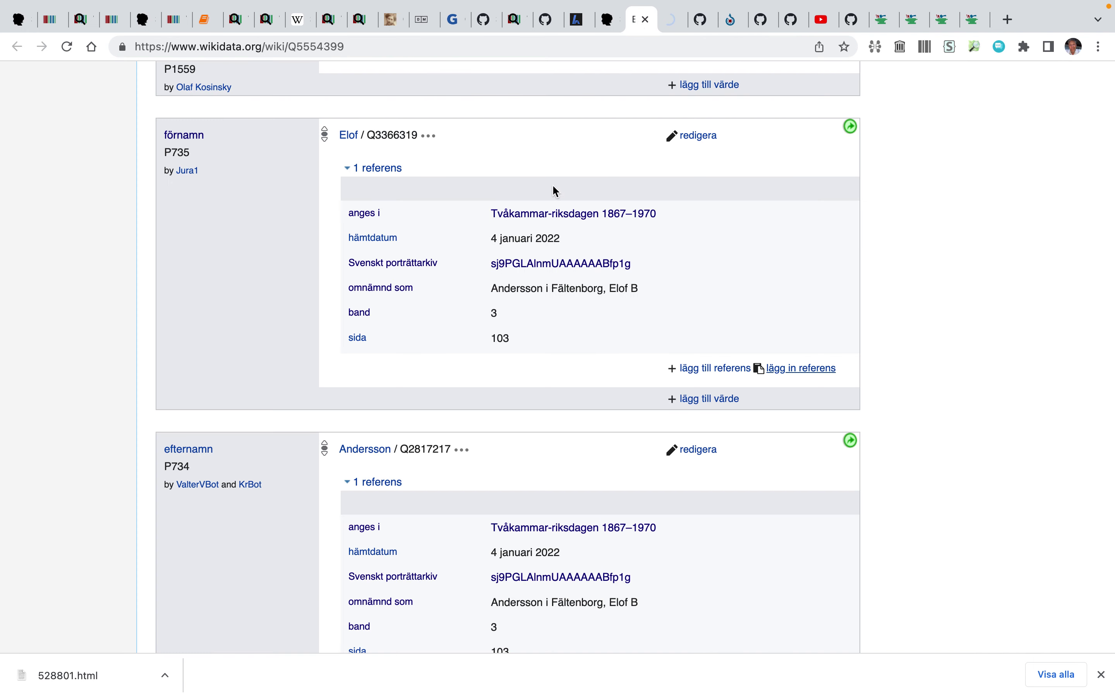
{"action": "right_click", "coordinate": [530, 261]}
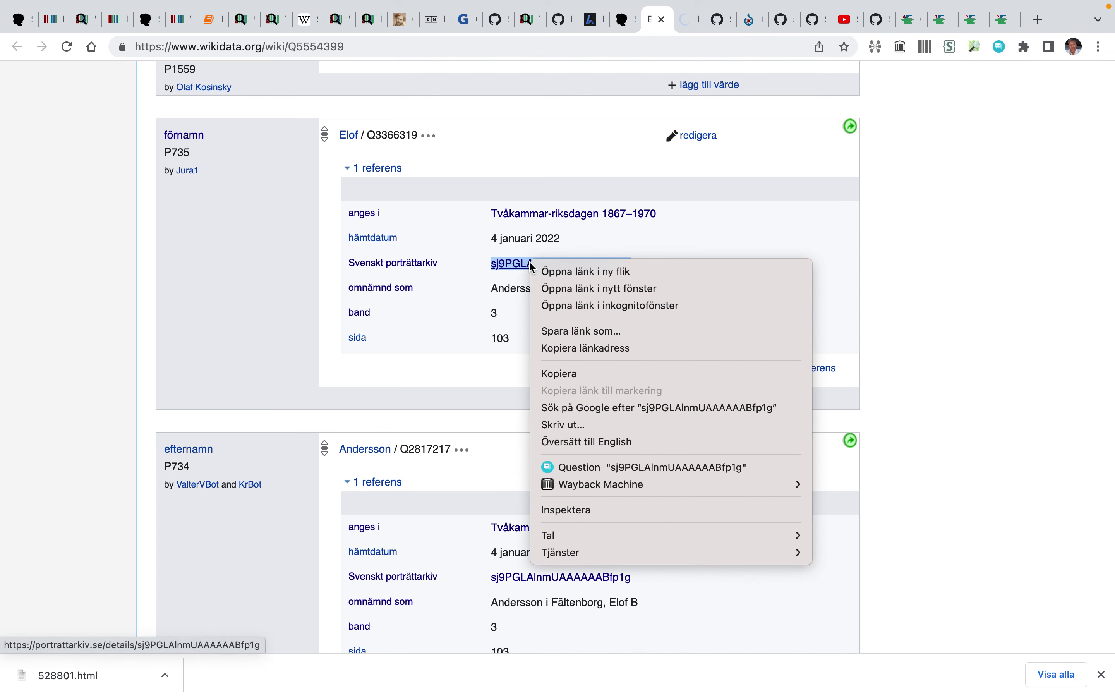
{"action": "left_click", "coordinate": [536, 272]}
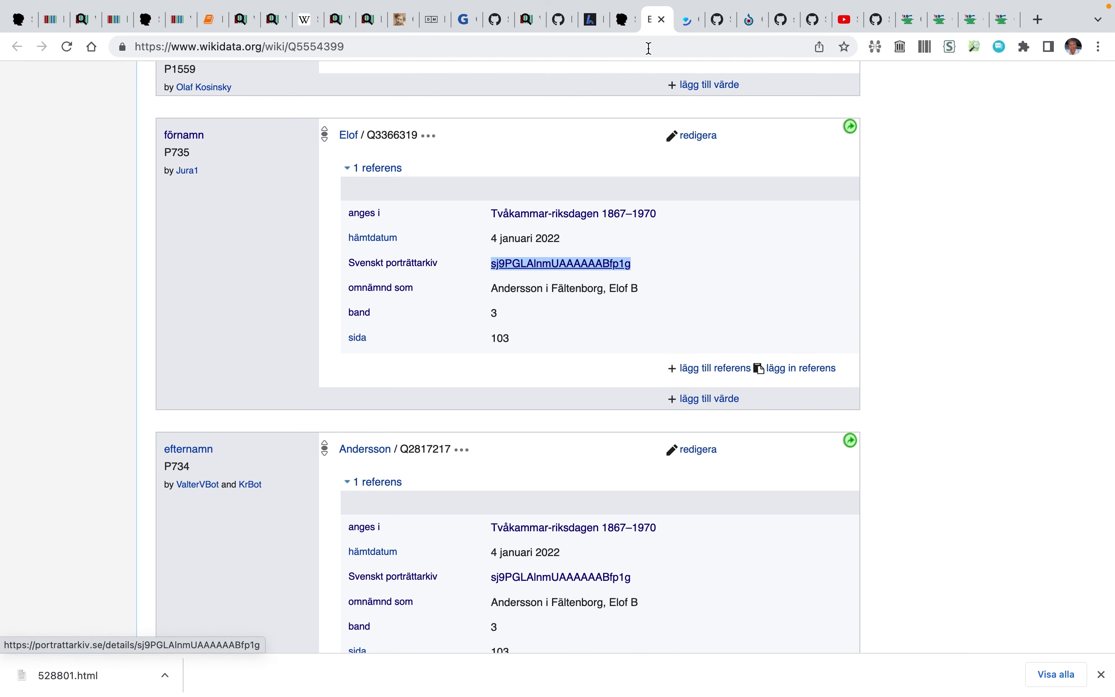
{"action": "left_click", "coordinate": [670, 22]}
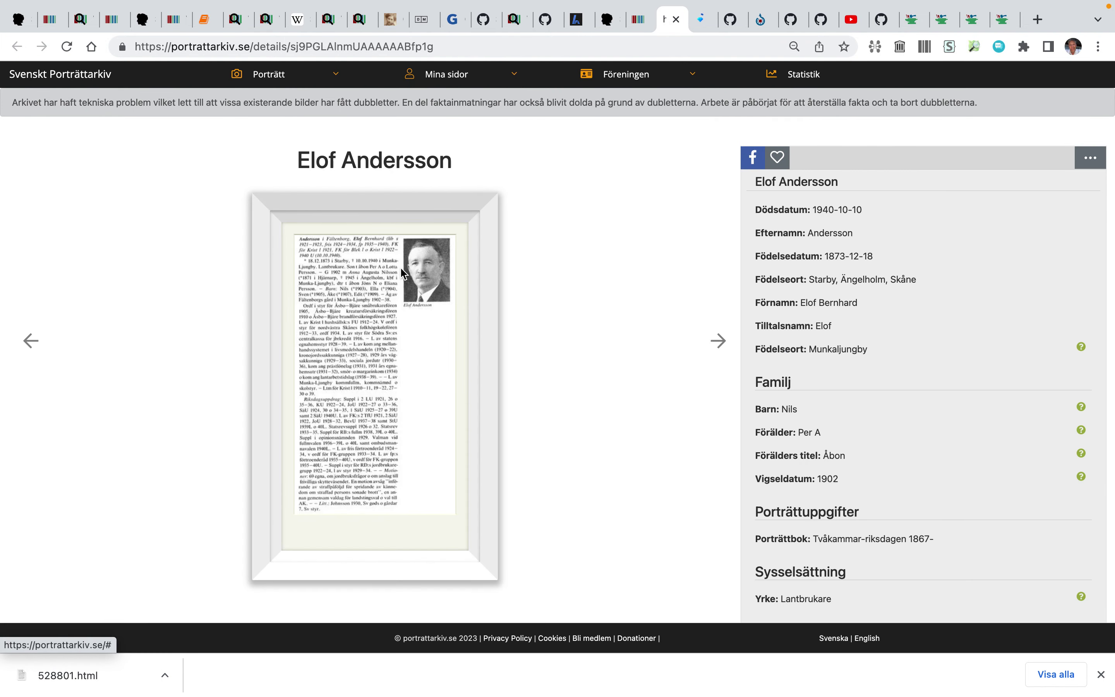
Enlarge the scanned biography on the portrait page to check the politician's full first names, and return to the Wikidata item
{"action": "left_click", "coordinate": [401, 269]}
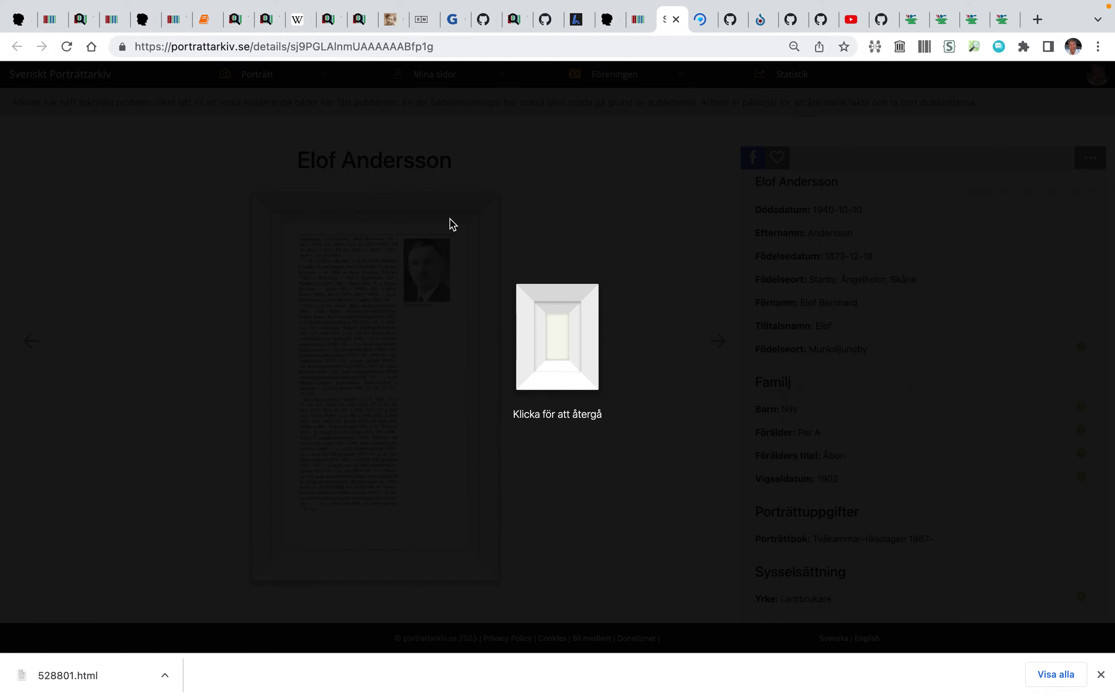
{"action": "scroll", "coordinate": [452, 224], "scroll_direction": "up", "scroll_amount": 5}
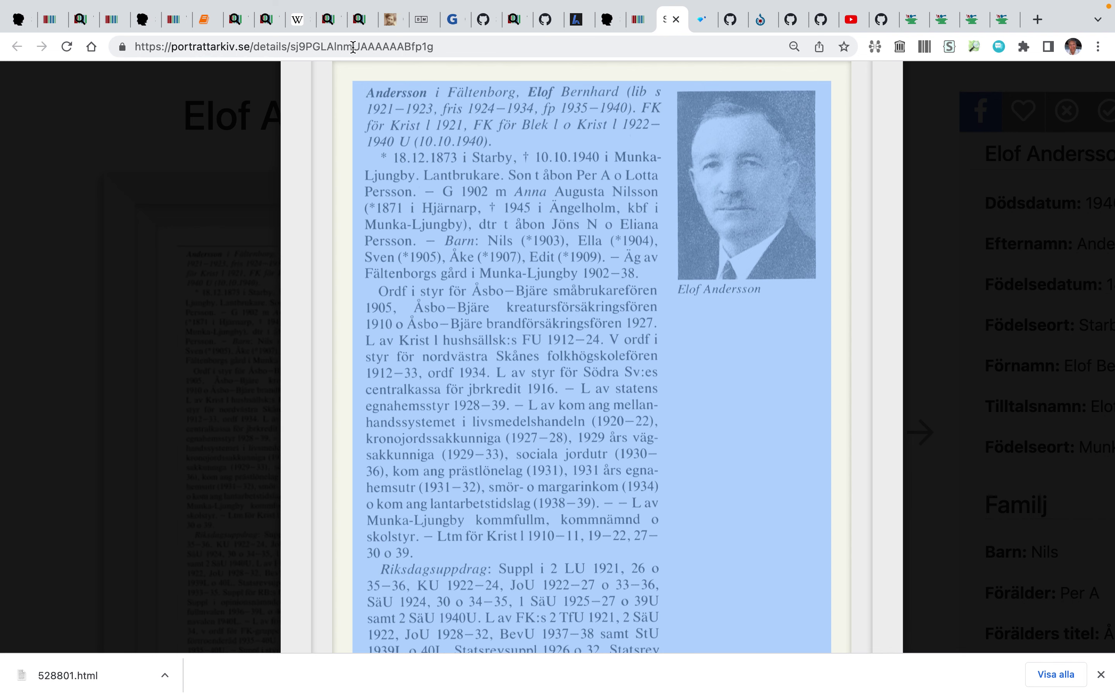
{"action": "left_click", "coordinate": [386, 138]}
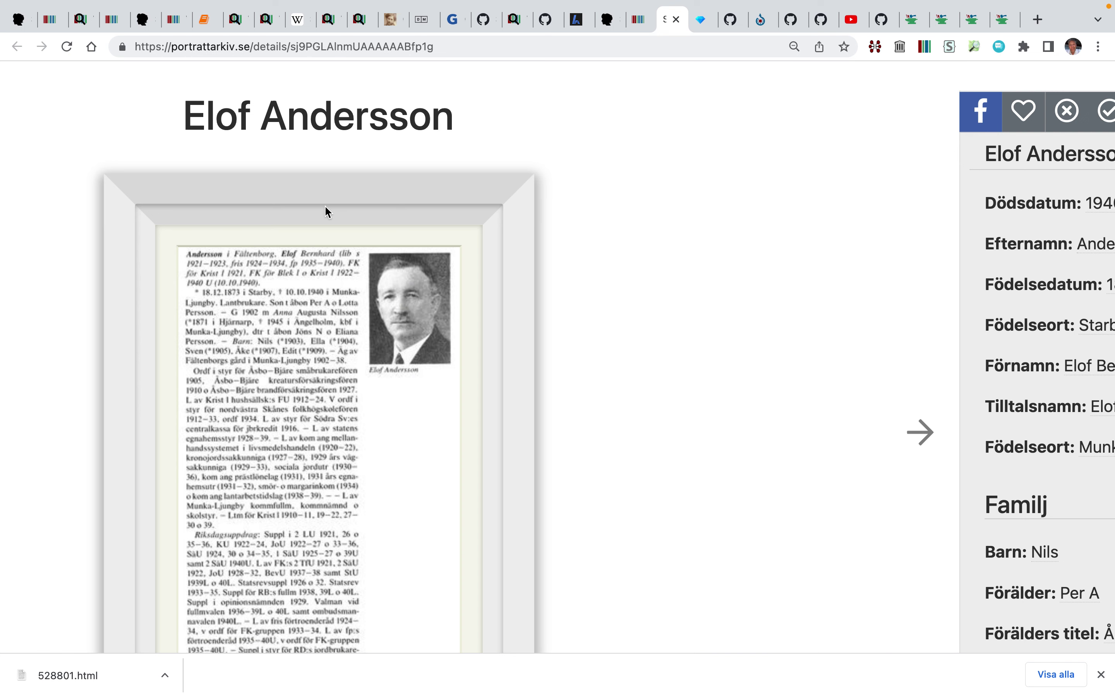
{"action": "left_click", "coordinate": [259, 272]}
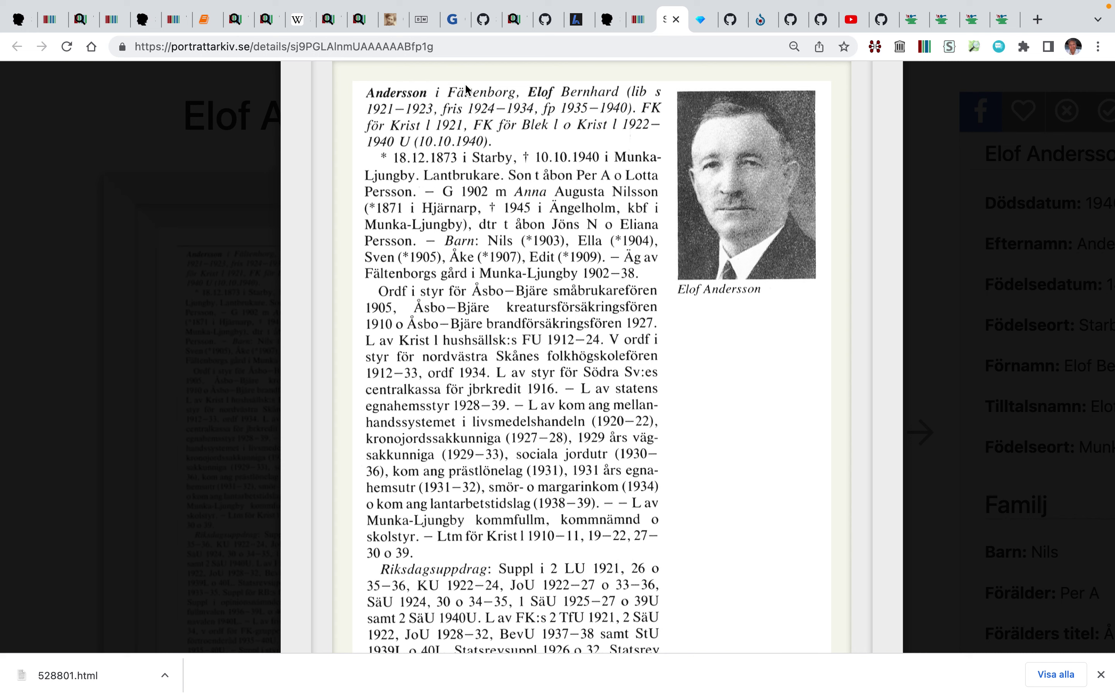
{"action": "left_click", "coordinate": [640, 23]}
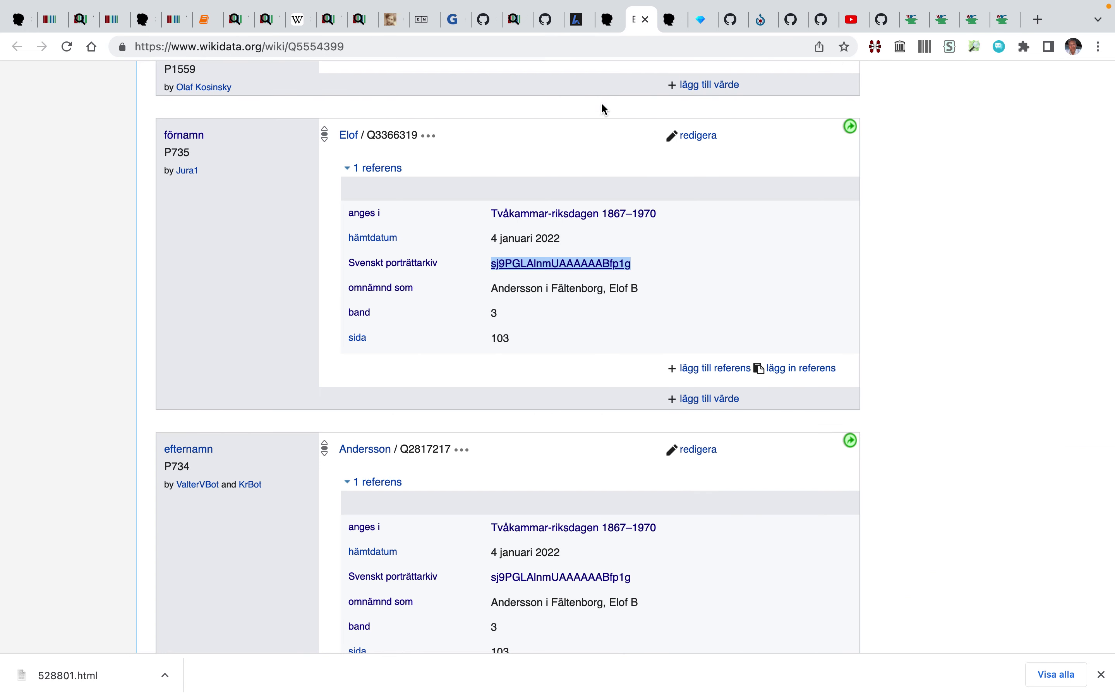
Edit the förnamn value Elof and add the qualifier ordningsnummer with the value 1
{"action": "left_click", "coordinate": [671, 138]}
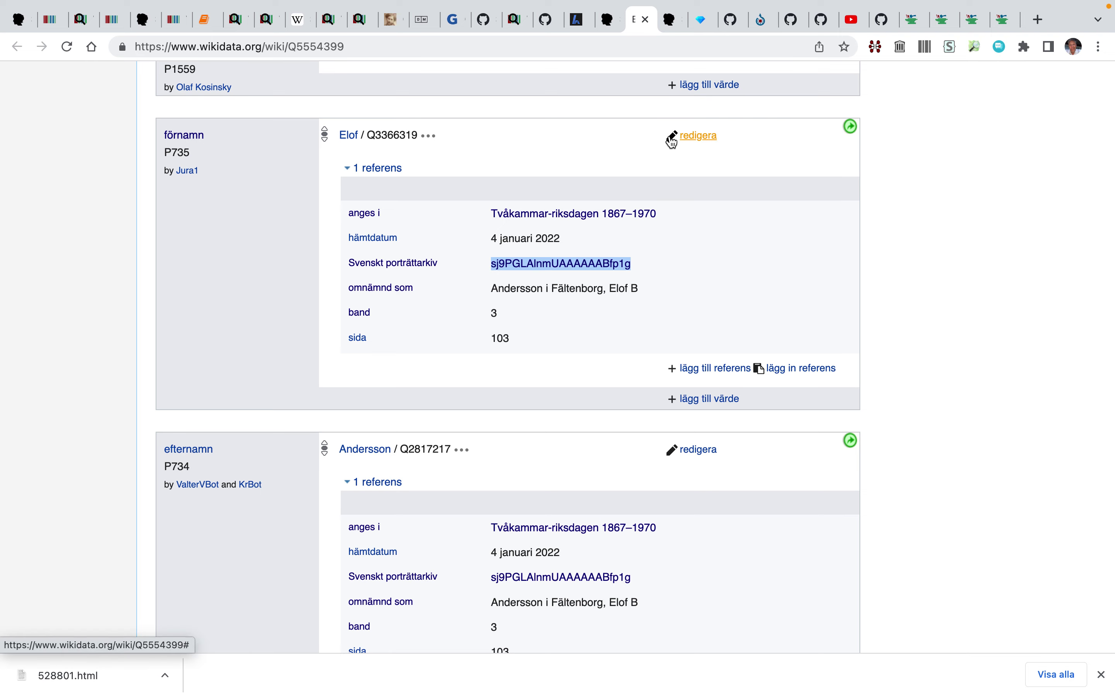
{"action": "left_click", "coordinate": [696, 158]}
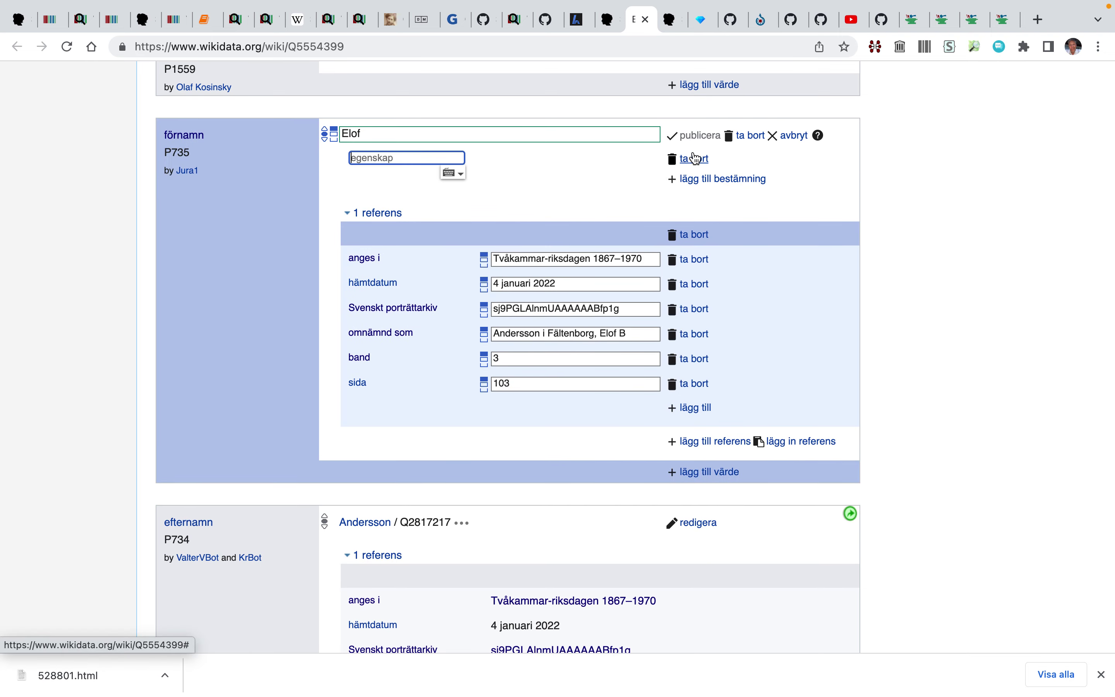
{"action": "type", "text": "o"}
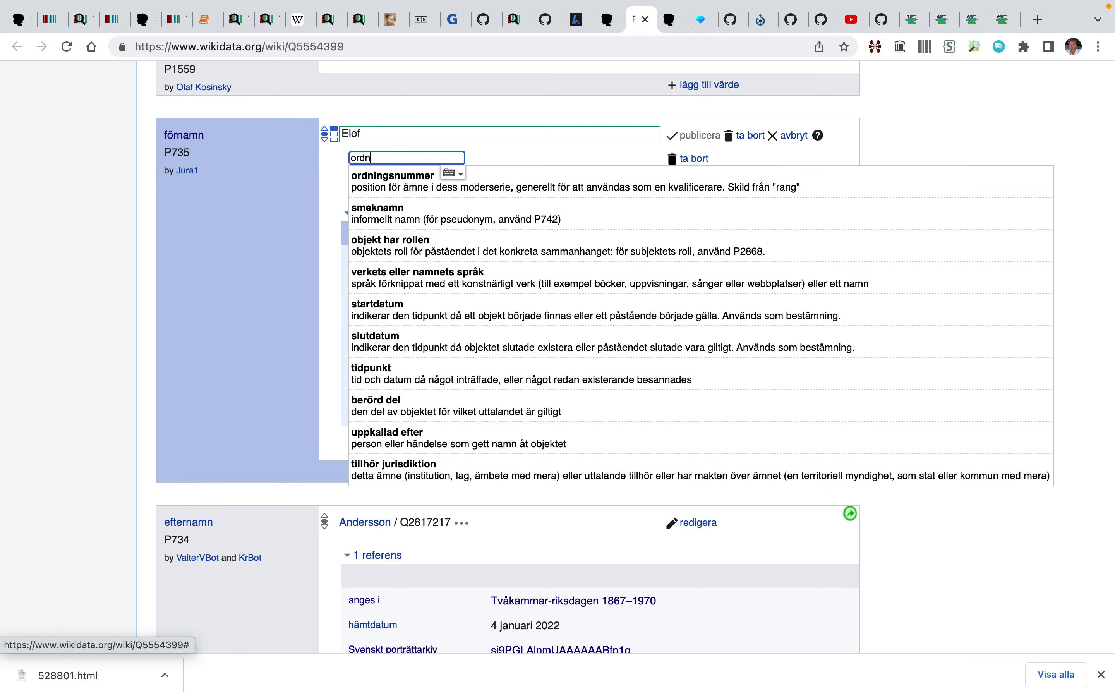
{"action": "type", "text": "rdn"}
{"action": "left_click", "coordinate": [602, 187]}
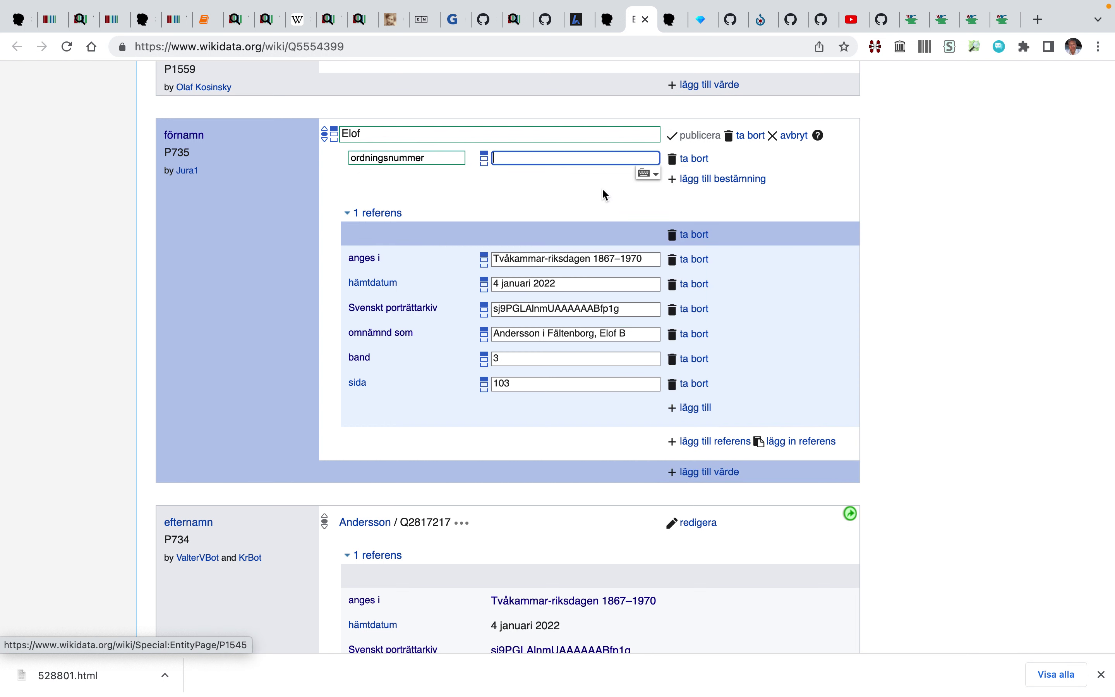
{"action": "type", "text": "1"}
Add the qualifier objekt har rollen with the value tilltalsnamn to Elof and publish the statement
{"action": "left_click", "coordinate": [689, 181]}
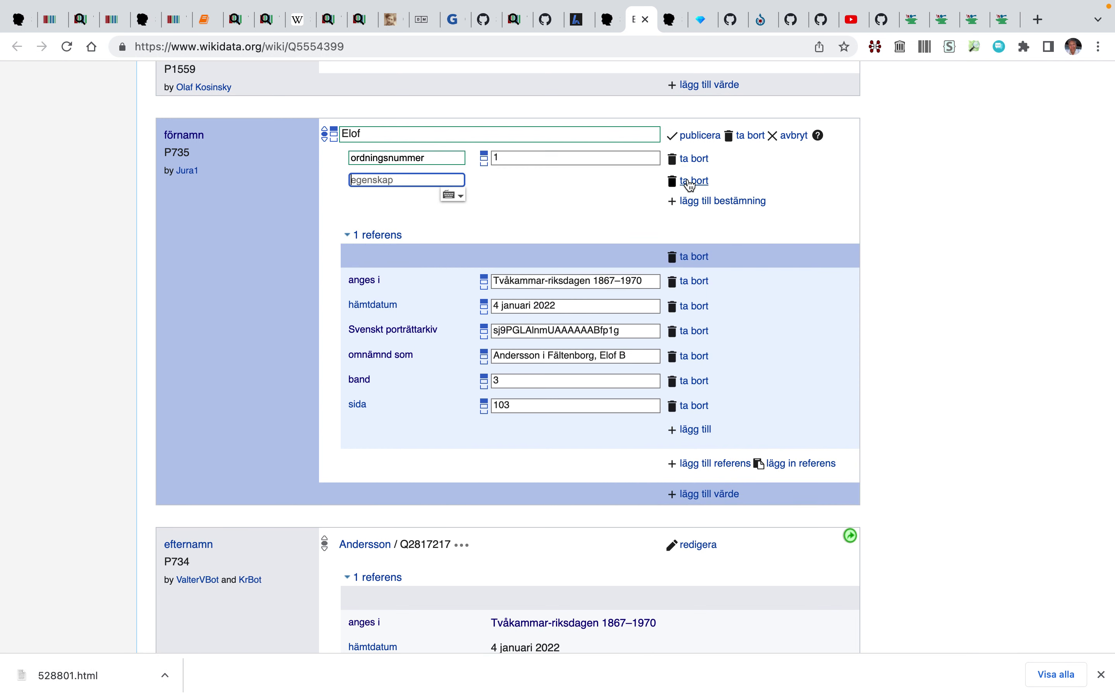
{"action": "left_click", "coordinate": [594, 269]}
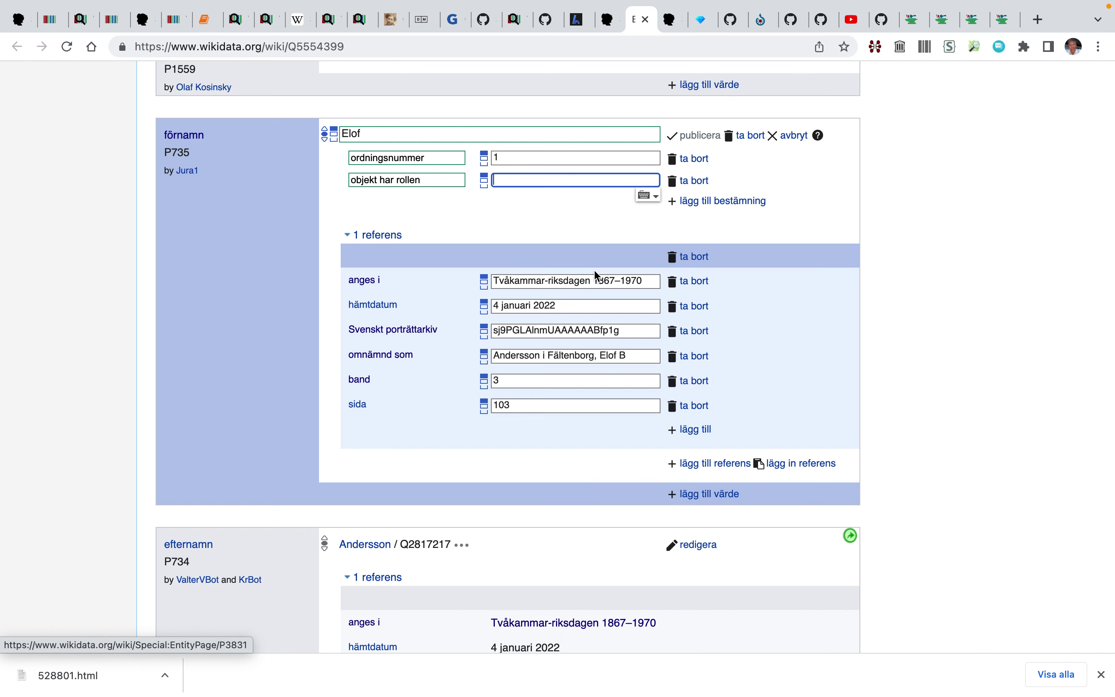
{"action": "type", "text": "tillt"}
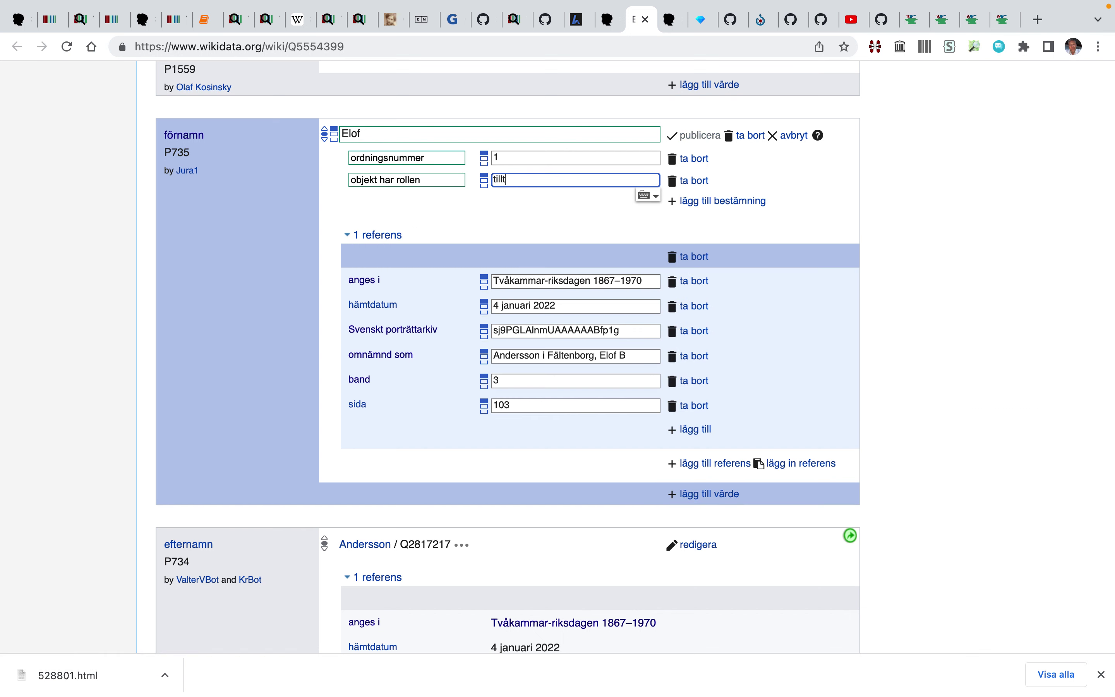
{"action": "type", "text": "a"}
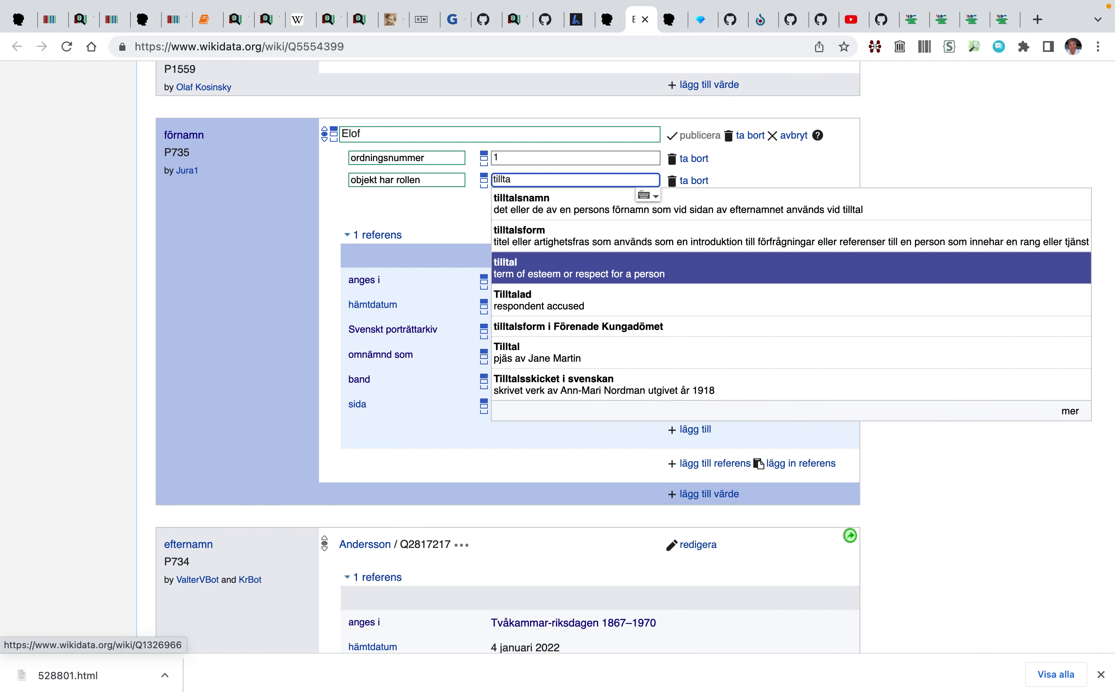
{"action": "left_click", "coordinate": [594, 212]}
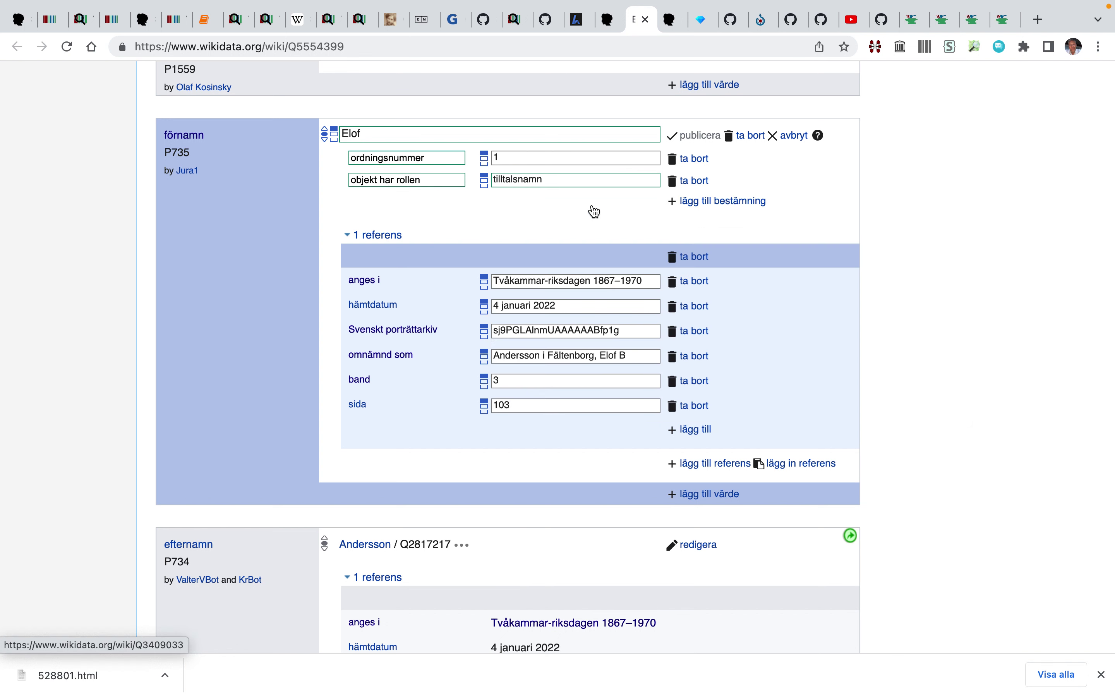
{"action": "left_click", "coordinate": [703, 135]}
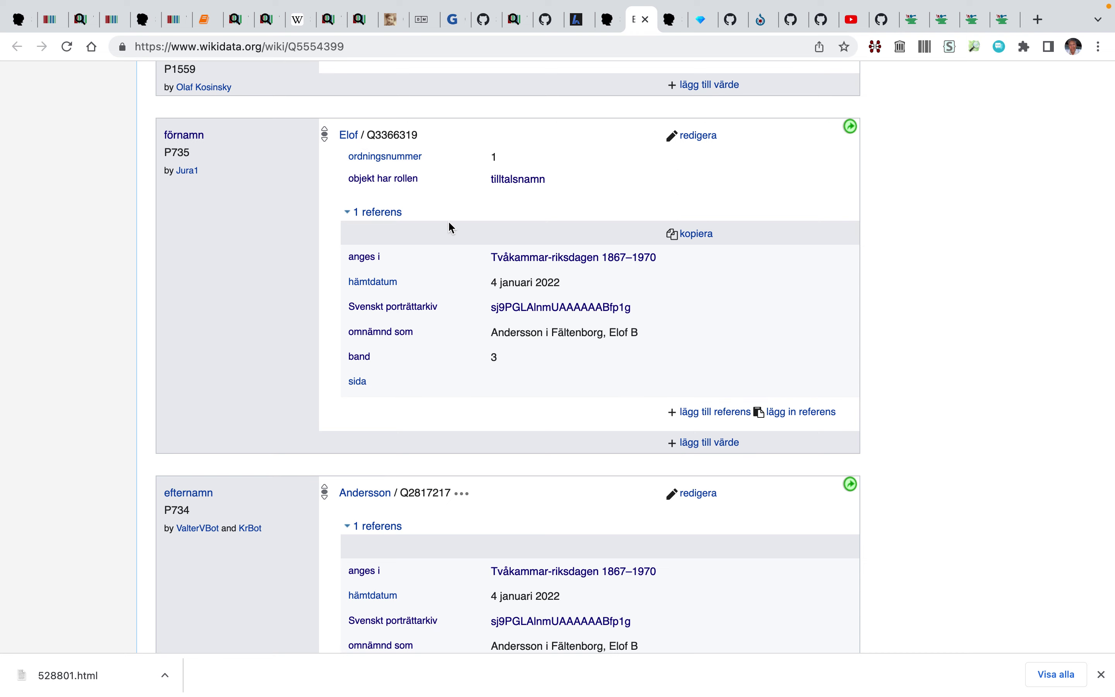
Add a second value to the förnamn property, choosing the male given name (mansnamn) Bernhard
{"action": "scroll", "coordinate": [451, 227], "scroll_direction": "down", "scroll_amount": 3}
{"action": "scroll", "coordinate": [451, 225], "scroll_direction": "up", "scroll_amount": 3}
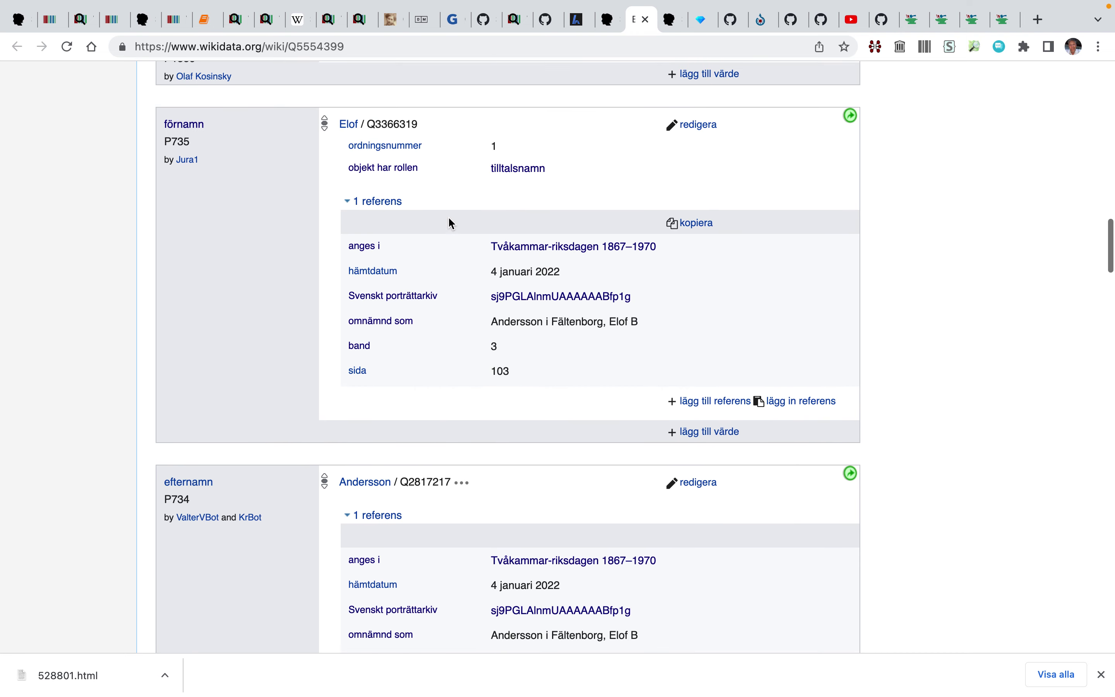
{"action": "scroll", "coordinate": [434, 241], "scroll_direction": "down", "scroll_amount": 3}
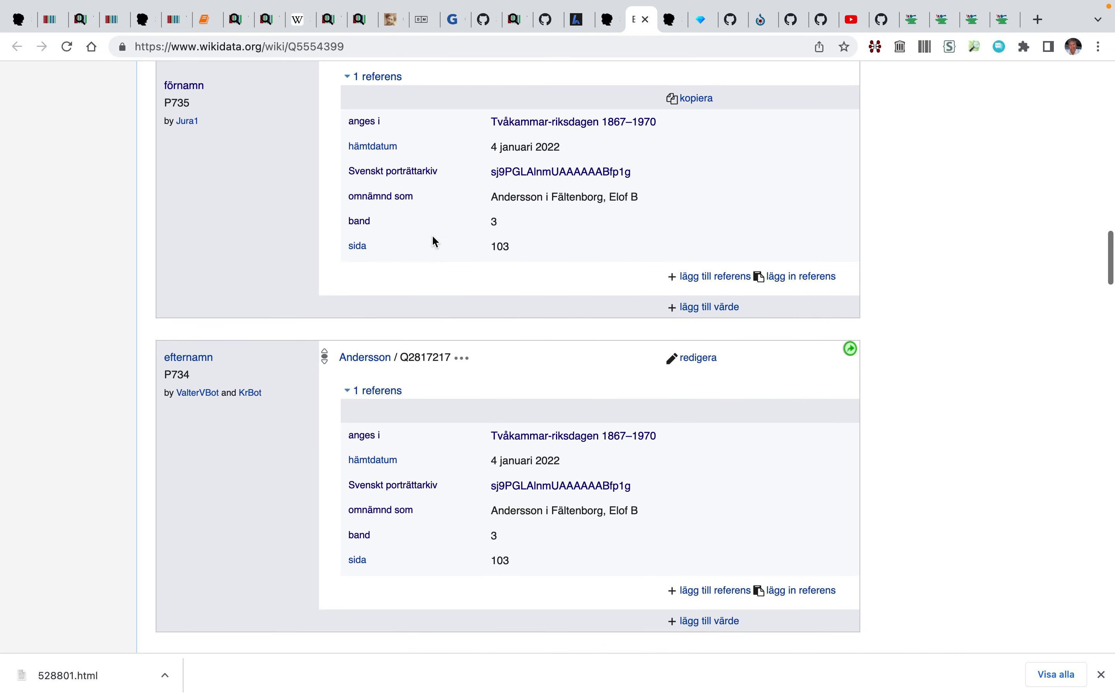
{"action": "left_click", "coordinate": [708, 307]}
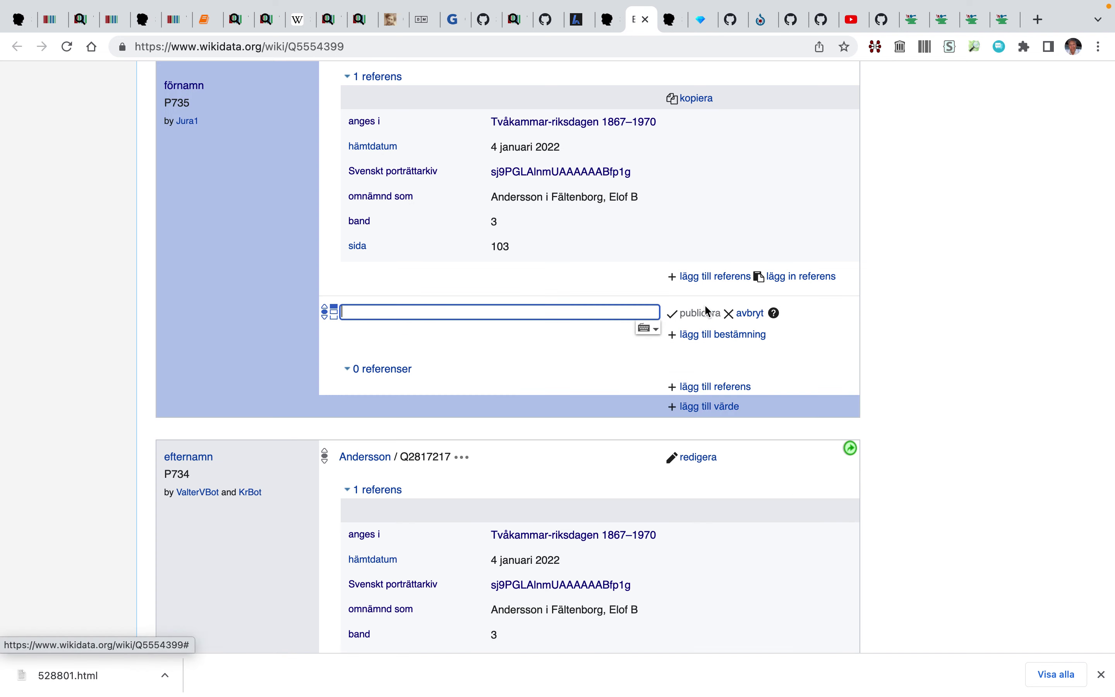
{"action": "type", "text": "Bernhard"}
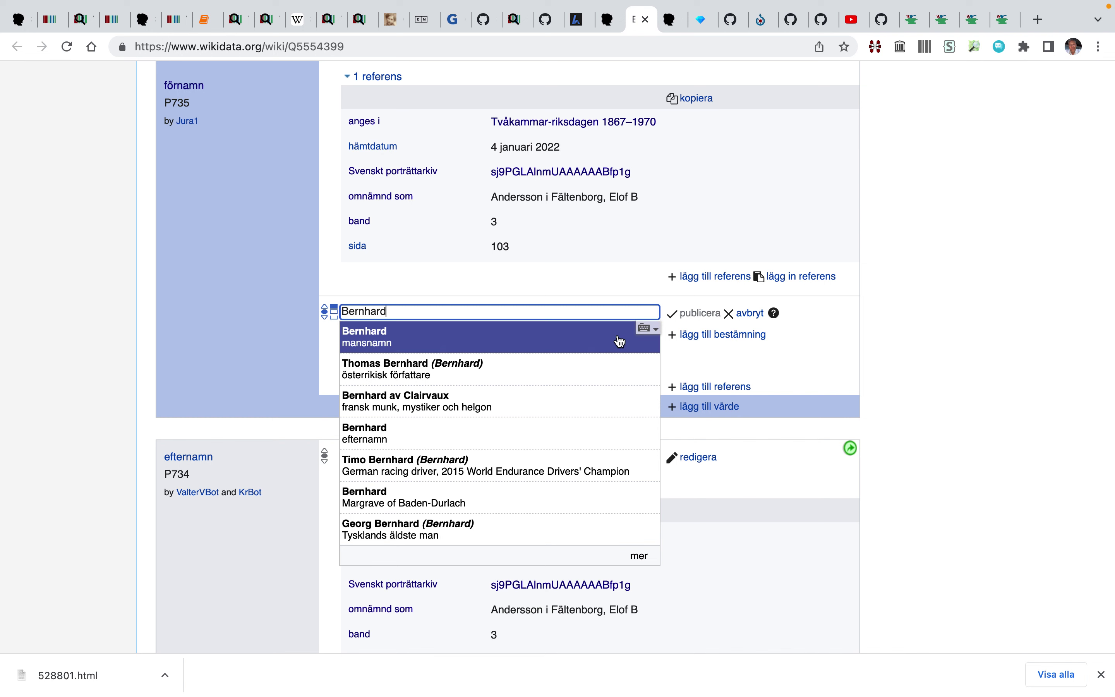
{"action": "left_click", "coordinate": [621, 341]}
Give the förnamn value Bernhard the qualifier ordningsnummer 2 and publish it
{"action": "left_click", "coordinate": [702, 341]}
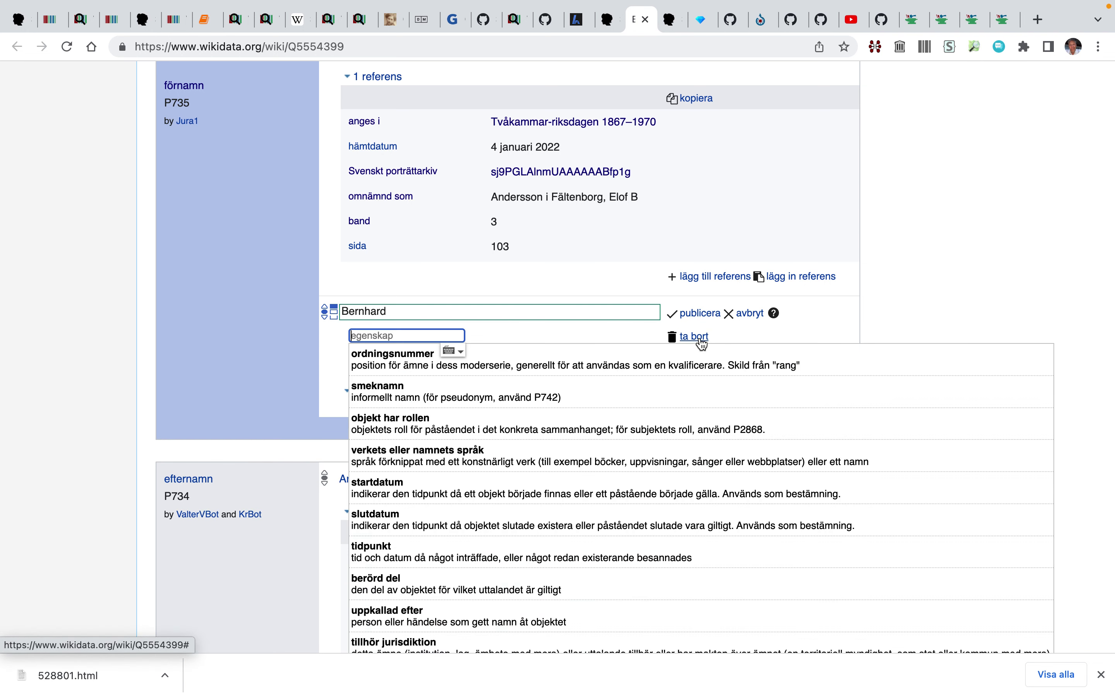
{"action": "type", "text": "ordn"}
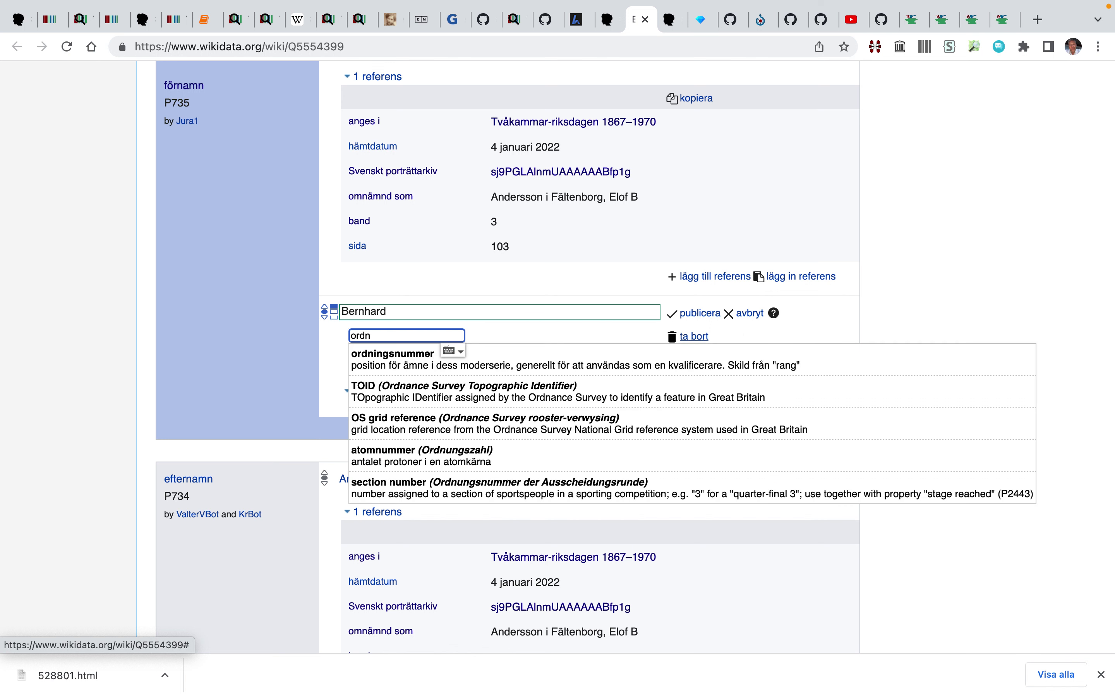
{"action": "left_click", "coordinate": [669, 353]}
{"action": "type", "text": "2"}
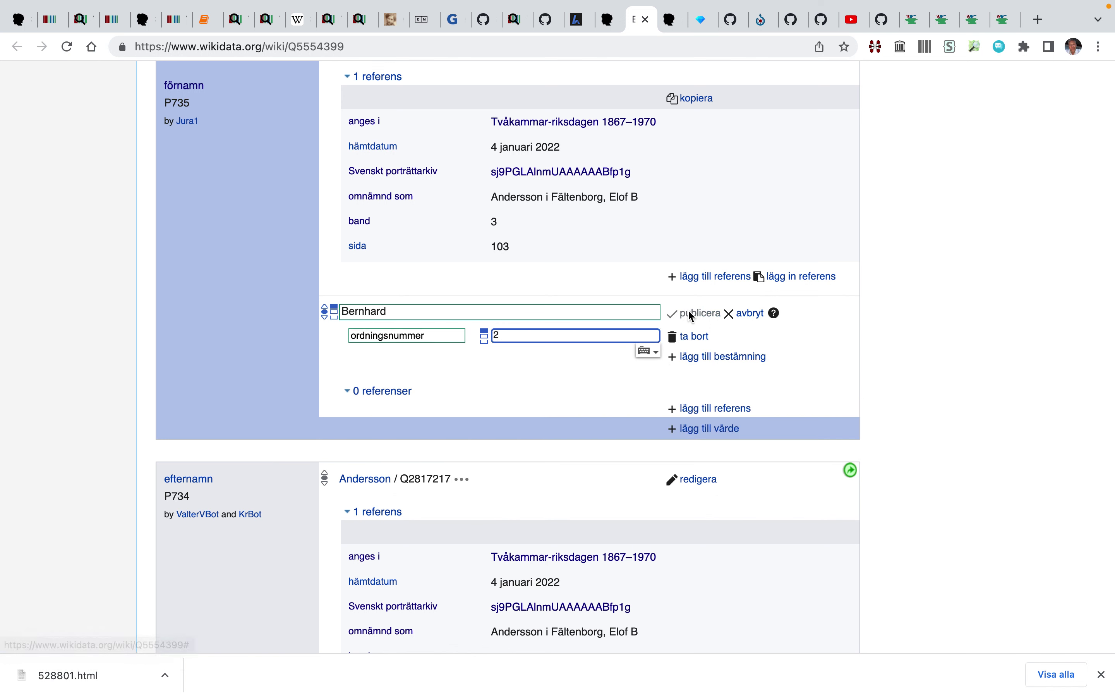
{"action": "left_click", "coordinate": [693, 315]}
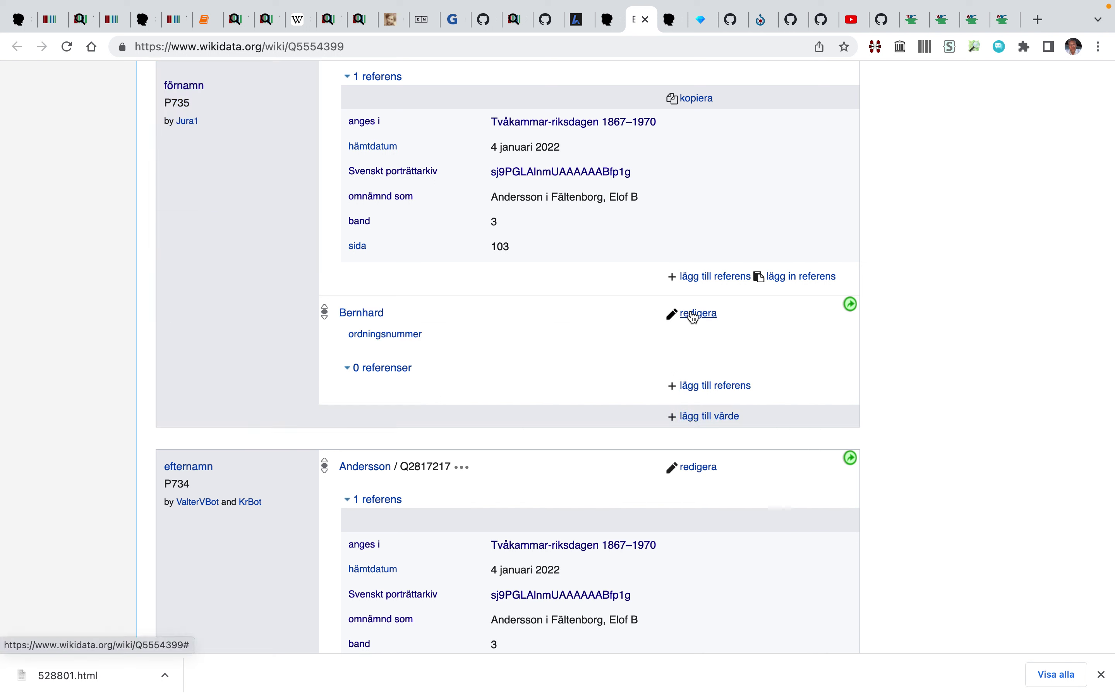
Reload the item page, copy the reference of the förnamn value Elof and insert it under Bernhard
{"action": "left_click", "coordinate": [479, 49]}
{"action": "key", "text": "Return"}
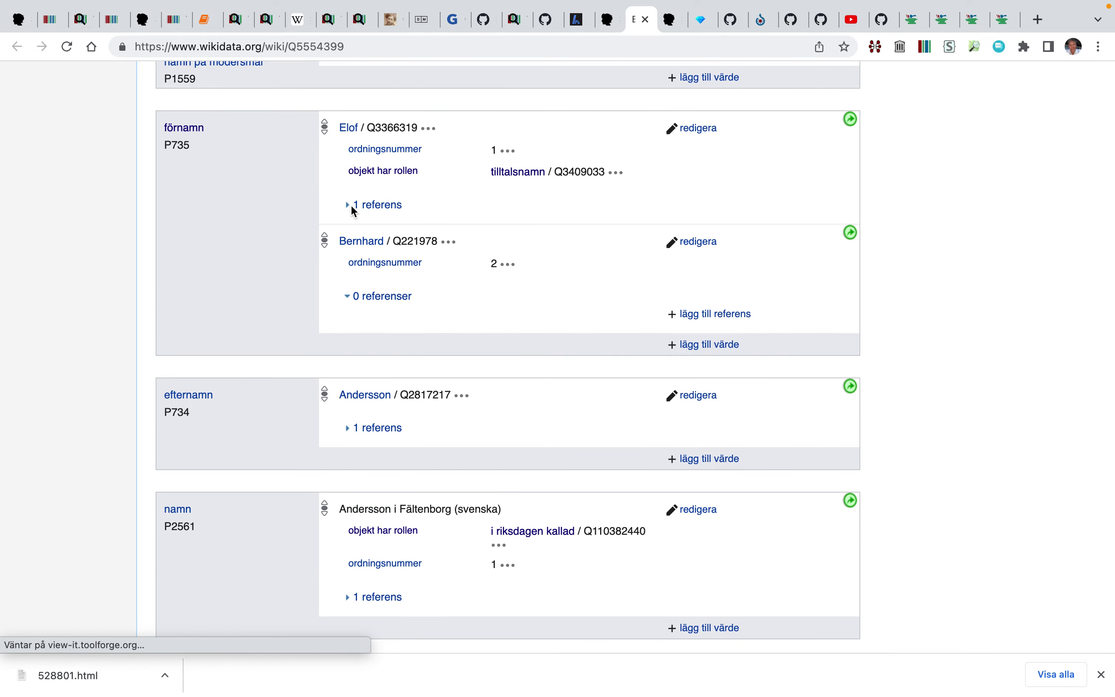
{"action": "left_click", "coordinate": [351, 209]}
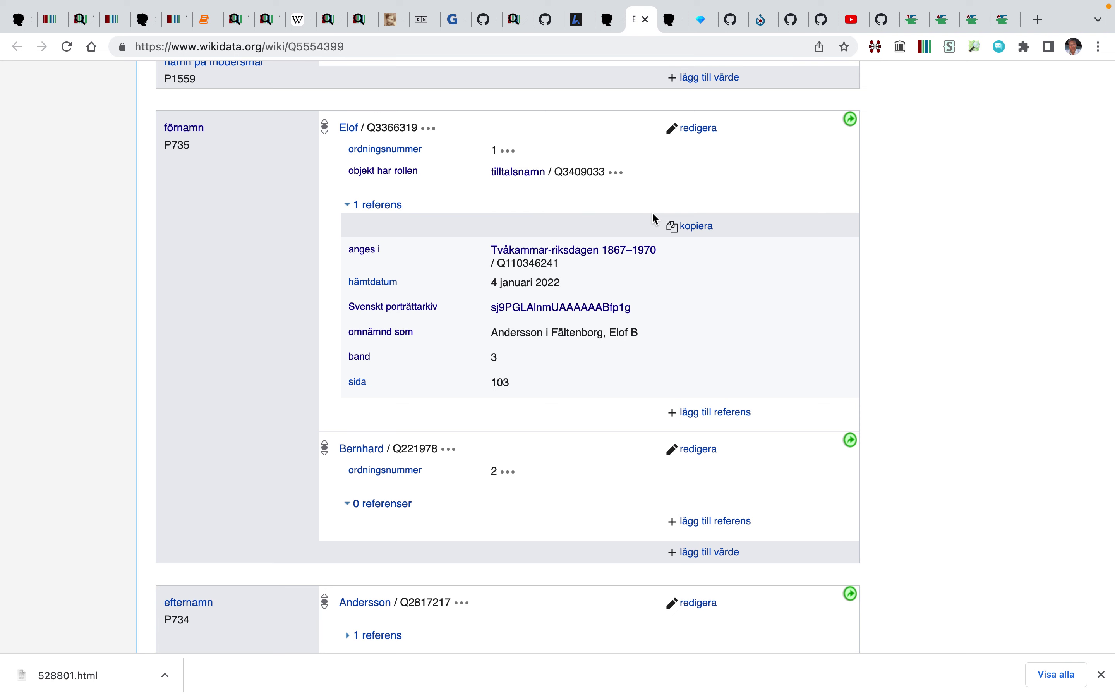
{"action": "left_click", "coordinate": [697, 227]}
{"action": "scroll", "coordinate": [694, 228], "scroll_direction": "down", "scroll_amount": 4}
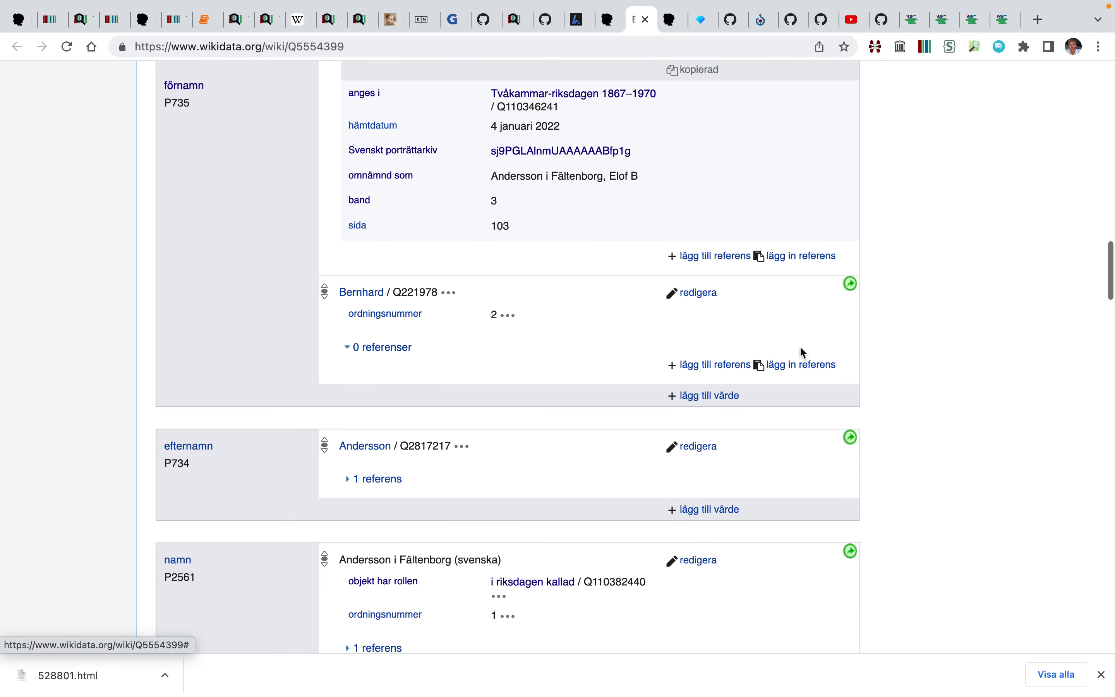
{"action": "left_click", "coordinate": [802, 363]}
{"action": "scroll", "coordinate": [802, 362], "scroll_direction": "down", "scroll_amount": 5}
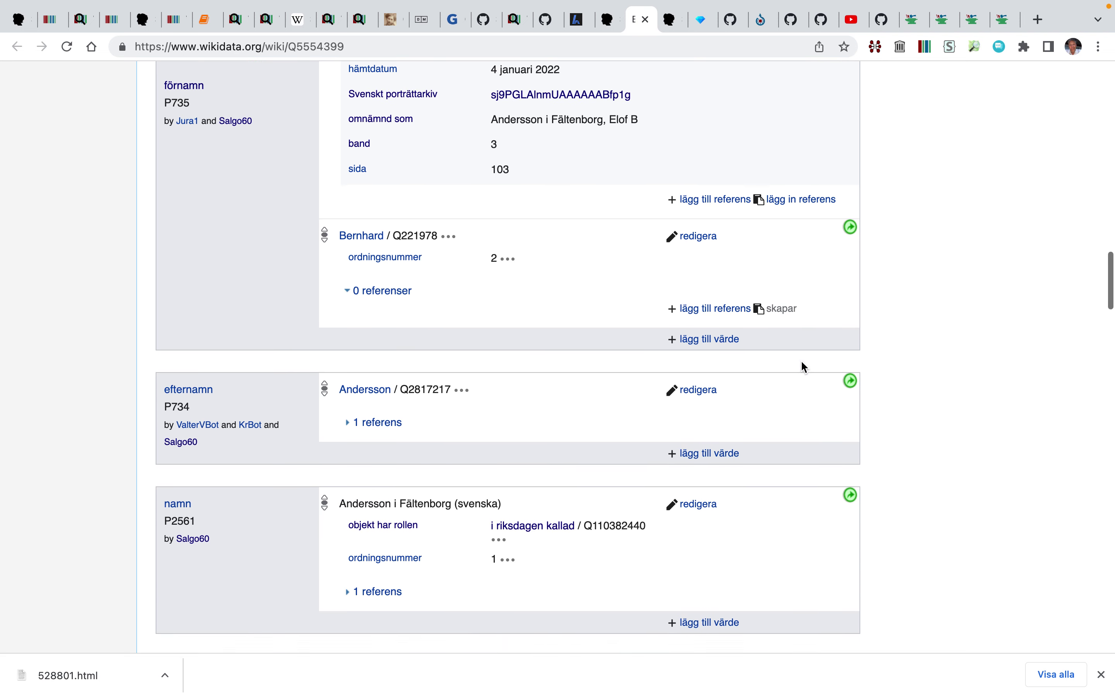
Insert the copied reference under födelsedatum, remove its older Tvåkammar-riksdagen reference without volume and page, and publish the statement
{"action": "scroll", "coordinate": [802, 362], "scroll_direction": "down", "scroll_amount": 7}
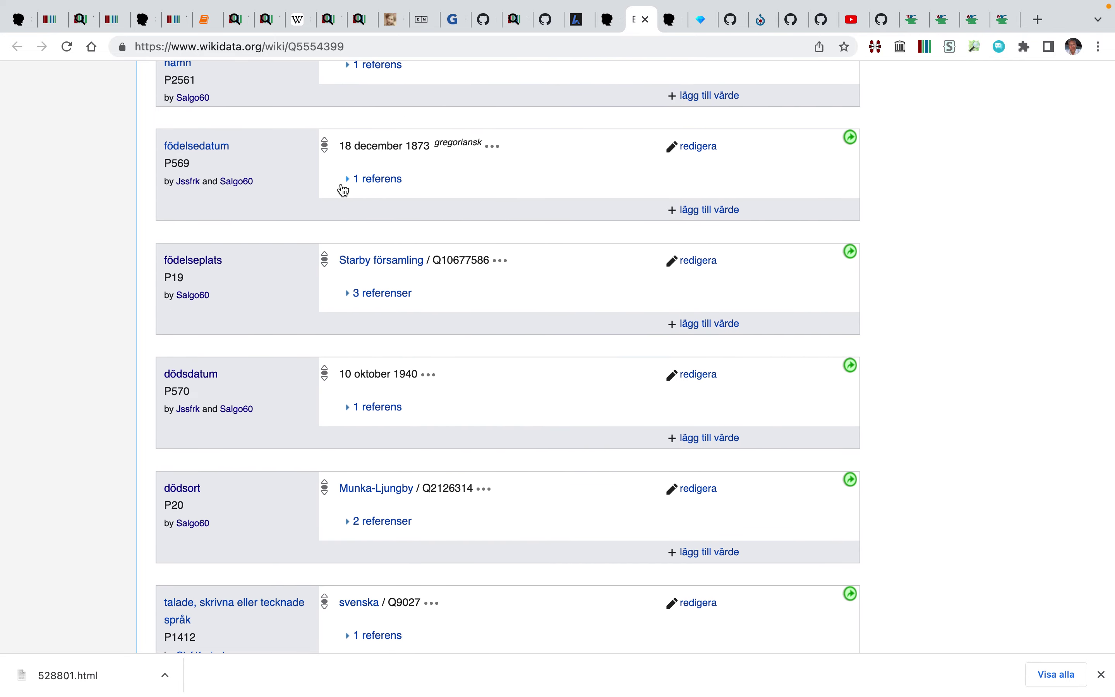
{"action": "left_click", "coordinate": [344, 185]}
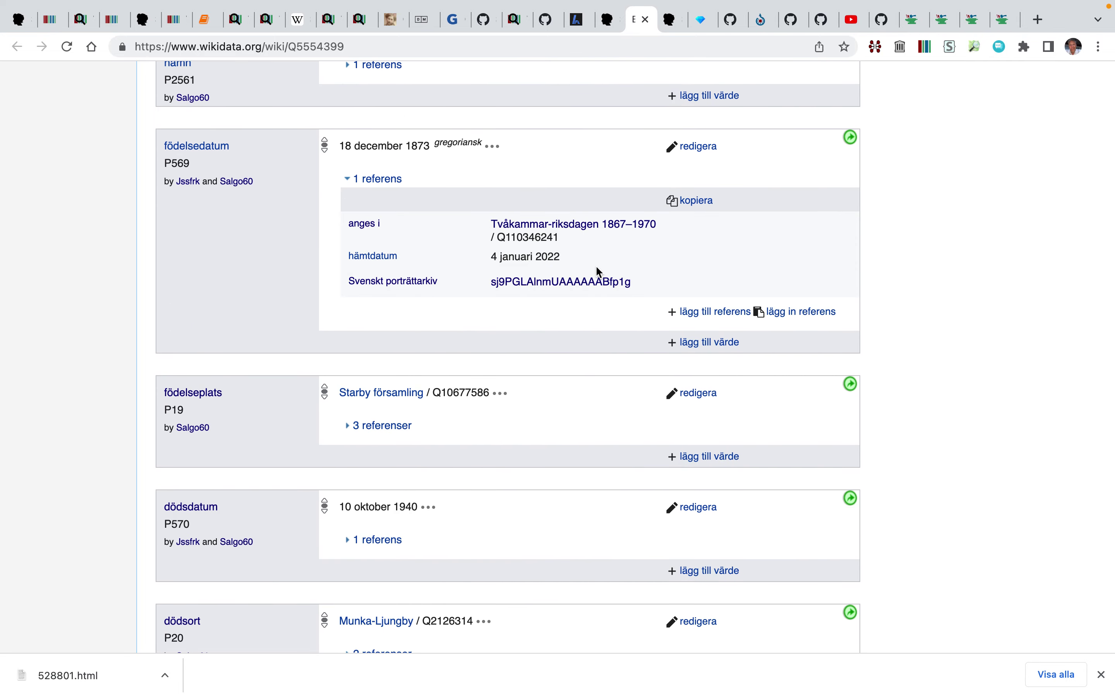
{"action": "left_click", "coordinate": [779, 317]}
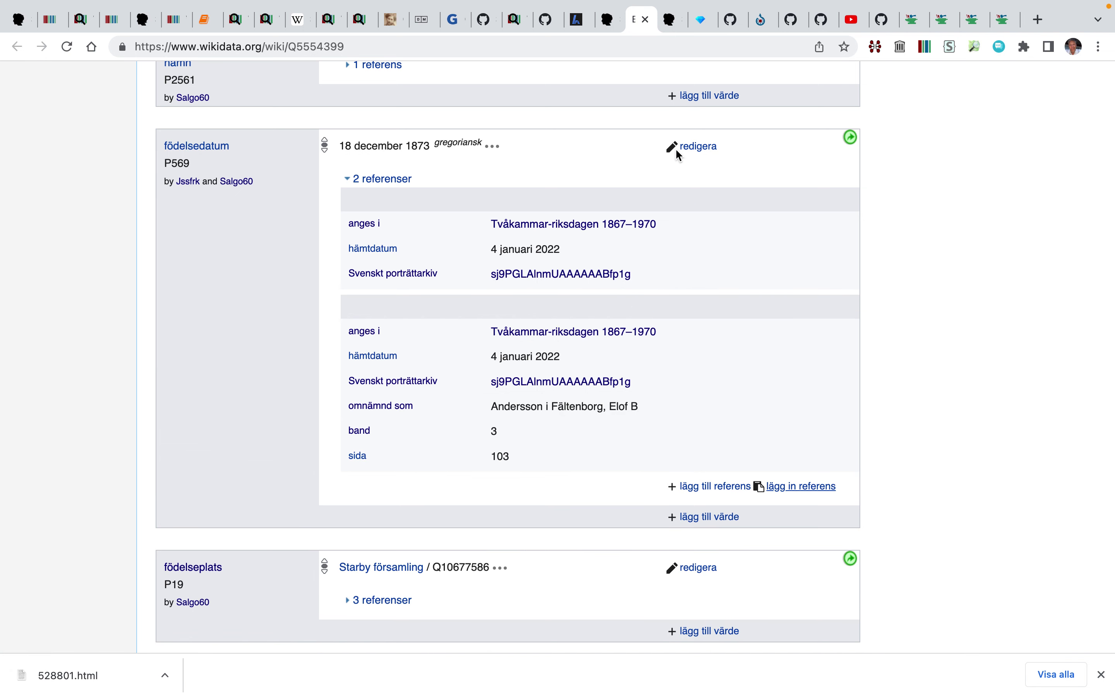
{"action": "left_click", "coordinate": [673, 150]}
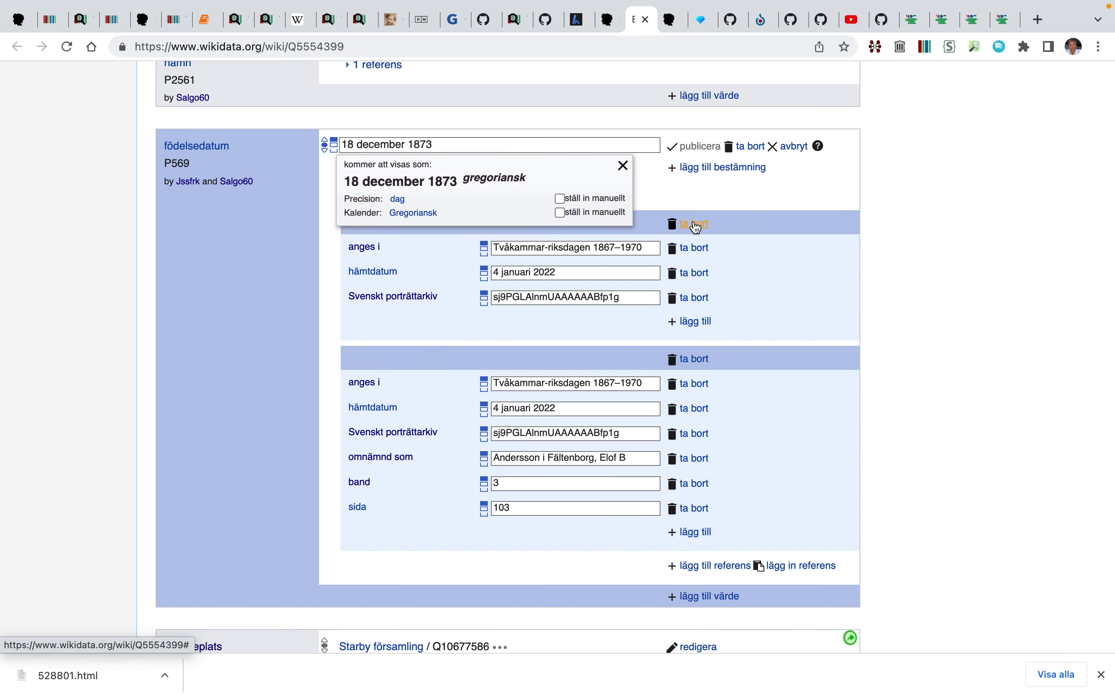
{"action": "left_click", "coordinate": [697, 226]}
{"action": "left_click", "coordinate": [694, 148]}
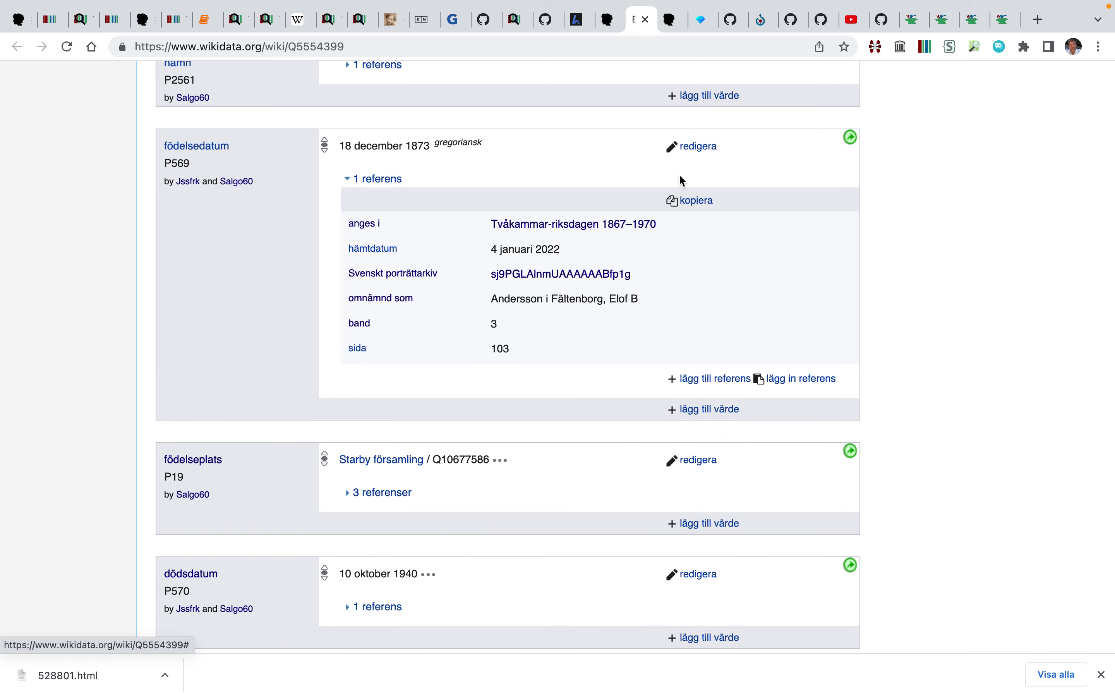
Insert the copied Tvåkammar-riksdagen reference with band 3 and sida 103 under the födelseplats value Starby församling
{"action": "scroll", "coordinate": [680, 175], "scroll_direction": "down", "scroll_amount": 6}
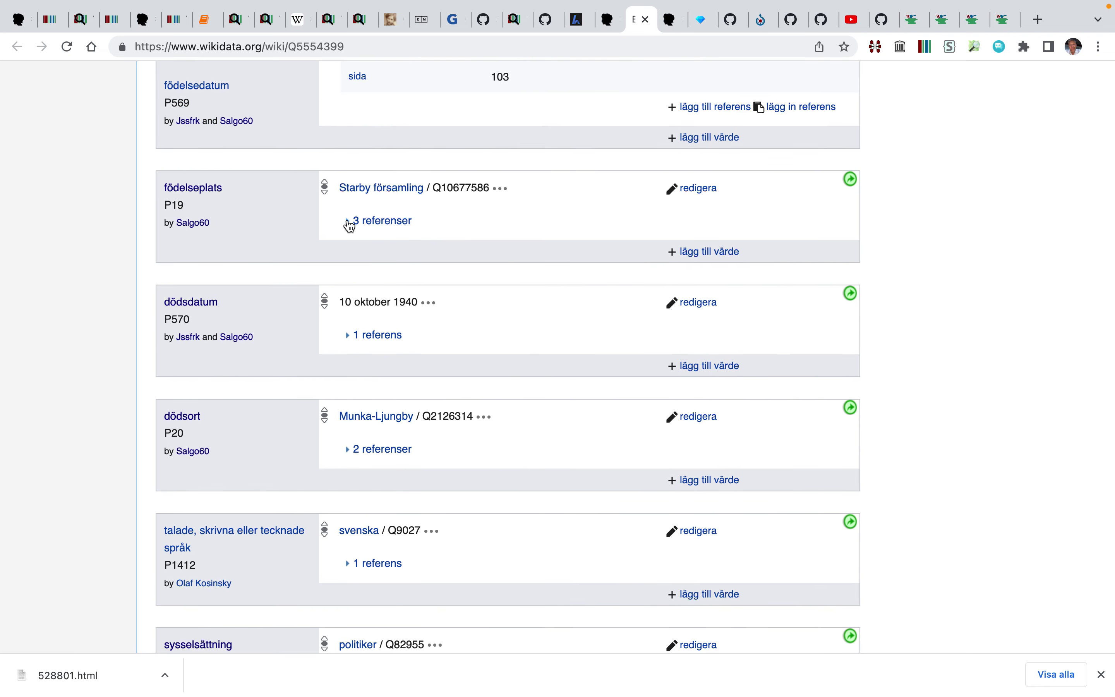
{"action": "left_click", "coordinate": [350, 226]}
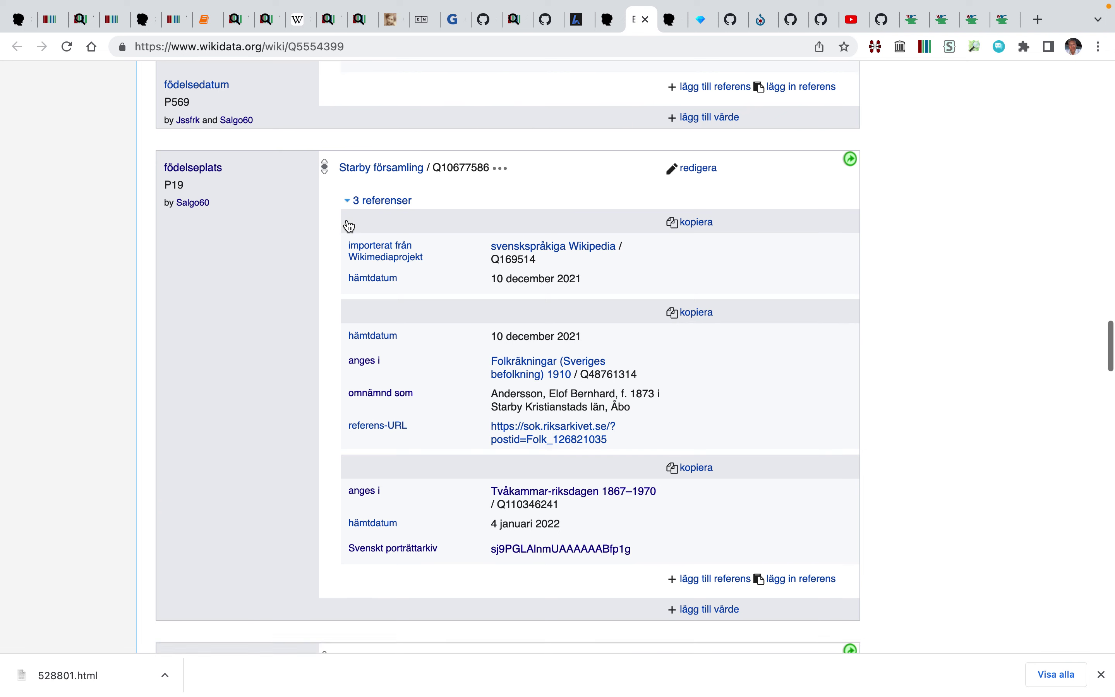
{"action": "scroll", "coordinate": [631, 363], "scroll_direction": "down", "scroll_amount": 2}
{"action": "left_click", "coordinate": [795, 421]}
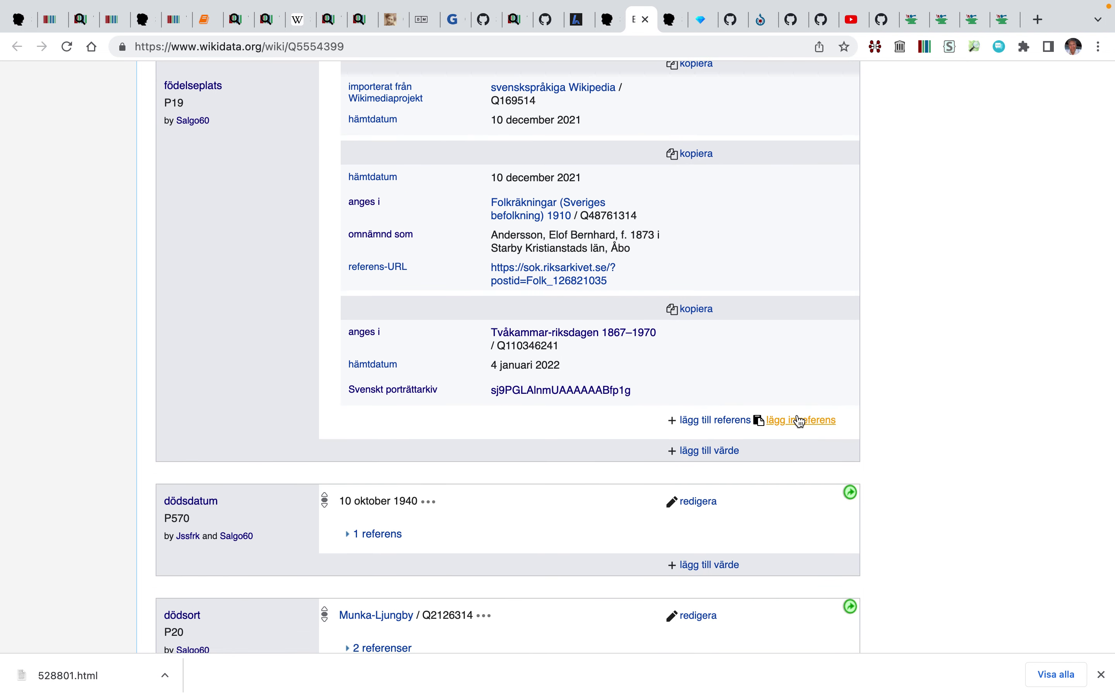
{"action": "scroll", "coordinate": [790, 353], "scroll_direction": "up", "scroll_amount": 1}
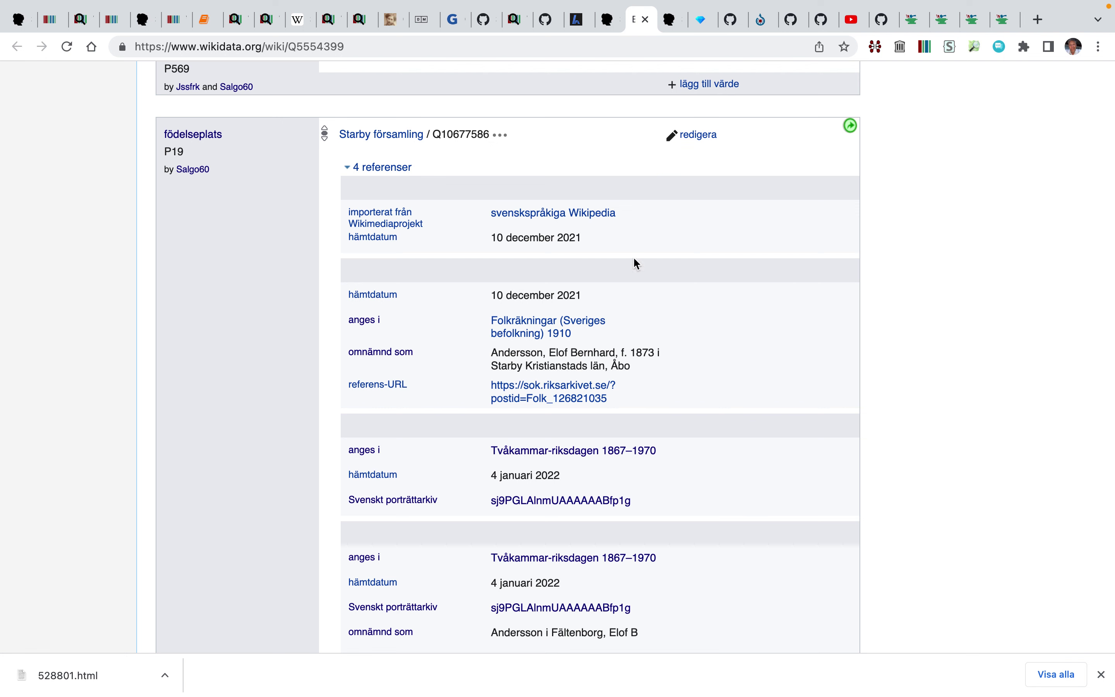
Remove the svenskspråkiga Wikipedia import reference and the shorter Tvåkammar-riksdagen reference from födelseplats, and publish the statement
{"action": "left_click", "coordinate": [665, 139]}
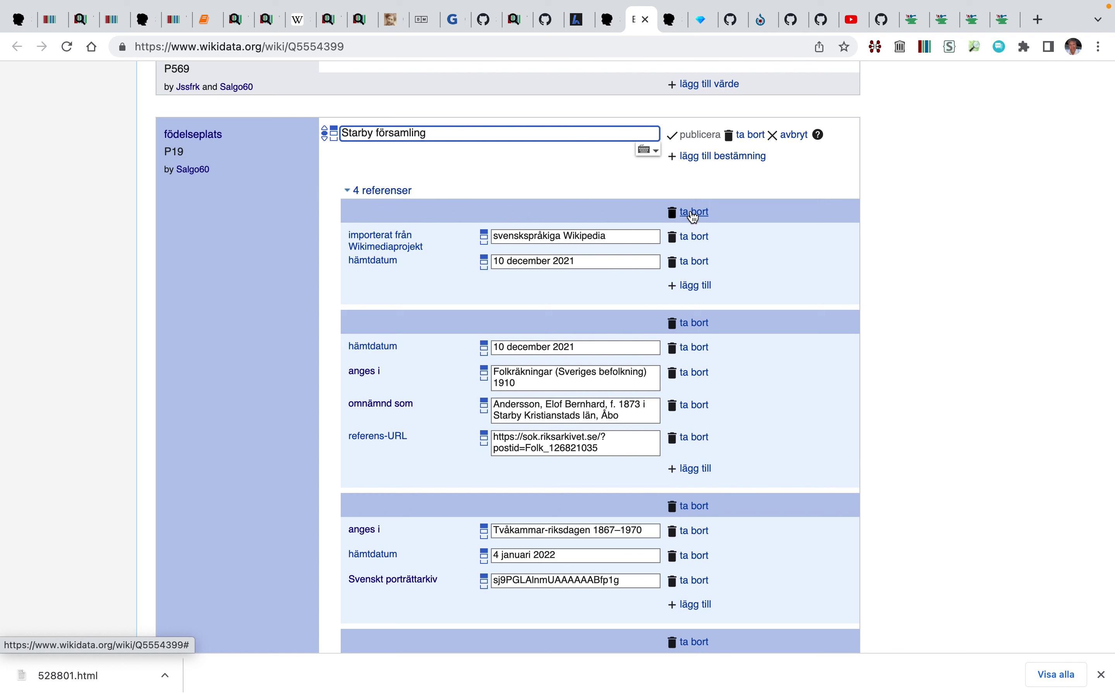
{"action": "left_click", "coordinate": [694, 213]}
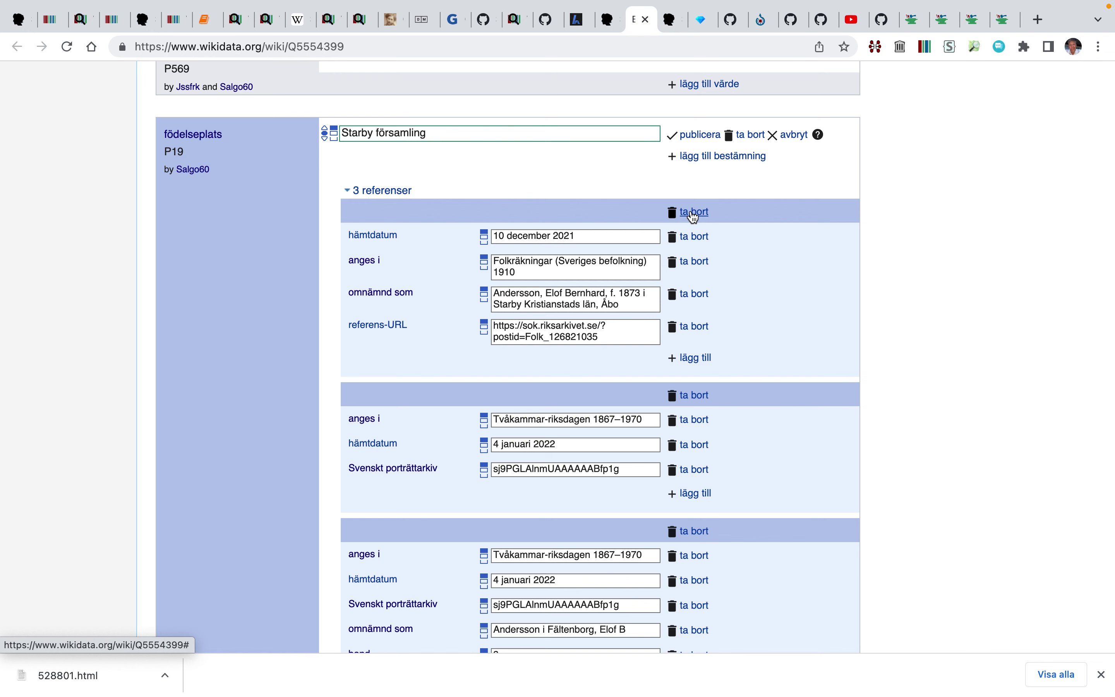
{"action": "scroll", "coordinate": [694, 217], "scroll_direction": "down", "scroll_amount": 2}
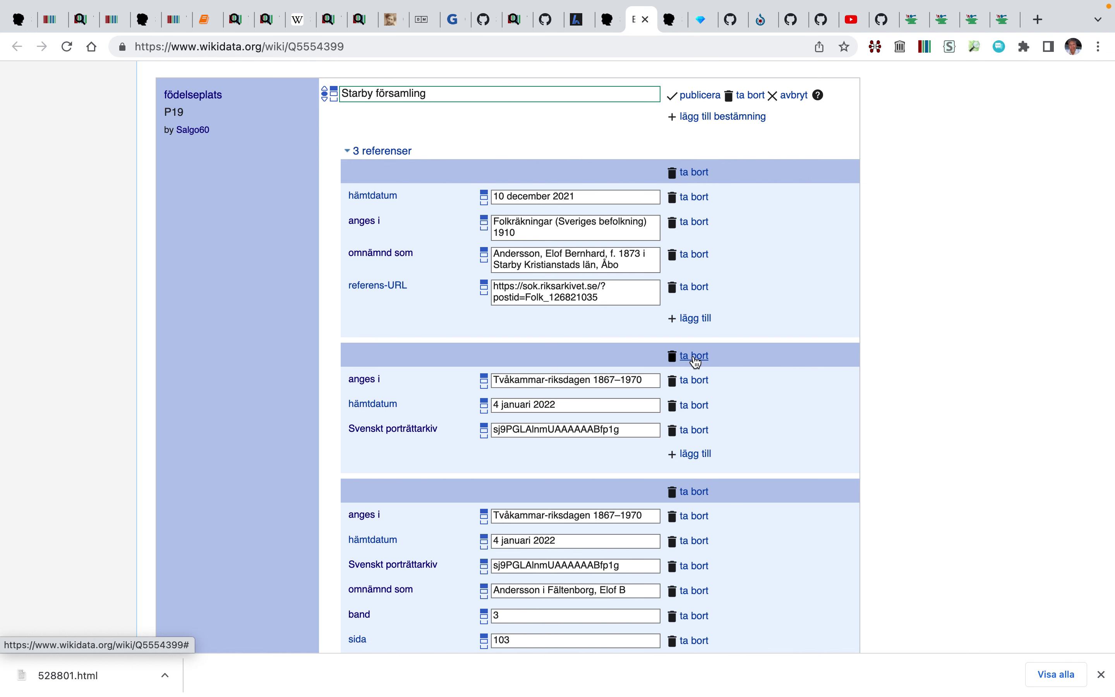
{"action": "left_click", "coordinate": [695, 358]}
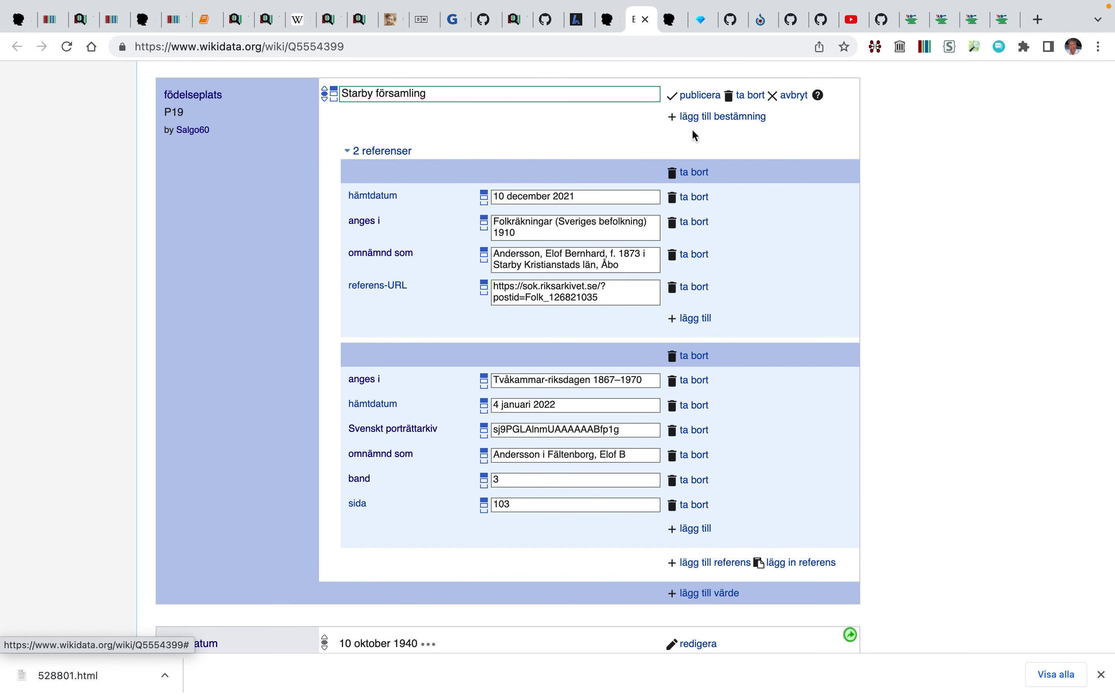
{"action": "left_click", "coordinate": [694, 96]}
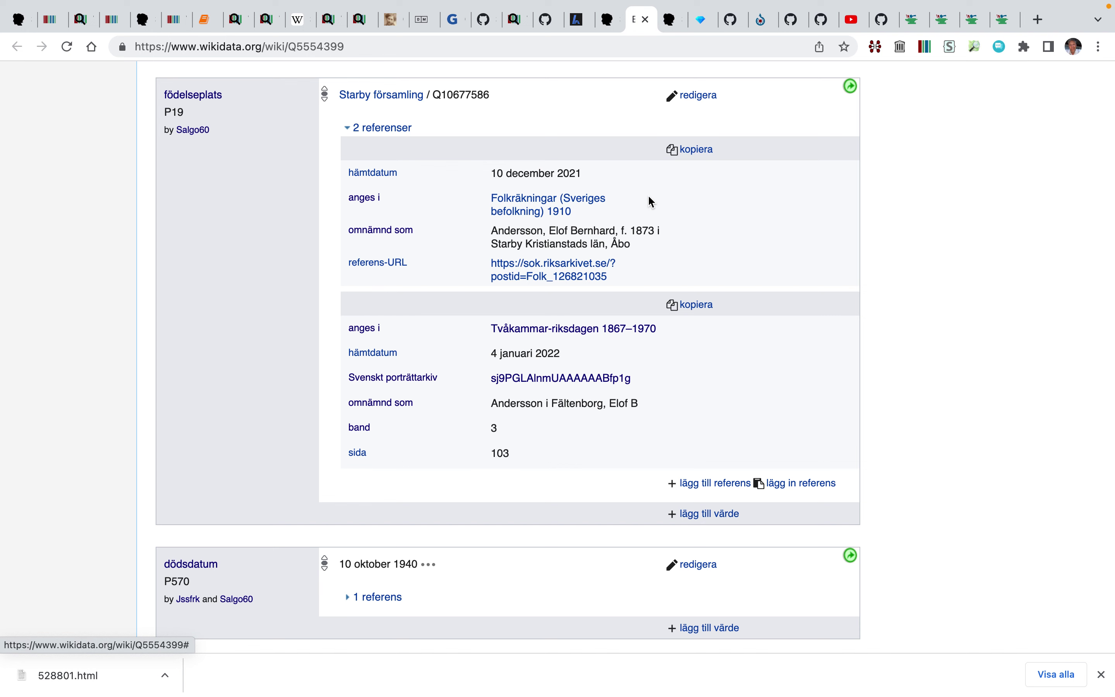
Insert the copied reference under dödsdatum, remove its older Tvåkammar-riksdagen reference without volume and page, and publish the statement
{"action": "scroll", "coordinate": [648, 195], "scroll_direction": "down", "scroll_amount": 7}
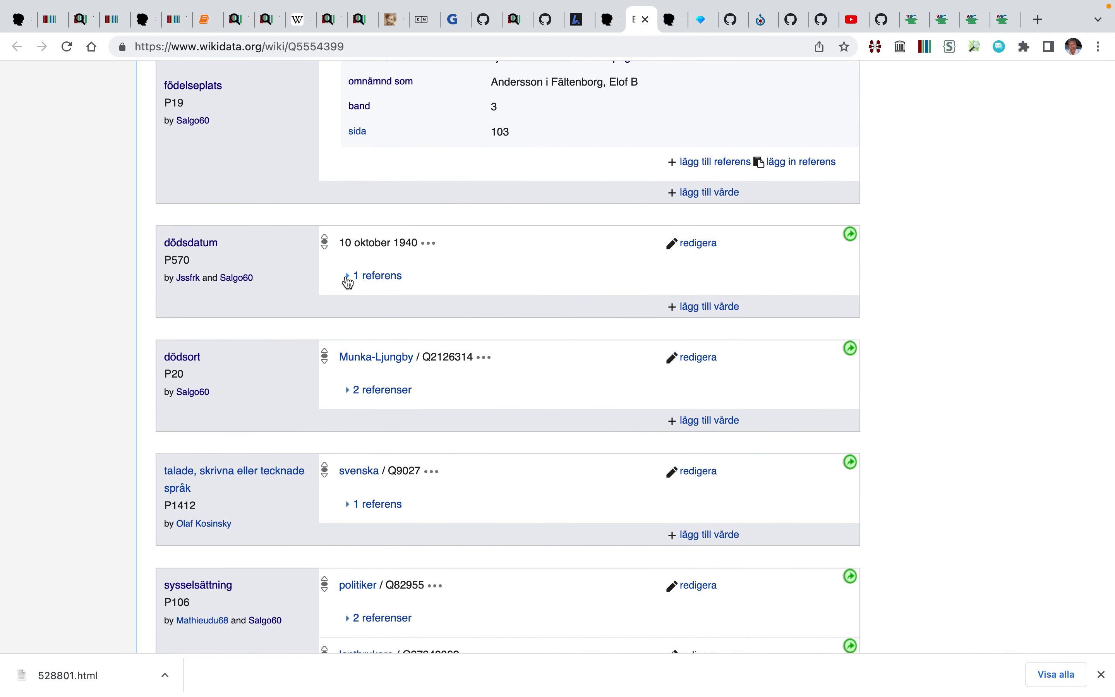
{"action": "left_click", "coordinate": [349, 278]}
{"action": "scroll", "coordinate": [349, 282], "scroll_direction": "down", "scroll_amount": 2}
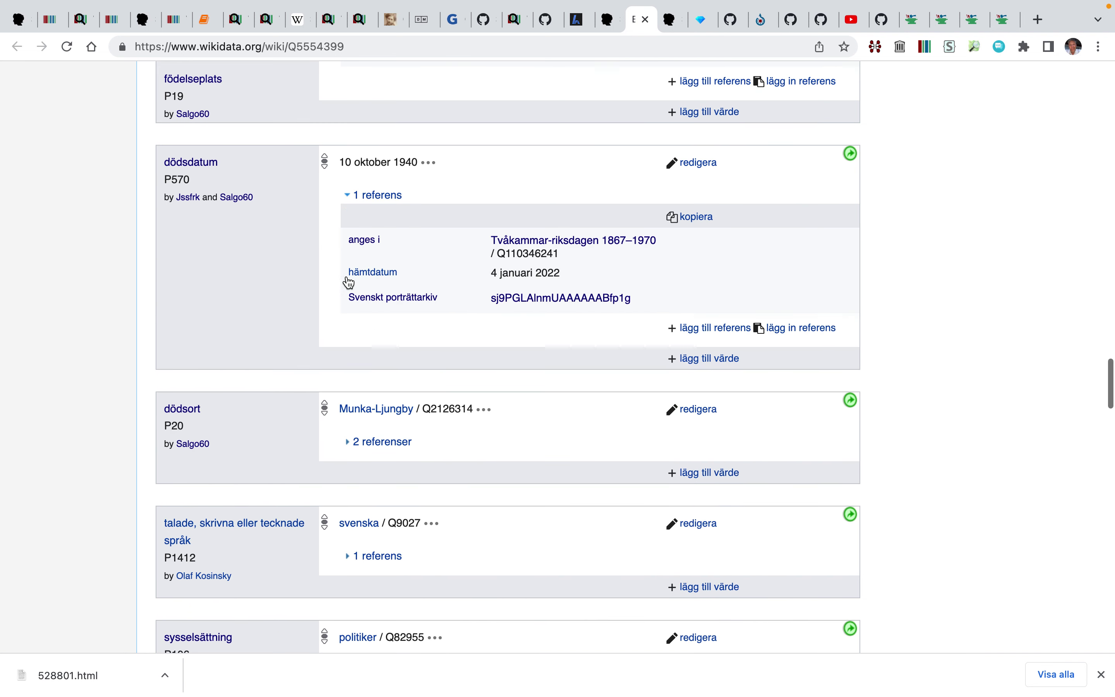
{"action": "left_click", "coordinate": [801, 324]}
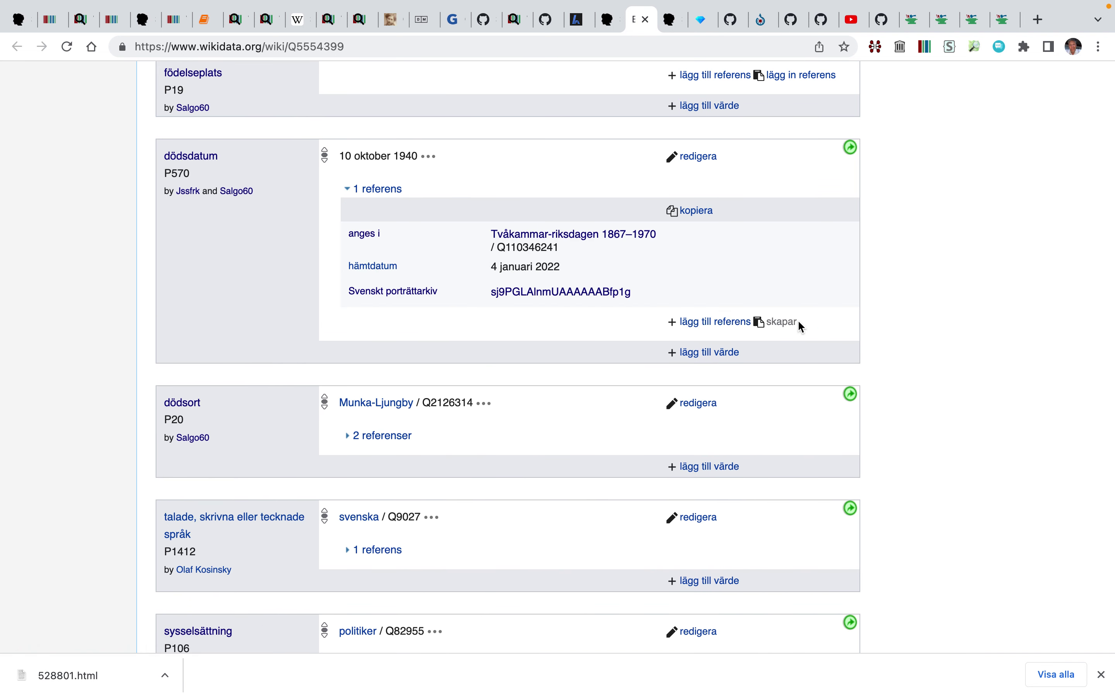
{"action": "left_click", "coordinate": [673, 159]}
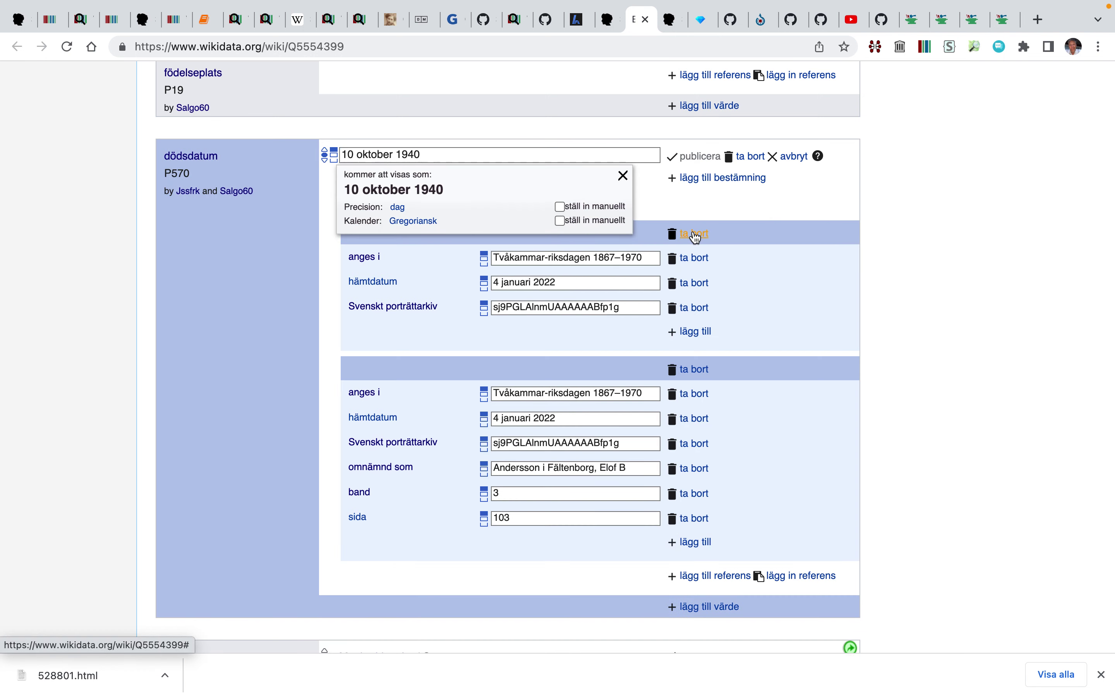
{"action": "left_click", "coordinate": [694, 235]}
{"action": "left_click", "coordinate": [693, 155]}
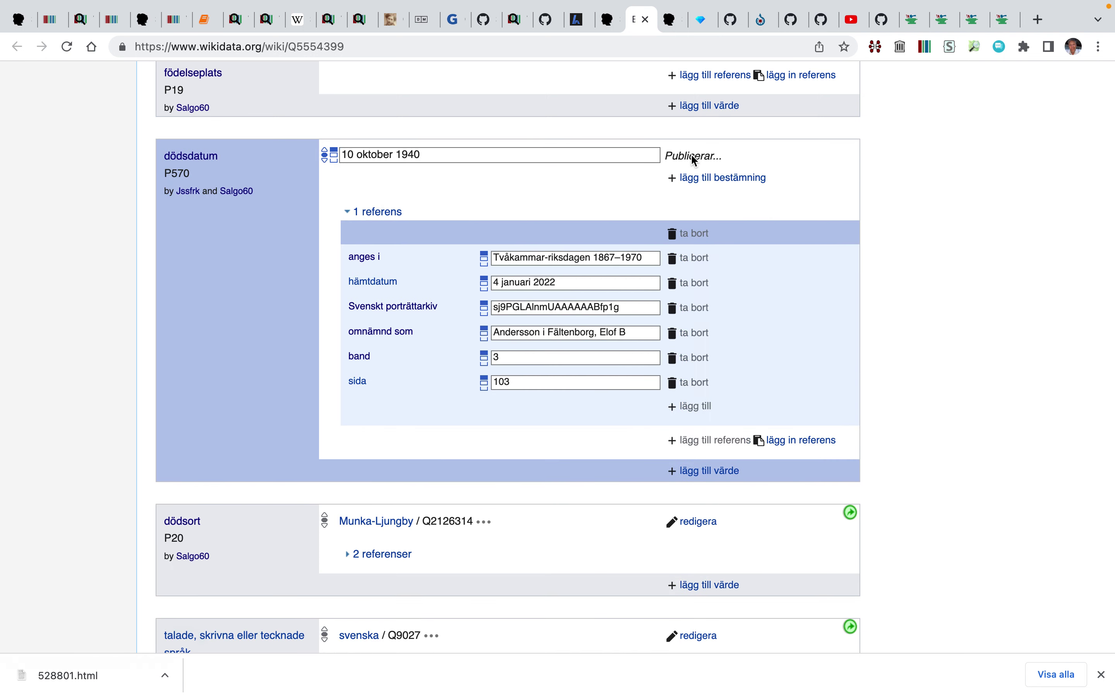
Insert the copied reference under the beskriven av källa value Tvåkammar-riksdagen 1867–1970
{"action": "scroll", "coordinate": [693, 162], "scroll_direction": "down", "scroll_amount": 8}
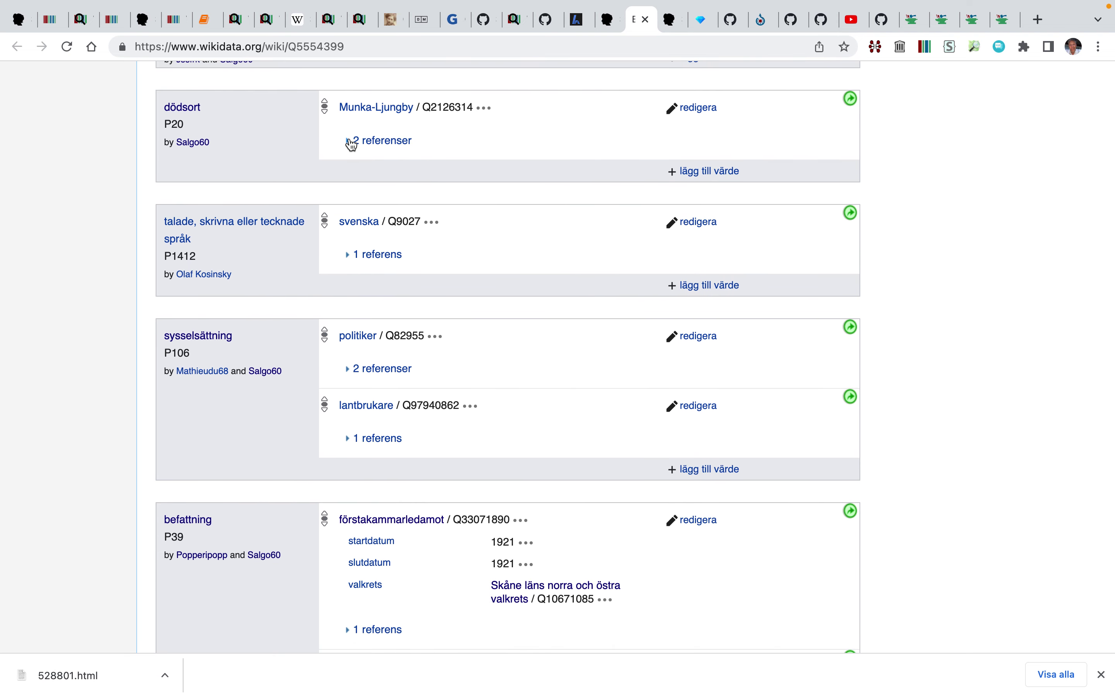
{"action": "left_click", "coordinate": [351, 145]}
{"action": "scroll", "coordinate": [319, 198], "scroll_direction": "down", "scroll_amount": 7}
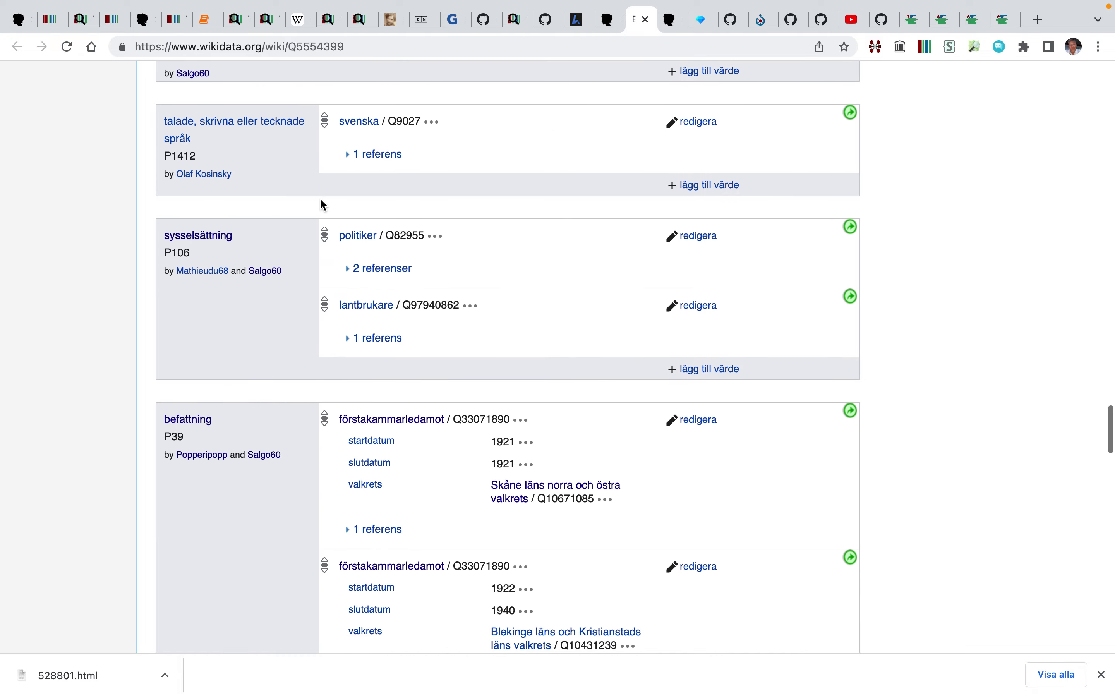
{"action": "scroll", "coordinate": [321, 200], "scroll_direction": "down", "scroll_amount": 6}
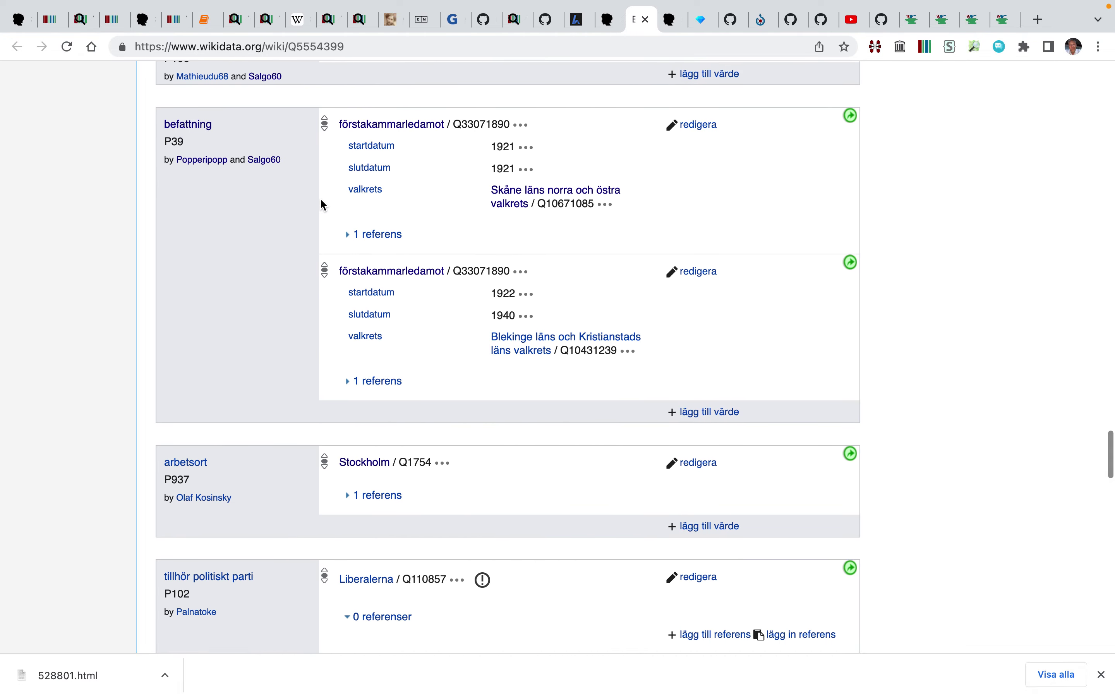
{"action": "scroll", "coordinate": [322, 204], "scroll_direction": "down", "scroll_amount": 13}
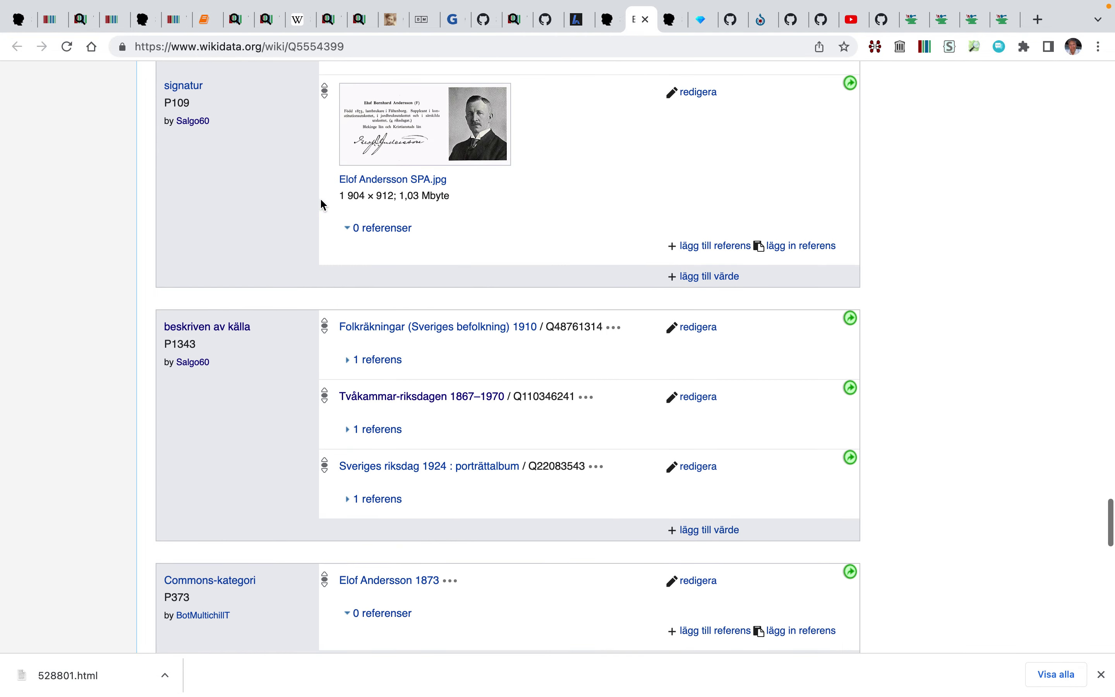
{"action": "scroll", "coordinate": [323, 204], "scroll_direction": "down", "scroll_amount": 5}
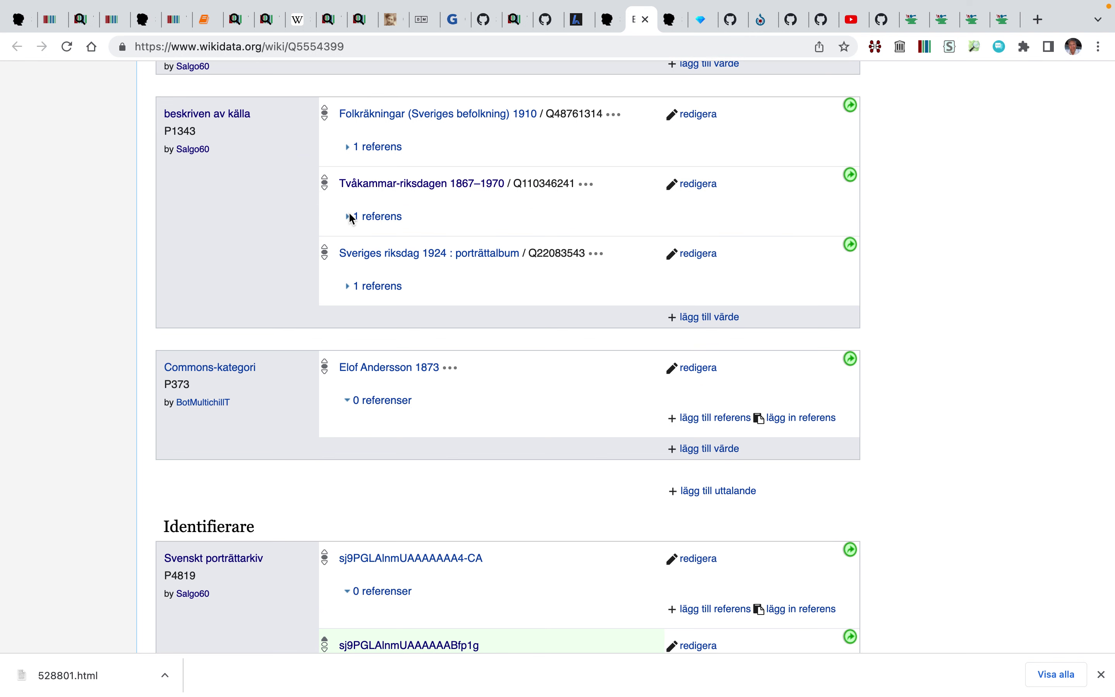
{"action": "left_click", "coordinate": [349, 214]}
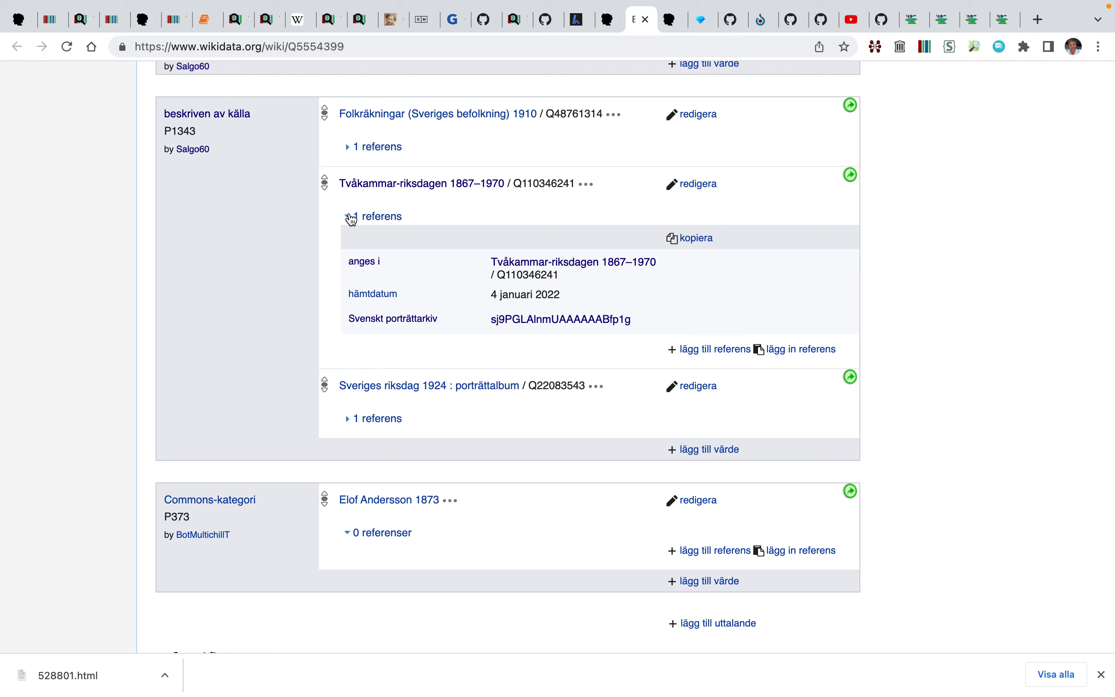
{"action": "left_click", "coordinate": [782, 348]}
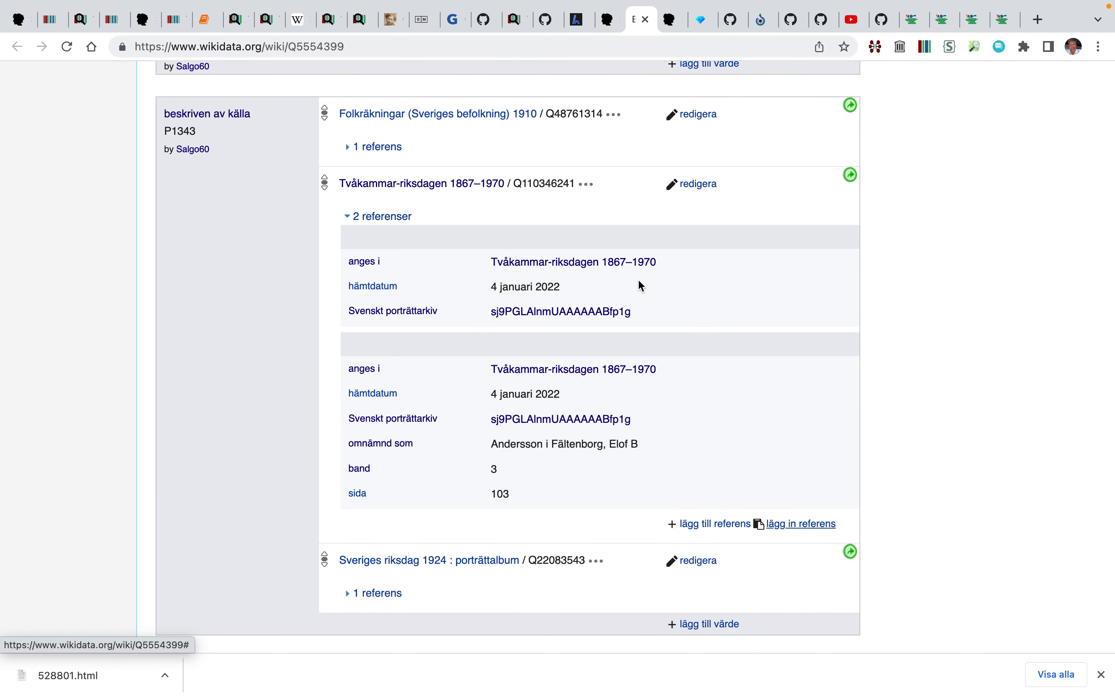
Remove the older reference without volume and page from the beskriven av källa value Tvåkammar-riksdagen 1867–1970 and publish it
{"action": "left_click", "coordinate": [671, 193]}
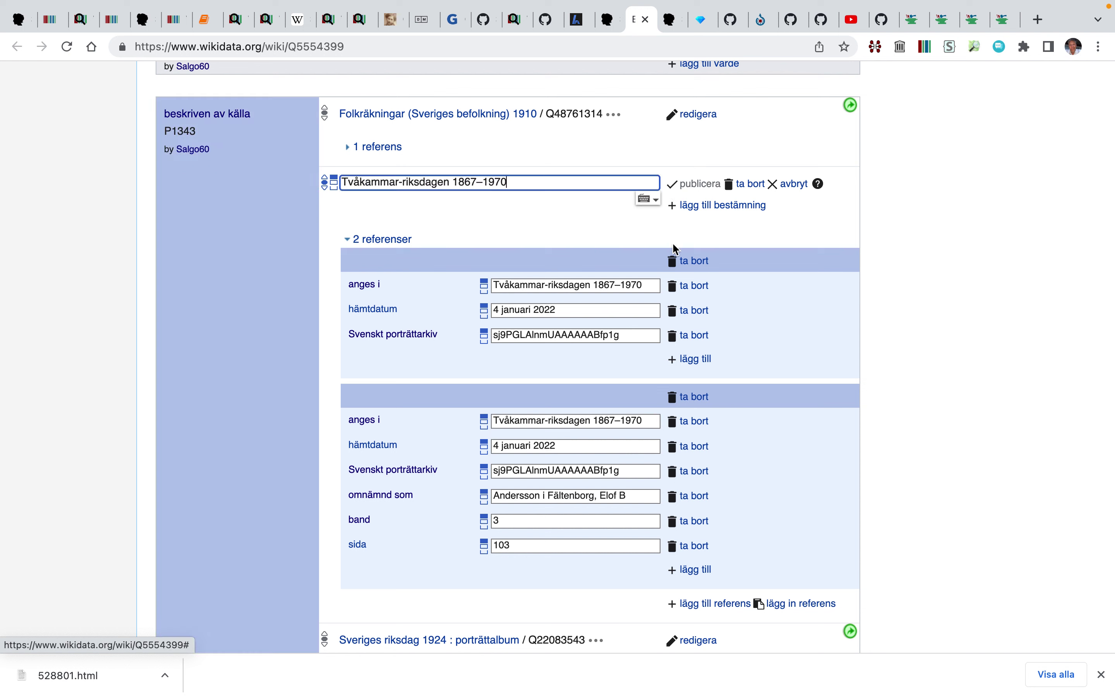
{"action": "left_click", "coordinate": [692, 263]}
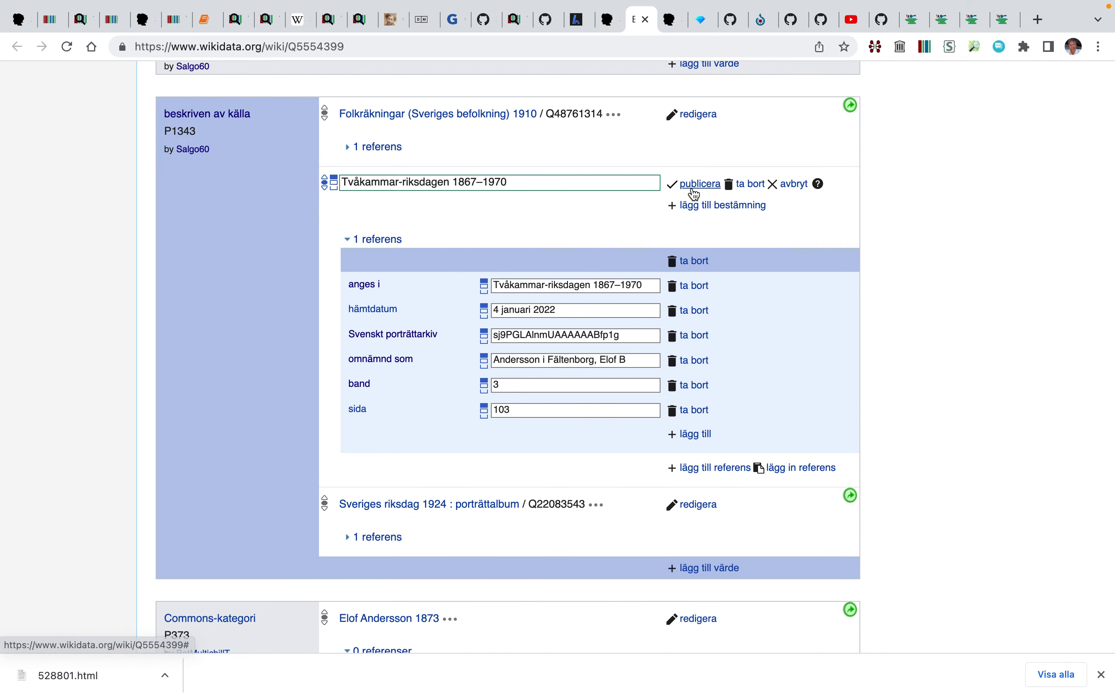
{"action": "left_click", "coordinate": [696, 187]}
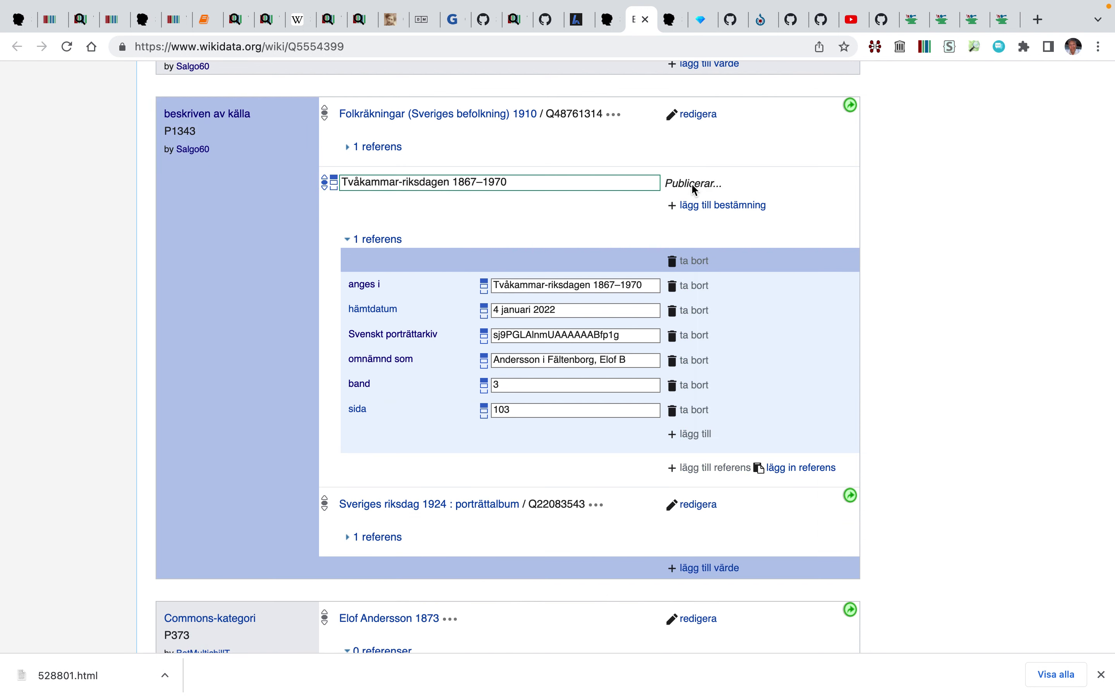
Set the second Svenskt porträttarkiv identifier to Normal rang, publish it, and insert the copied Tvåkammar-riksdagen reference under it
{"action": "scroll", "coordinate": [695, 191], "scroll_direction": "down", "scroll_amount": 10}
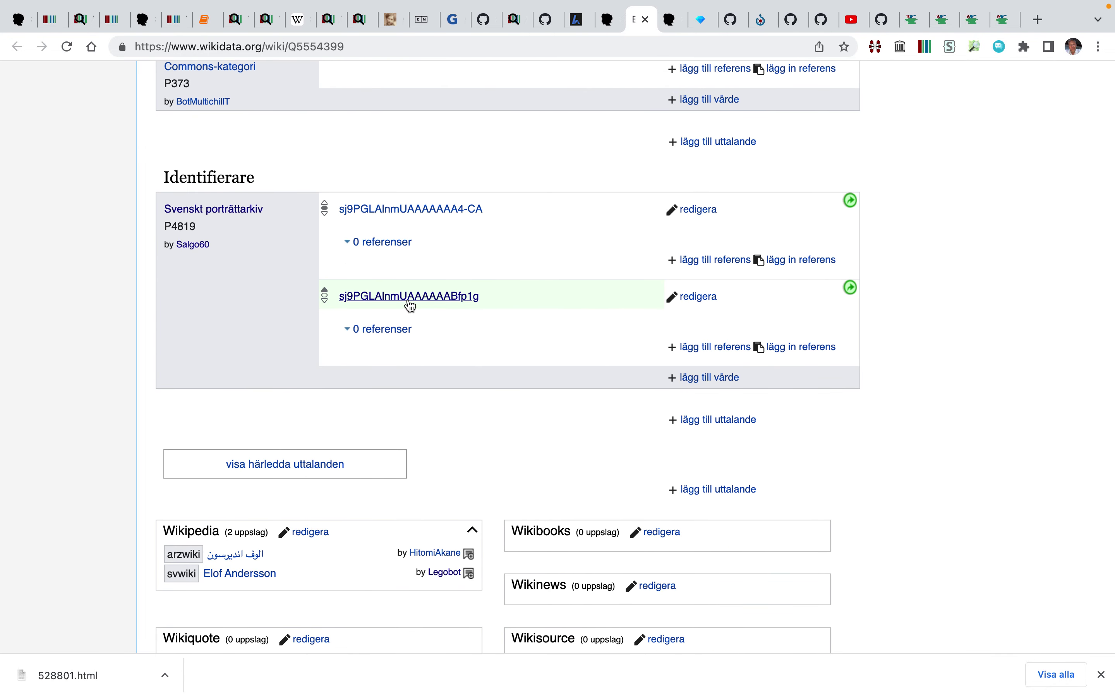
{"action": "left_click", "coordinate": [671, 301]}
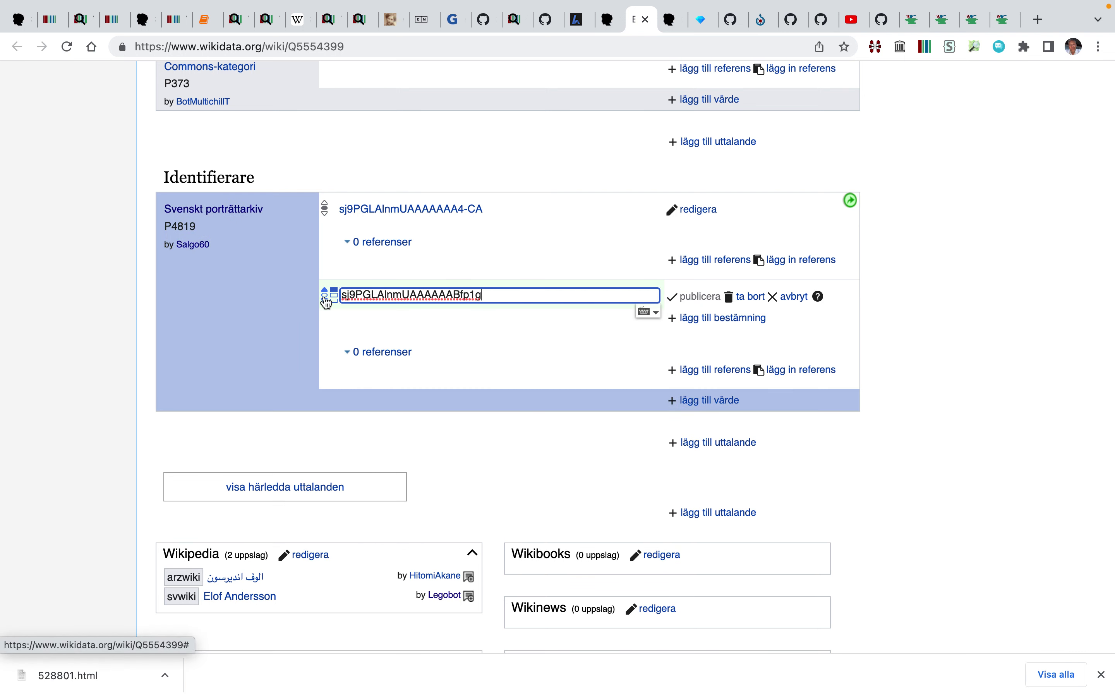
{"action": "left_click", "coordinate": [326, 298]}
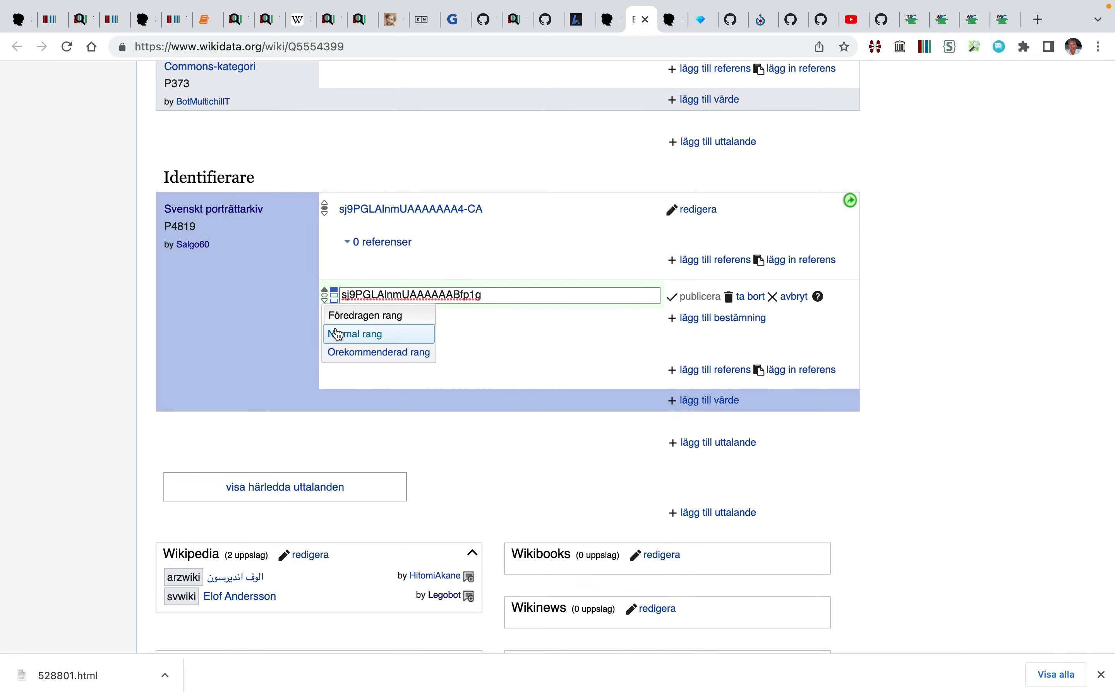
{"action": "left_click", "coordinate": [338, 334]}
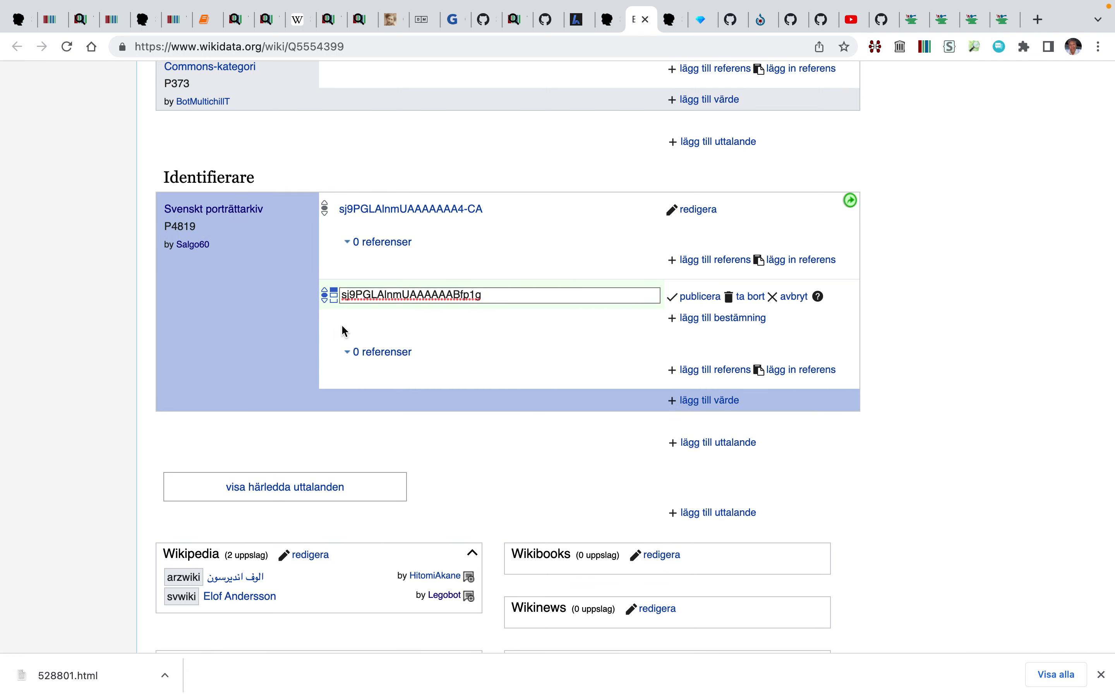
{"action": "left_click", "coordinate": [688, 299]}
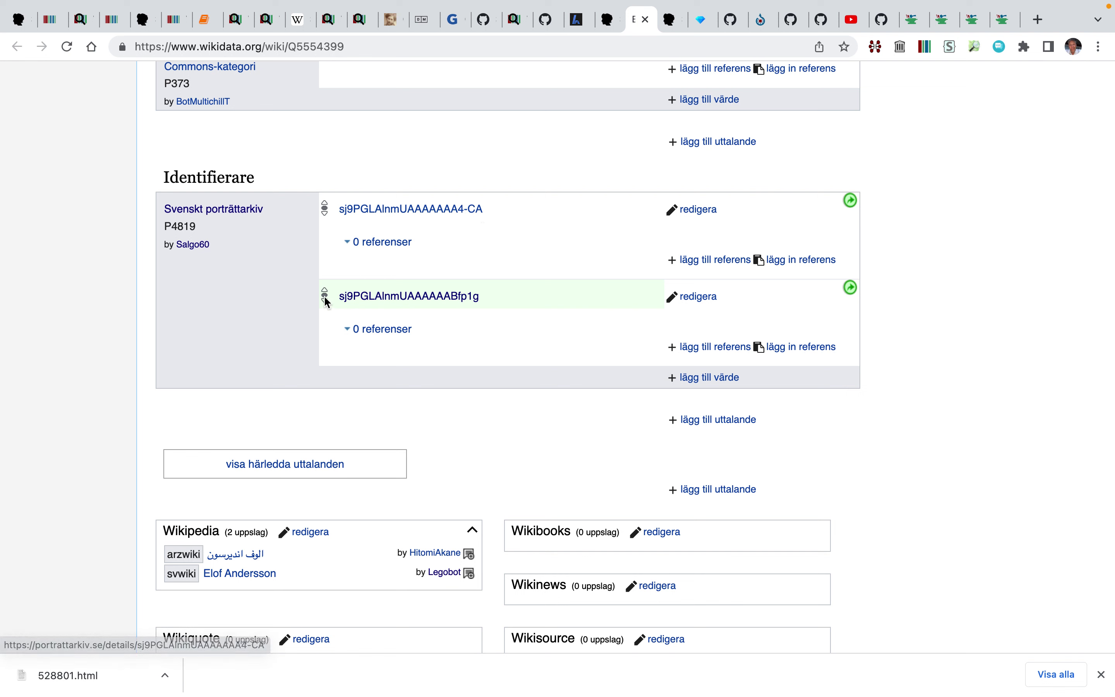
{"action": "left_click", "coordinate": [811, 350]}
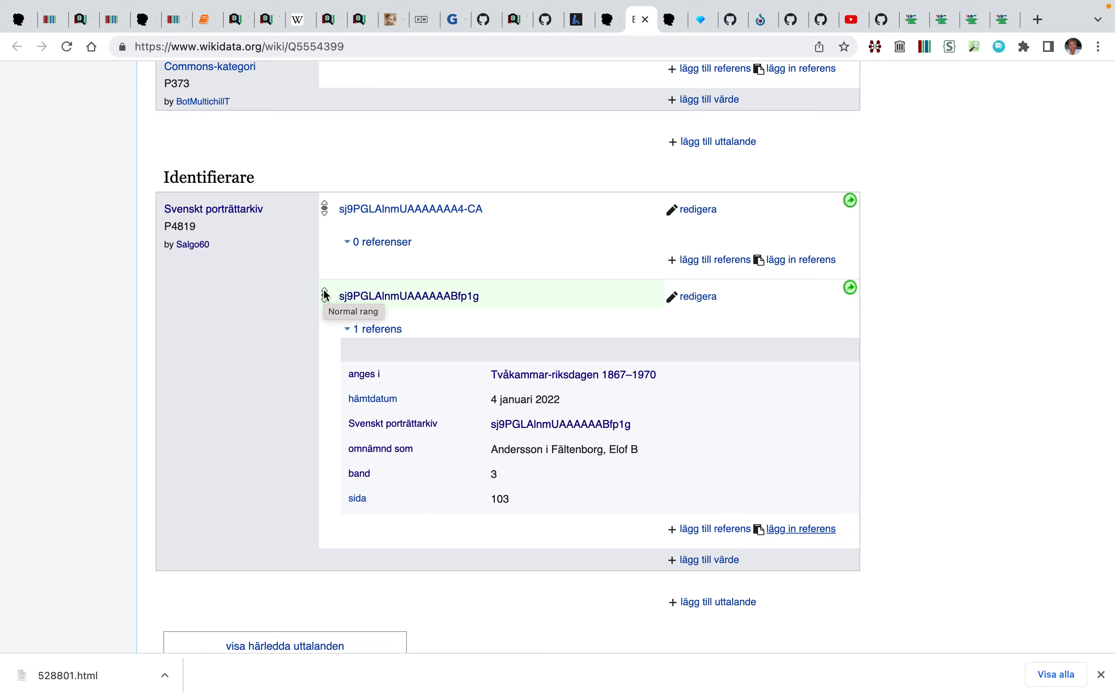
Review the item's beskriven av källa, signatur and tillhör politiskt parti statements on Wikidata
{"action": "scroll", "coordinate": [325, 295], "scroll_direction": "up", "scroll_amount": 15}
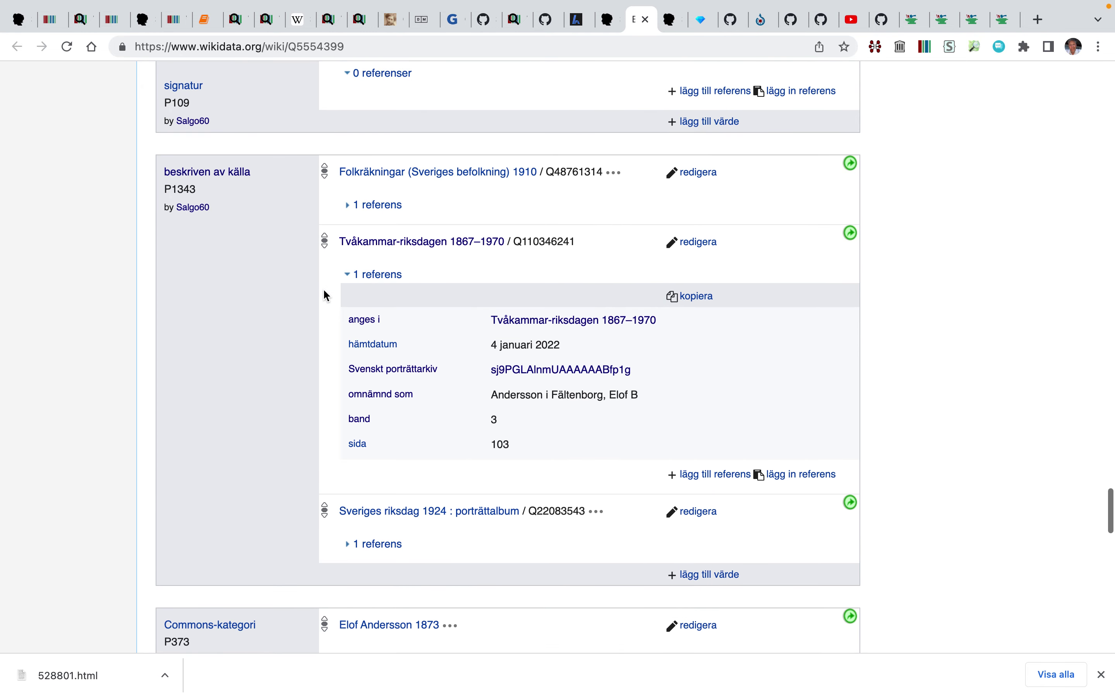
{"action": "scroll", "coordinate": [325, 295], "scroll_direction": "down", "scroll_amount": 1}
{"action": "scroll", "coordinate": [325, 295], "scroll_direction": "up", "scroll_amount": 6}
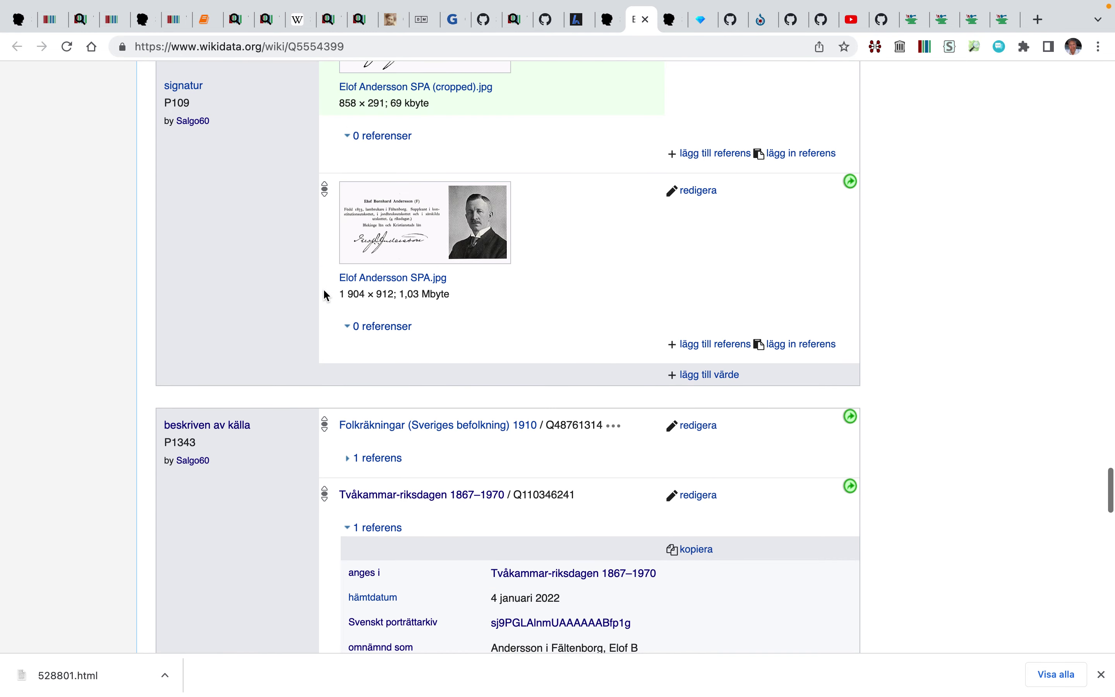
{"action": "scroll", "coordinate": [325, 296], "scroll_direction": "up", "scroll_amount": 6}
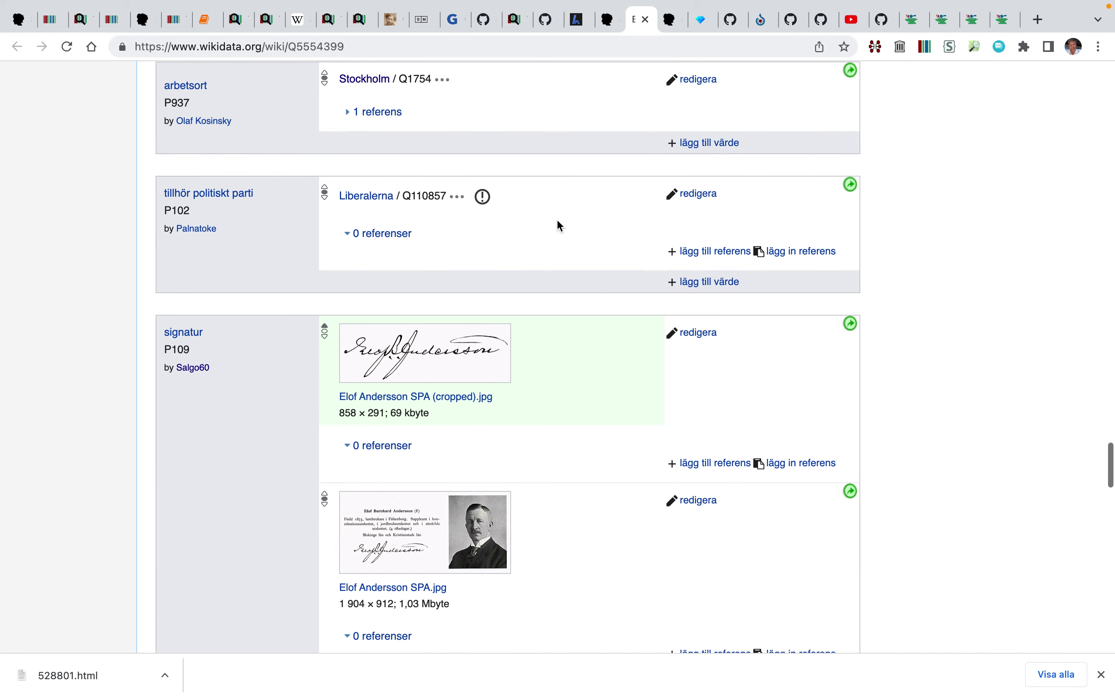
Switch to the GitHub notebook Sveriges Riksdag i SPA.ipynb and examine its portrait archive search code for the Sveriges Riksdag 1924 and Riksdagsmän 1903 catalogues
{"action": "left_click", "coordinate": [553, 27]}
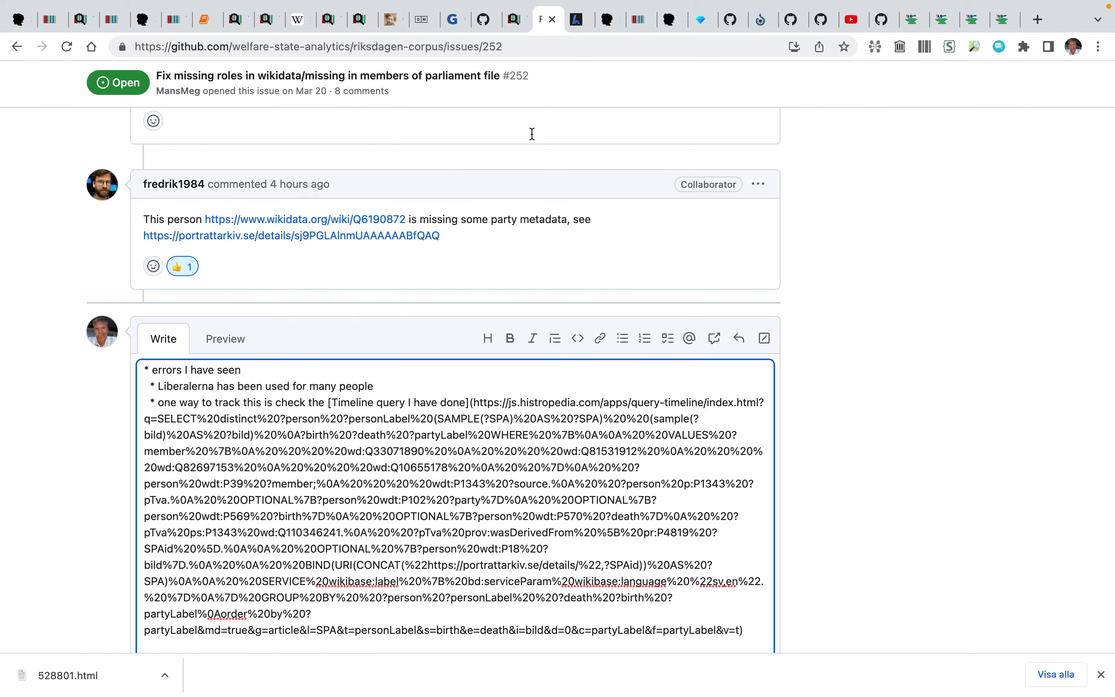
{"action": "left_click", "coordinate": [796, 27]}
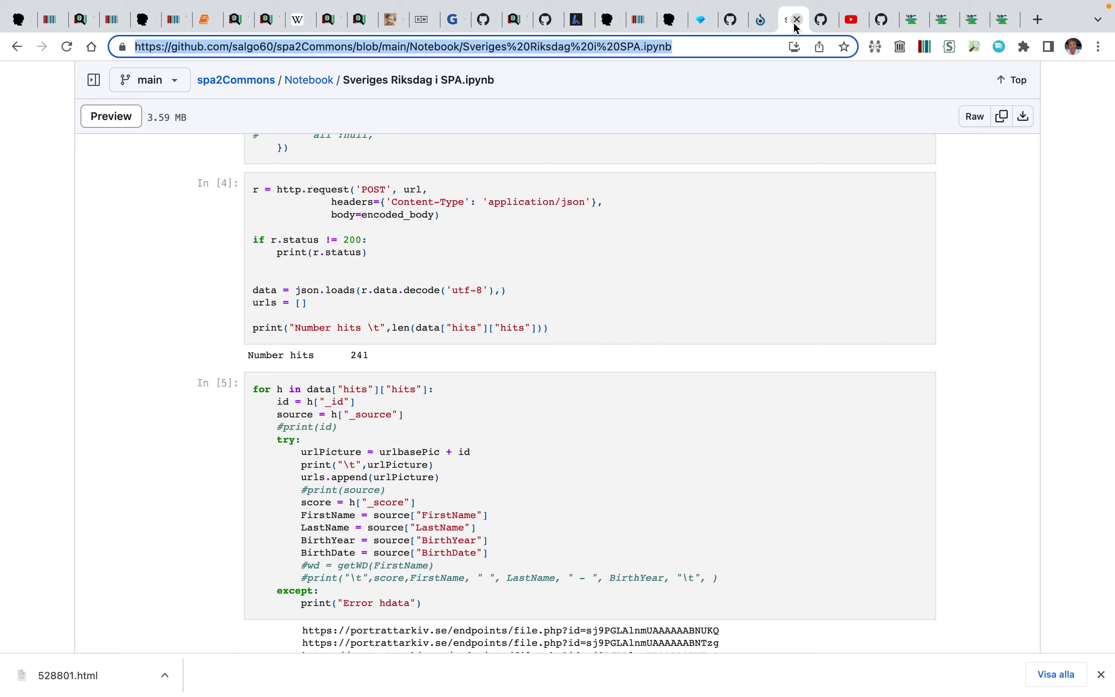
{"action": "scroll", "coordinate": [643, 218], "scroll_direction": "up", "scroll_amount": 15}
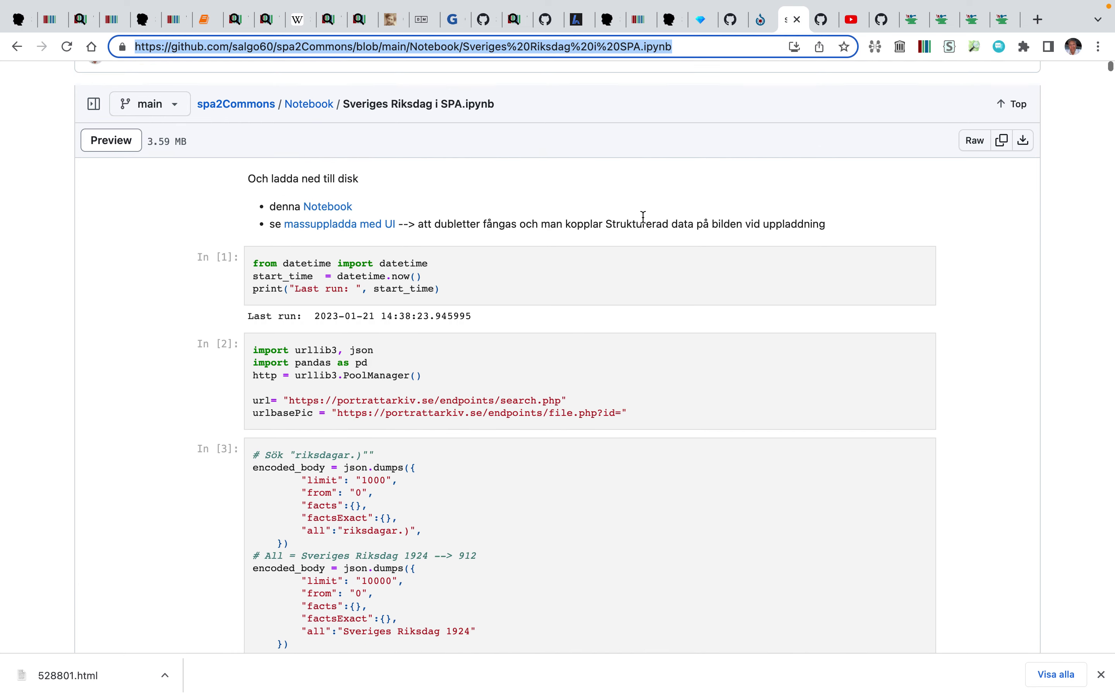
{"action": "scroll", "coordinate": [643, 218], "scroll_direction": "down", "scroll_amount": 3}
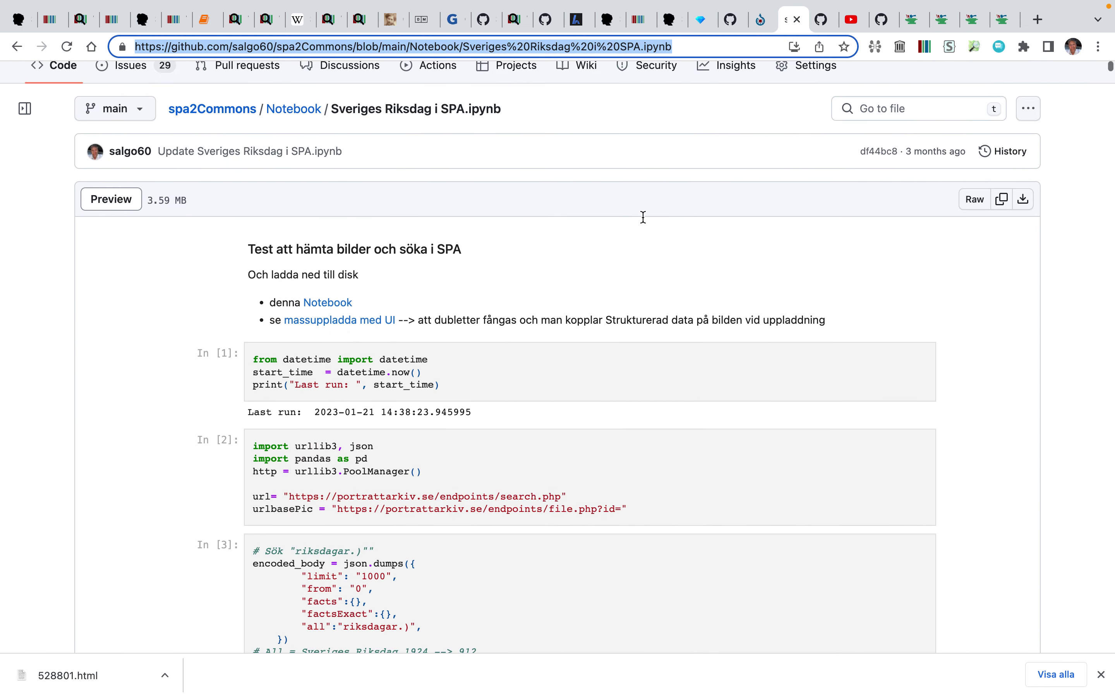
{"action": "scroll", "coordinate": [643, 218], "scroll_direction": "down", "scroll_amount": 4}
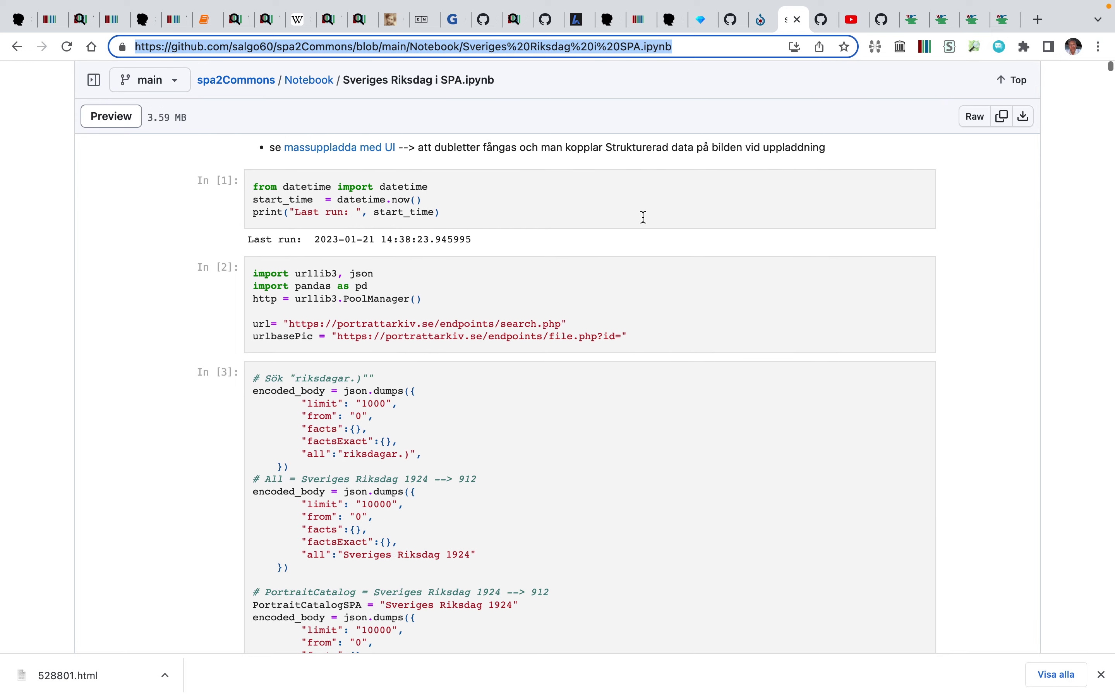
{"action": "scroll", "coordinate": [643, 217], "scroll_direction": "up", "scroll_amount": 1}
{"action": "scroll", "coordinate": [643, 217], "scroll_direction": "down", "scroll_amount": 10}
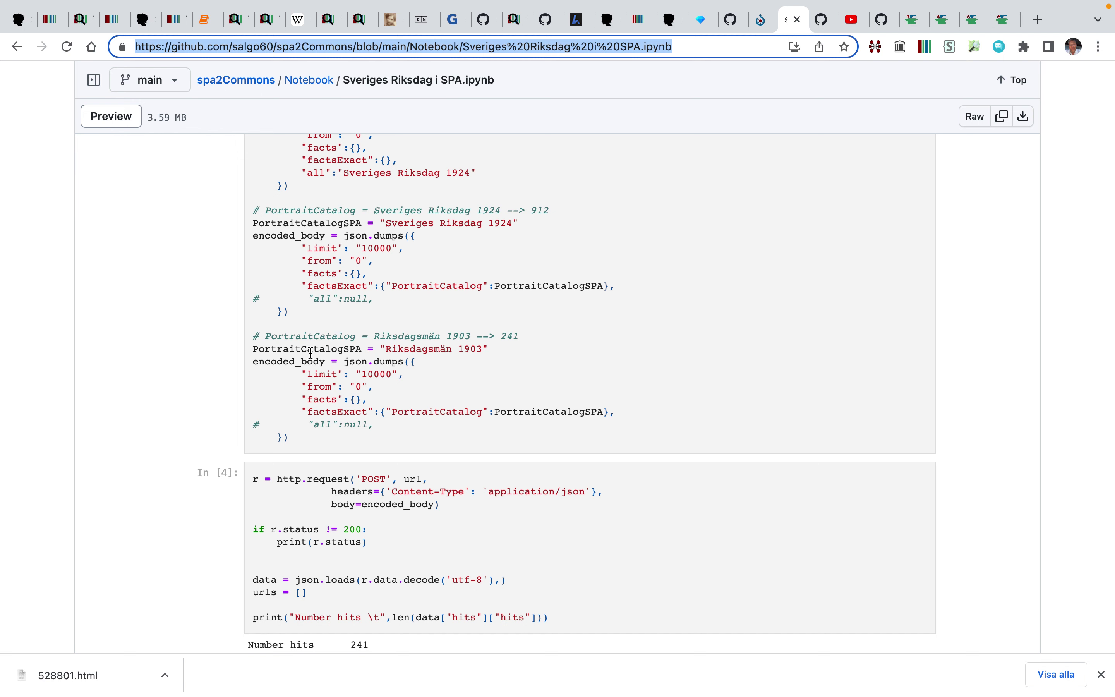
{"action": "scroll", "coordinate": [531, 312], "scroll_direction": "down", "scroll_amount": 3}
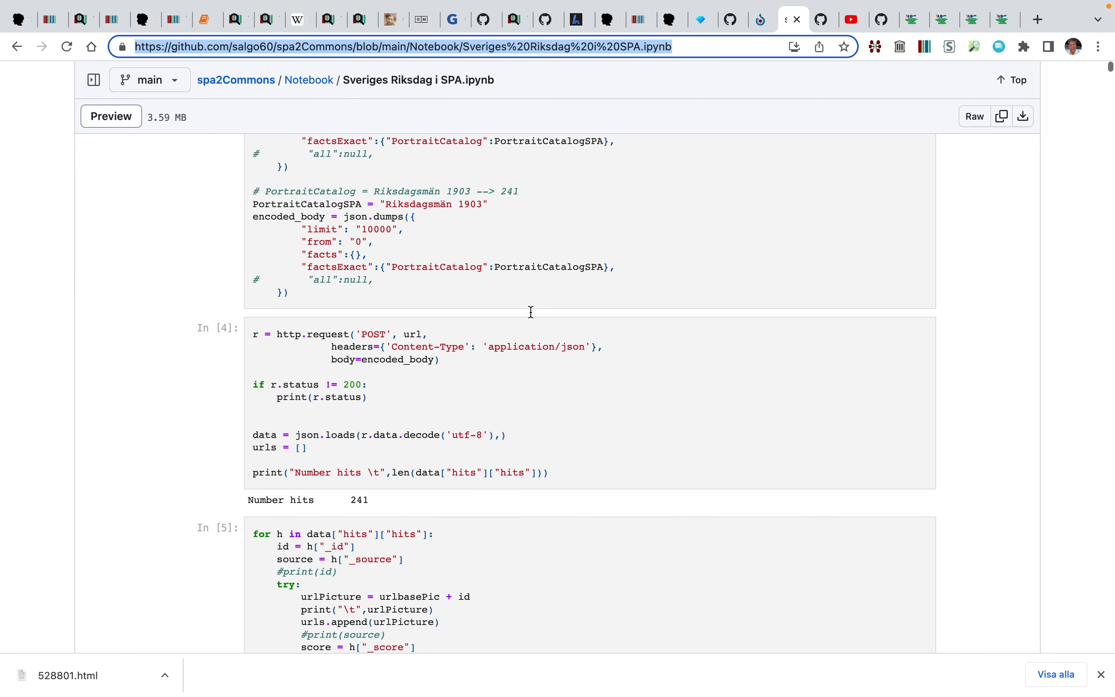
{"action": "scroll", "coordinate": [531, 312], "scroll_direction": "down", "scroll_amount": 1}
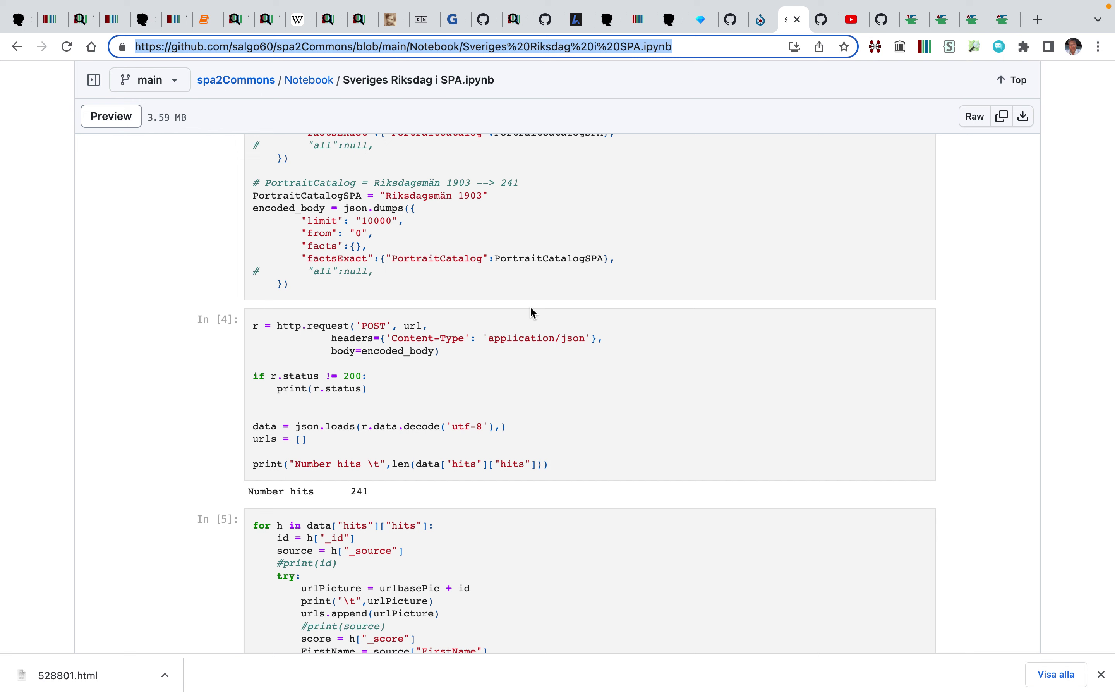
{"action": "scroll", "coordinate": [481, 244], "scroll_direction": "up", "scroll_amount": 2}
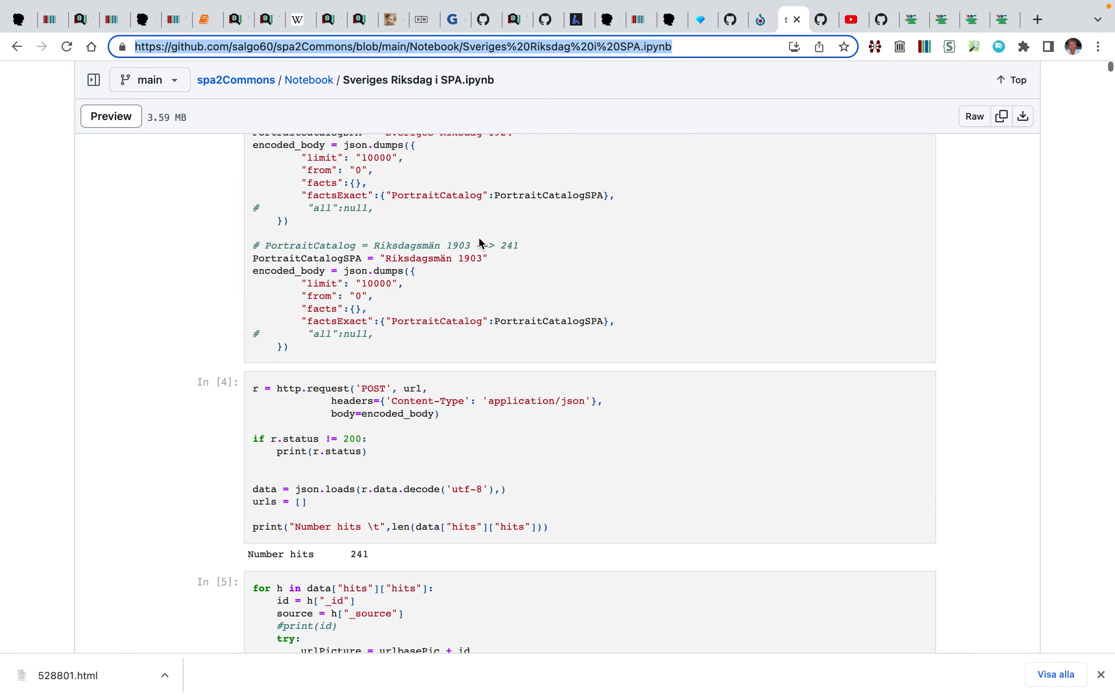
{"action": "scroll", "coordinate": [482, 244], "scroll_direction": "up", "scroll_amount": 2}
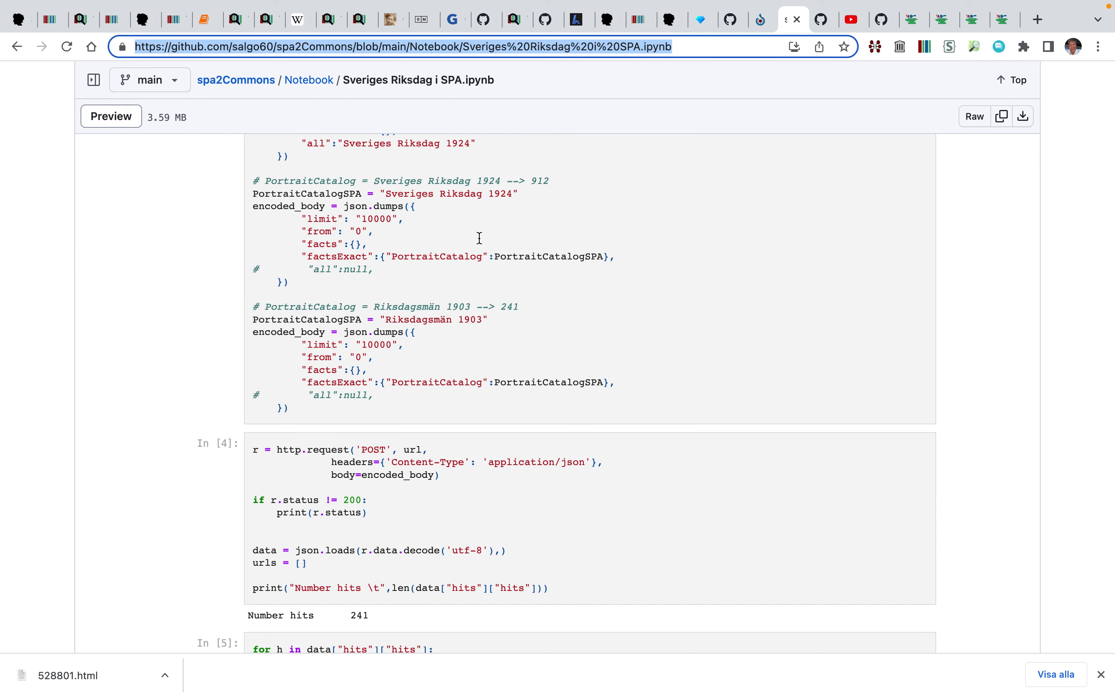
Examine the portrait links and image thumbnails output by the notebook, enlarging the view on the portraits
{"action": "scroll", "coordinate": [395, 391], "scroll_direction": "down", "scroll_amount": 15}
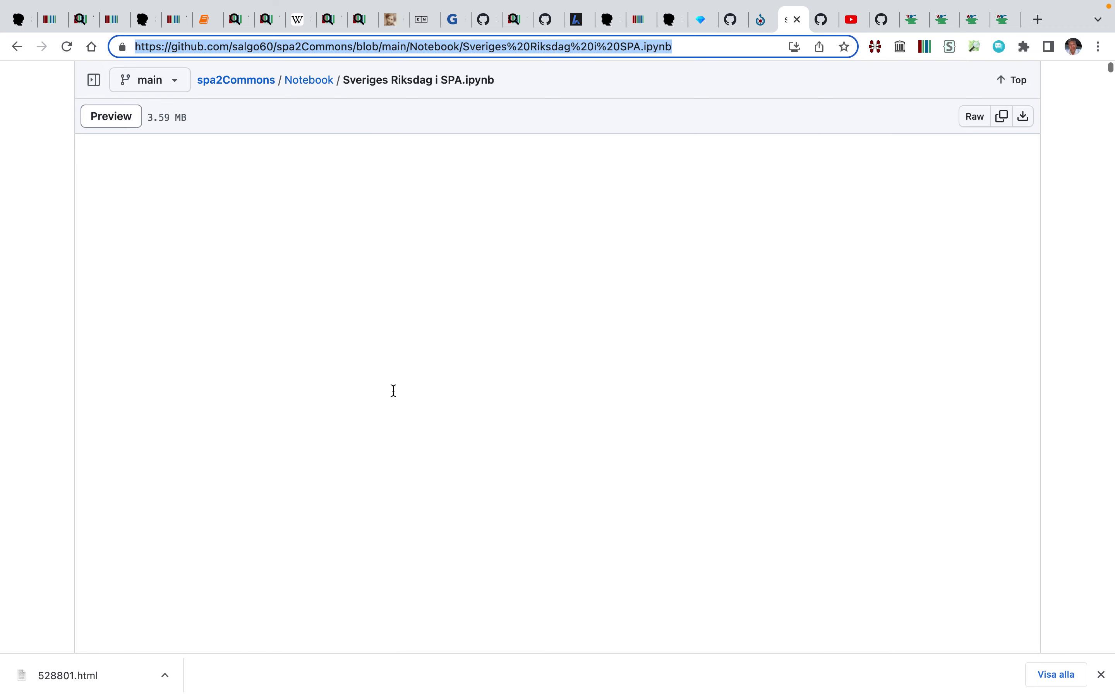
{"action": "scroll", "coordinate": [395, 391], "scroll_direction": "down", "scroll_amount": 15}
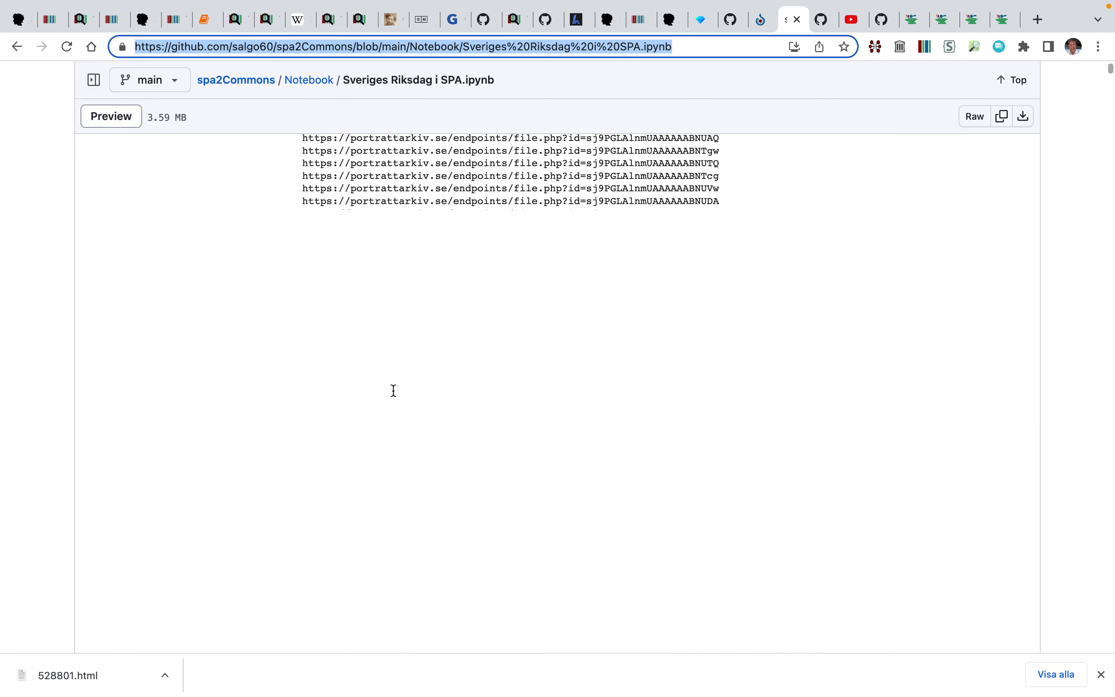
{"action": "scroll", "coordinate": [395, 391], "scroll_direction": "down", "scroll_amount": 10}
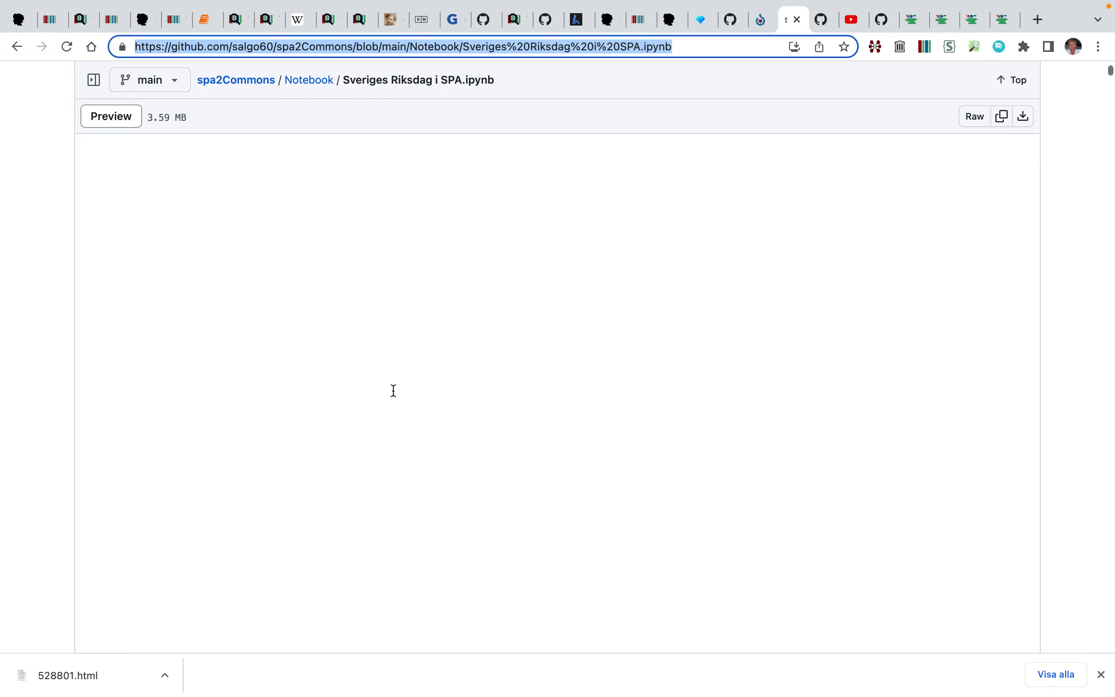
{"action": "scroll", "coordinate": [395, 391], "scroll_direction": "down", "scroll_amount": 5}
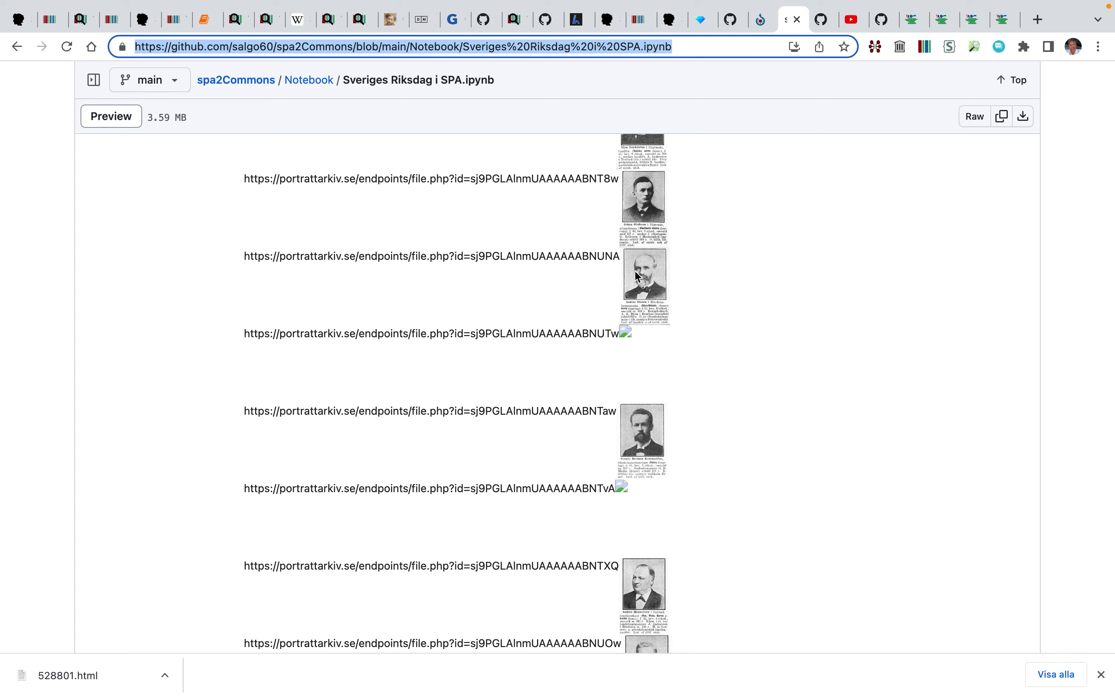
{"action": "scroll", "coordinate": [638, 276], "scroll_direction": "down", "scroll_amount": 10}
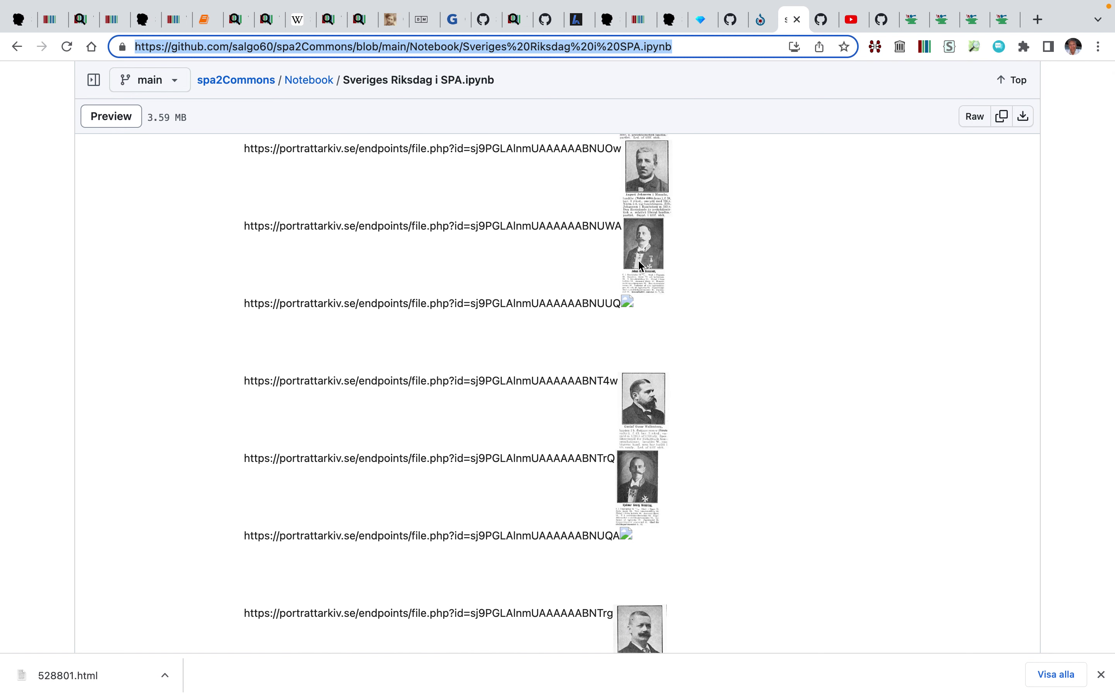
{"action": "scroll", "coordinate": [640, 262], "scroll_direction": "up", "scroll_amount": 5}
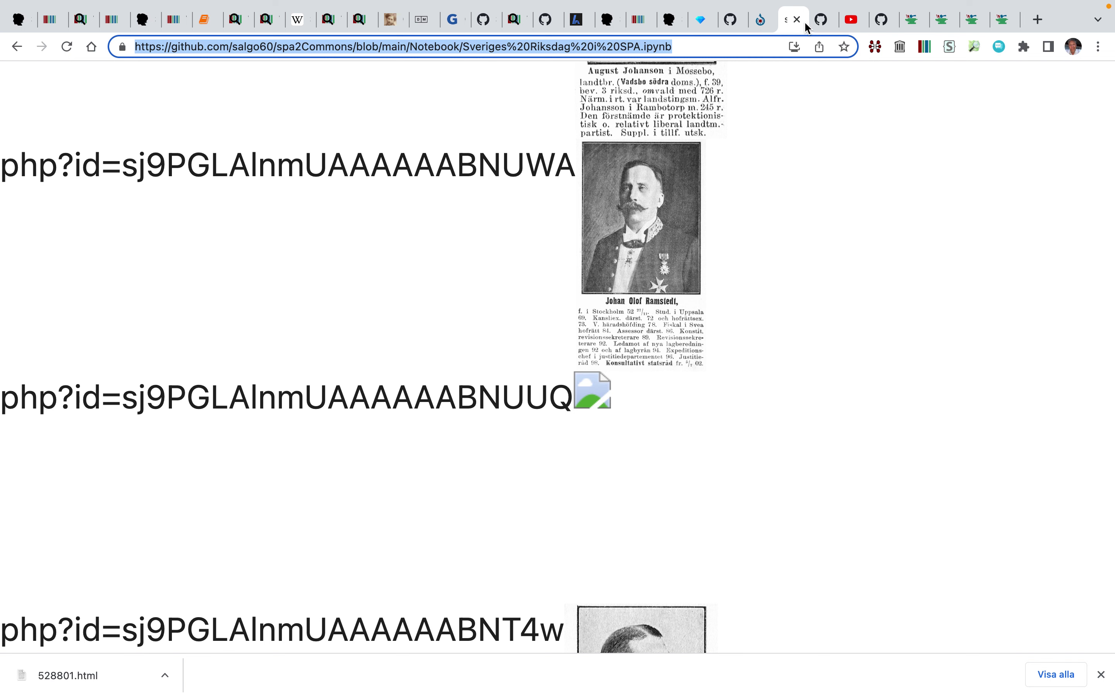
Switch to GitHub issue #117, Svenska Riksdagsmän och bilder, and read its comments on manual search, the upload script and the notebooks
{"action": "left_click", "coordinate": [824, 21]}
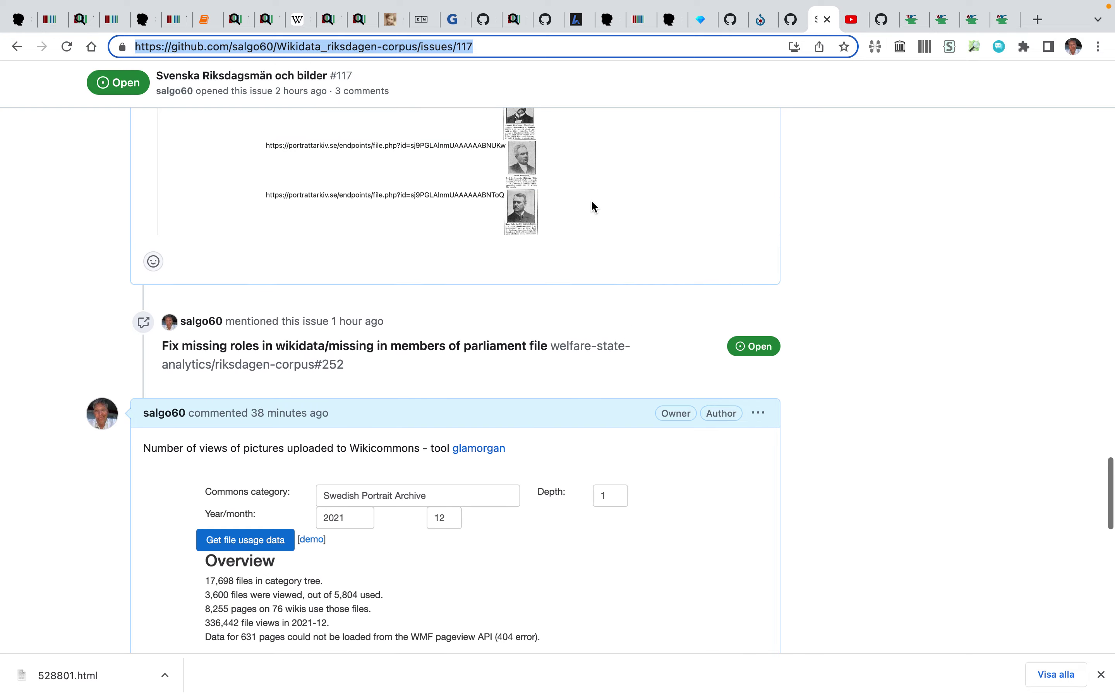
{"action": "scroll", "coordinate": [593, 206], "scroll_direction": "up", "scroll_amount": 15}
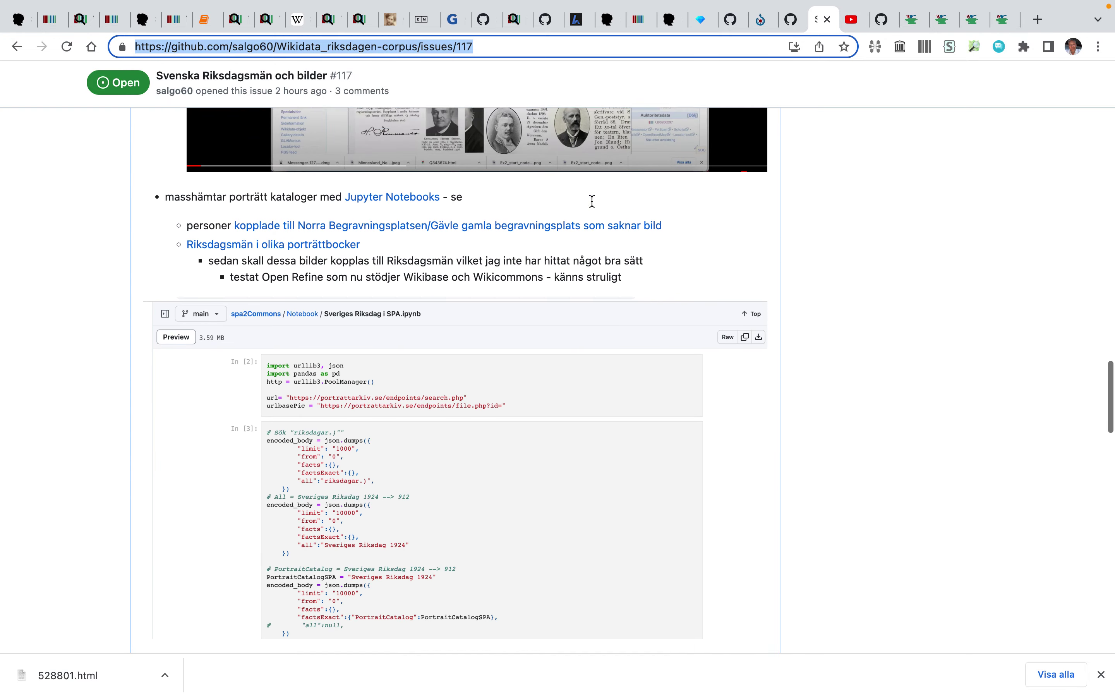
{"action": "scroll", "coordinate": [593, 208], "scroll_direction": "up", "scroll_amount": 10}
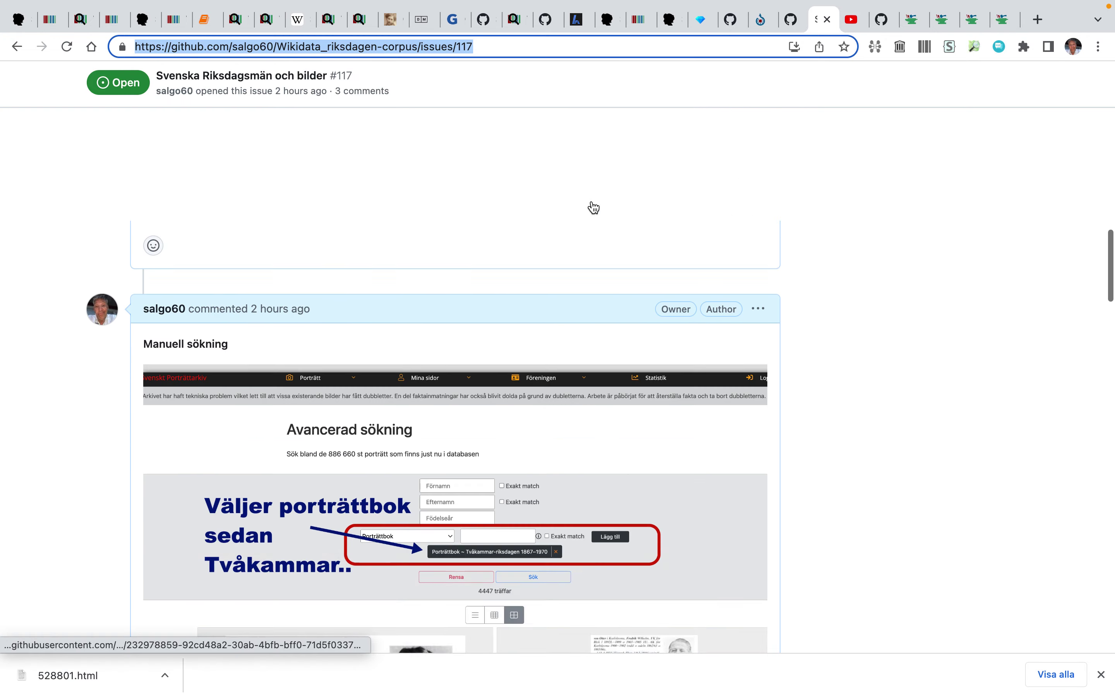
{"action": "scroll", "coordinate": [594, 206], "scroll_direction": "down", "scroll_amount": 4}
{"action": "scroll", "coordinate": [593, 206], "scroll_direction": "up", "scroll_amount": 6}
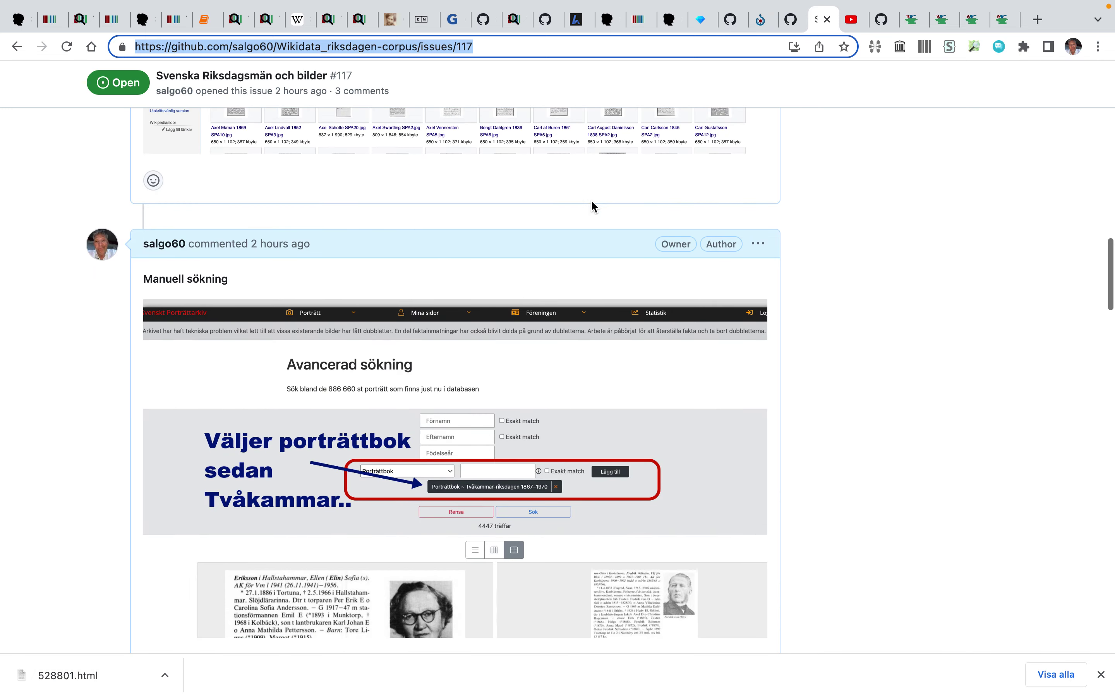
{"action": "scroll", "coordinate": [594, 208], "scroll_direction": "down", "scroll_amount": 2}
{"action": "scroll", "coordinate": [594, 208], "scroll_direction": "down", "scroll_amount": 15}
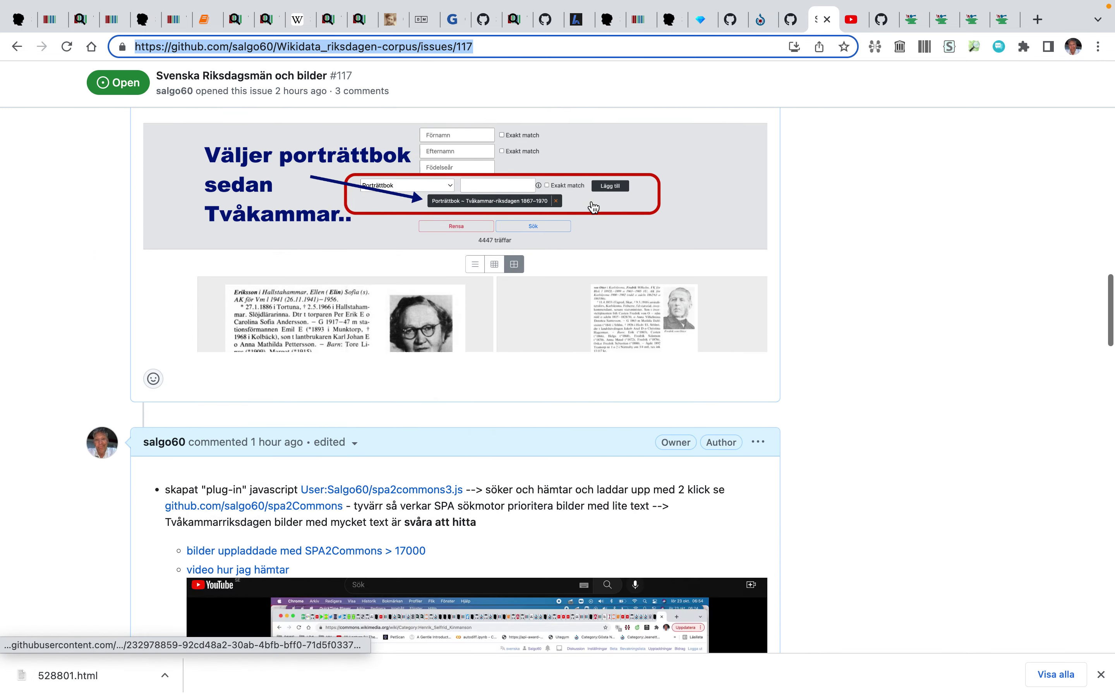
Return to the politician's Wikidata item Q5554399 and open its linked Wikimedia Commons category
{"action": "left_click", "coordinate": [642, 27]}
{"action": "scroll", "coordinate": [554, 232], "scroll_direction": "down", "scroll_amount": 20}
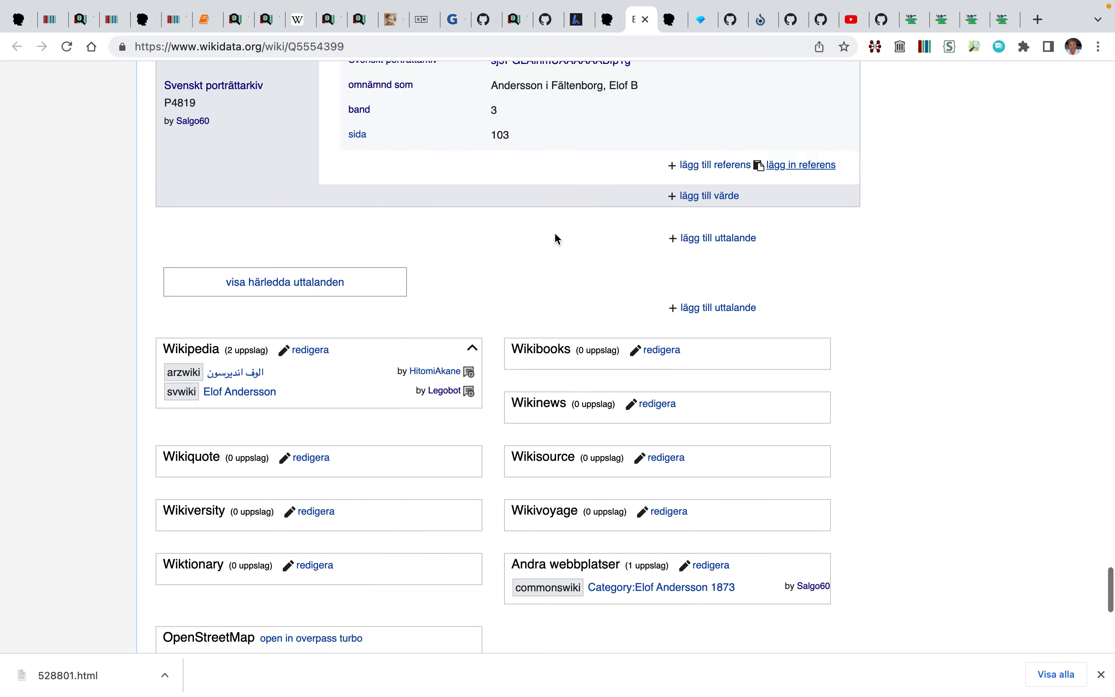
{"action": "scroll", "coordinate": [554, 232], "scroll_direction": "up", "scroll_amount": 3}
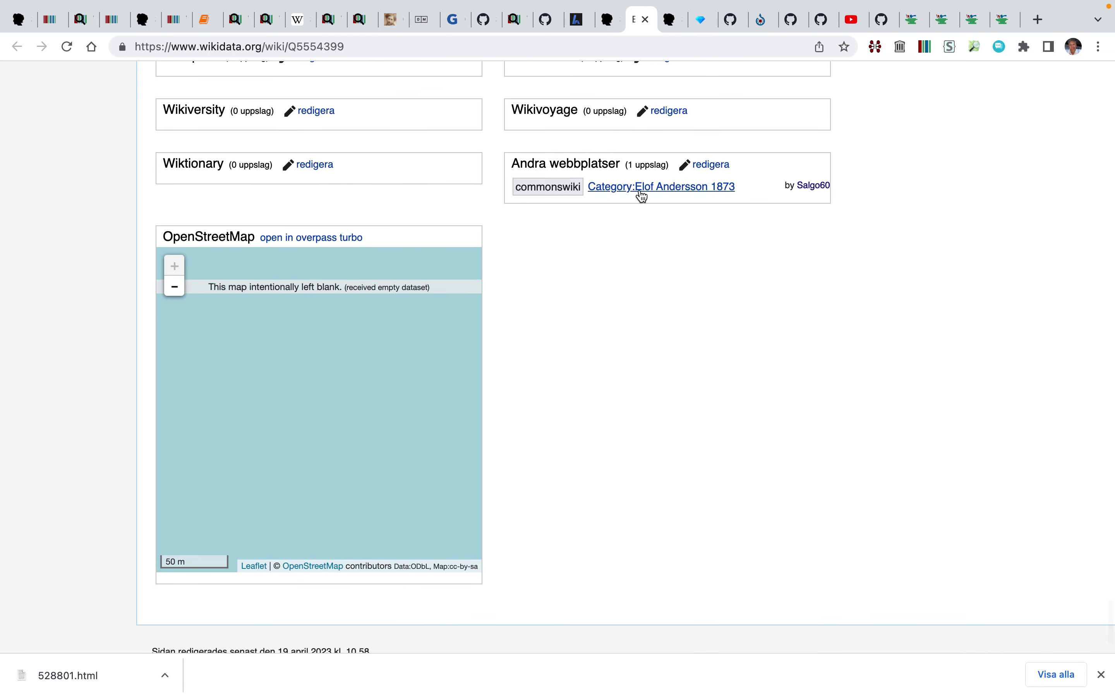
{"action": "left_click", "coordinate": [642, 188]}
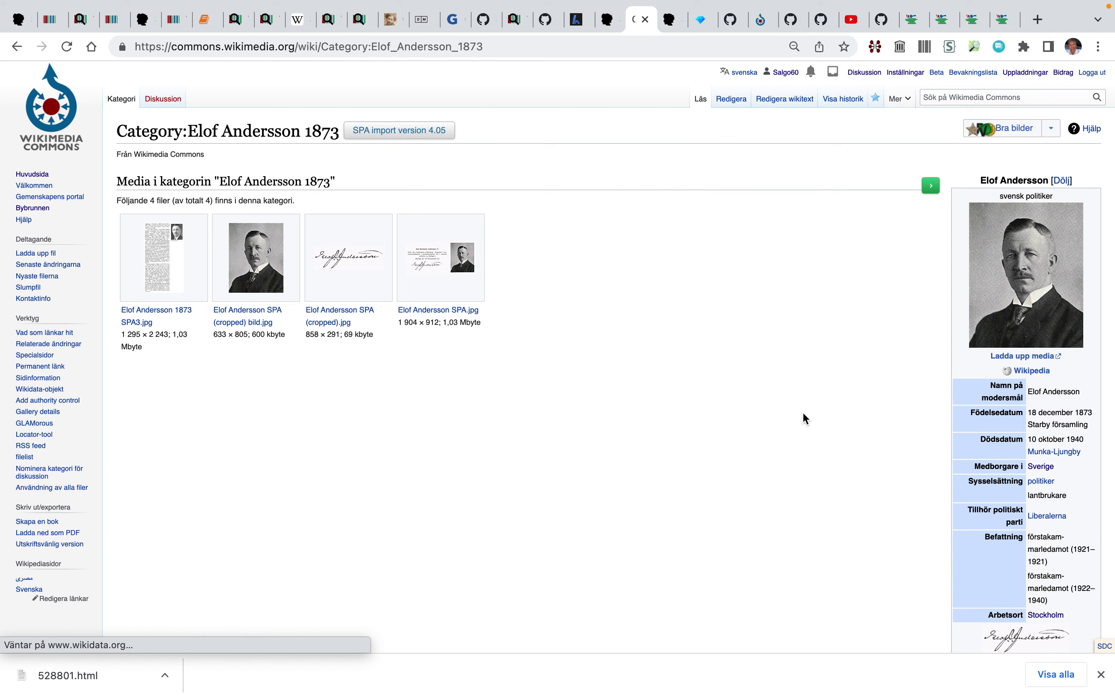
Open the SDC tool on the category and set Wikidata item Q5554399 as the target for the depicts [P180] property
{"action": "left_click", "coordinate": [1105, 645]}
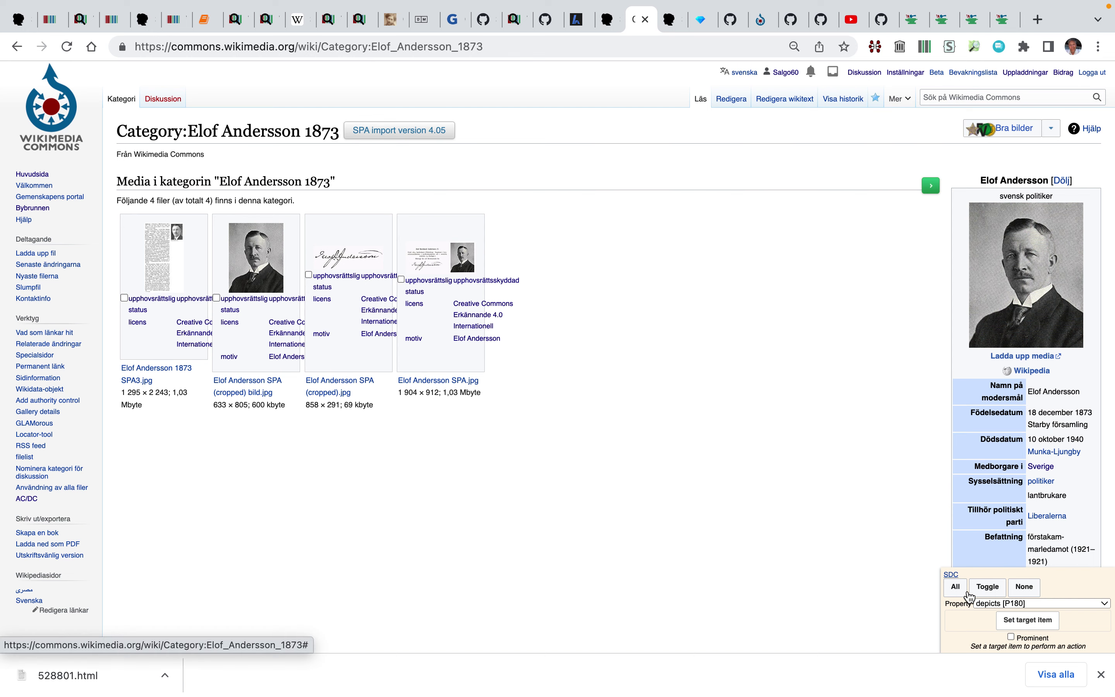
{"action": "left_click", "coordinate": [1011, 619]}
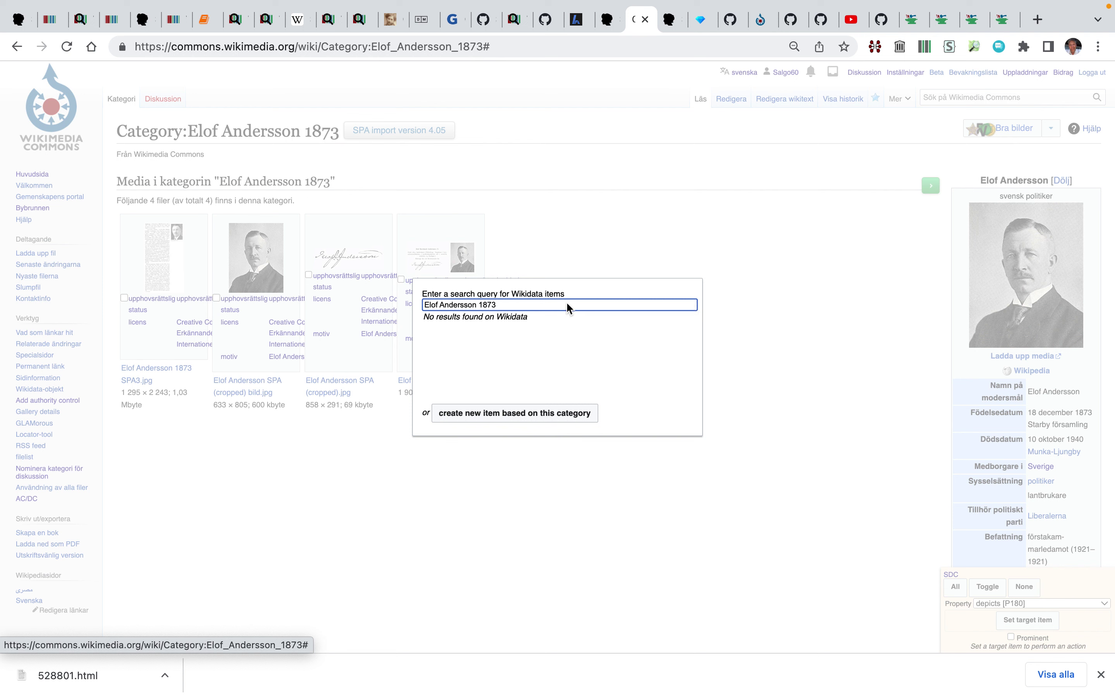
{"action": "key", "text": "BackSpace"}
{"action": "key", "text": "BackSpace"}
{"action": "key", "text": "BackSpace"}
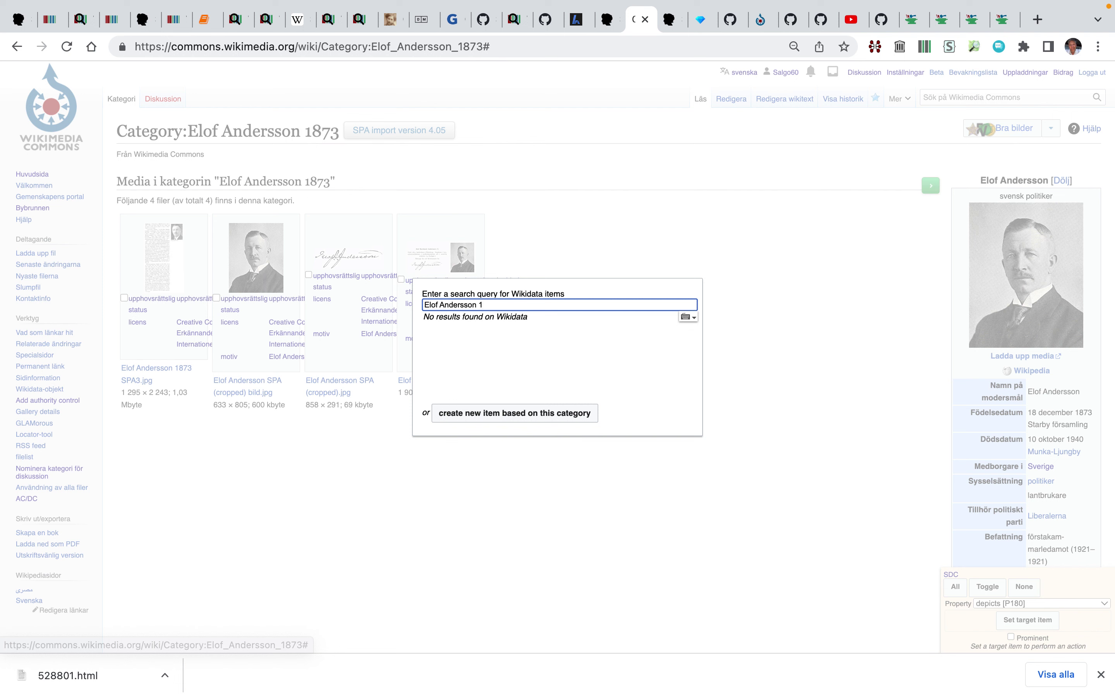
{"action": "key", "text": "BackSpace"}
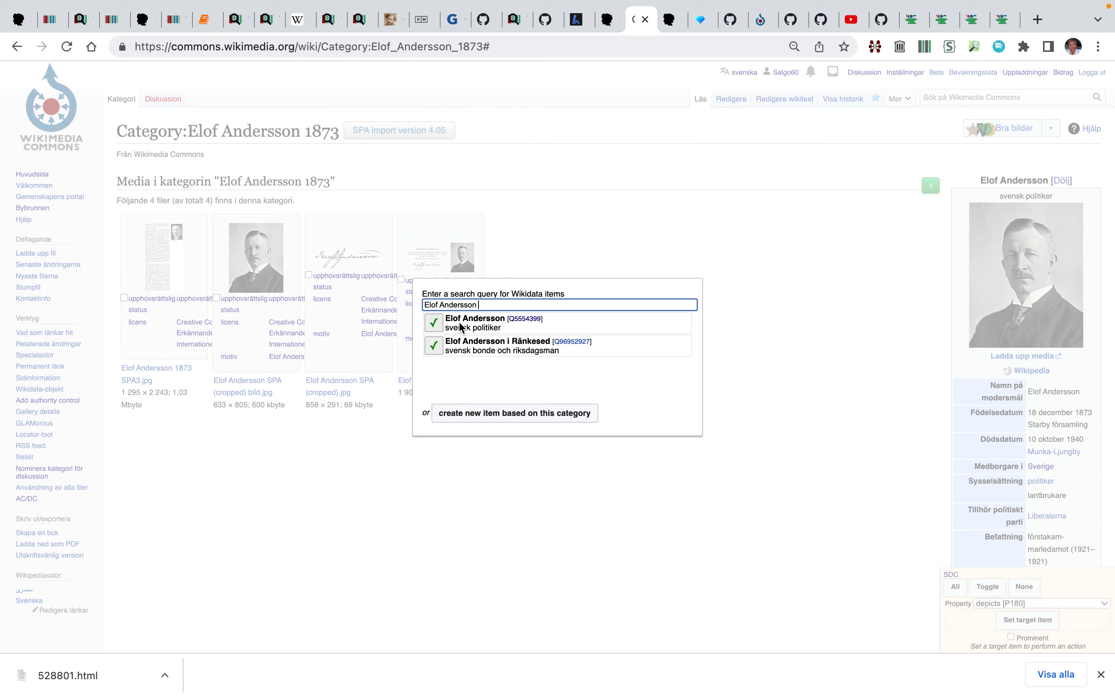
{"action": "left_click", "coordinate": [439, 324]}
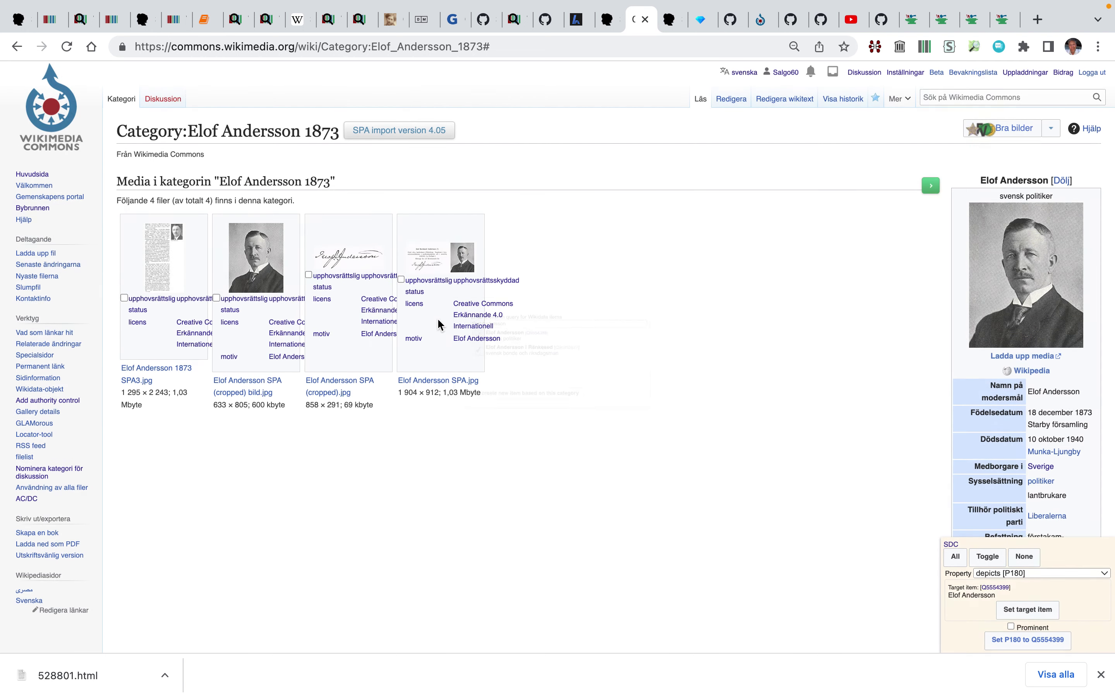
Enable Prominent and try to set P180 to Q5554399 without any category files selected
{"action": "left_click", "coordinate": [1011, 628]}
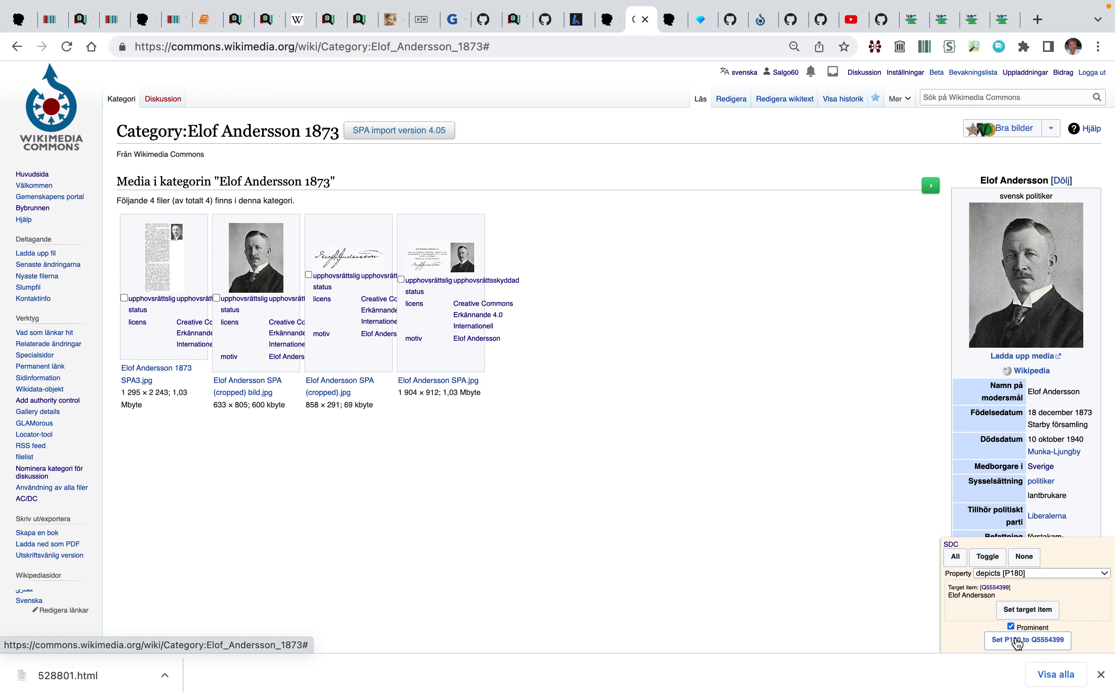
{"action": "left_click", "coordinate": [1018, 641]}
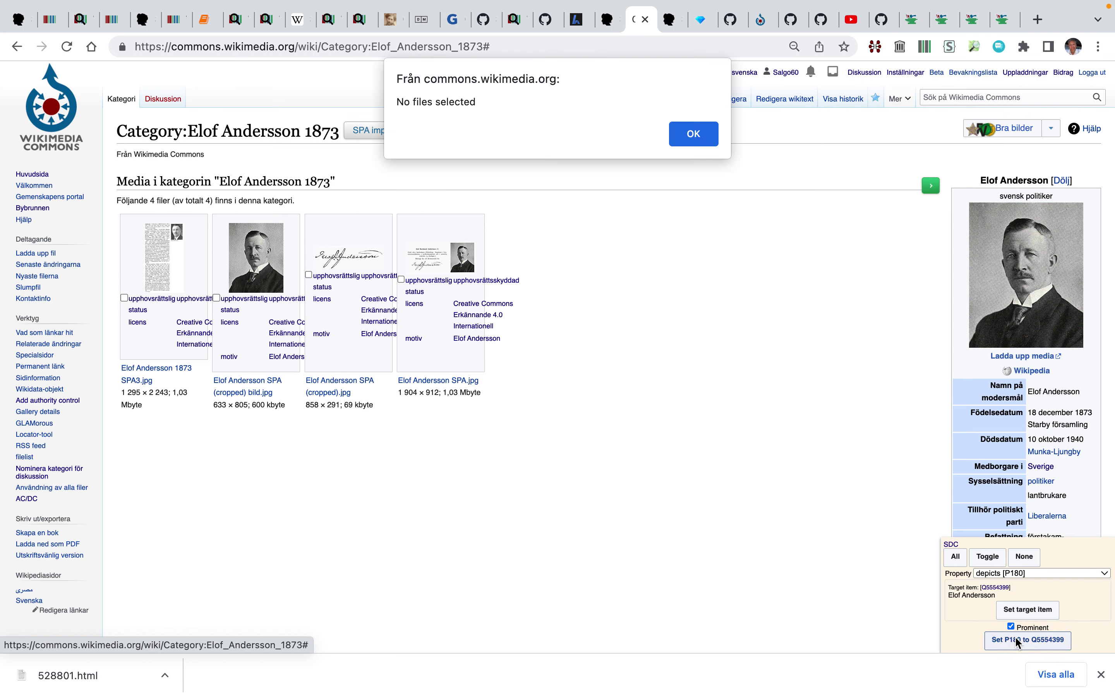
{"action": "left_click", "coordinate": [704, 138]}
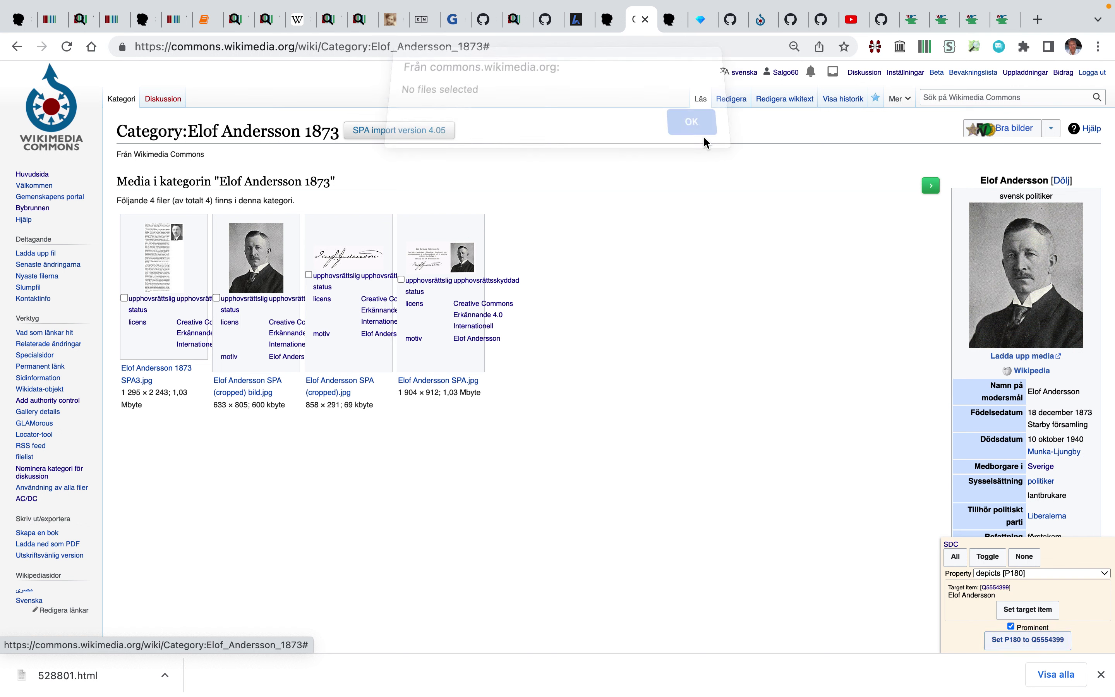
Select all category files except the cropped signature and set their depicts [P180] property to Q5554399 as prominent
{"action": "left_click", "coordinate": [955, 558]}
{"action": "left_click", "coordinate": [309, 275]}
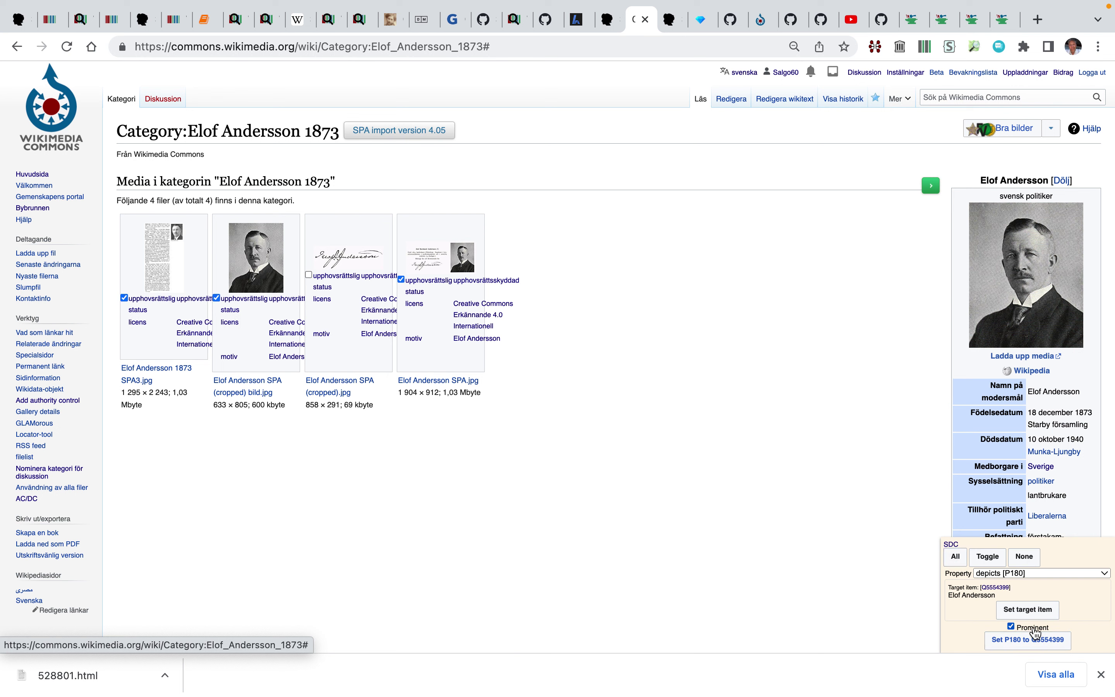
{"action": "left_click", "coordinate": [1039, 642]}
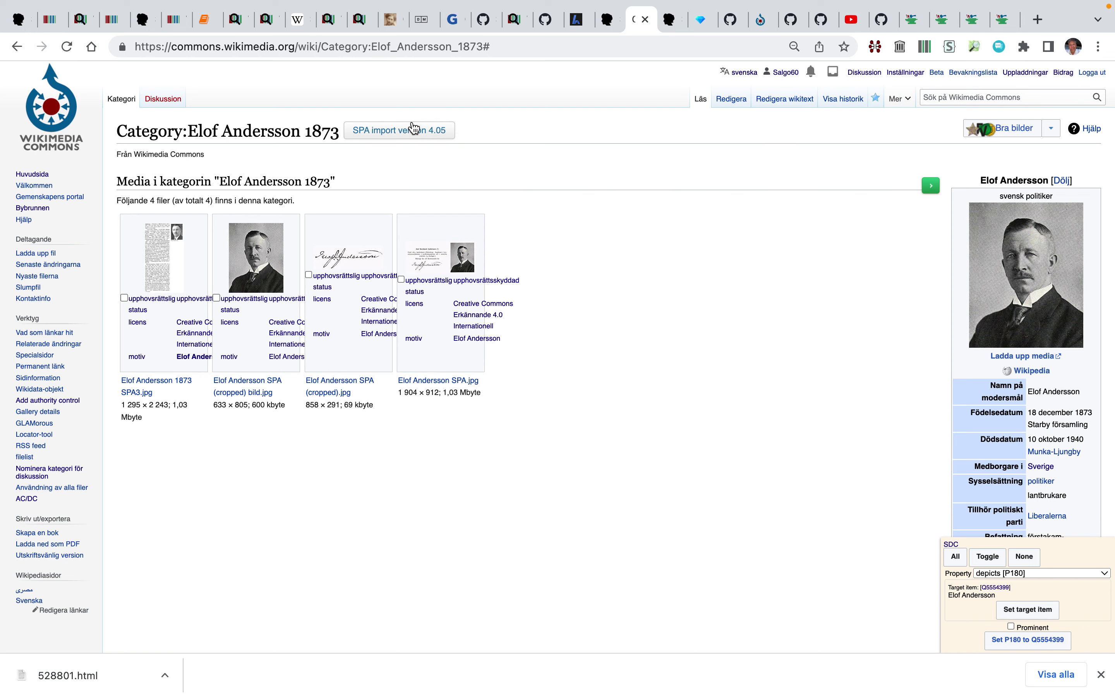
Open the SPA import for the category, preview the first undated match with signature and portrait, and start its upload
{"action": "left_click", "coordinate": [391, 134]}
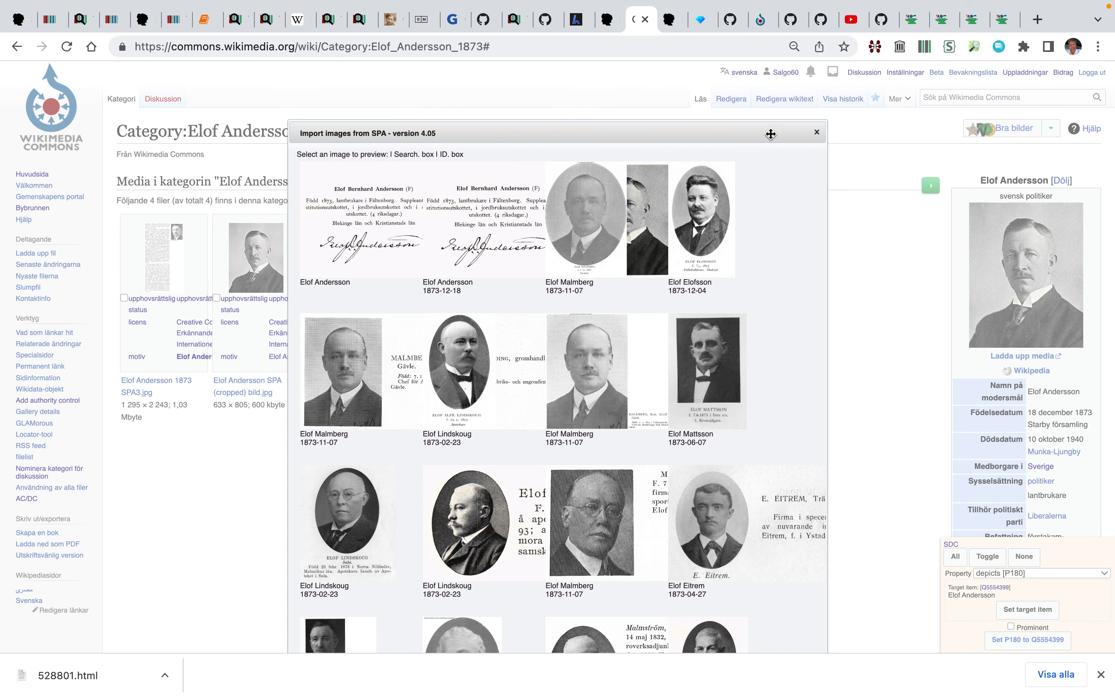
{"action": "left_click", "coordinate": [819, 133]}
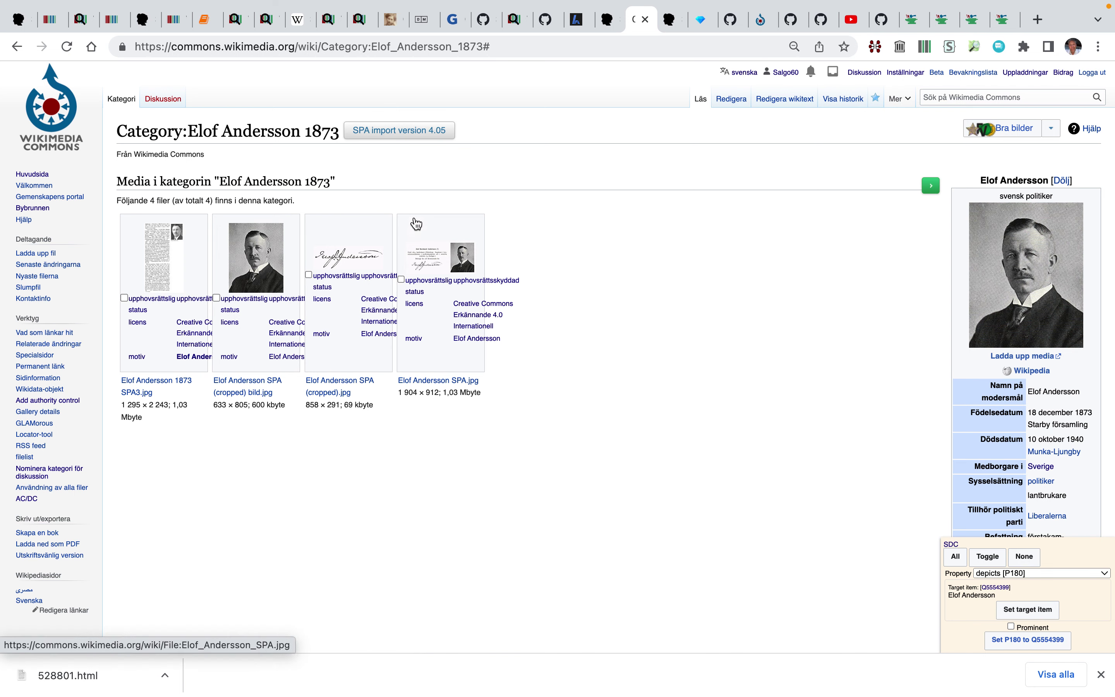
{"action": "left_click", "coordinate": [412, 133]}
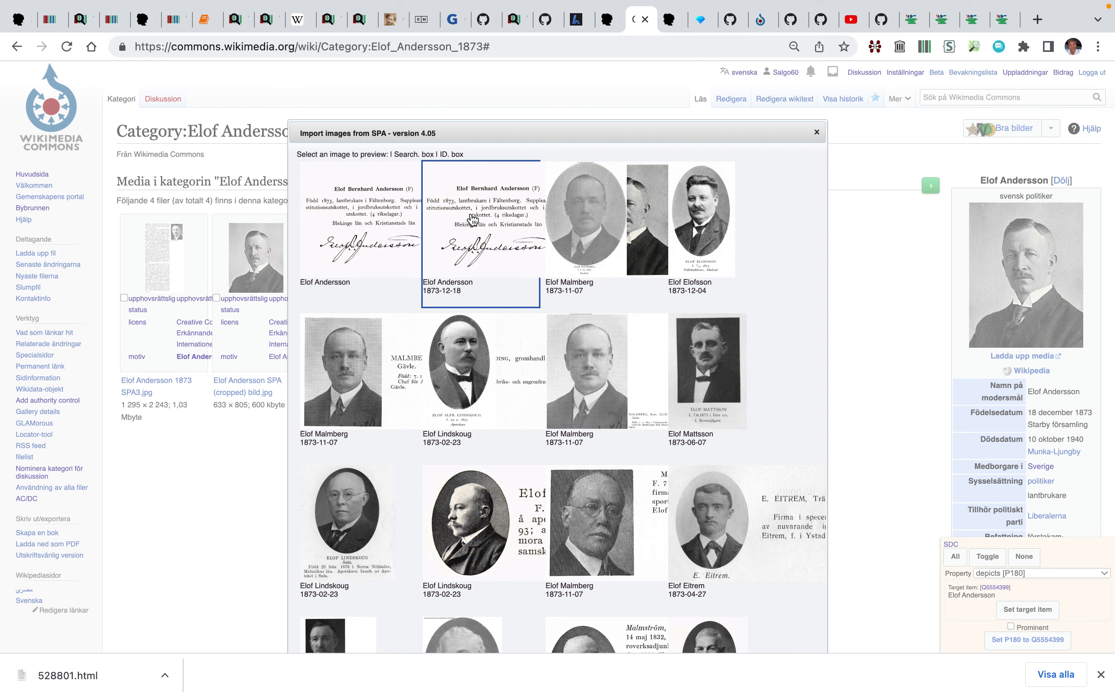
{"action": "left_click", "coordinate": [399, 229]}
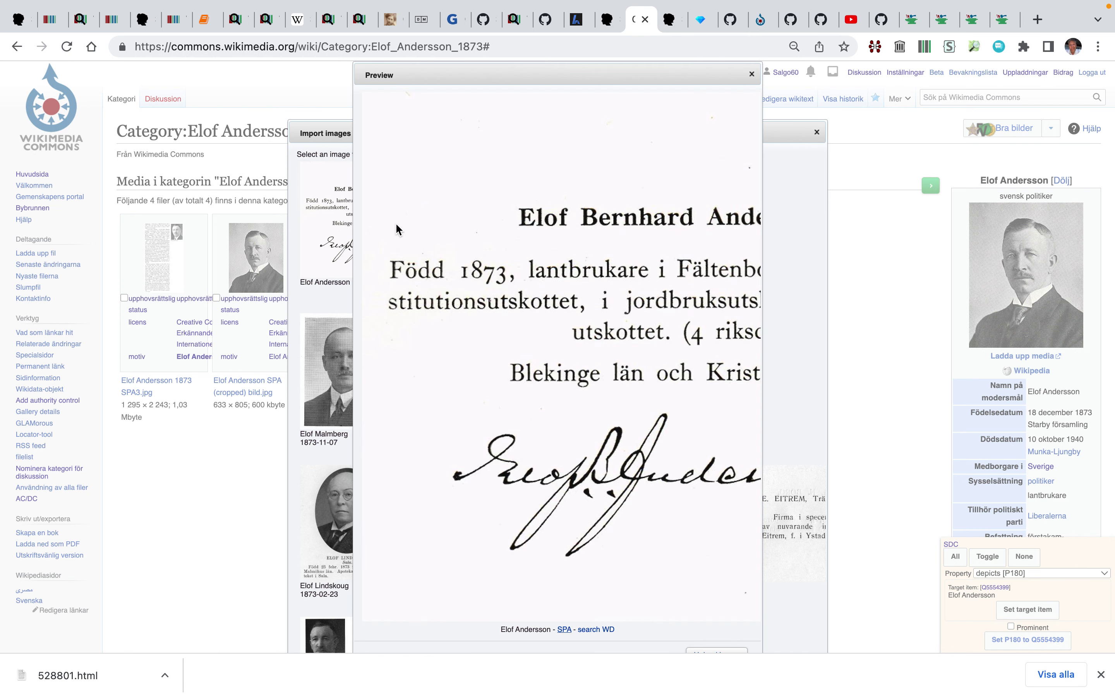
{"action": "left_click", "coordinate": [493, 265]}
{"action": "scroll", "coordinate": [493, 261], "scroll_direction": "right", "scroll_amount": 4}
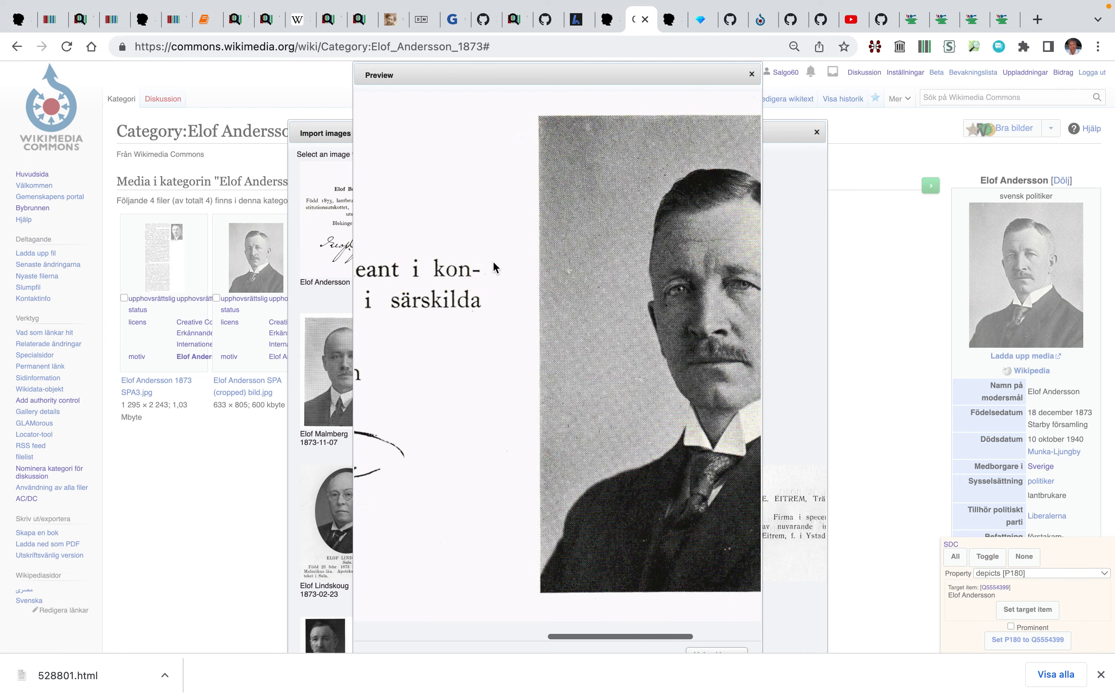
{"action": "scroll", "coordinate": [716, 570], "scroll_direction": "down", "scroll_amount": 3}
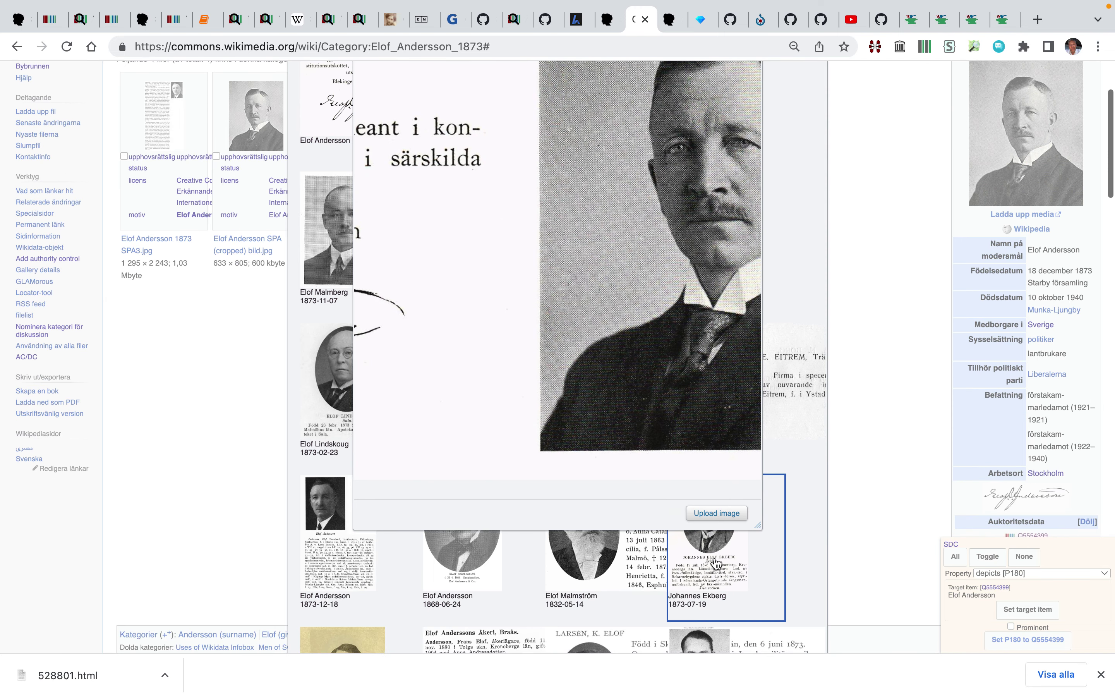
{"action": "left_click", "coordinate": [717, 513]}
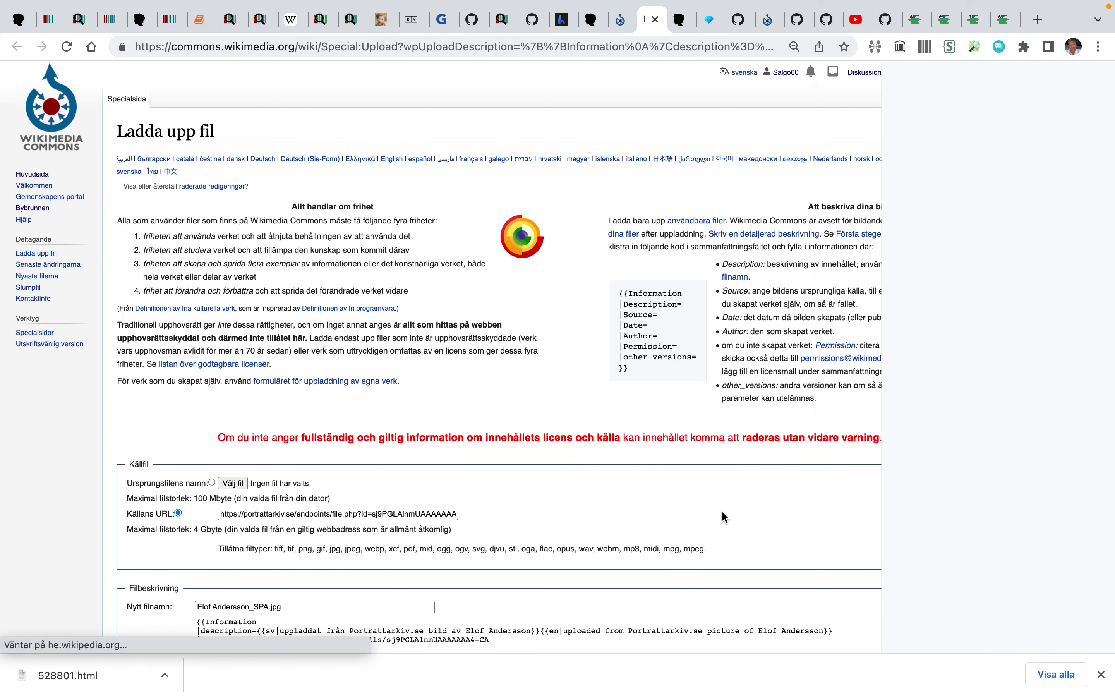
Try to upload the signature-and-portrait image to Commons with _333 appended to the new file name
{"action": "scroll", "coordinate": [721, 510], "scroll_direction": "down", "scroll_amount": 7}
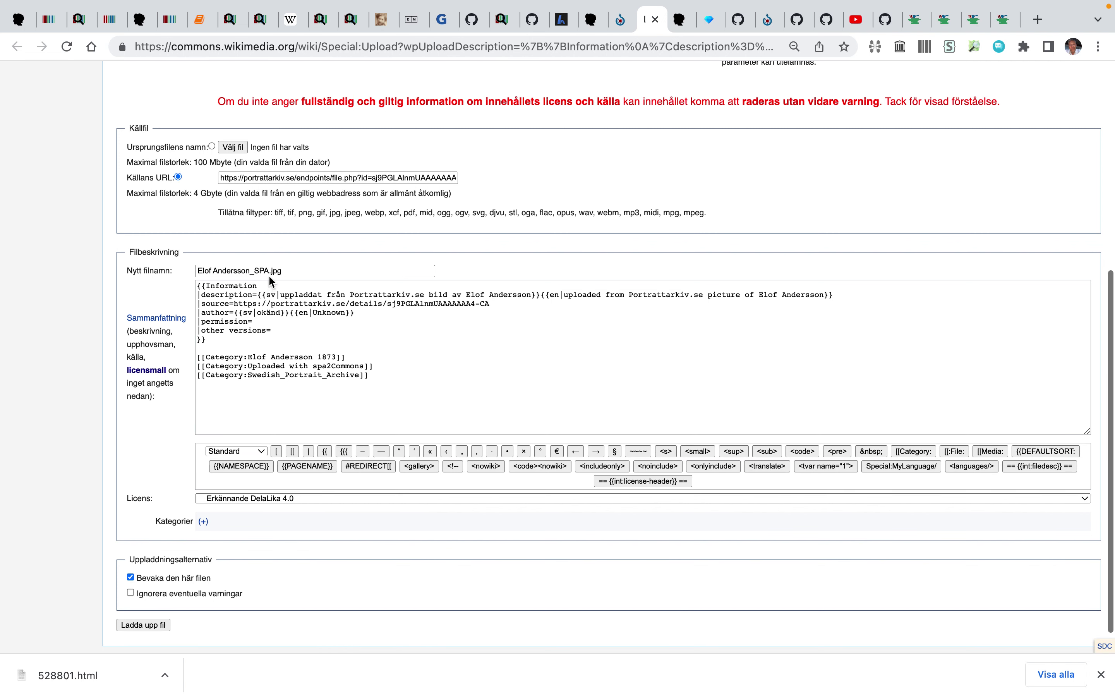
{"action": "left_click", "coordinate": [266, 270]}
{"action": "type", "text": "_"}
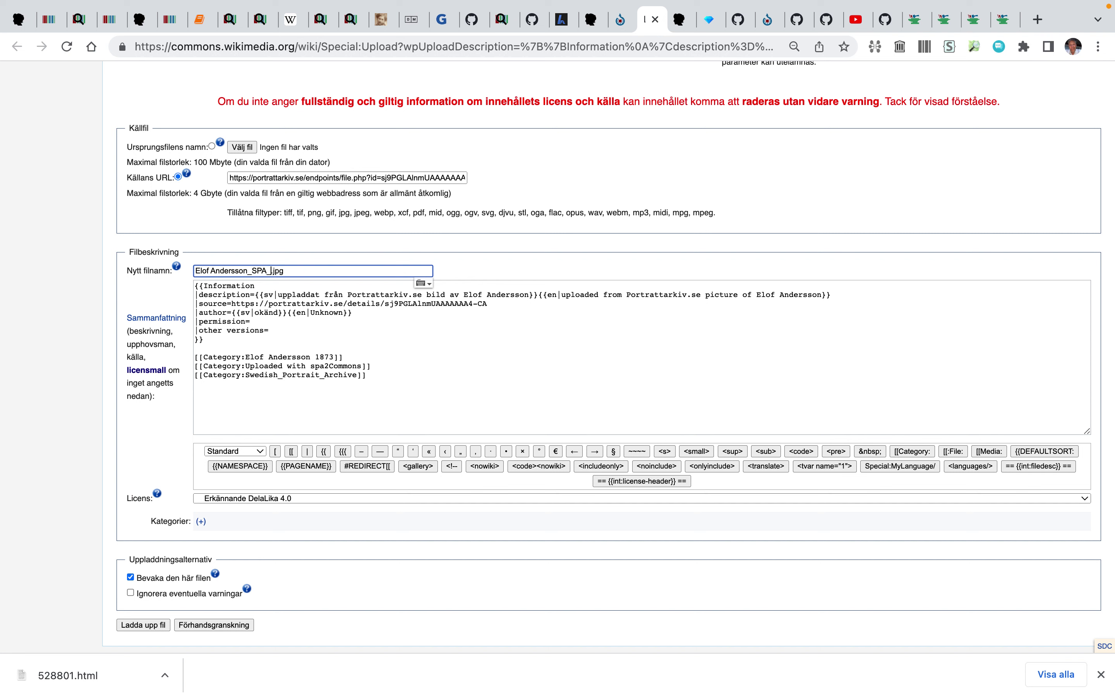
{"action": "type", "text": "333"}
{"action": "left_click", "coordinate": [144, 625]}
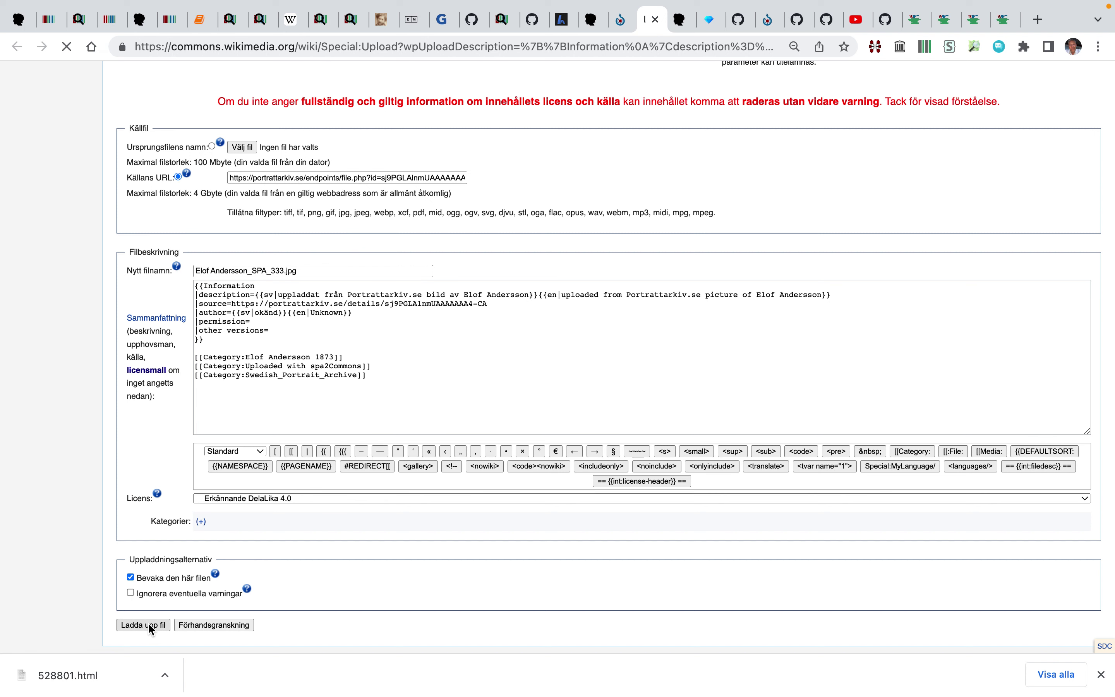
Open the existing file named in the duplicate warning, review its summary, extracted images and global usage, and return to the politician's category
{"action": "scroll", "coordinate": [102, 520], "scroll_direction": "down", "scroll_amount": 5}
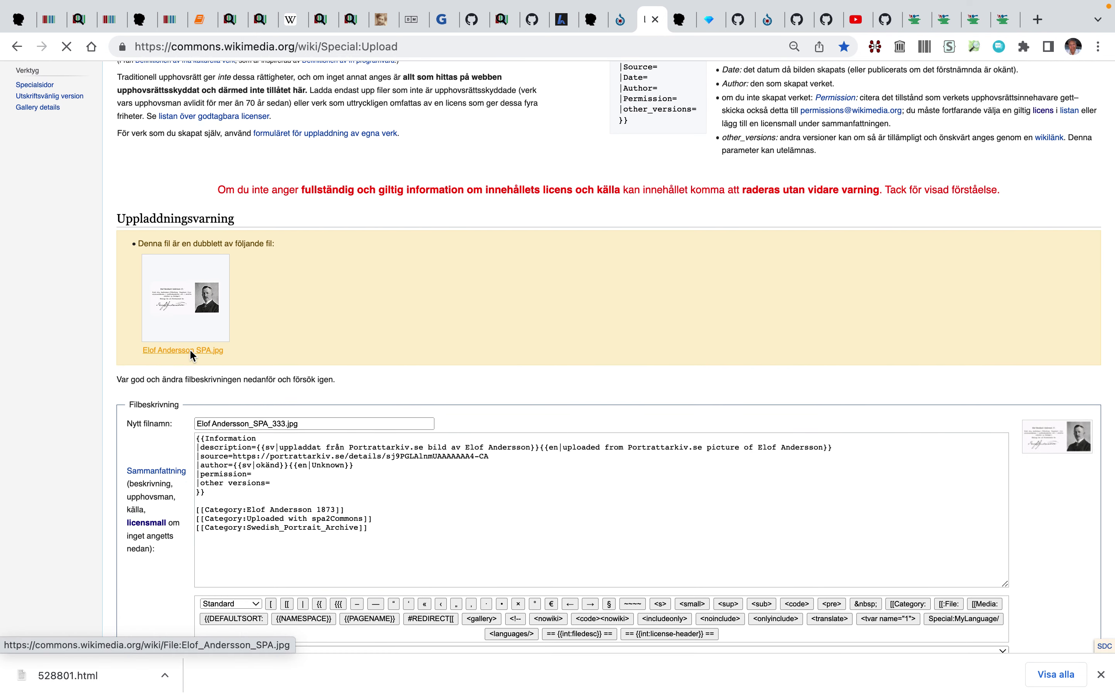
{"action": "left_click", "coordinate": [191, 351]}
{"action": "left_click", "coordinate": [604, 279]}
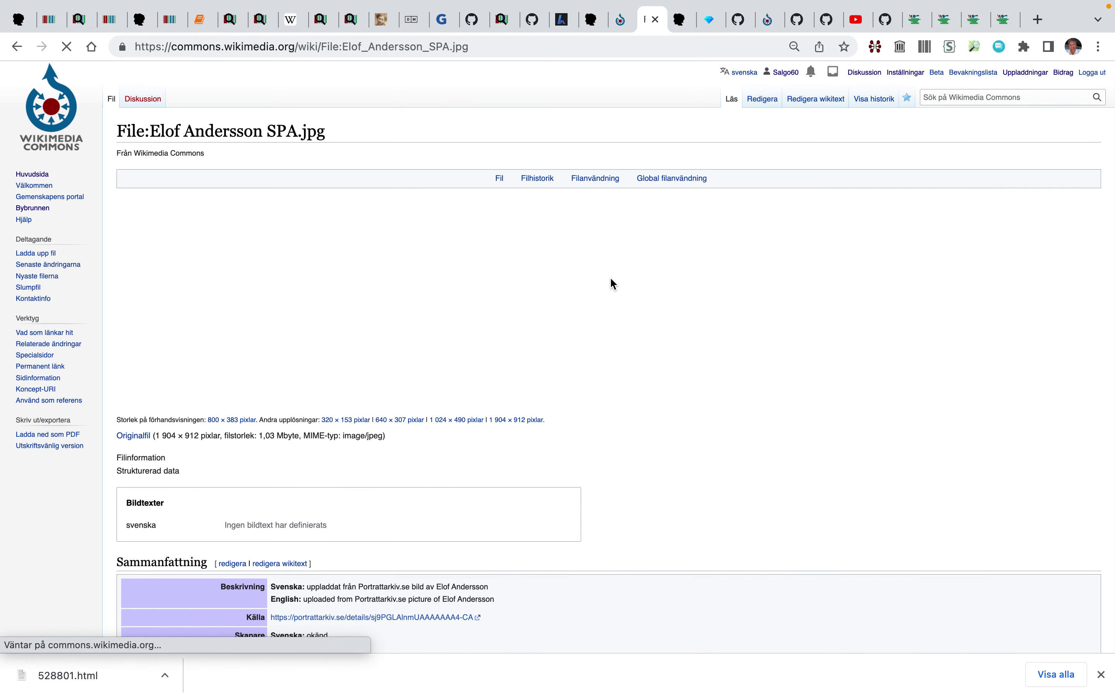
{"action": "scroll", "coordinate": [582, 329], "scroll_direction": "down", "scroll_amount": 20}
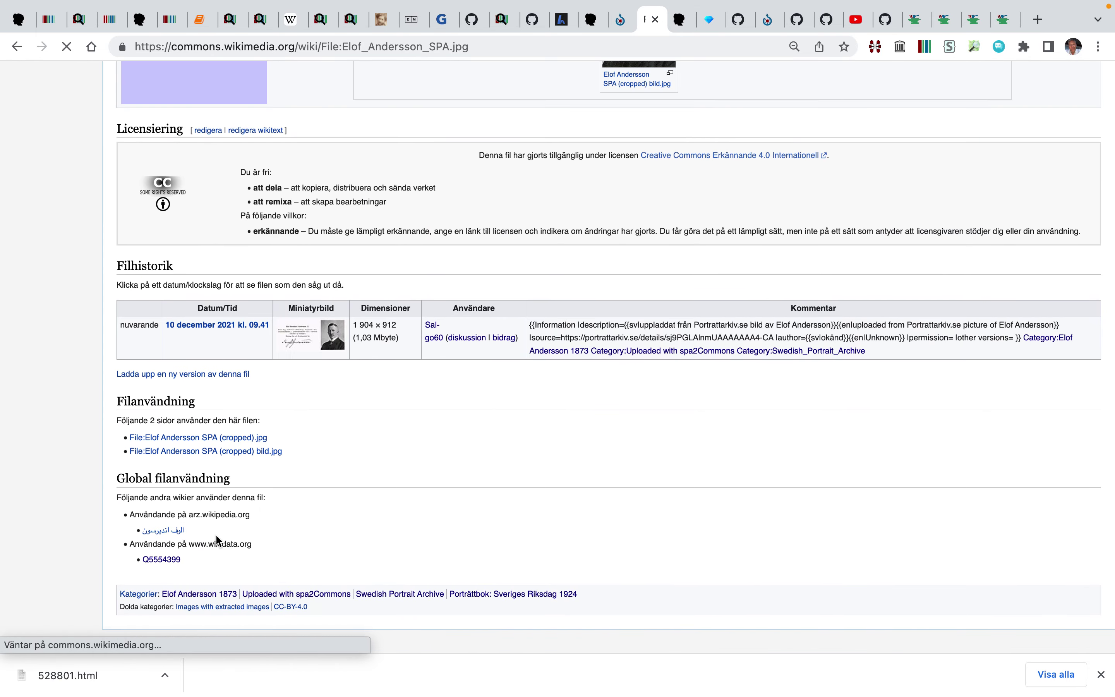
{"action": "scroll", "coordinate": [220, 530], "scroll_direction": "up", "scroll_amount": 10}
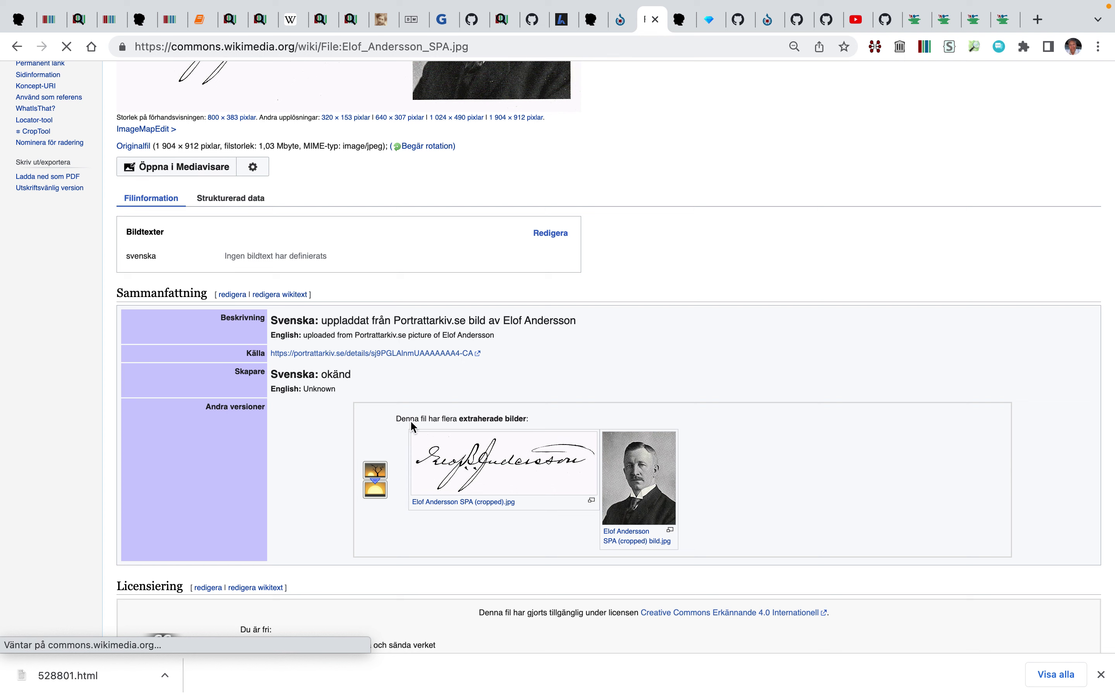
{"action": "scroll", "coordinate": [412, 426], "scroll_direction": "down", "scroll_amount": 10}
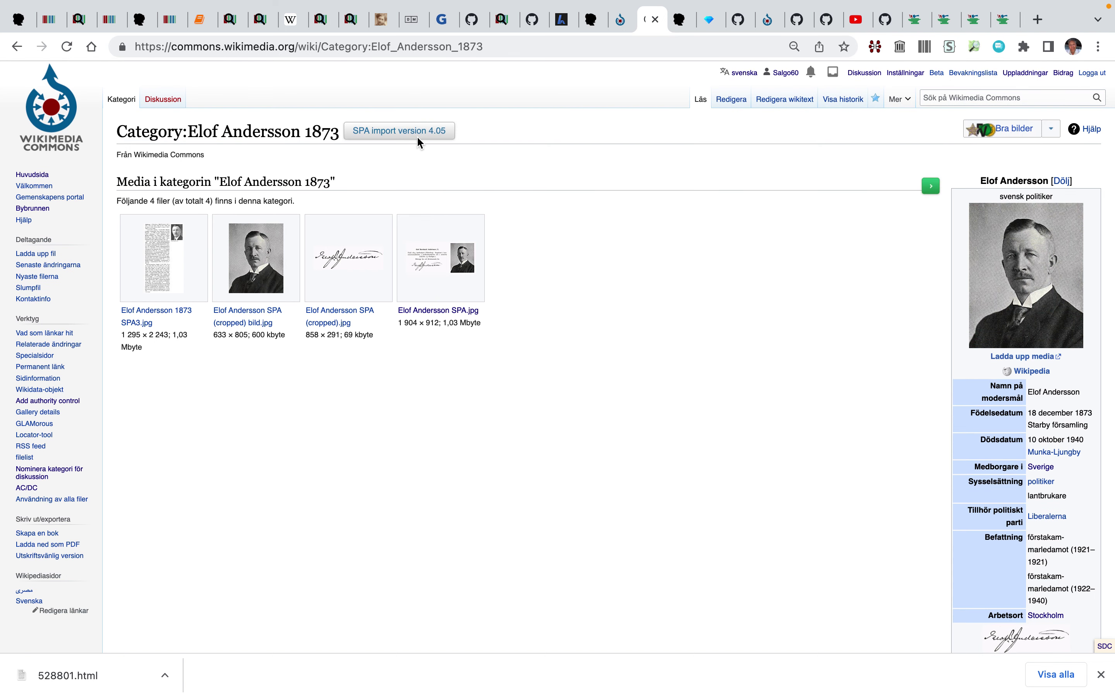
Reopen the SPA import list and search the page for the politician's birth date, moving to the second match
{"action": "left_click", "coordinate": [418, 137]}
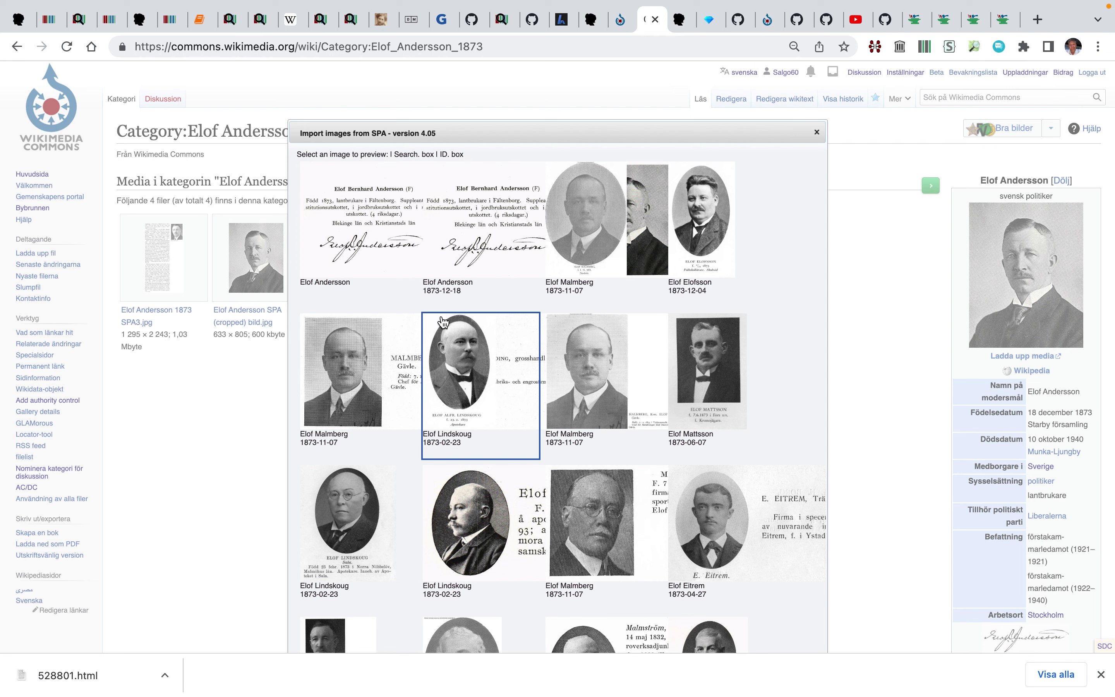
{"action": "mouse_move", "coordinate": [214, 5]}
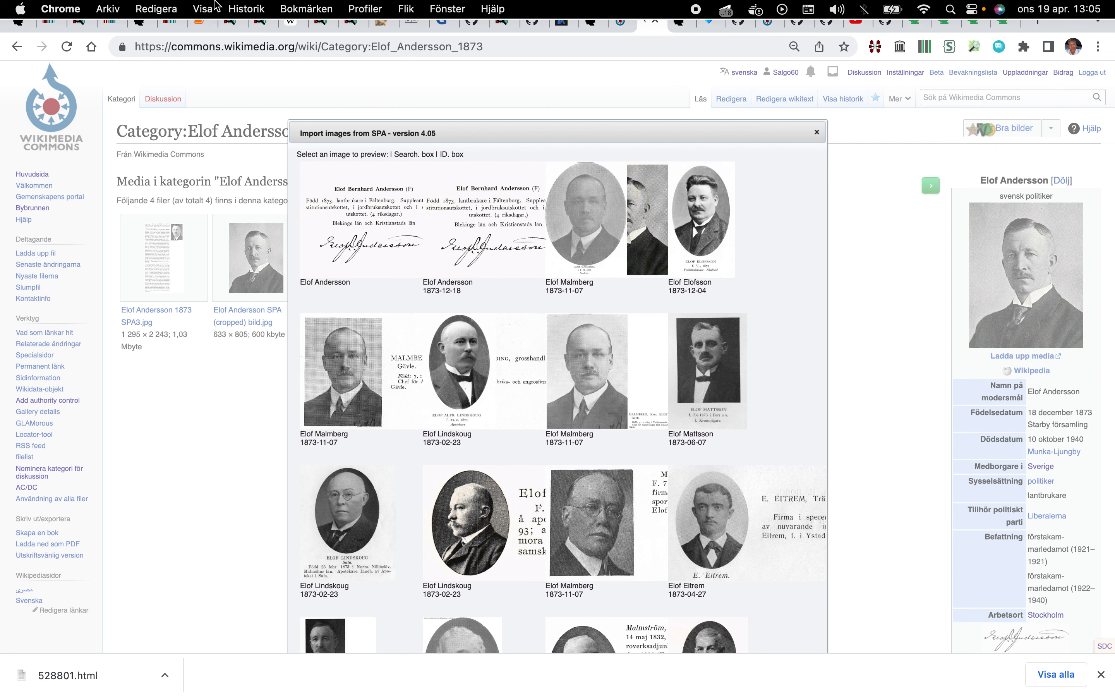
{"action": "left_click", "coordinate": [174, 14]}
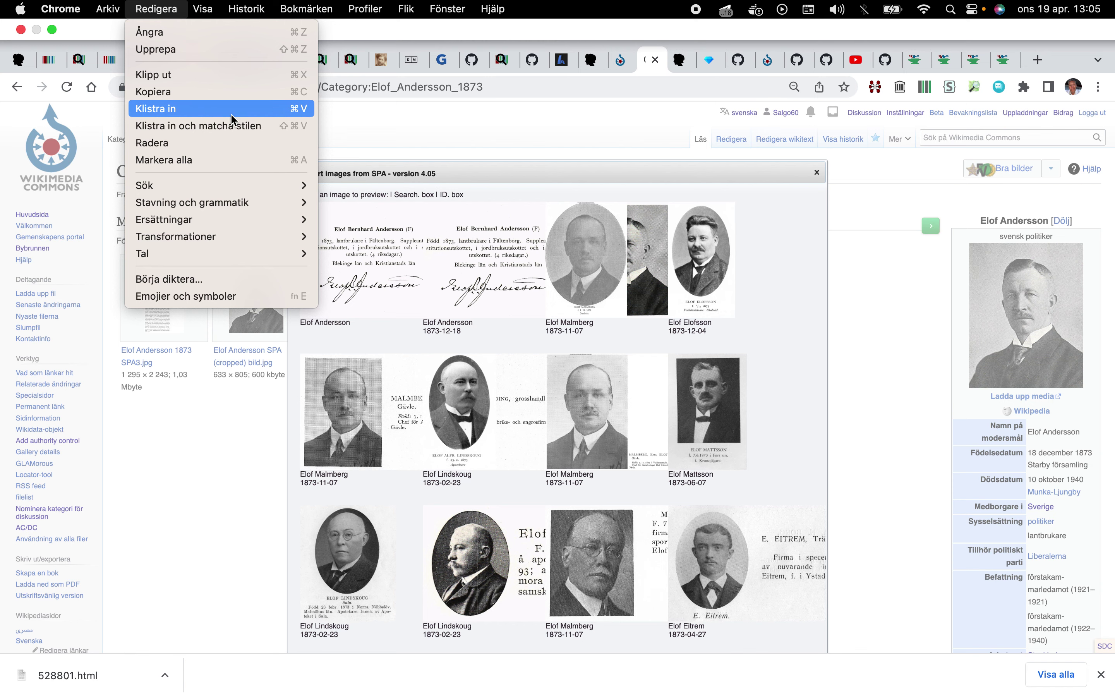
{"action": "mouse_move", "coordinate": [252, 185]}
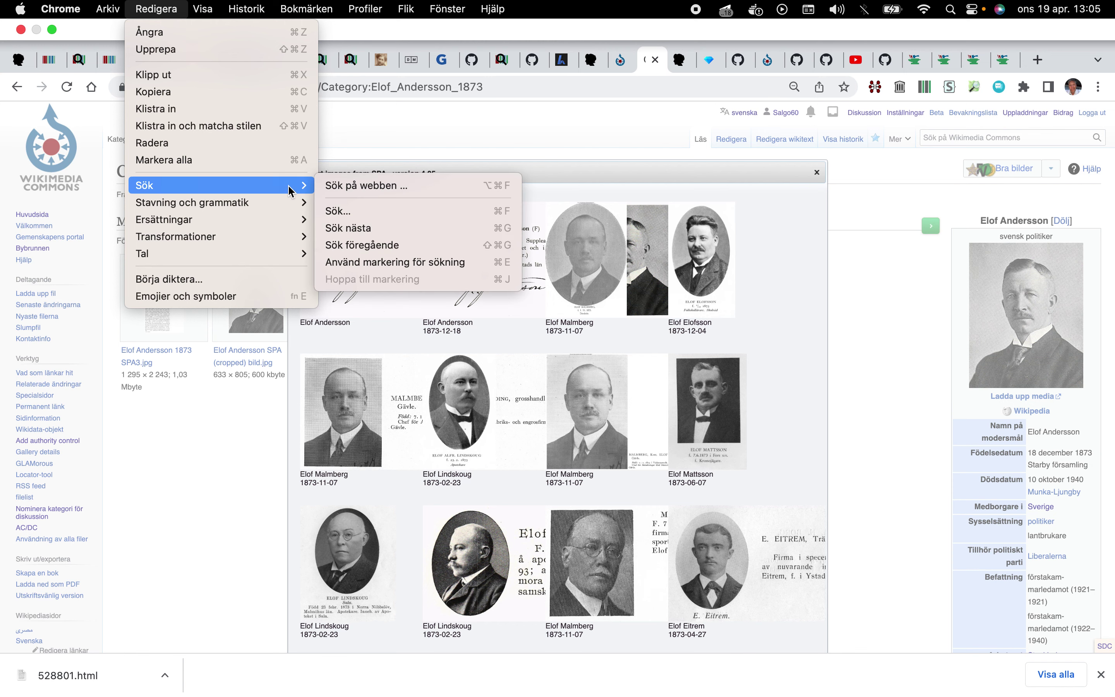
{"action": "left_click", "coordinate": [337, 211]}
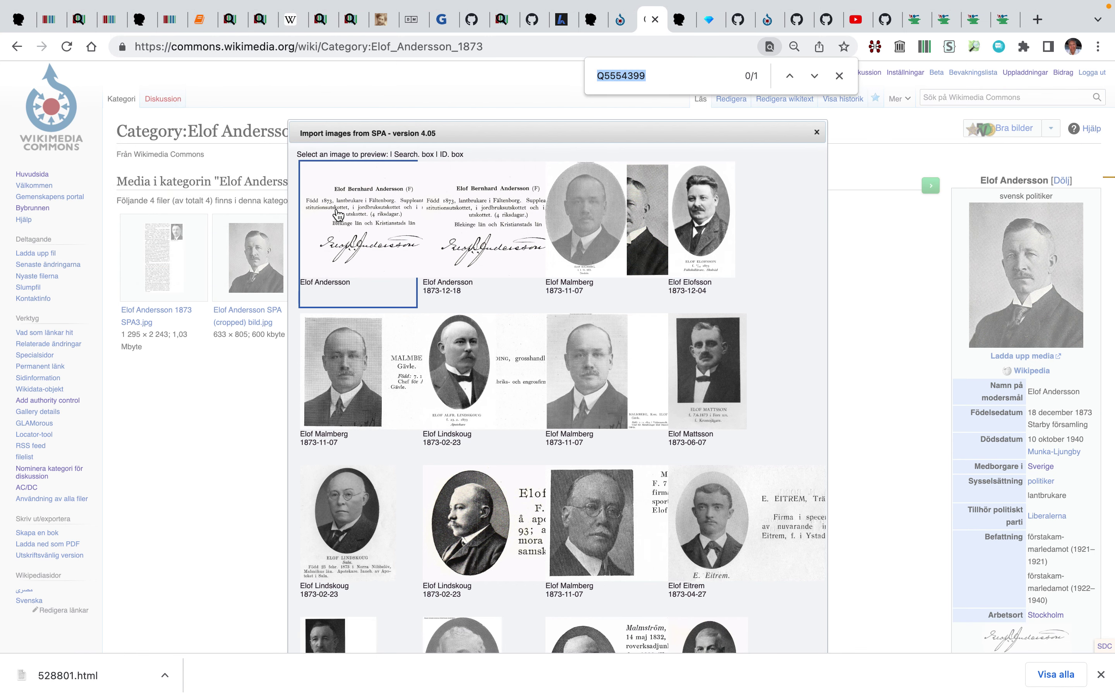
{"action": "type", "text": "73-12-1"}
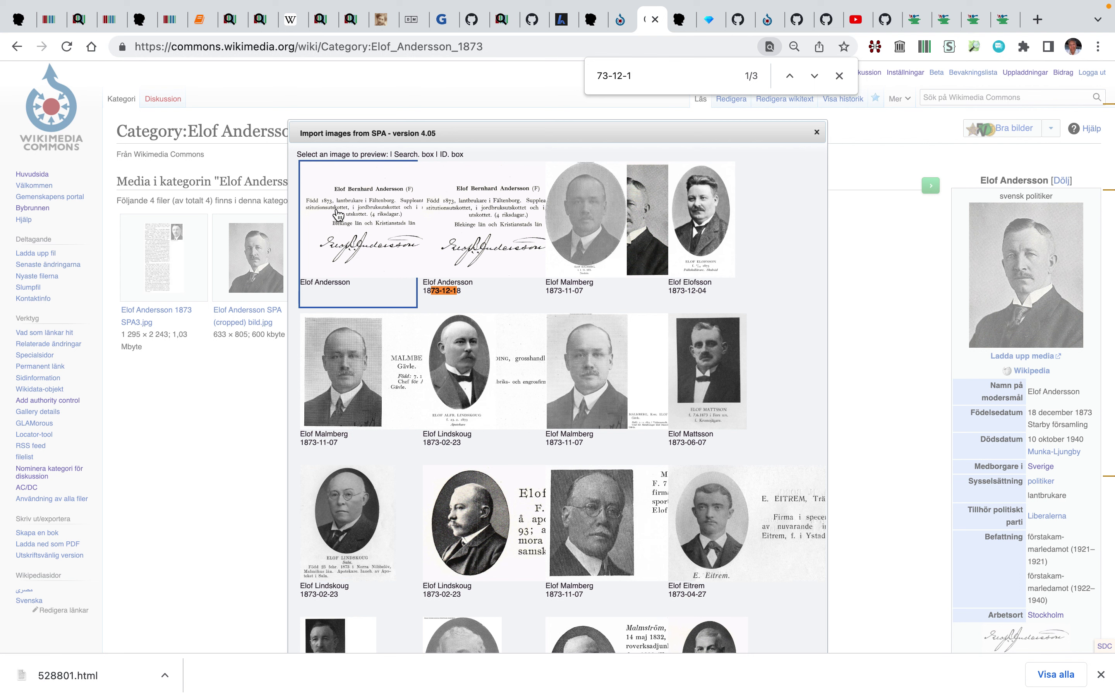
{"action": "type", "text": "8"}
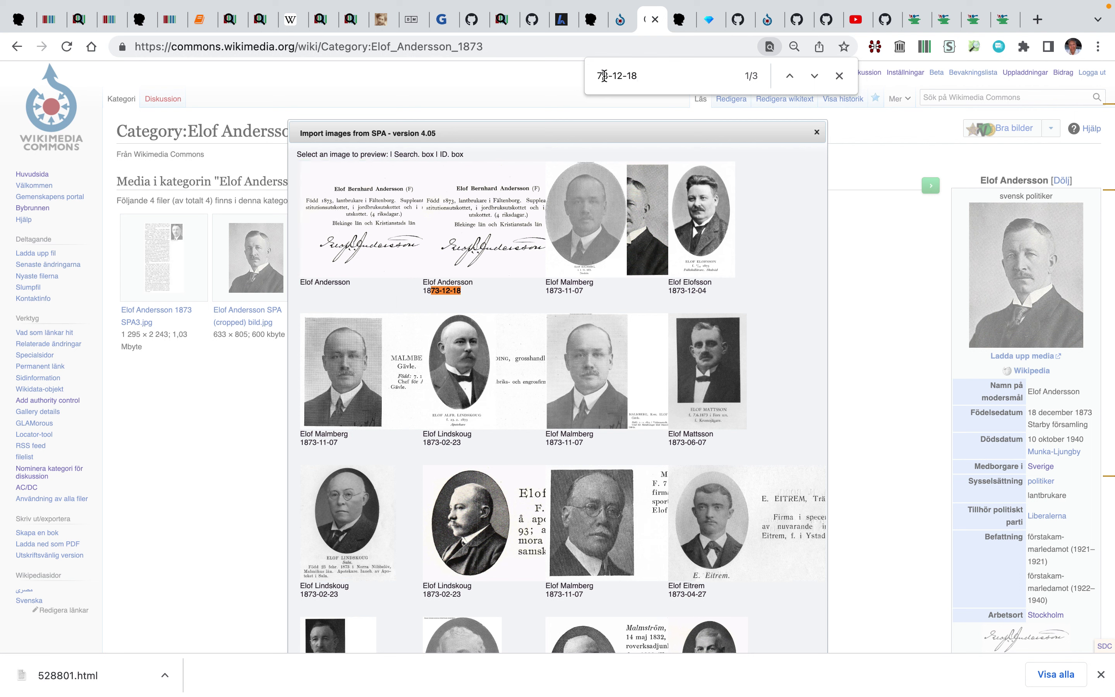
{"action": "left_click", "coordinate": [815, 79]}
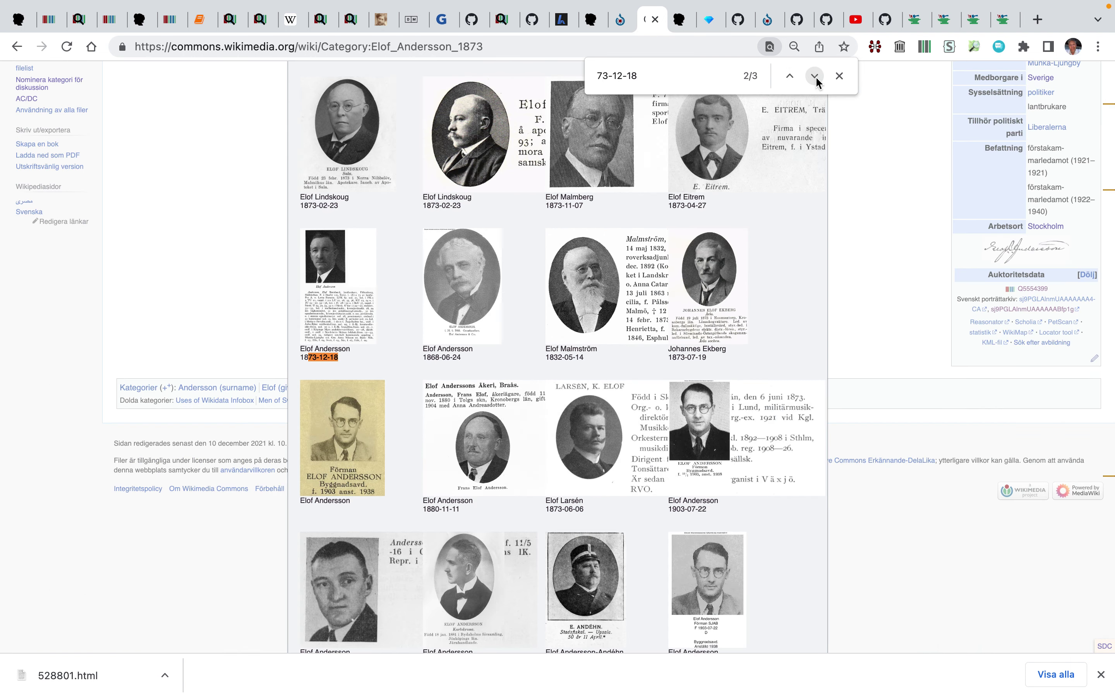
Preview the matching SPA image with the portrait above a biographical text and start its upload to Commons
{"action": "left_click", "coordinate": [346, 305]}
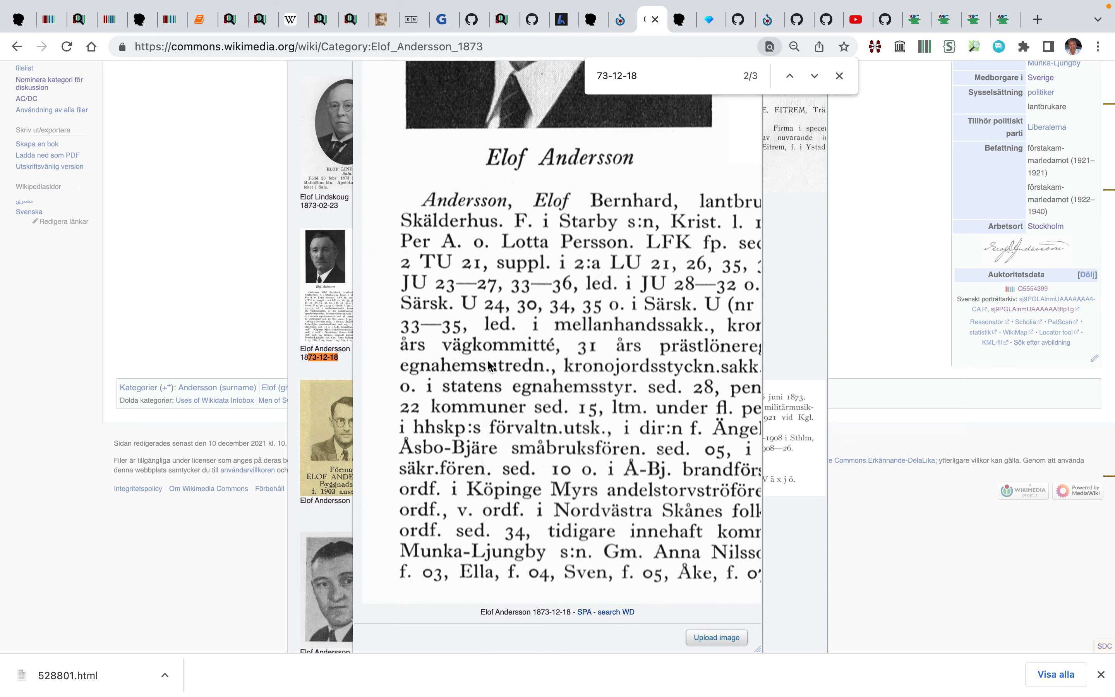
{"action": "scroll", "coordinate": [488, 364], "scroll_direction": "up", "scroll_amount": 5}
{"action": "scroll", "coordinate": [489, 364], "scroll_direction": "down", "scroll_amount": 8}
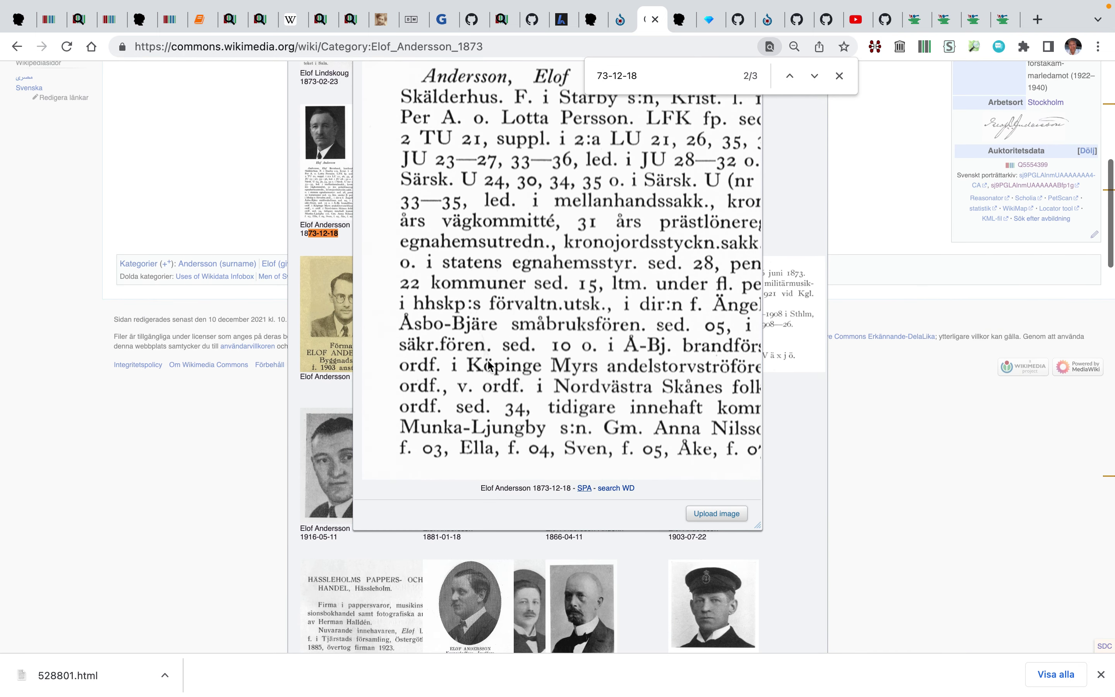
{"action": "scroll", "coordinate": [488, 364], "scroll_direction": "up", "scroll_amount": 2}
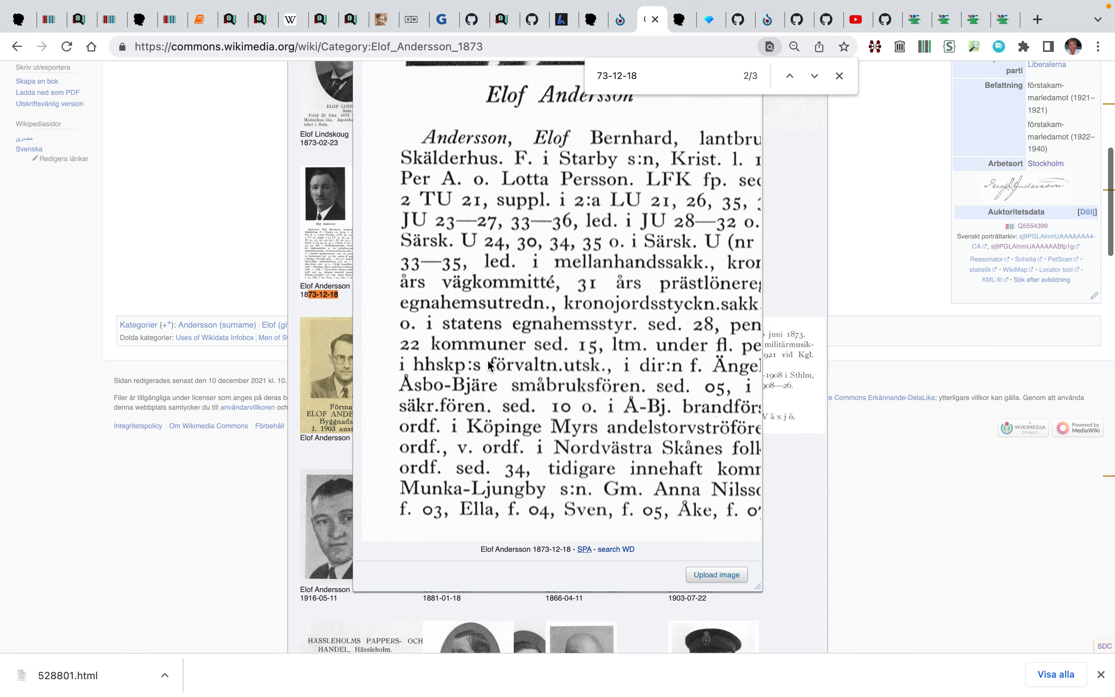
{"action": "scroll", "coordinate": [487, 359], "scroll_direction": "up", "scroll_amount": 3}
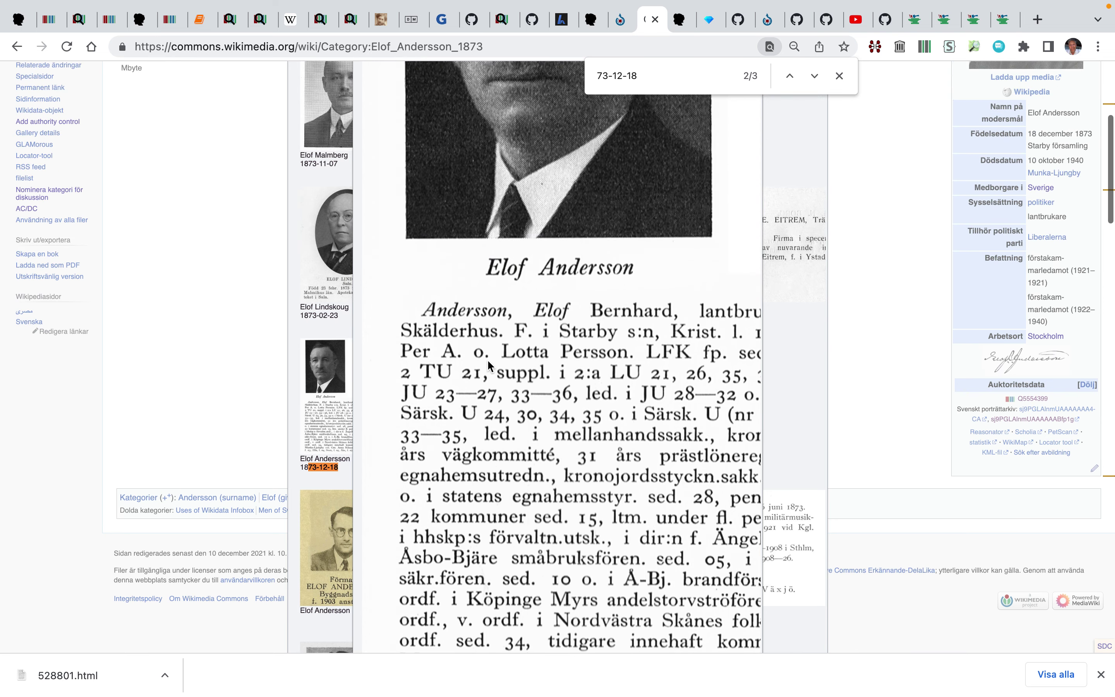
{"action": "scroll", "coordinate": [487, 359], "scroll_direction": "down", "scroll_amount": 4}
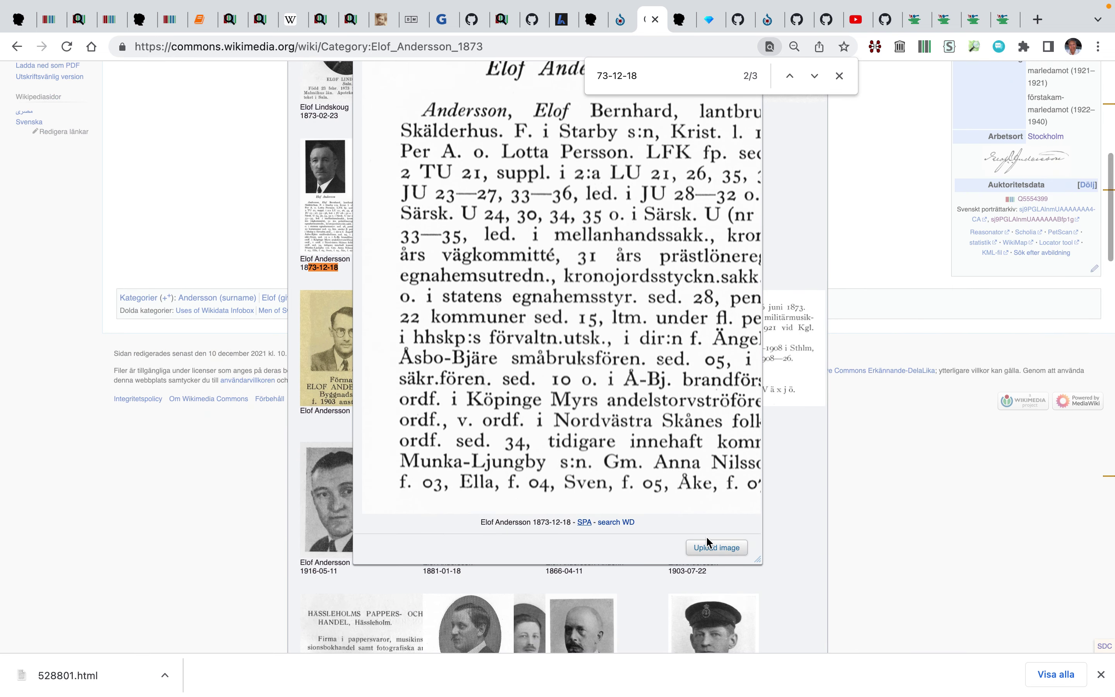
{"action": "left_click", "coordinate": [713, 548]}
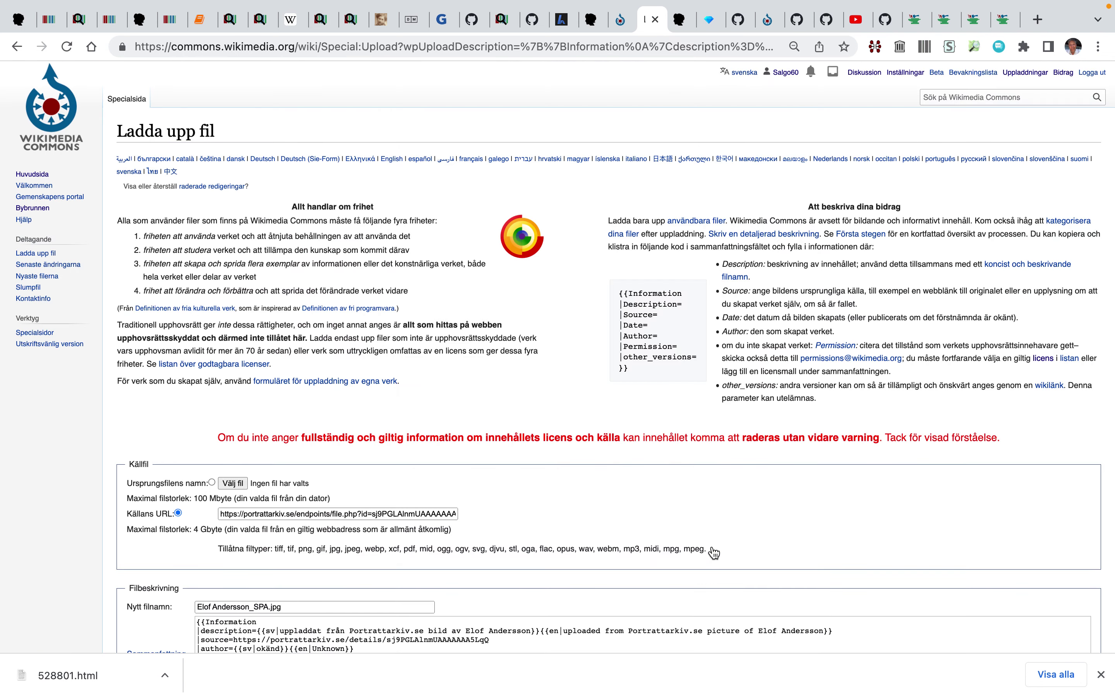
Append _34 to the new file name and upload the portrait with biographical text to Commons
{"action": "scroll", "coordinate": [650, 458], "scroll_direction": "down", "scroll_amount": 6}
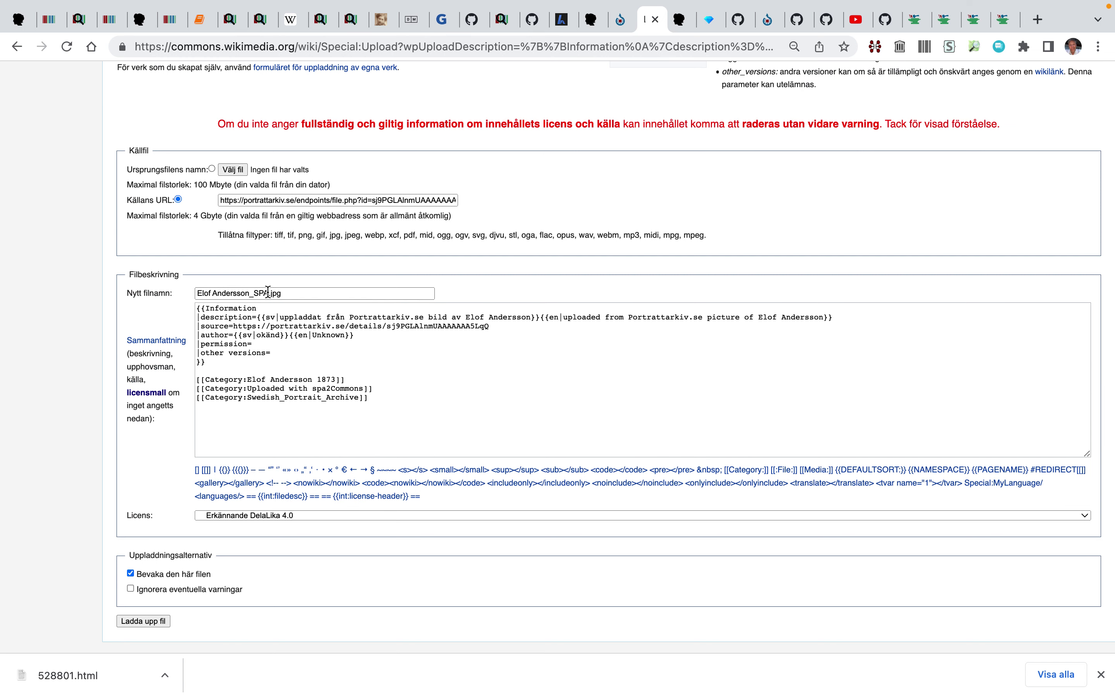
{"action": "left_click", "coordinate": [296, 293]}
{"action": "key", "text": "Left"}
{"action": "key", "text": "Left"}
{"action": "key", "text": "Left"}
{"action": "key", "text": "Left"}
{"action": "type", "text": "_"}
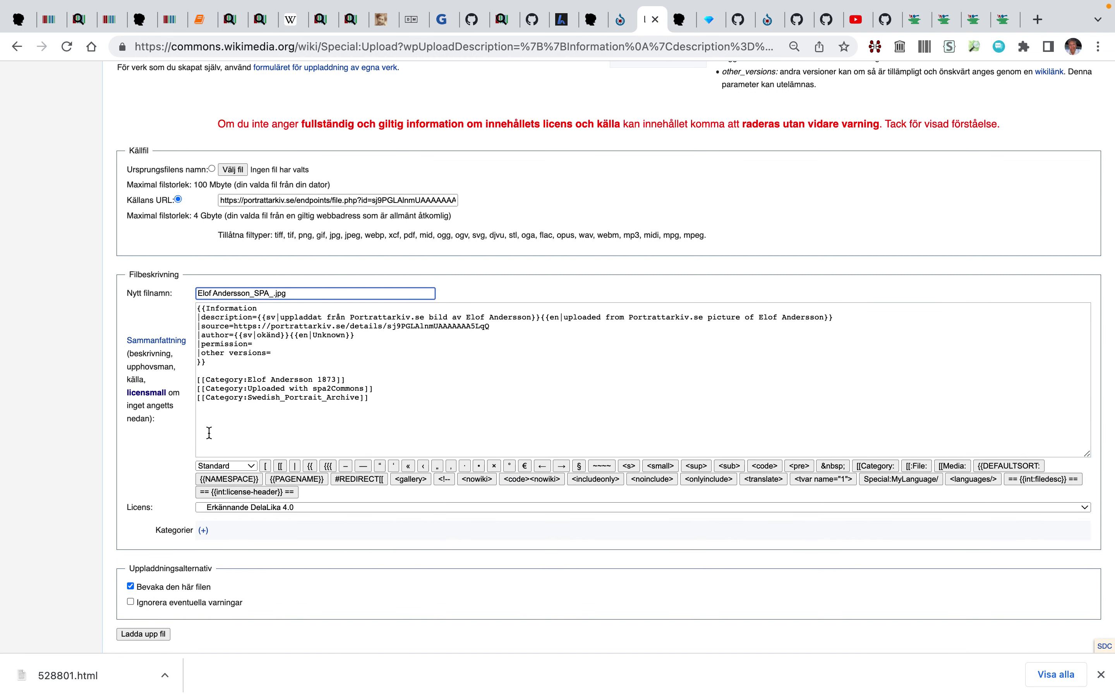
{"action": "type", "text": "34"}
{"action": "scroll", "coordinate": [148, 636], "scroll_direction": "down", "scroll_amount": 2}
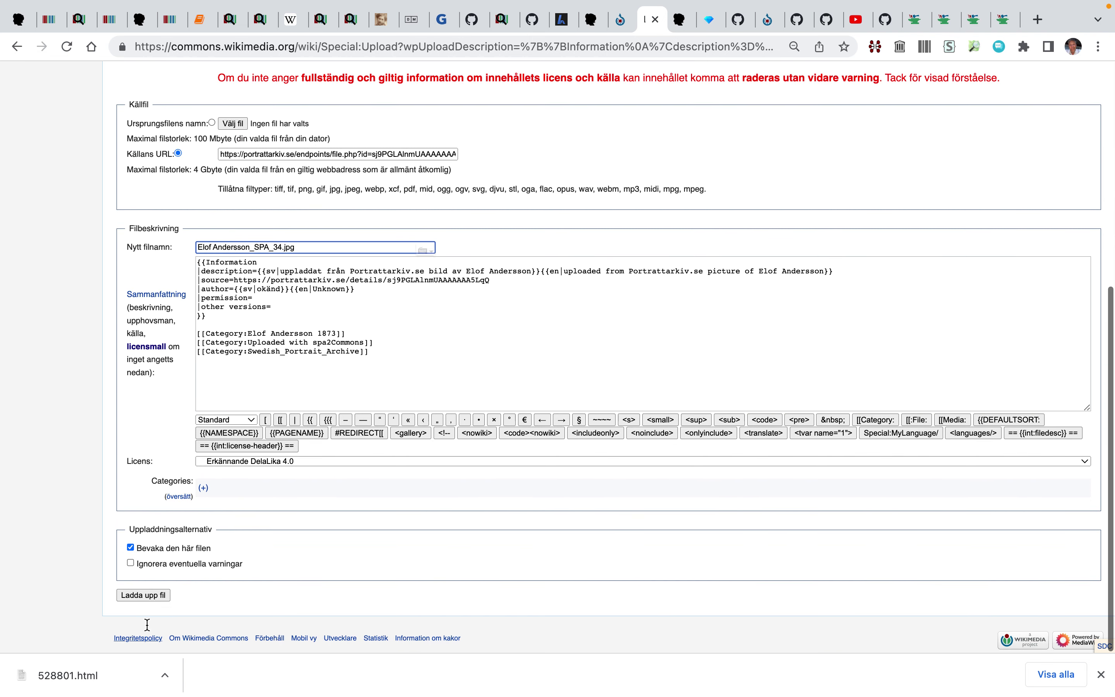
{"action": "left_click", "coordinate": [146, 596]}
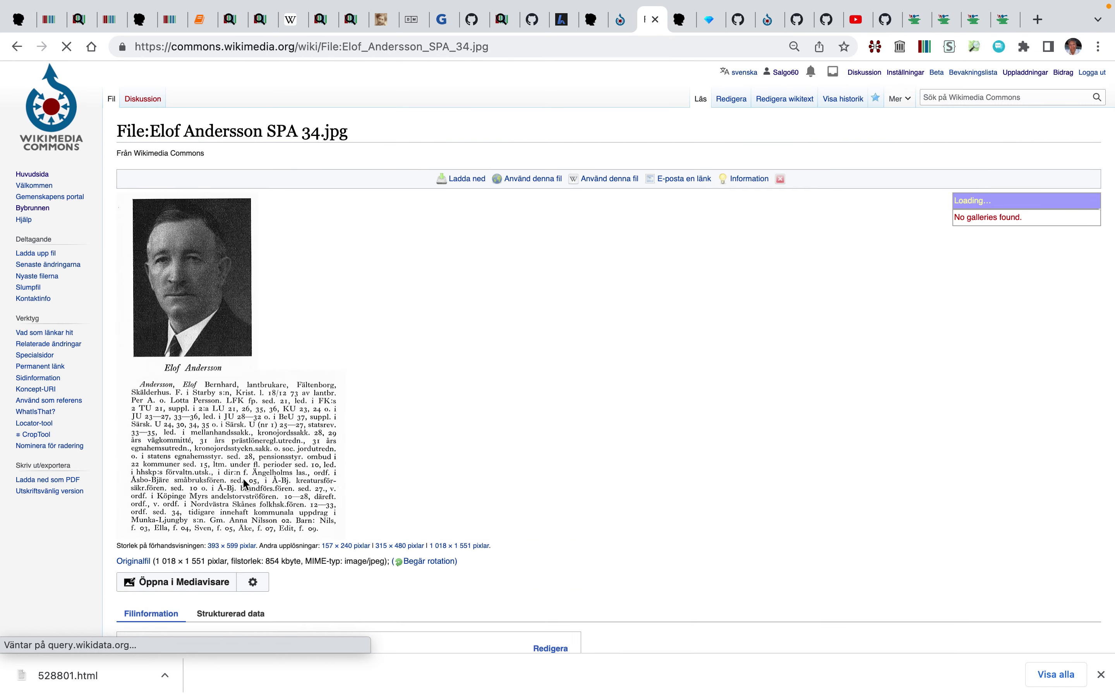
Review the newly uploaded SPA 34 file page, including its summary, licensing, file history, file usage and metadata
{"action": "scroll", "coordinate": [295, 419], "scroll_direction": "down", "scroll_amount": 13}
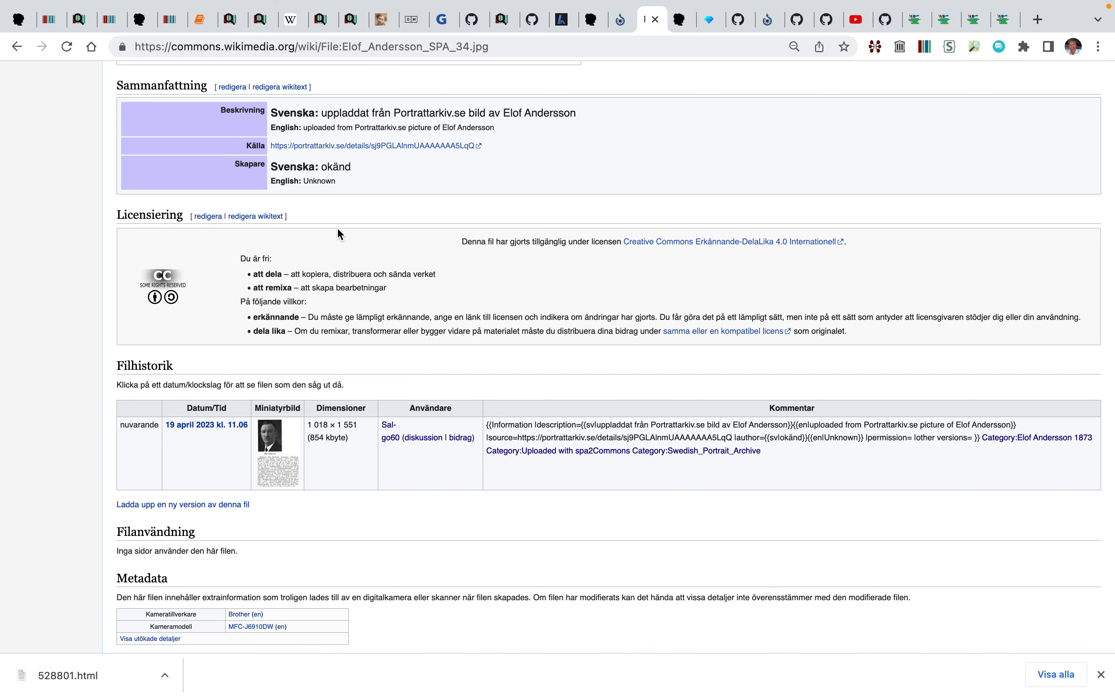
{"action": "scroll", "coordinate": [337, 232], "scroll_direction": "up", "scroll_amount": 3}
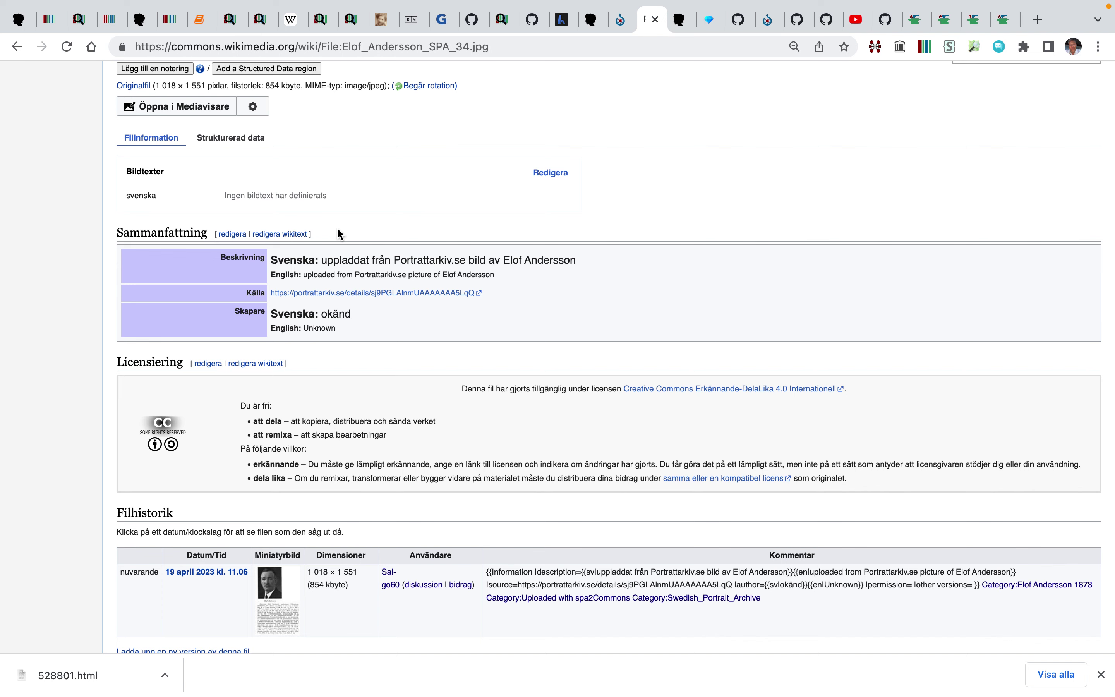
{"action": "scroll", "coordinate": [338, 229], "scroll_direction": "down", "scroll_amount": 5}
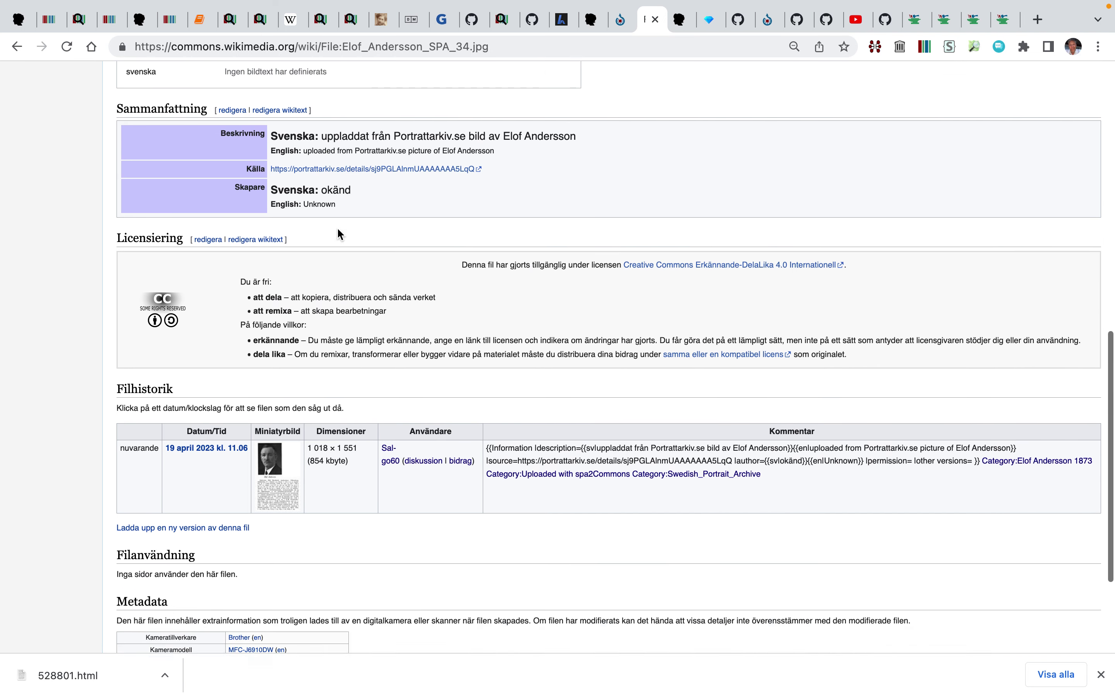
{"action": "scroll", "coordinate": [338, 230], "scroll_direction": "up", "scroll_amount": 10}
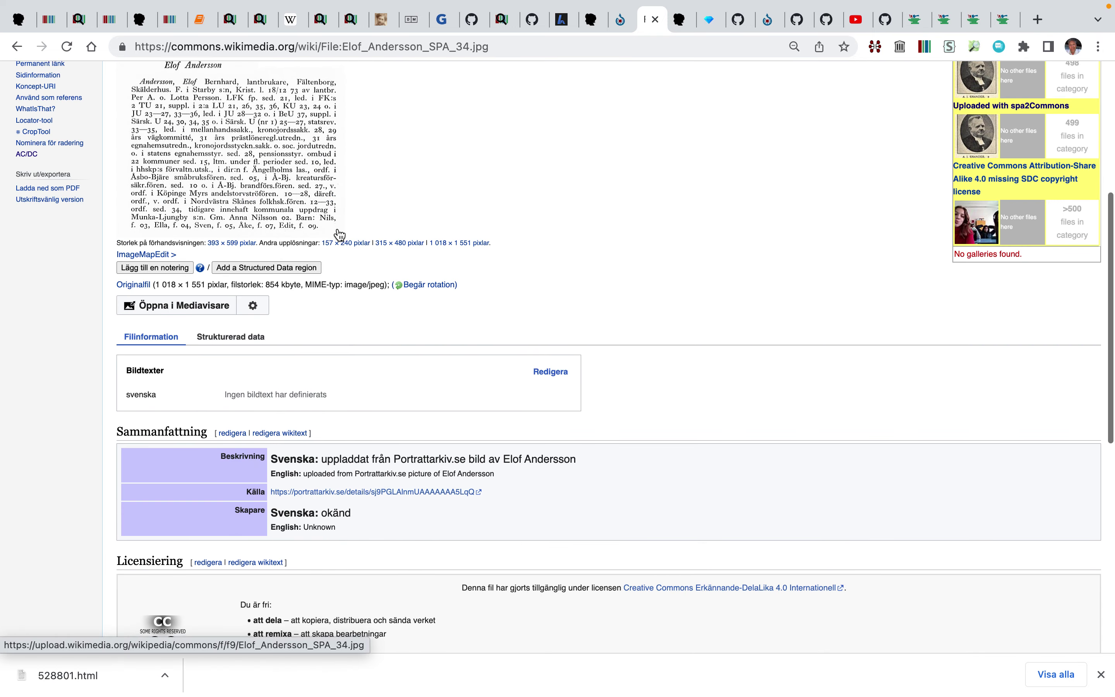
{"action": "scroll", "coordinate": [340, 235], "scroll_direction": "up", "scroll_amount": 3}
{"action": "scroll", "coordinate": [339, 235], "scroll_direction": "down", "scroll_amount": 5}
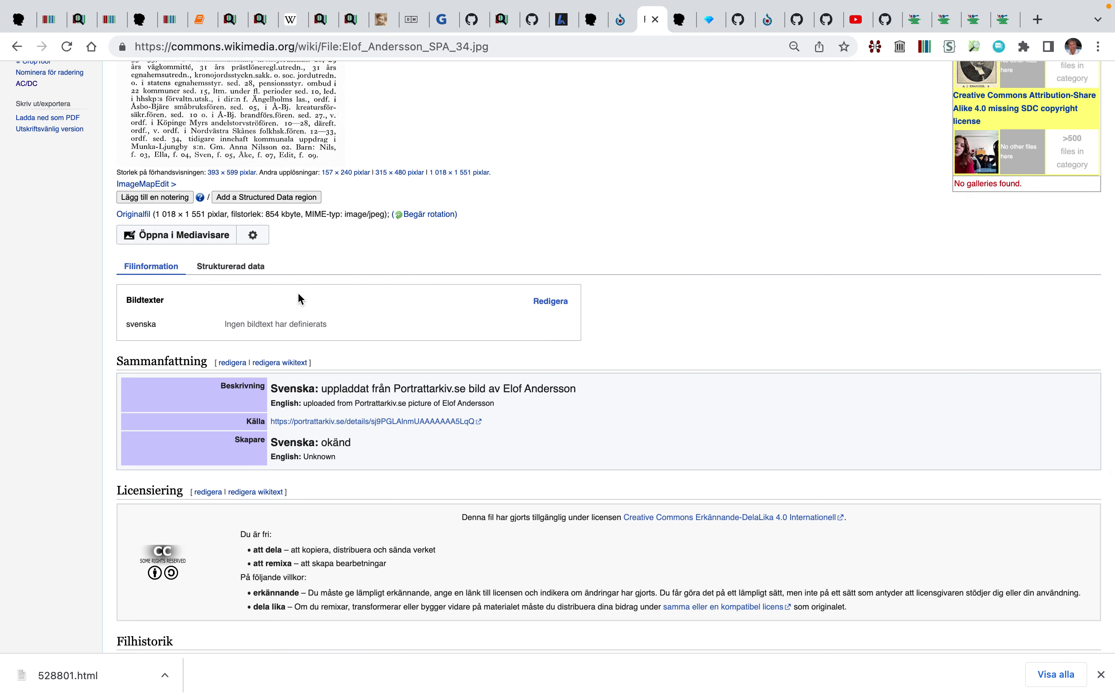
{"action": "scroll", "coordinate": [299, 295], "scroll_direction": "down", "scroll_amount": 10}
{"action": "scroll", "coordinate": [298, 294], "scroll_direction": "up", "scroll_amount": 7}
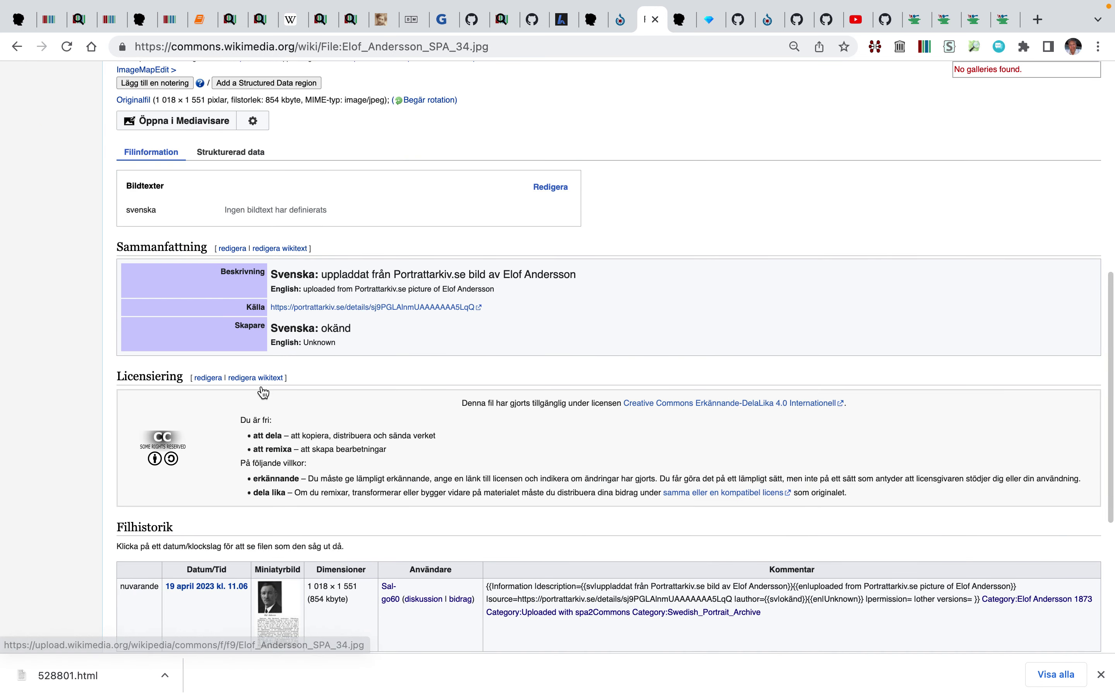
Add the similarly named Swedish publicist and governor as the SPA 34 file's depicted item in its structured data and publish it
{"action": "left_click", "coordinate": [249, 152]}
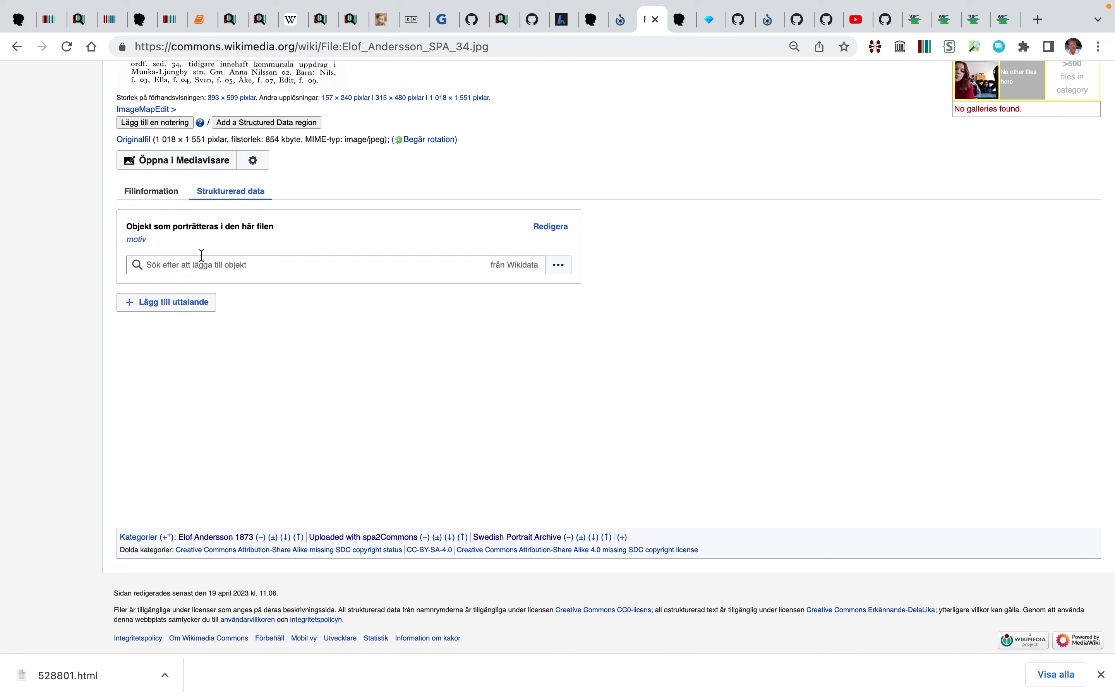
{"action": "left_click", "coordinate": [196, 266]}
{"action": "type", "text": "El"}
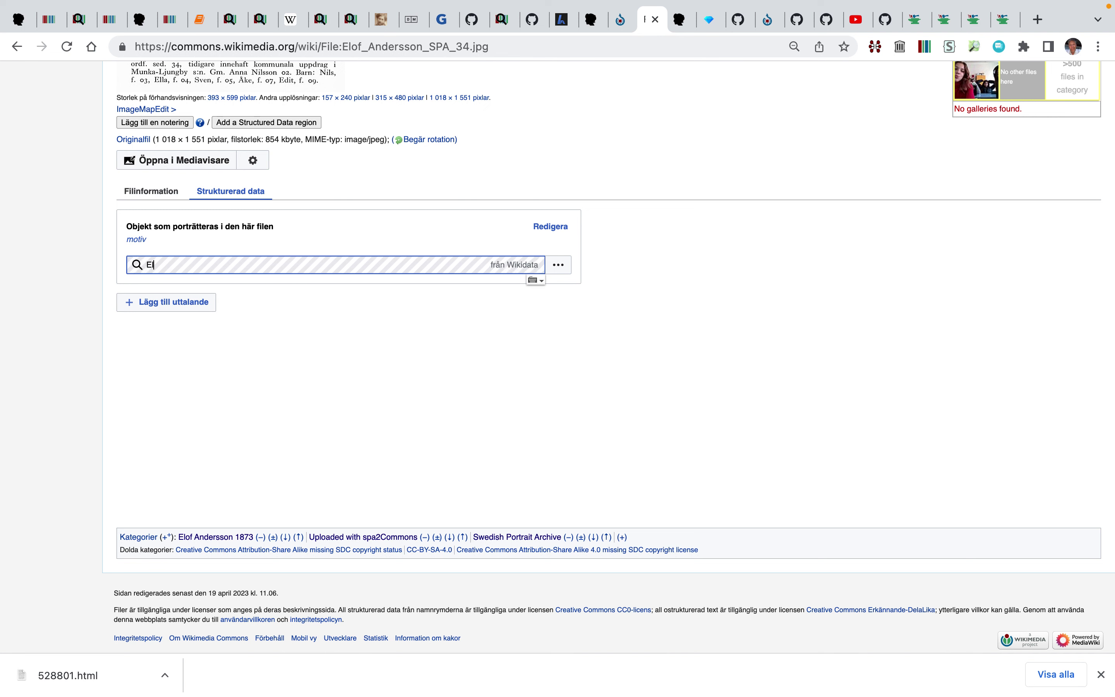
{"action": "type", "text": "on Anders"}
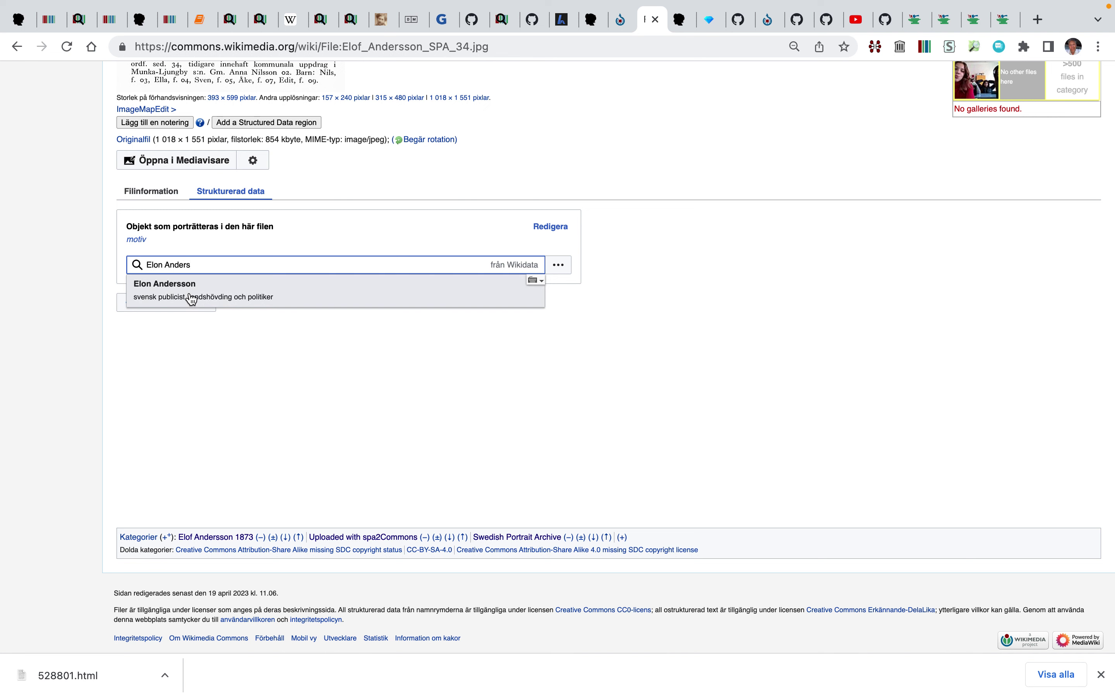
{"action": "left_click", "coordinate": [191, 299]}
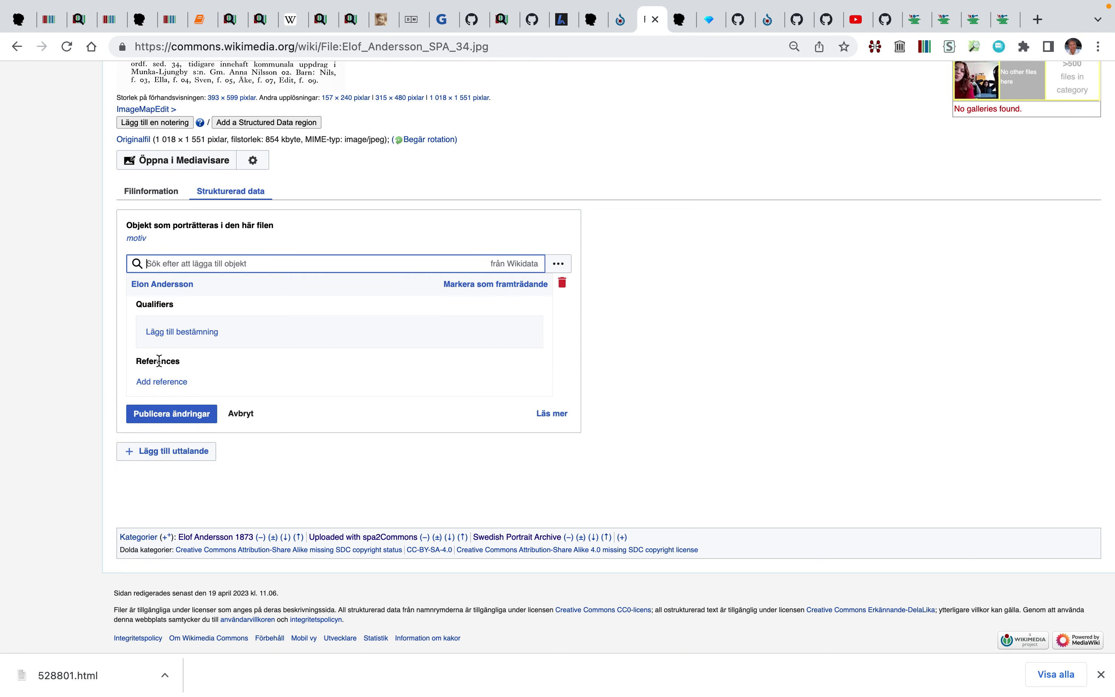
{"action": "left_click", "coordinate": [162, 415]}
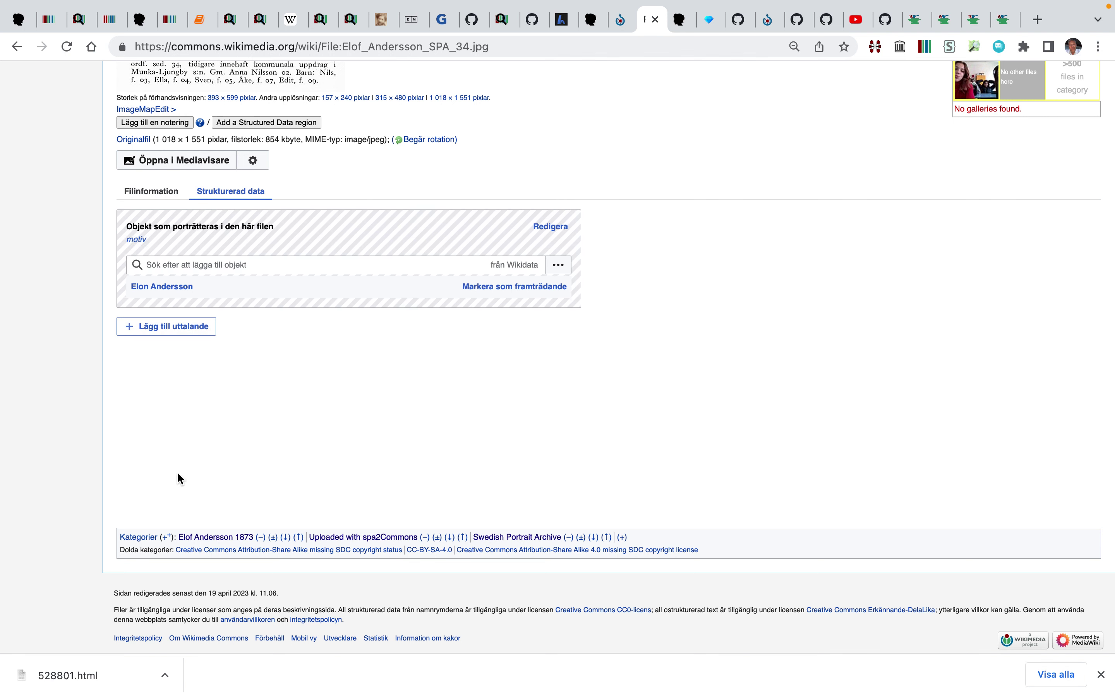
Open the politician's category, select all its images and set their depicts property (P180) to Q5554399 as prominent
{"action": "left_click", "coordinate": [218, 540]}
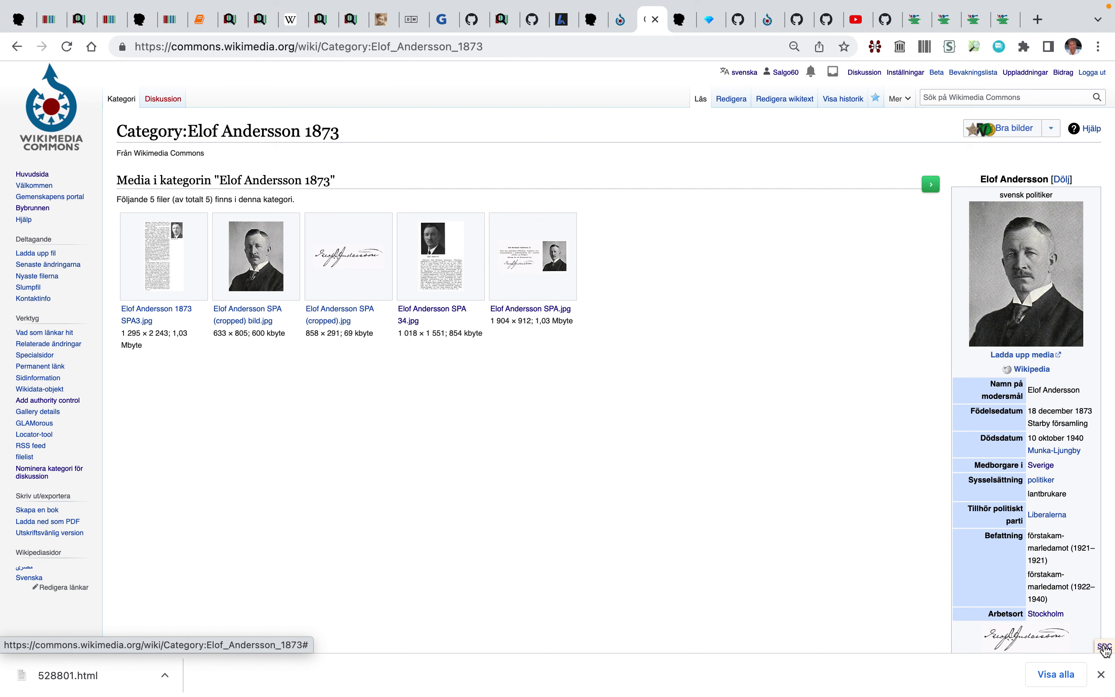
{"action": "left_click", "coordinate": [1104, 646]}
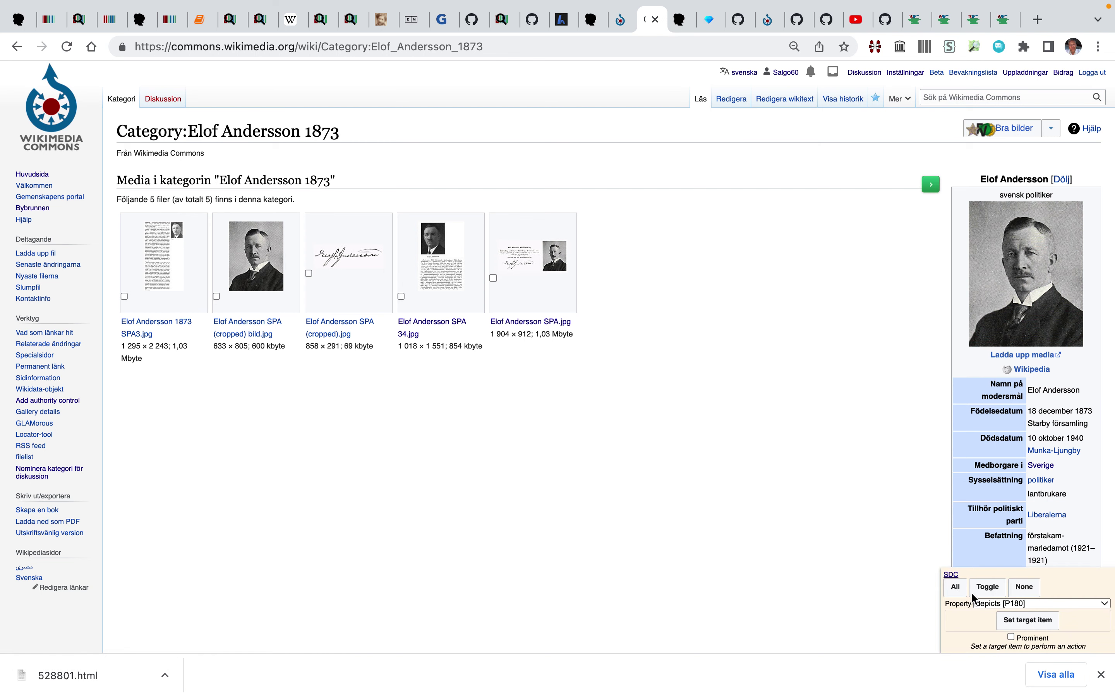
{"action": "left_click", "coordinate": [957, 589]}
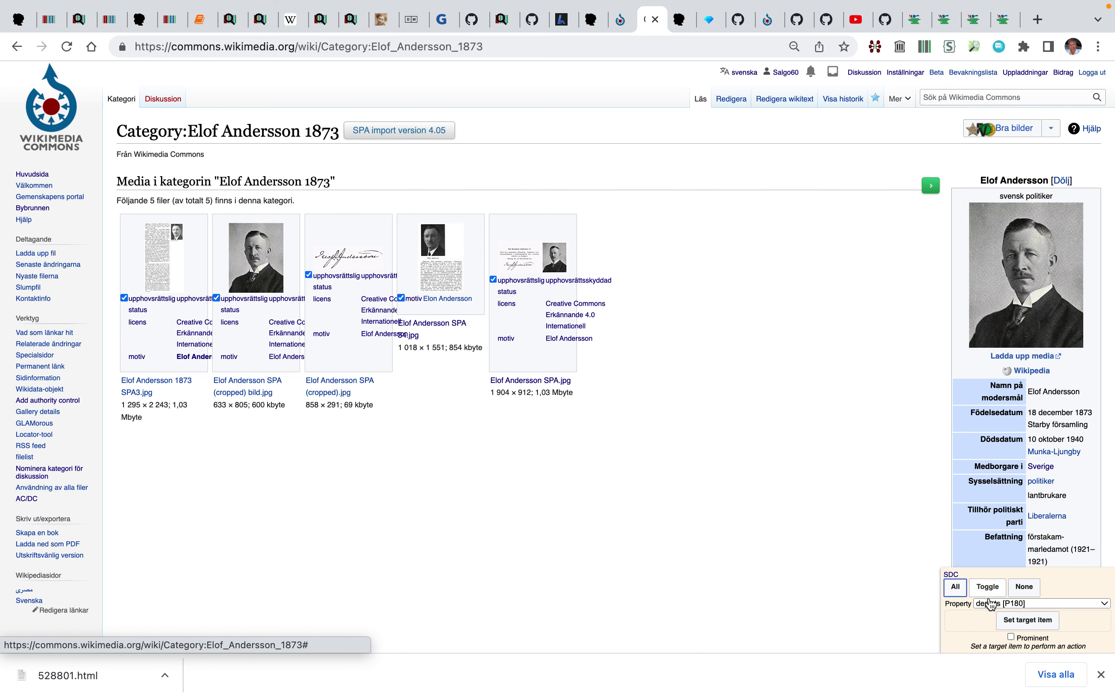
{"action": "left_click", "coordinate": [1011, 637]}
{"action": "left_click", "coordinate": [1015, 623]}
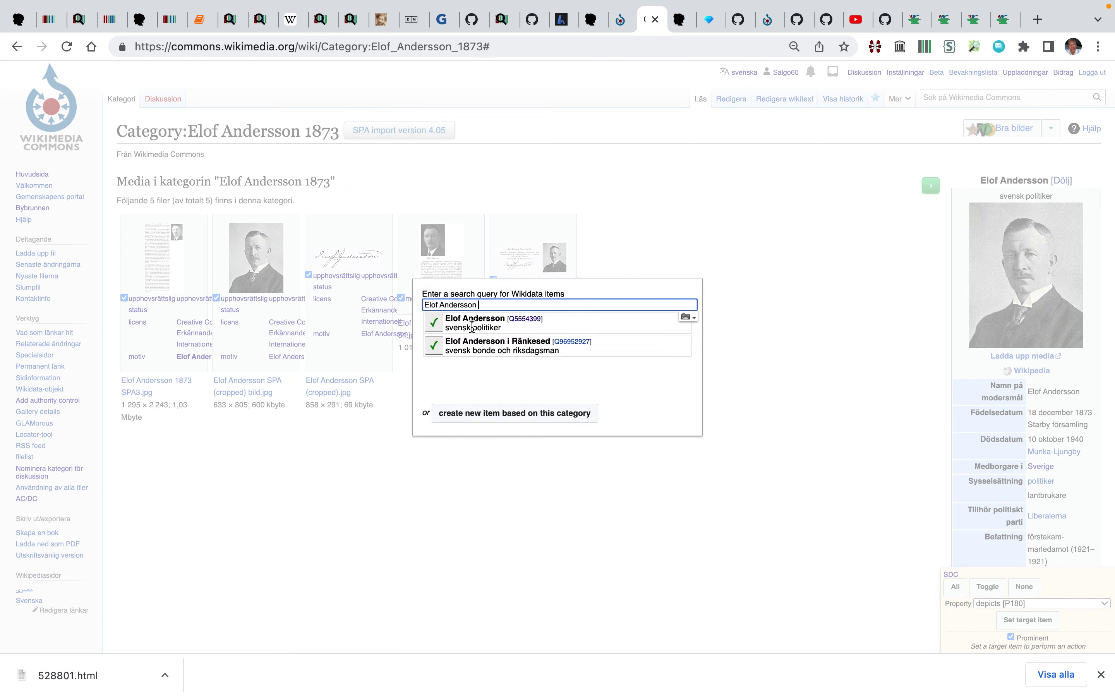
{"action": "left_click", "coordinate": [433, 323]}
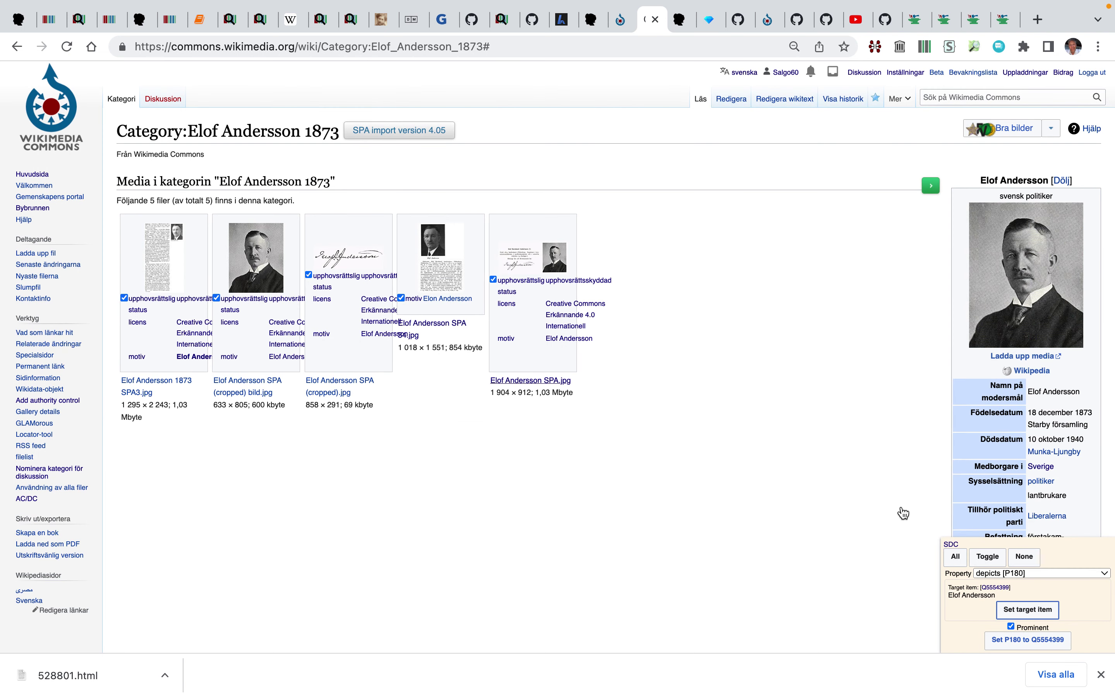
{"action": "left_click", "coordinate": [1027, 641]}
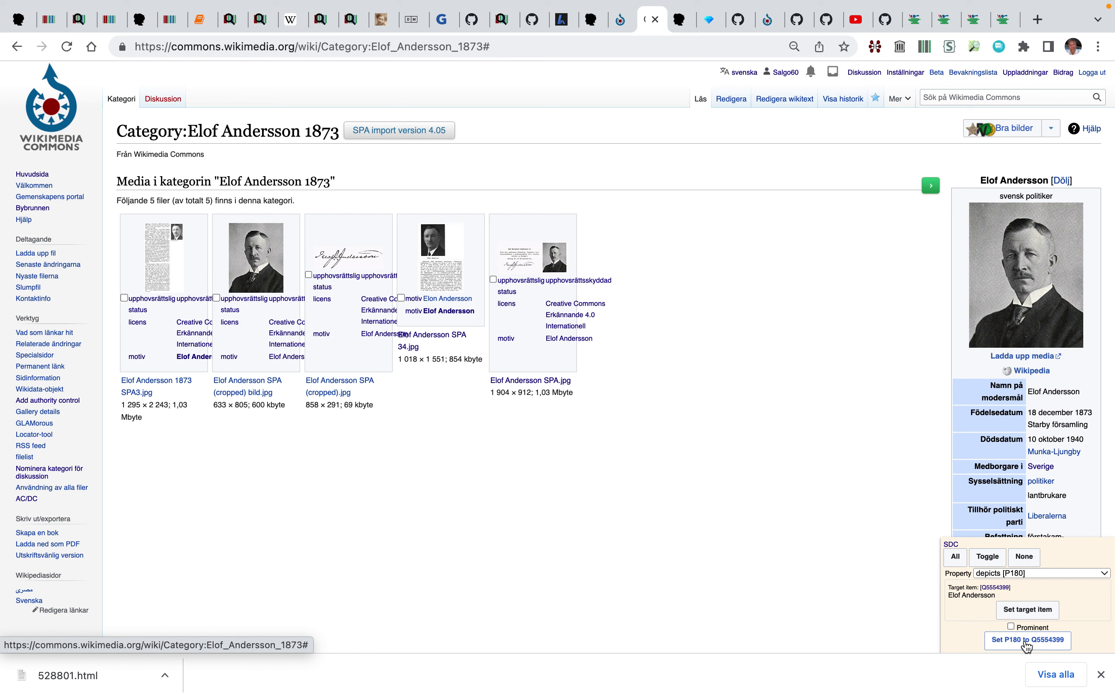
Open the SPA 34 file's structured data, remove the wrongly added publicist from the depicted items and publish the change
{"action": "left_click", "coordinate": [437, 340]}
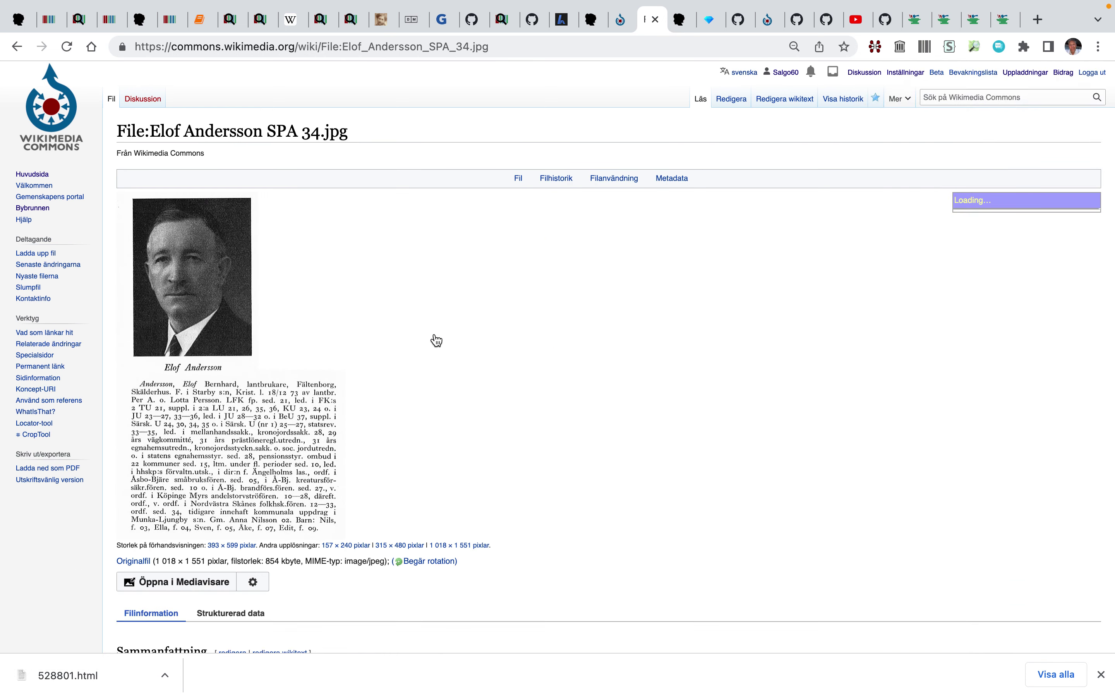
{"action": "scroll", "coordinate": [436, 340], "scroll_direction": "down", "scroll_amount": 2}
{"action": "scroll", "coordinate": [437, 341], "scroll_direction": "down", "scroll_amount": 5}
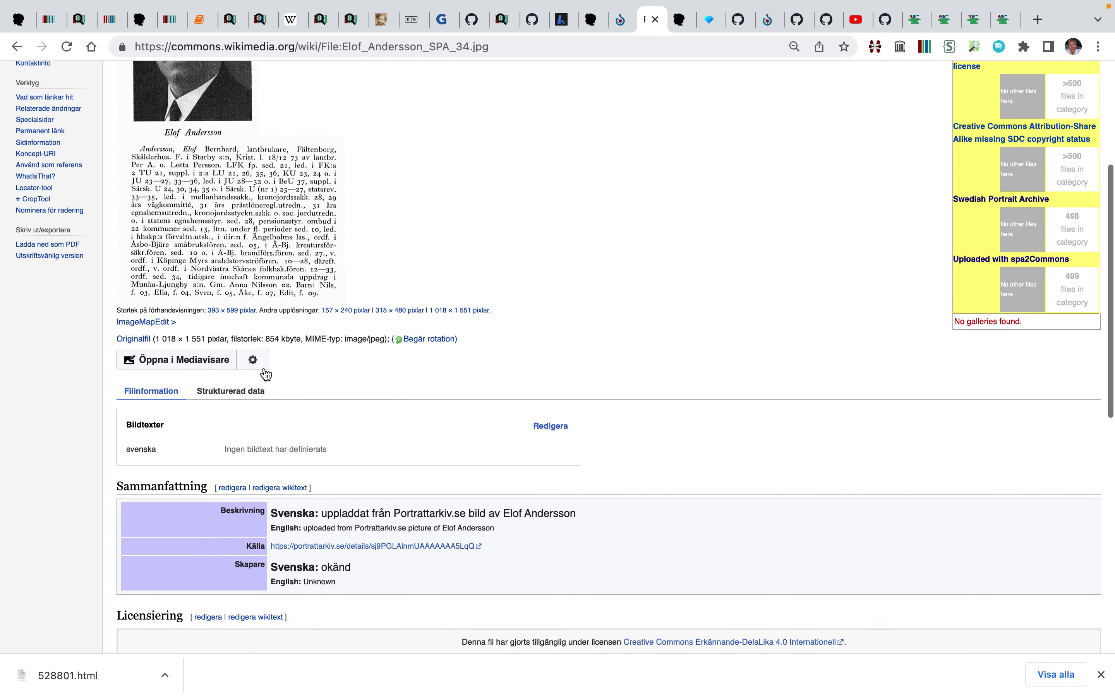
{"action": "left_click", "coordinate": [247, 390]}
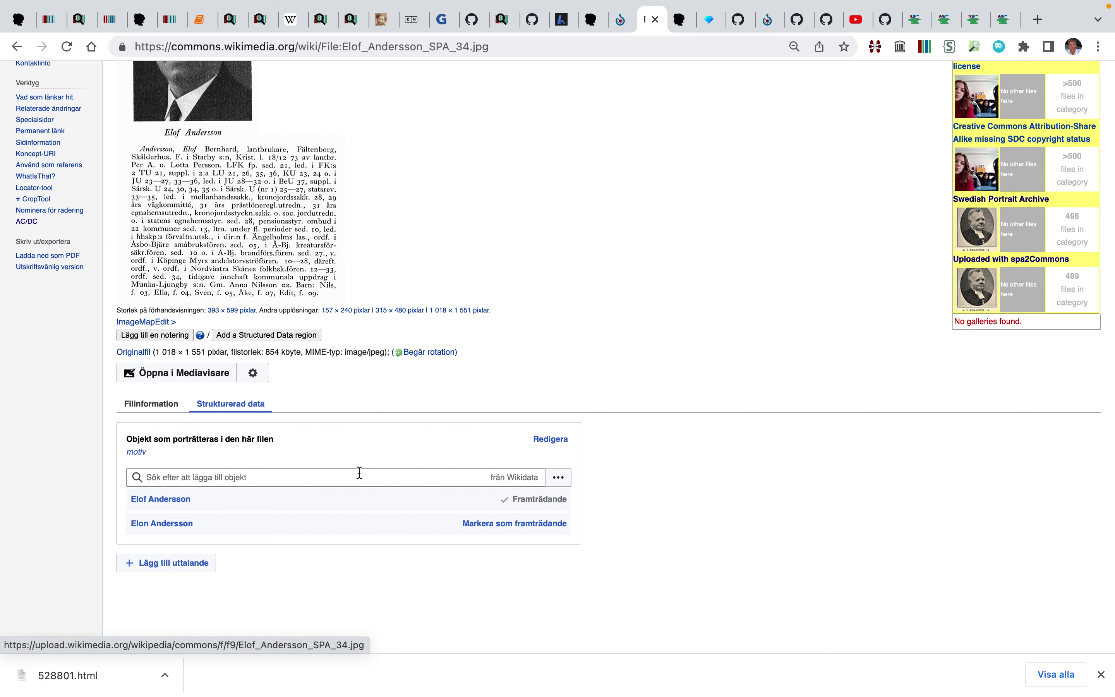
{"action": "left_click", "coordinate": [559, 442]}
{"action": "scroll", "coordinate": [558, 442], "scroll_direction": "down", "scroll_amount": 3}
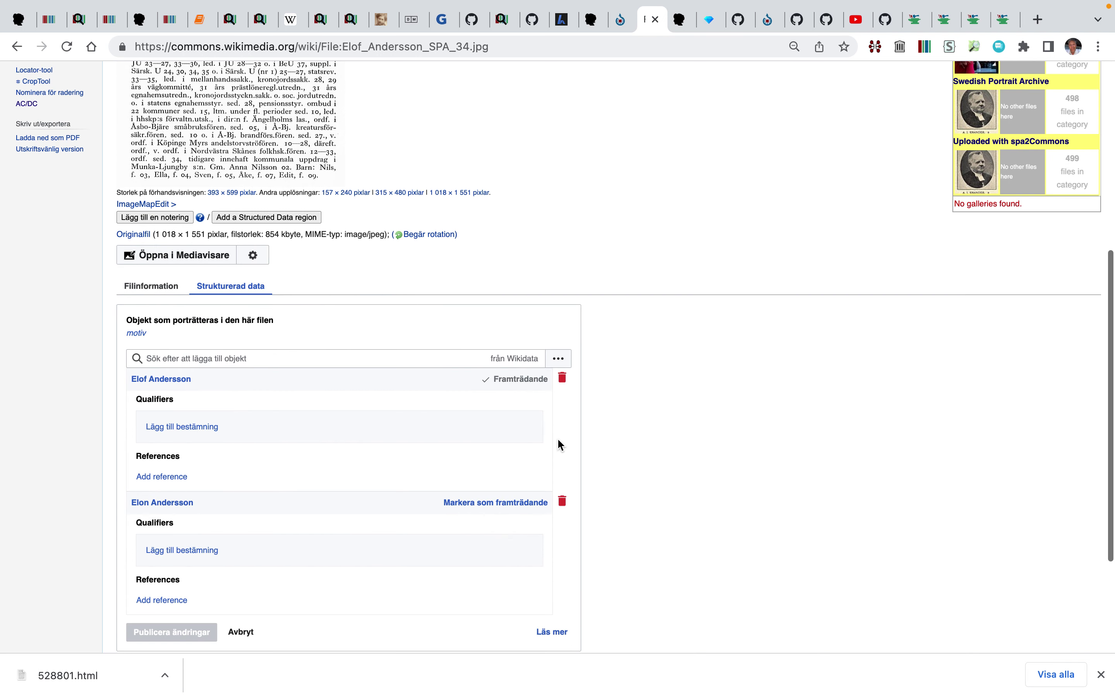
{"action": "left_click", "coordinate": [563, 501]}
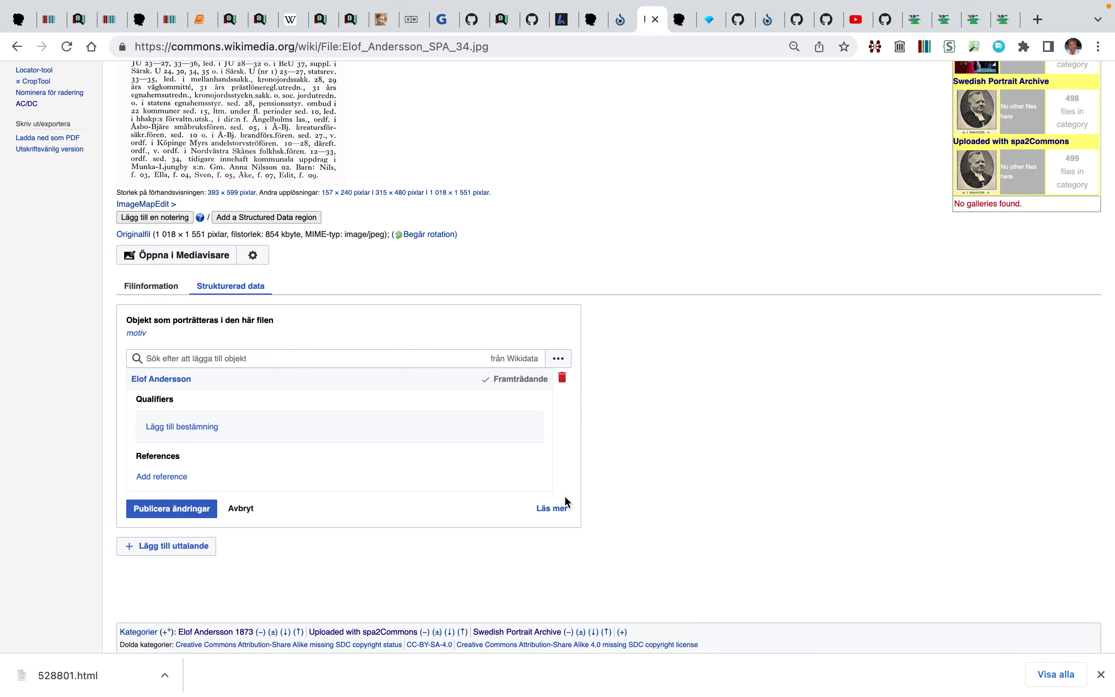
{"action": "left_click", "coordinate": [173, 508]}
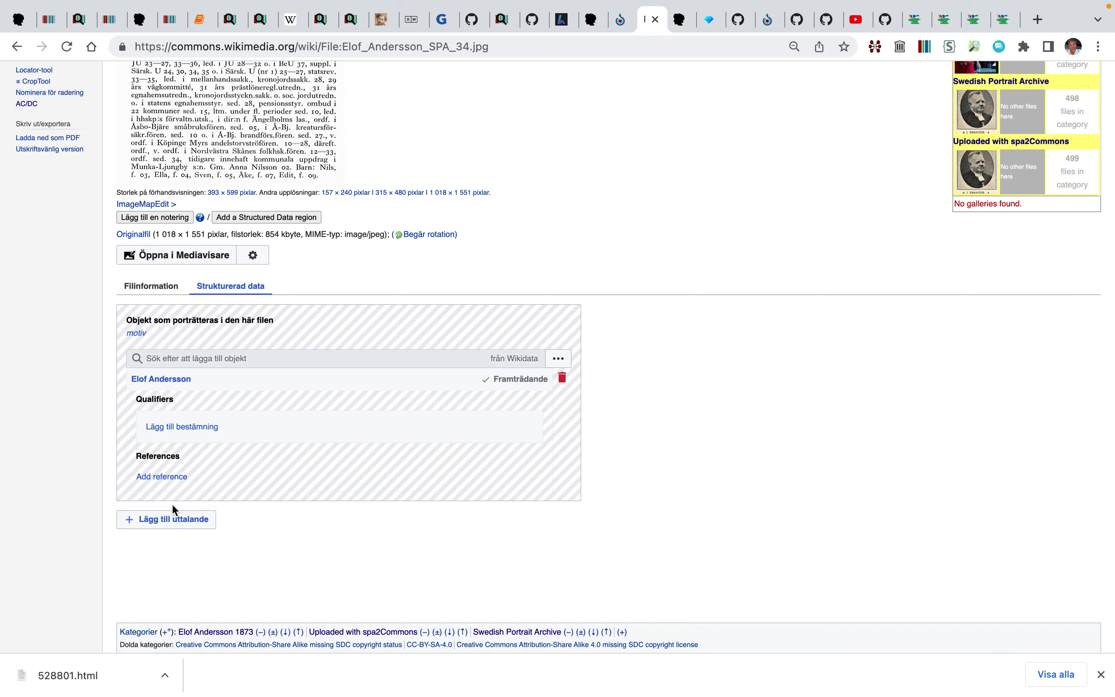
Copy the SPA 34 file's concept URI, open it with .json appended, inspect the depicts statement's item ID and close the page
{"action": "scroll", "coordinate": [173, 509], "scroll_direction": "up", "scroll_amount": 8}
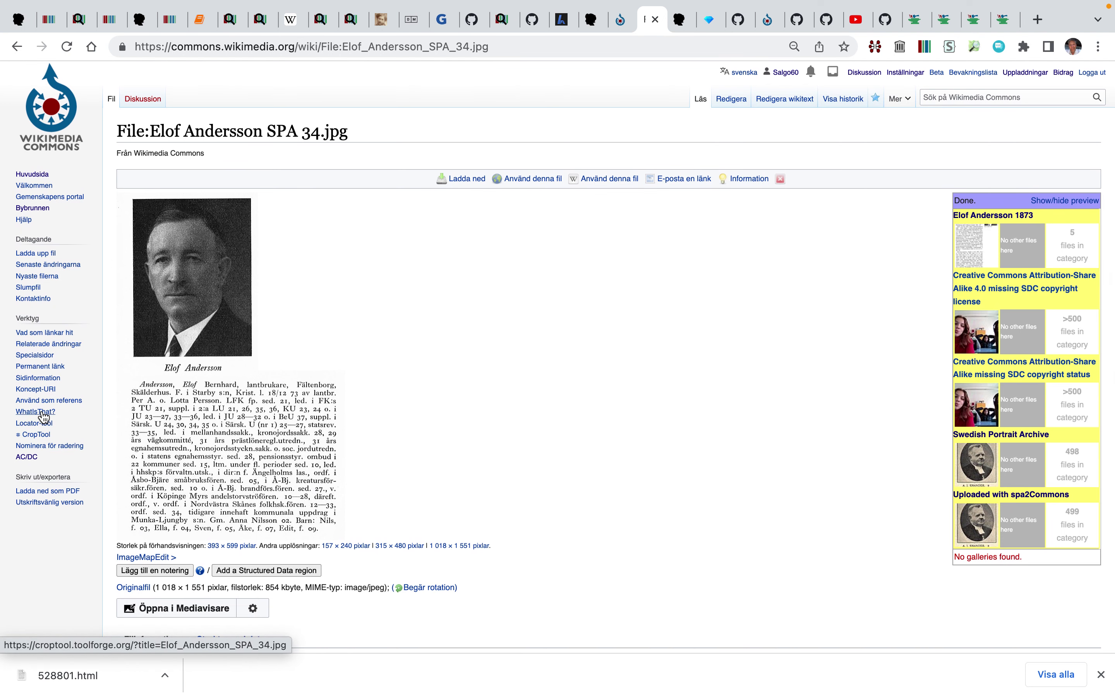
{"action": "right_click", "coordinate": [45, 390]}
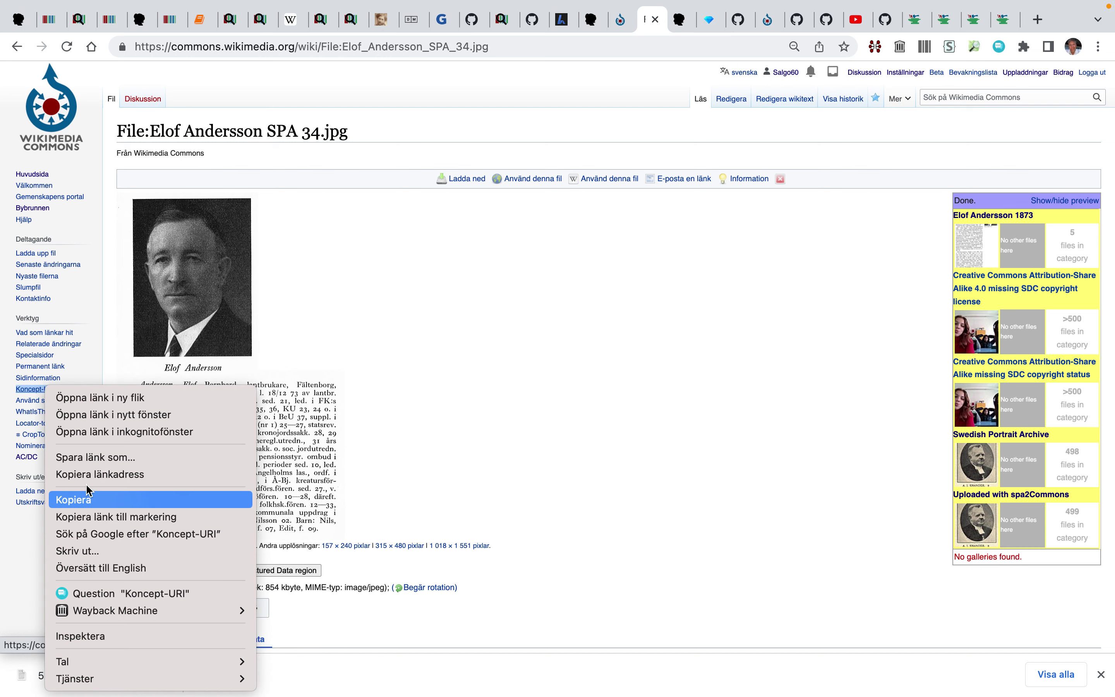
{"action": "left_click", "coordinate": [92, 475]}
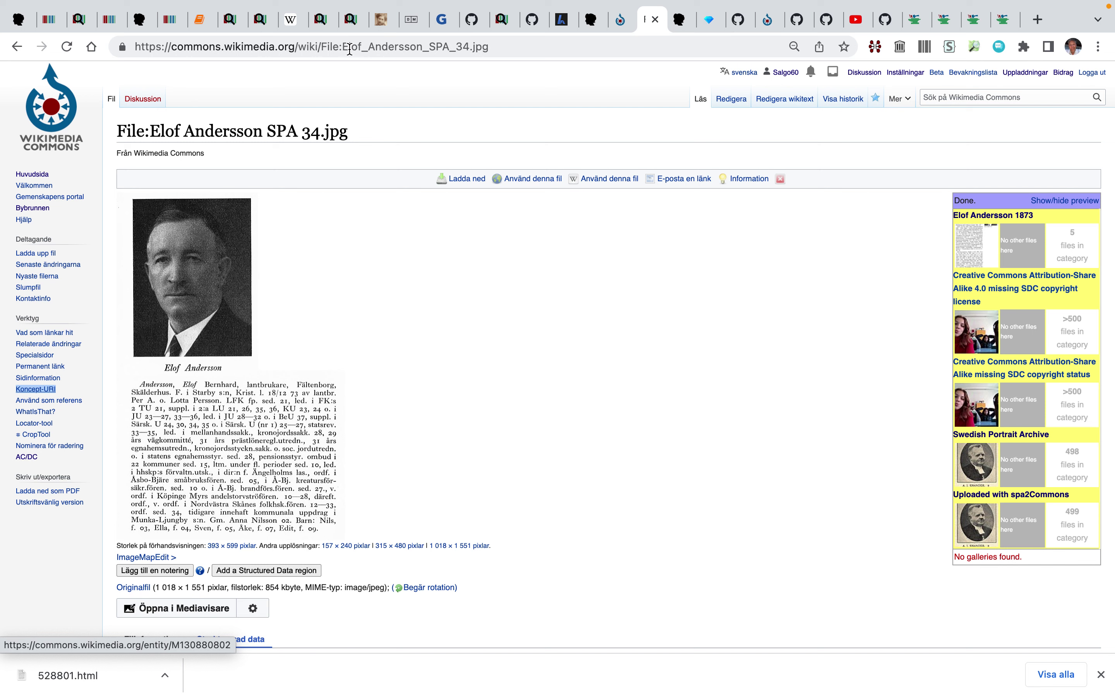
{"action": "left_click", "coordinate": [350, 51]}
{"action": "right_click", "coordinate": [349, 50]}
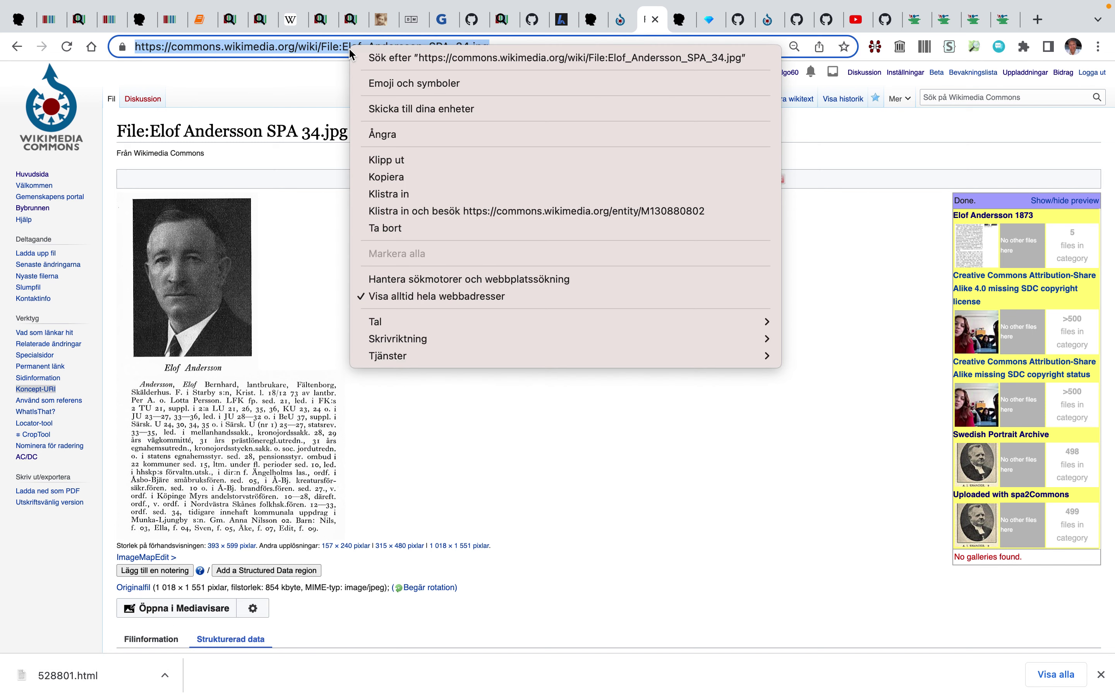
{"action": "left_click", "coordinate": [394, 196]}
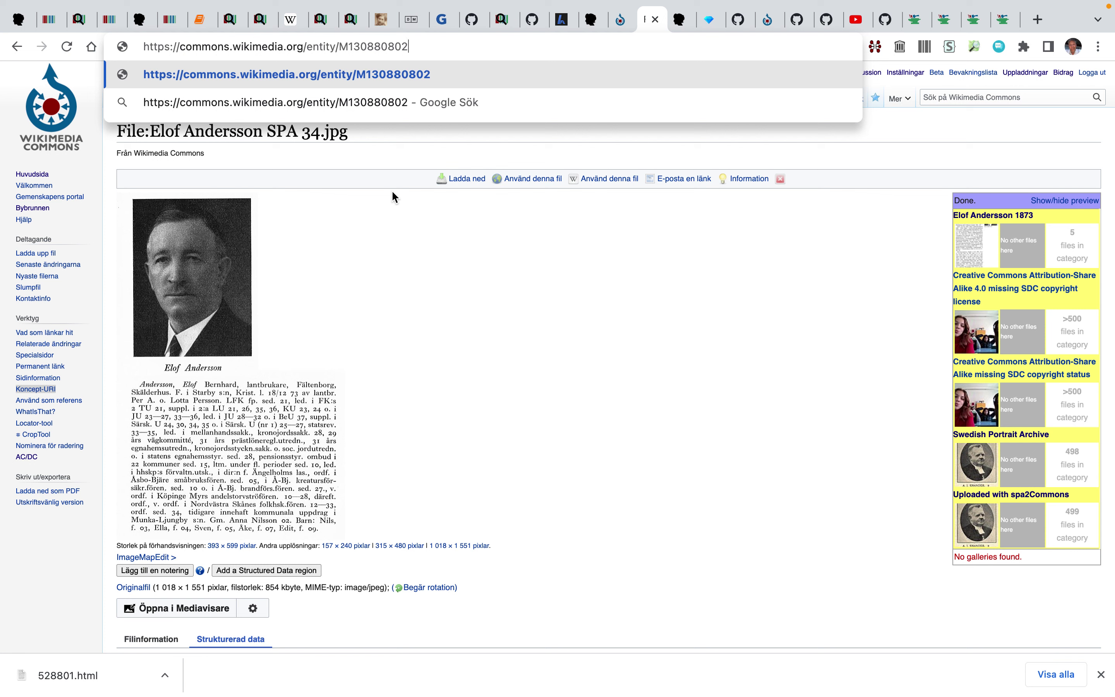
{"action": "type", "text": ".json"}
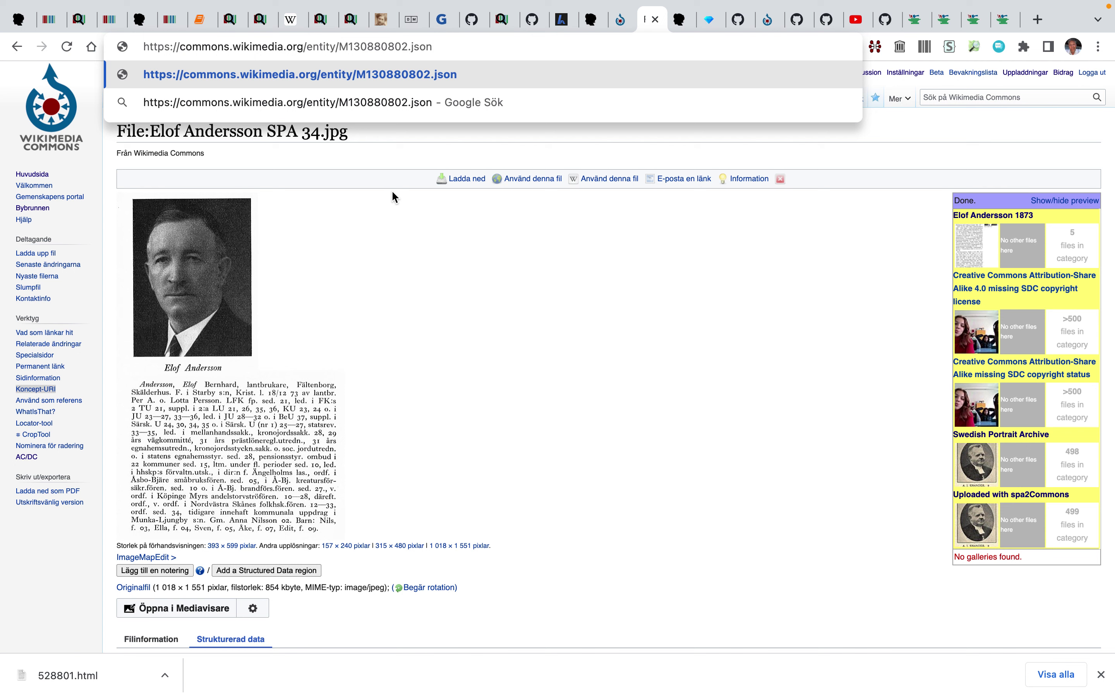
{"action": "key", "text": "Return"}
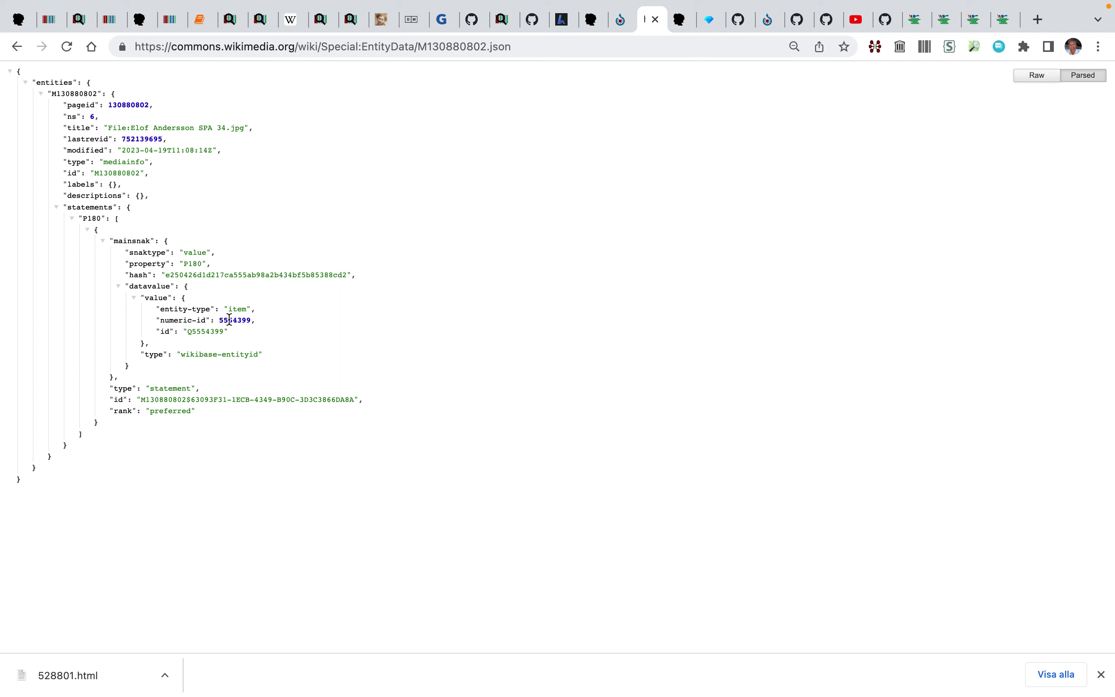
{"action": "double_click", "coordinate": [211, 331]}
{"action": "left_click", "coordinate": [655, 19]}
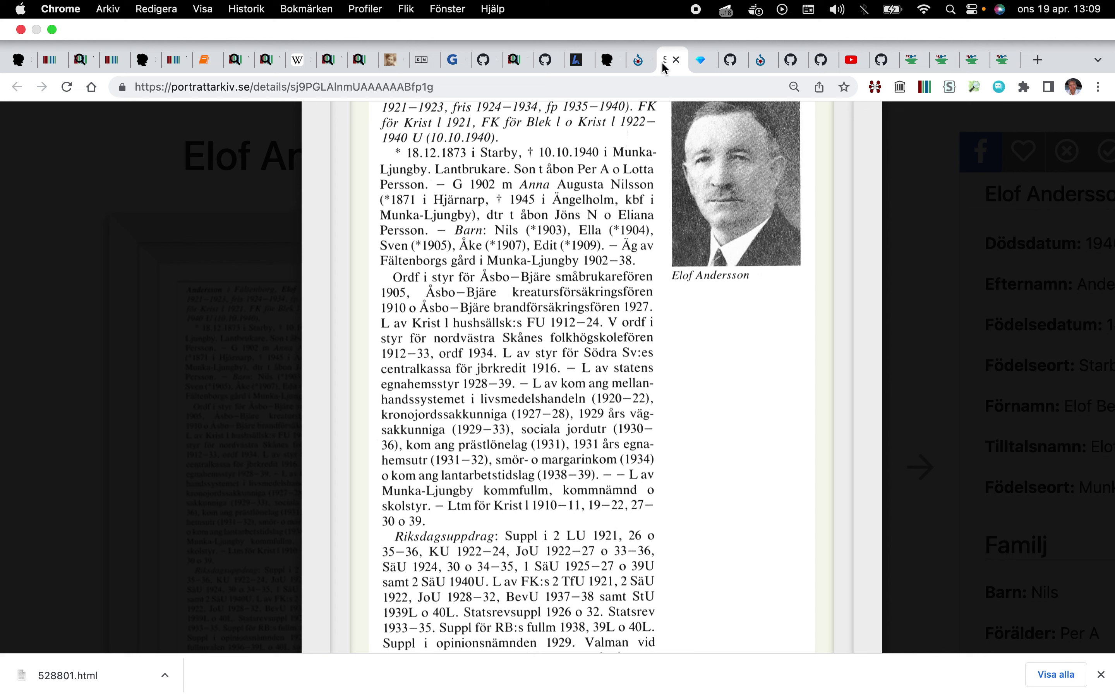
Check the address of the politician's biography page on portrattarkiv.se and return to the SPA import list in the politician's Commons category
{"action": "left_click", "coordinate": [609, 83]}
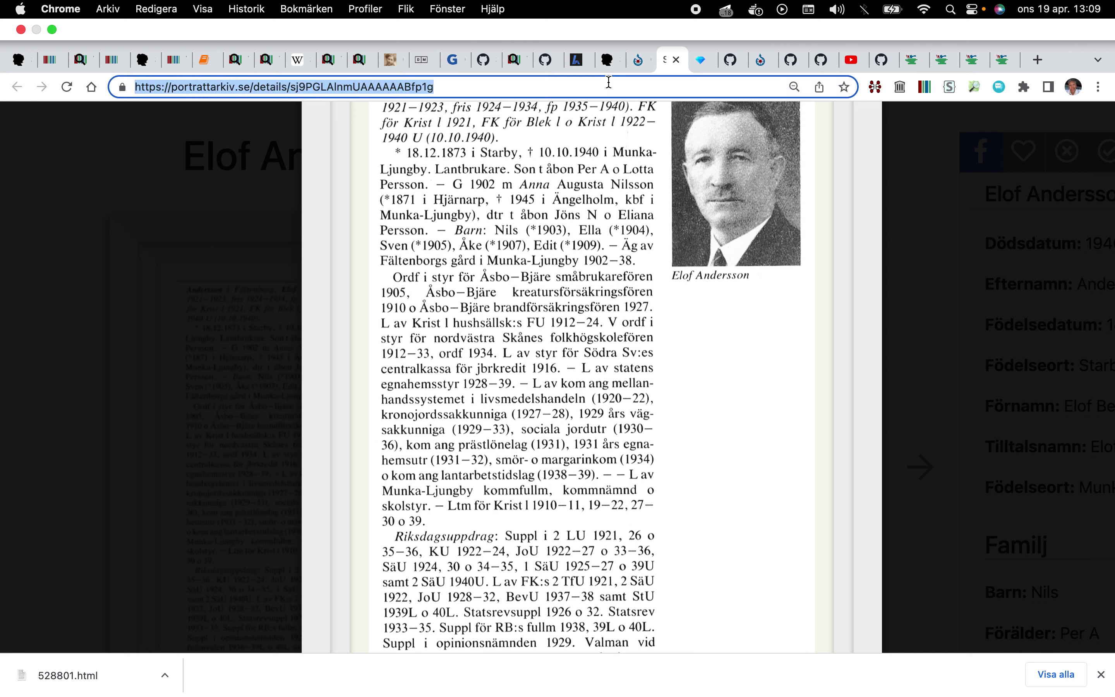
{"action": "left_click", "coordinate": [567, 131]}
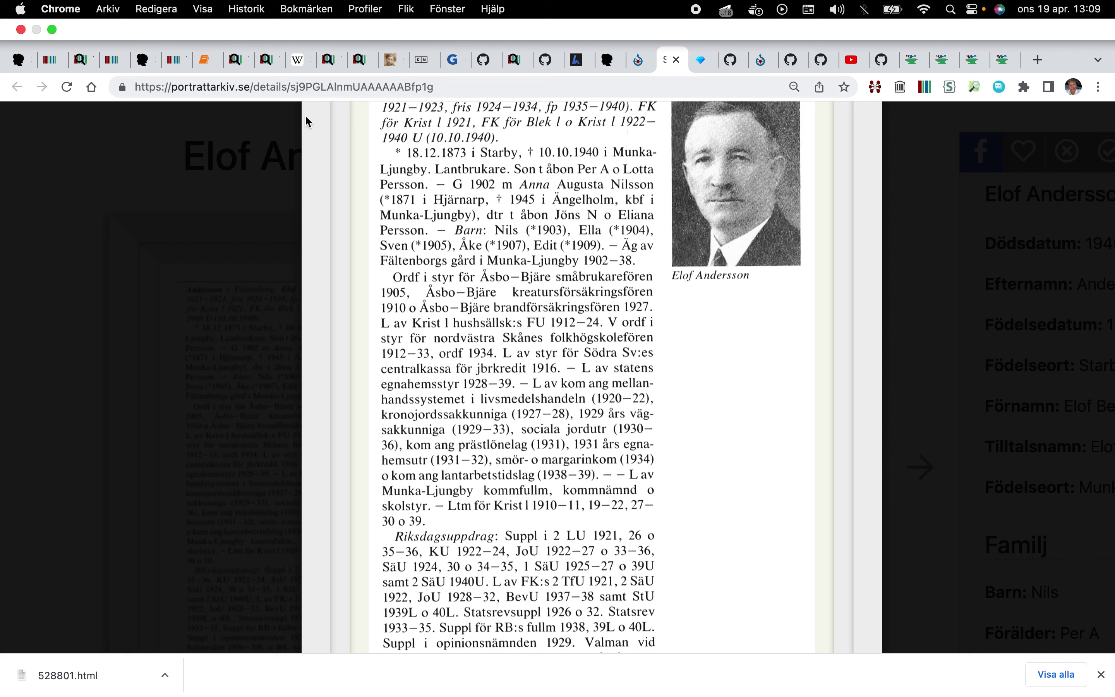
{"action": "left_click", "coordinate": [639, 65]}
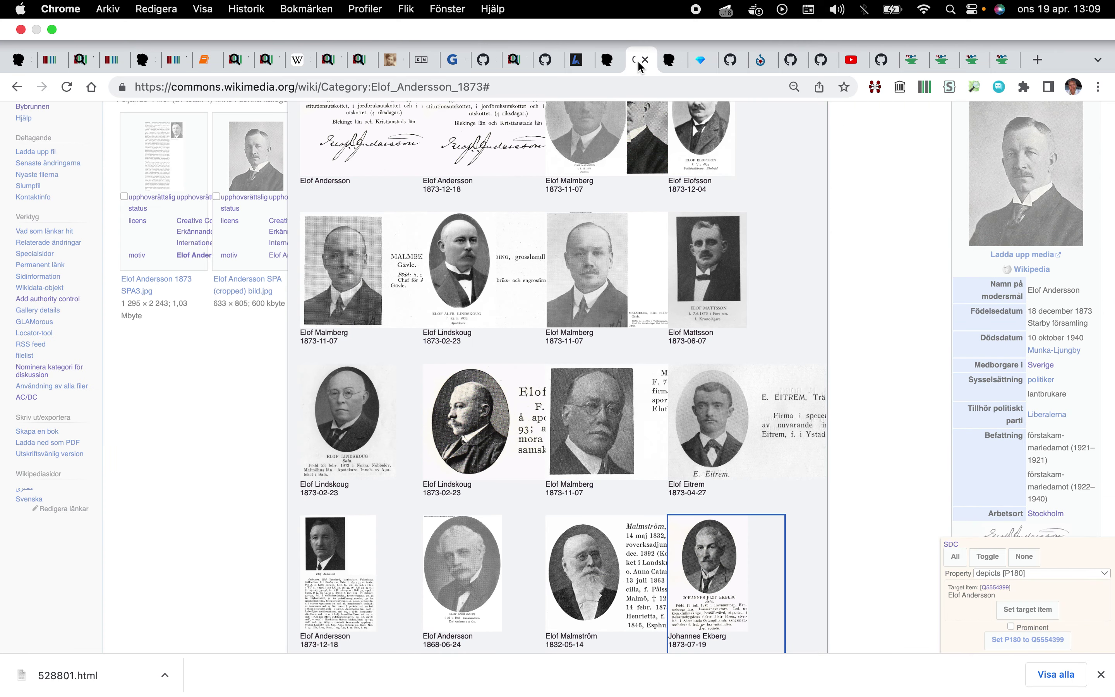
{"action": "scroll", "coordinate": [860, 272], "scroll_direction": "down", "scroll_amount": 1}
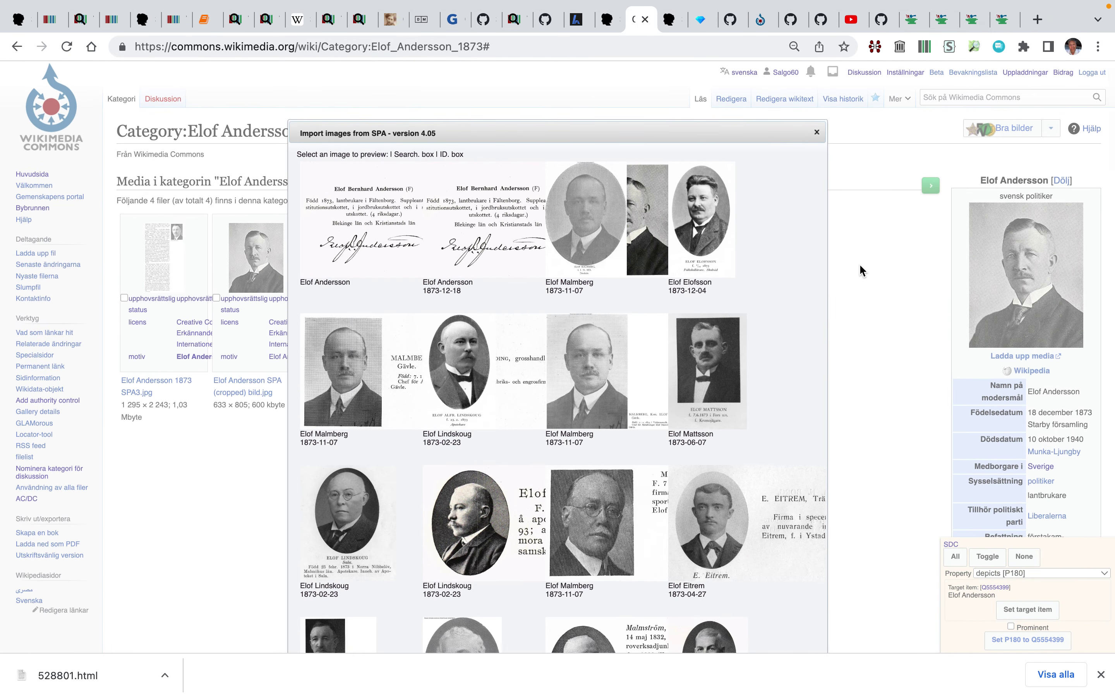
Close the SPA import list, search Wikimedia Commons for Anna Lindh and open the page of the file Anna Lindh 2002.jpg
{"action": "scroll", "coordinate": [814, 144], "scroll_direction": "down", "scroll_amount": 3}
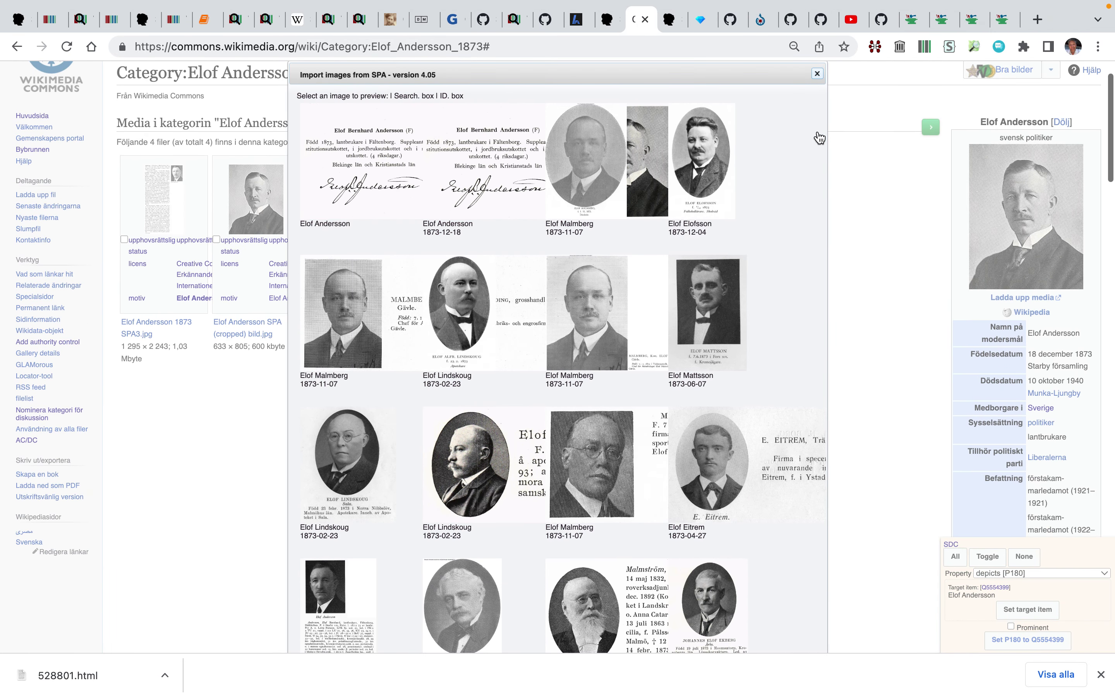
{"action": "left_click", "coordinate": [817, 74]}
{"action": "scroll", "coordinate": [819, 80], "scroll_direction": "up", "scroll_amount": 3}
{"action": "left_click", "coordinate": [940, 98]}
{"action": "type", "text": "Anna"}
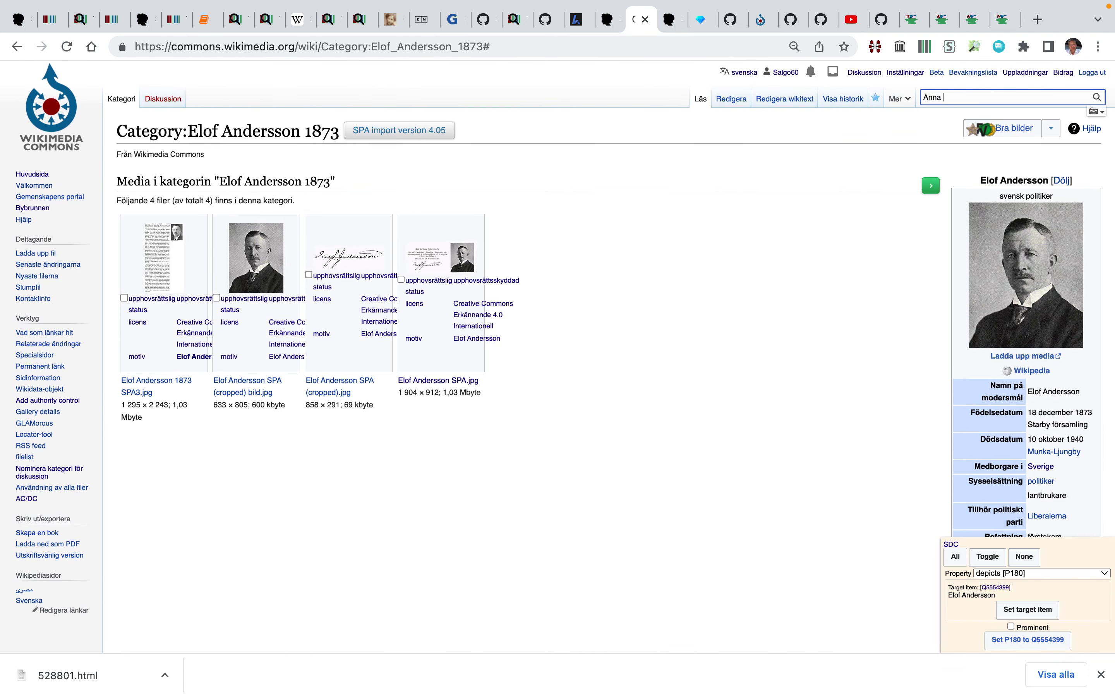
{"action": "type", "text": " Lind"}
{"action": "left_click", "coordinate": [932, 112]}
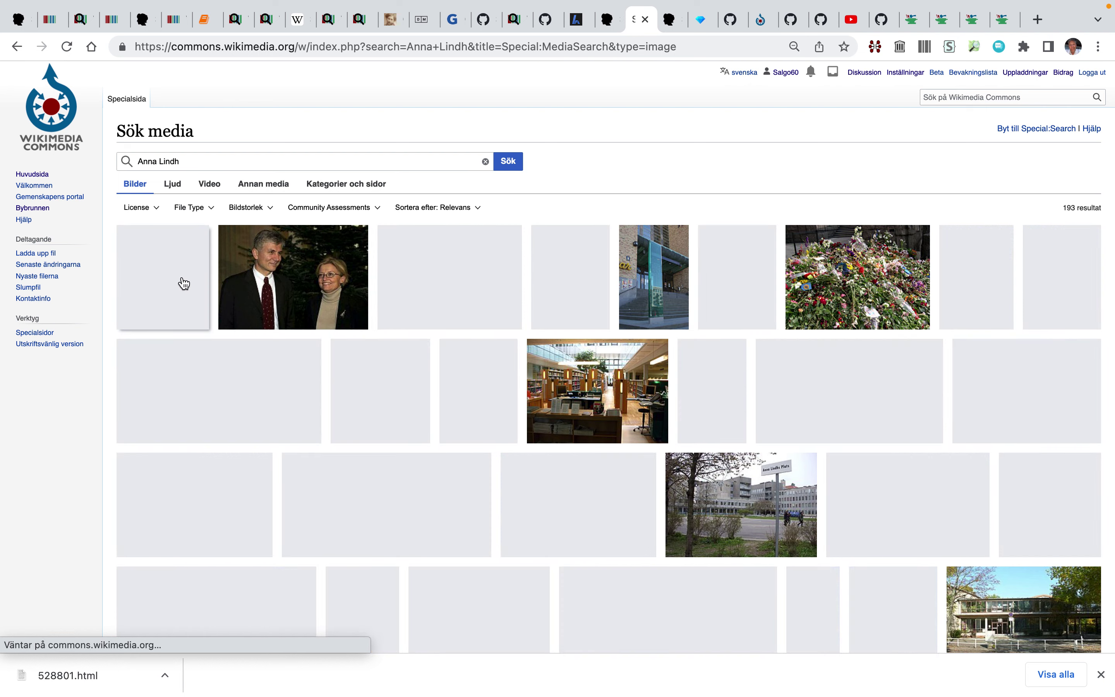
{"action": "left_click", "coordinate": [184, 283]}
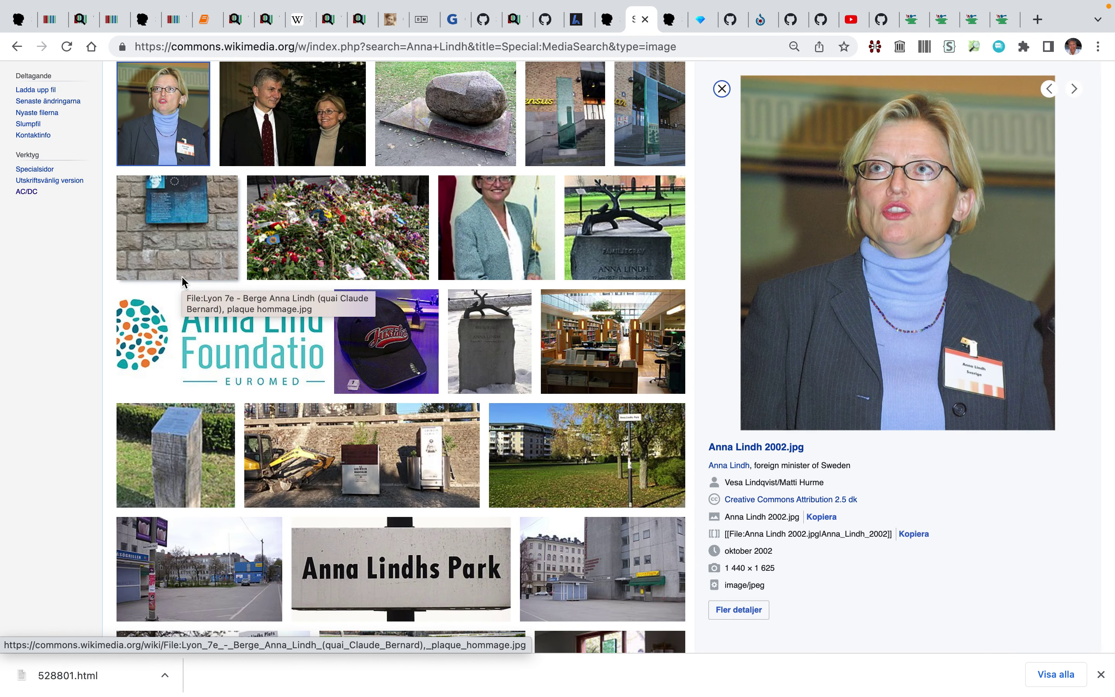
{"action": "left_click", "coordinate": [778, 450]}
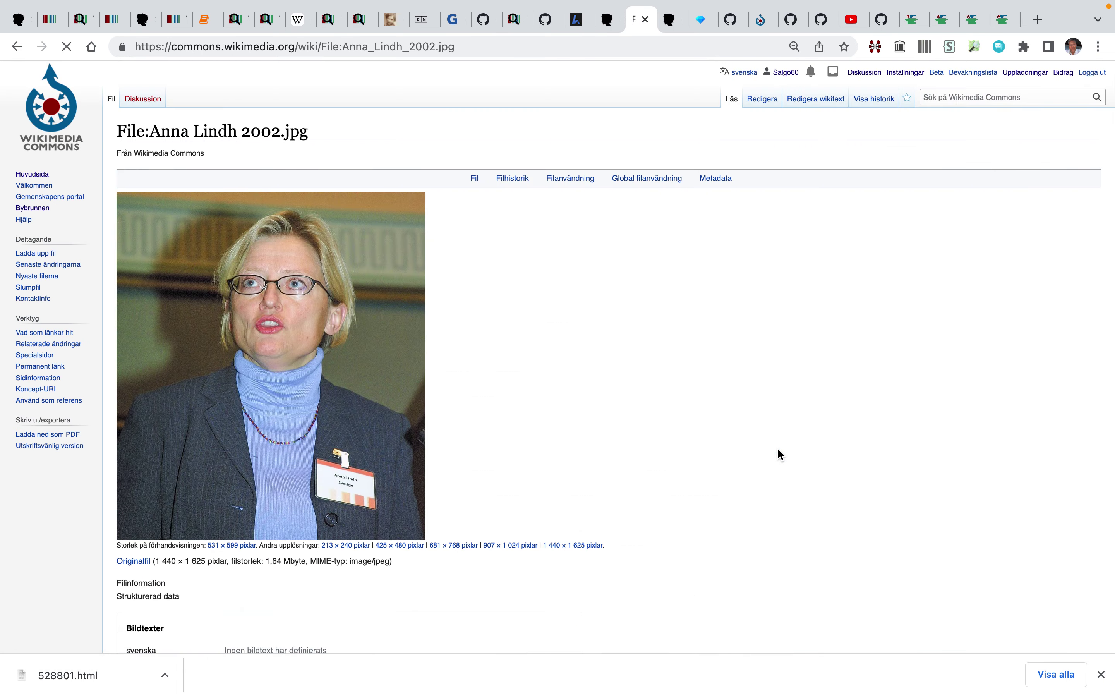
Look through the file's categories and its local and global usage, and open Category:Anna Lindh from the pages using the file
{"action": "scroll", "coordinate": [776, 447], "scroll_direction": "down", "scroll_amount": 15}
{"action": "scroll", "coordinate": [550, 431], "scroll_direction": "down", "scroll_amount": 15}
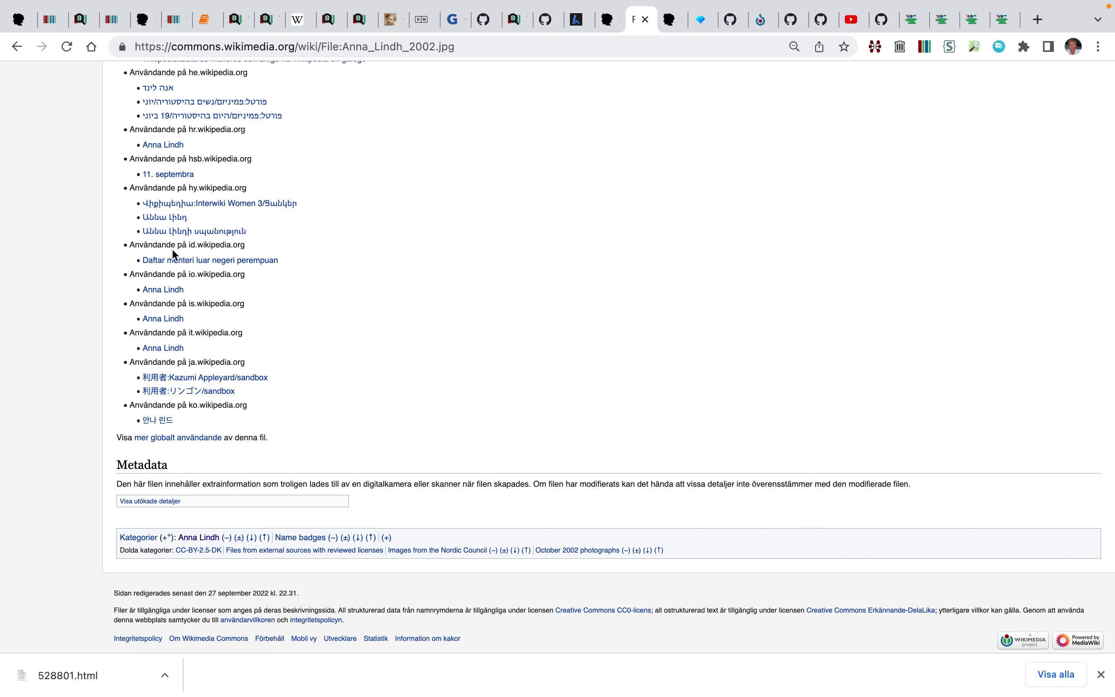
{"action": "scroll", "coordinate": [172, 251], "scroll_direction": "up", "scroll_amount": 2}
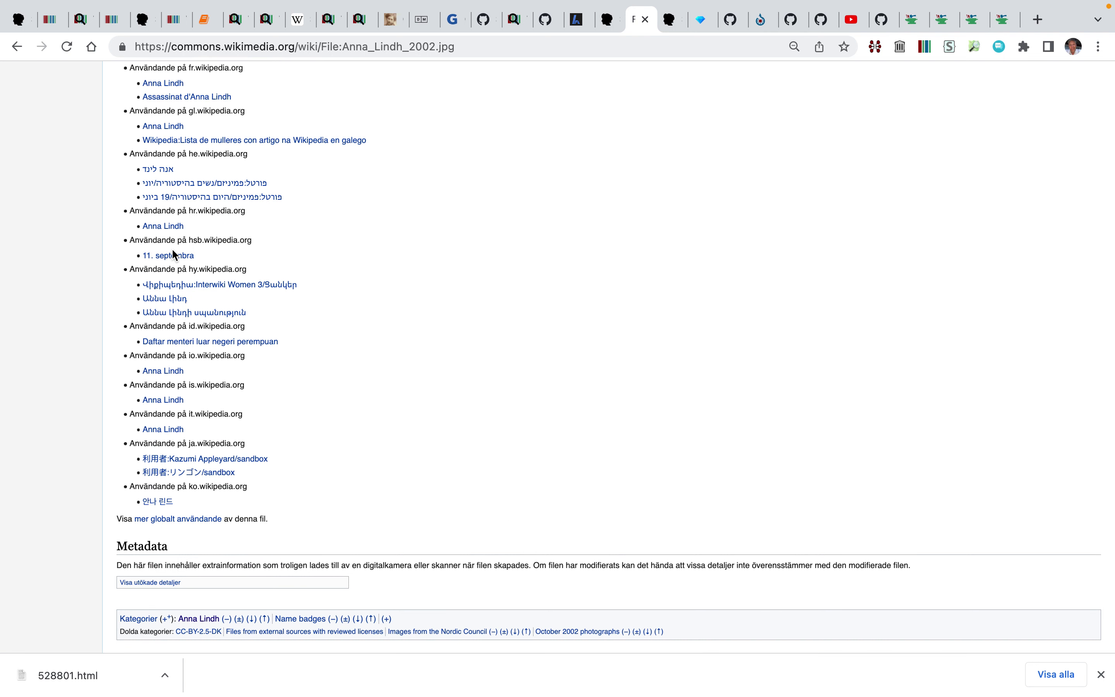
{"action": "scroll", "coordinate": [173, 251], "scroll_direction": "up", "scroll_amount": 2}
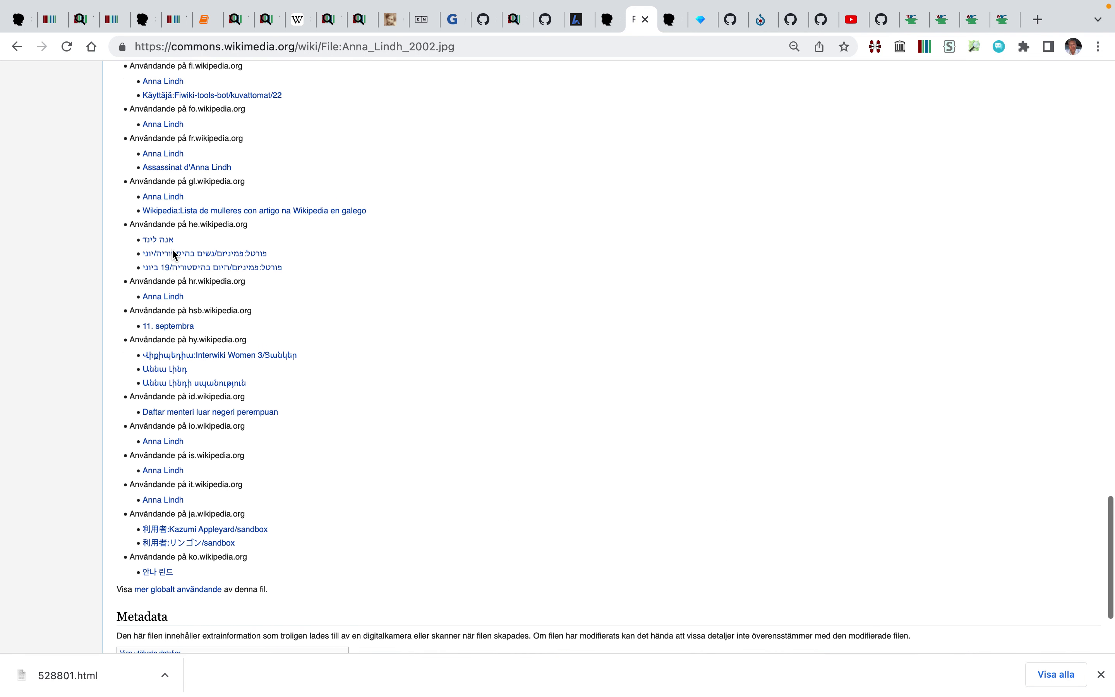
{"action": "scroll", "coordinate": [173, 251], "scroll_direction": "up", "scroll_amount": 2}
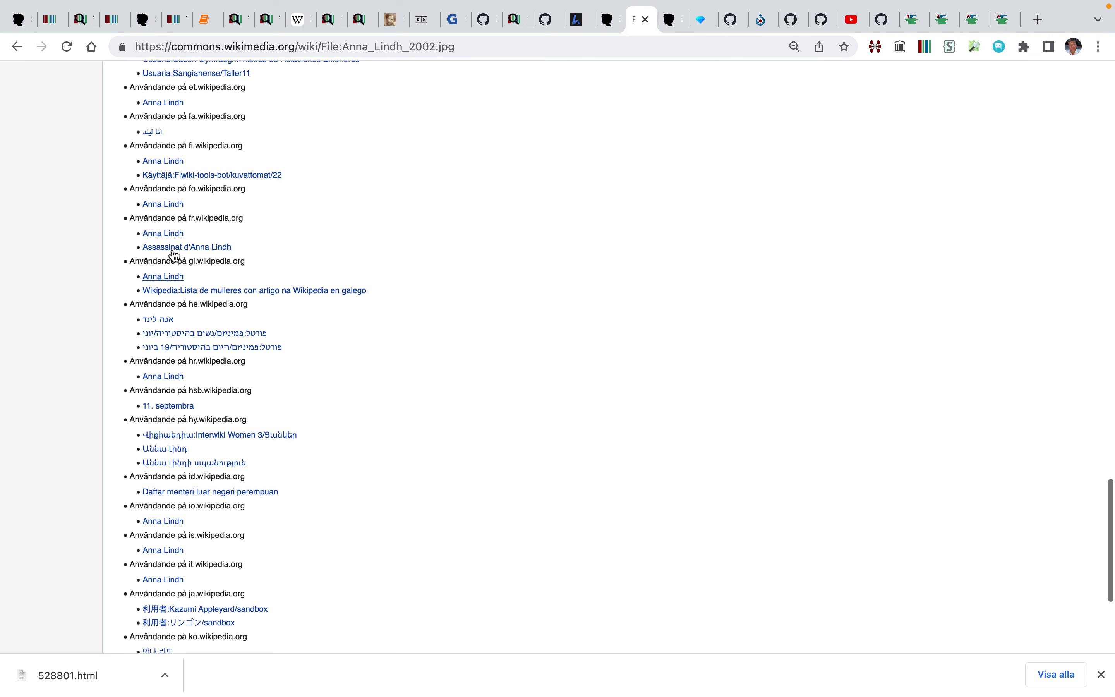
{"action": "scroll", "coordinate": [174, 256], "scroll_direction": "up", "scroll_amount": 1}
{"action": "scroll", "coordinate": [174, 257], "scroll_direction": "up", "scroll_amount": 3}
{"action": "scroll", "coordinate": [174, 256], "scroll_direction": "up", "scroll_amount": 5}
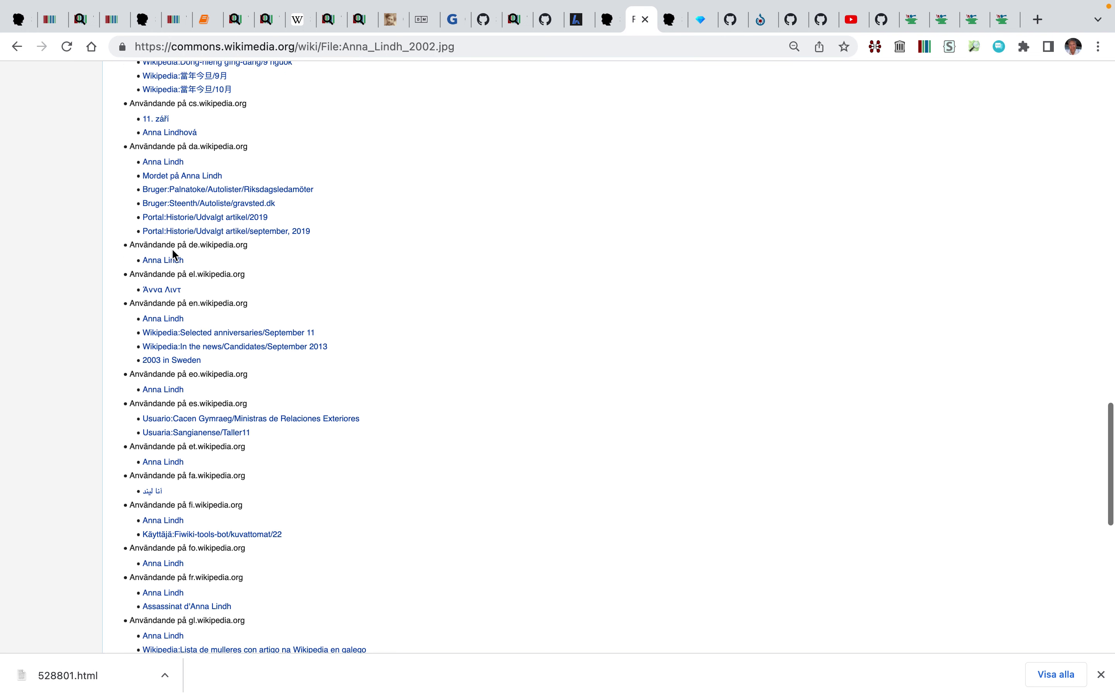
{"action": "scroll", "coordinate": [173, 253], "scroll_direction": "up", "scroll_amount": 3}
{"action": "scroll", "coordinate": [173, 249], "scroll_direction": "up", "scroll_amount": 6}
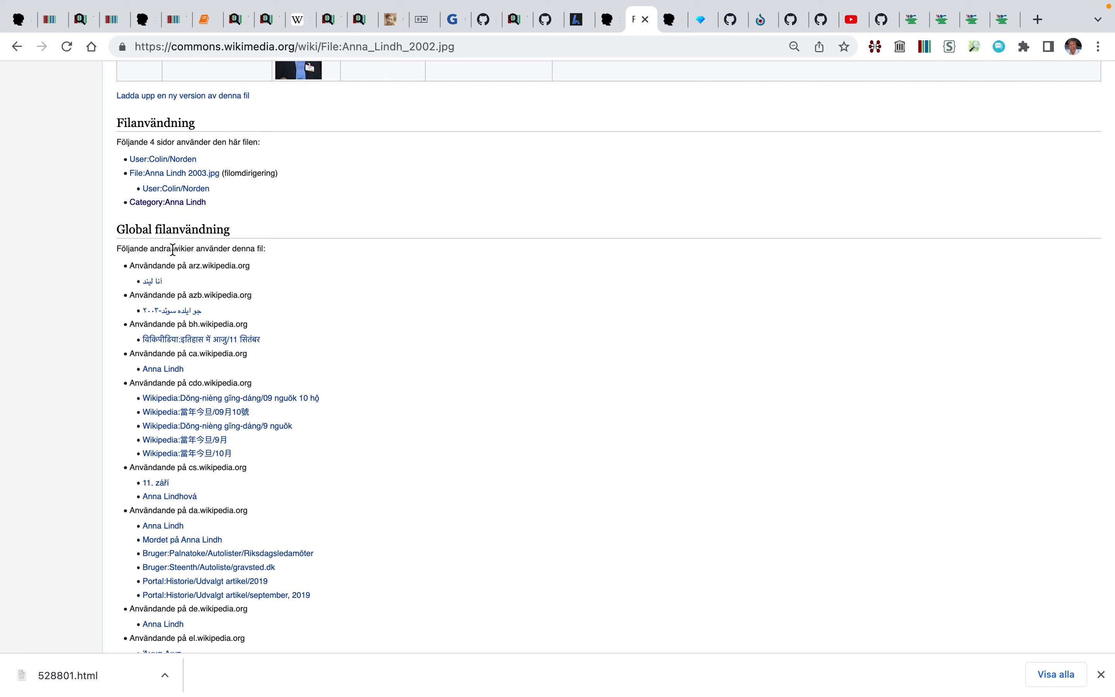
{"action": "left_click", "coordinate": [175, 203]}
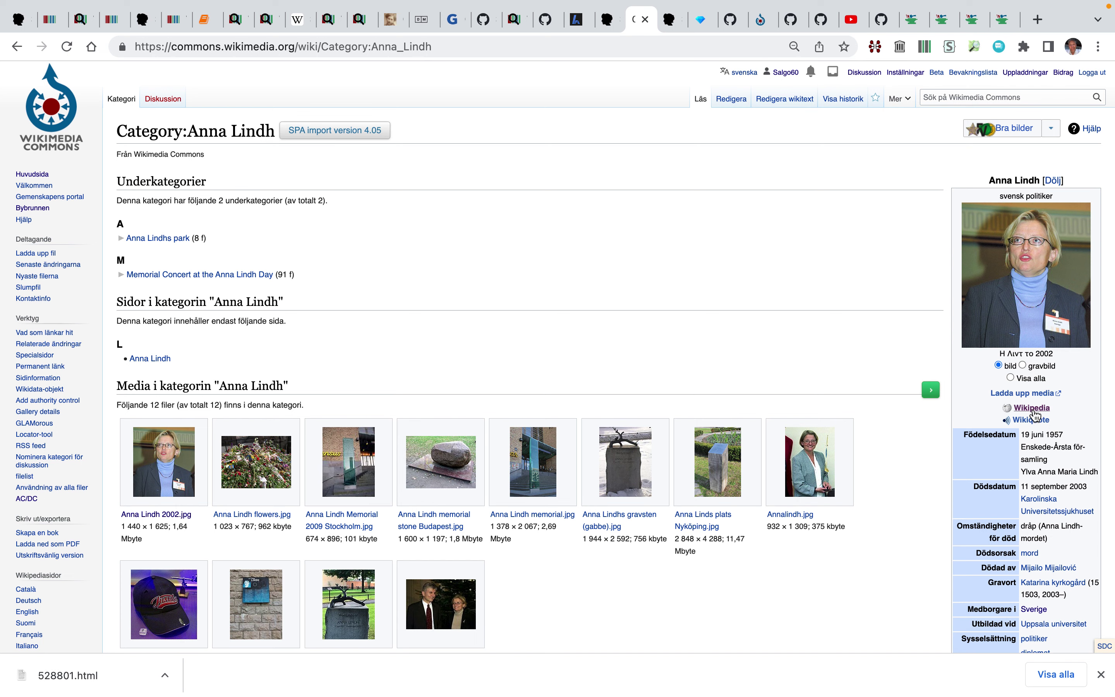
Open Anna Lindh's Swedish Wikipedia article and go from it to the list of publications on her Scholia profile
{"action": "left_click", "coordinate": [1034, 411]}
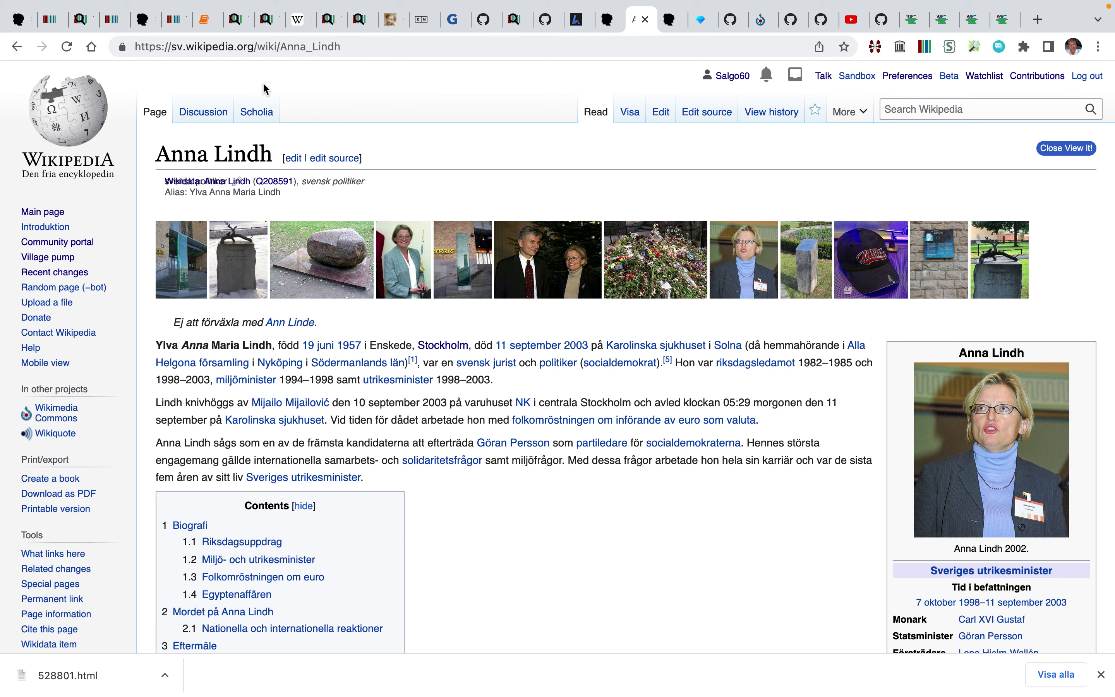
{"action": "left_click", "coordinate": [259, 117]}
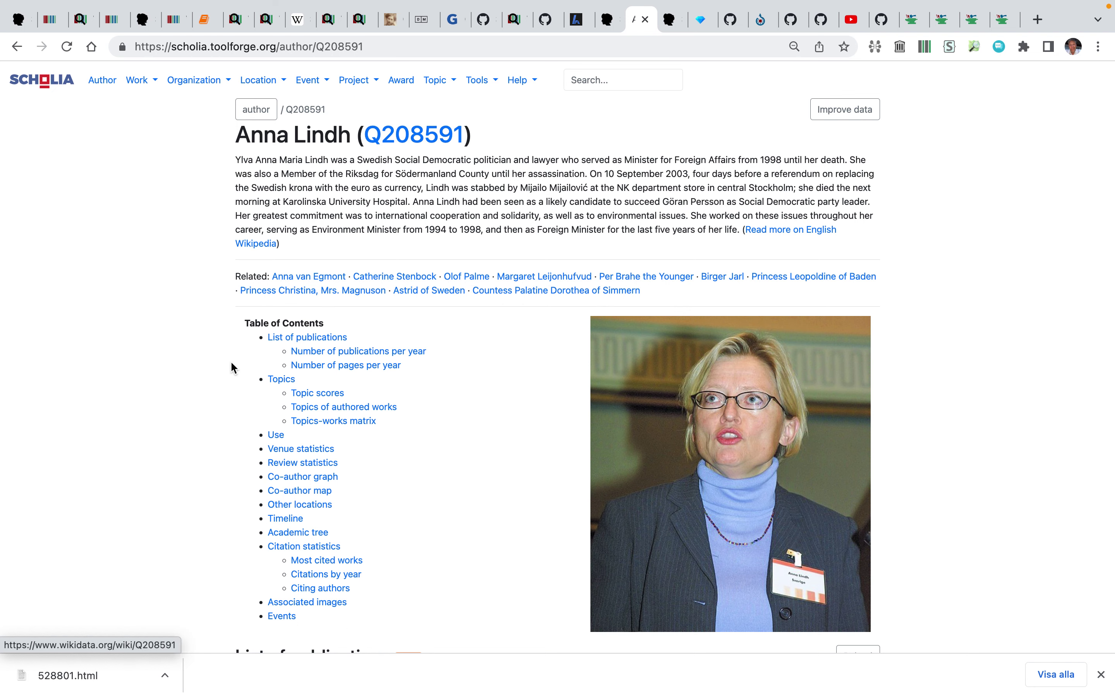
{"action": "scroll", "coordinate": [226, 369], "scroll_direction": "down", "scroll_amount": 5}
{"action": "scroll", "coordinate": [226, 376], "scroll_direction": "down", "scroll_amount": 4}
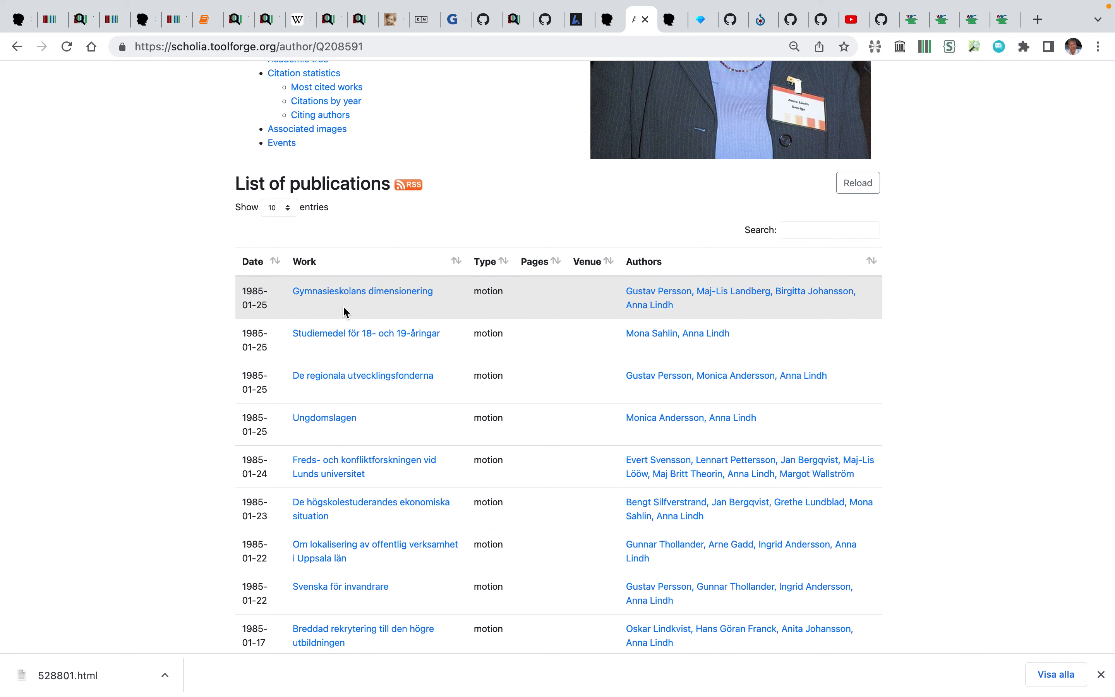
Open the motion Gymnasieskolans dimensionering from the publications list in a new tab and switch to it
{"action": "triple_click", "coordinate": [327, 293]}
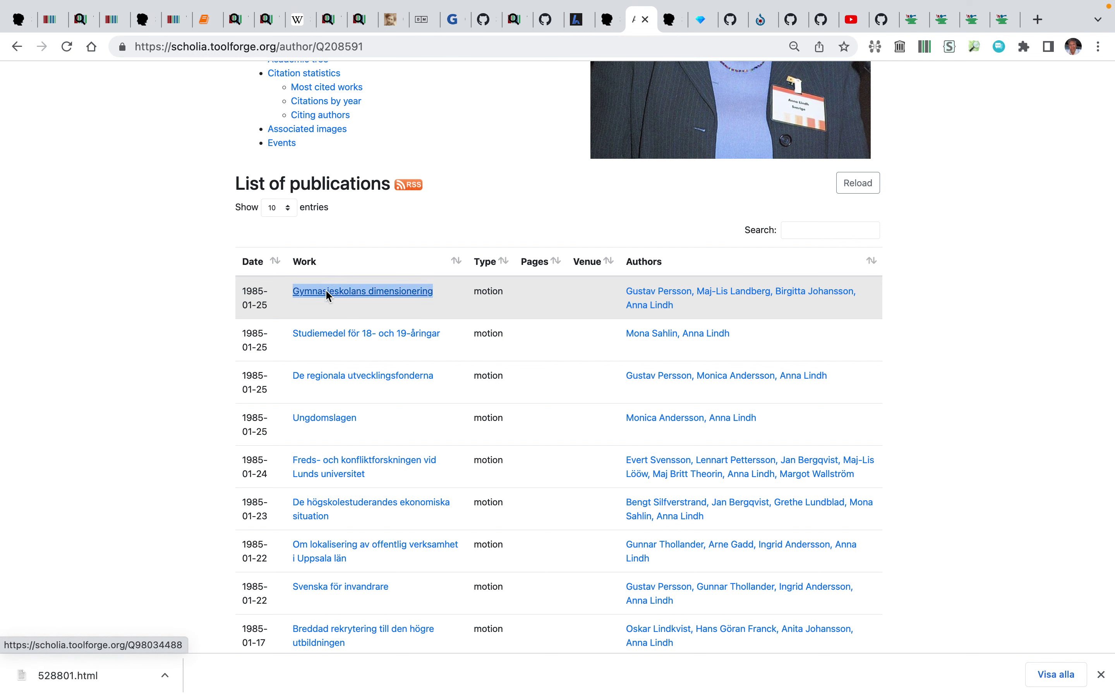
{"action": "right_click", "coordinate": [332, 295]}
{"action": "left_click", "coordinate": [339, 300]}
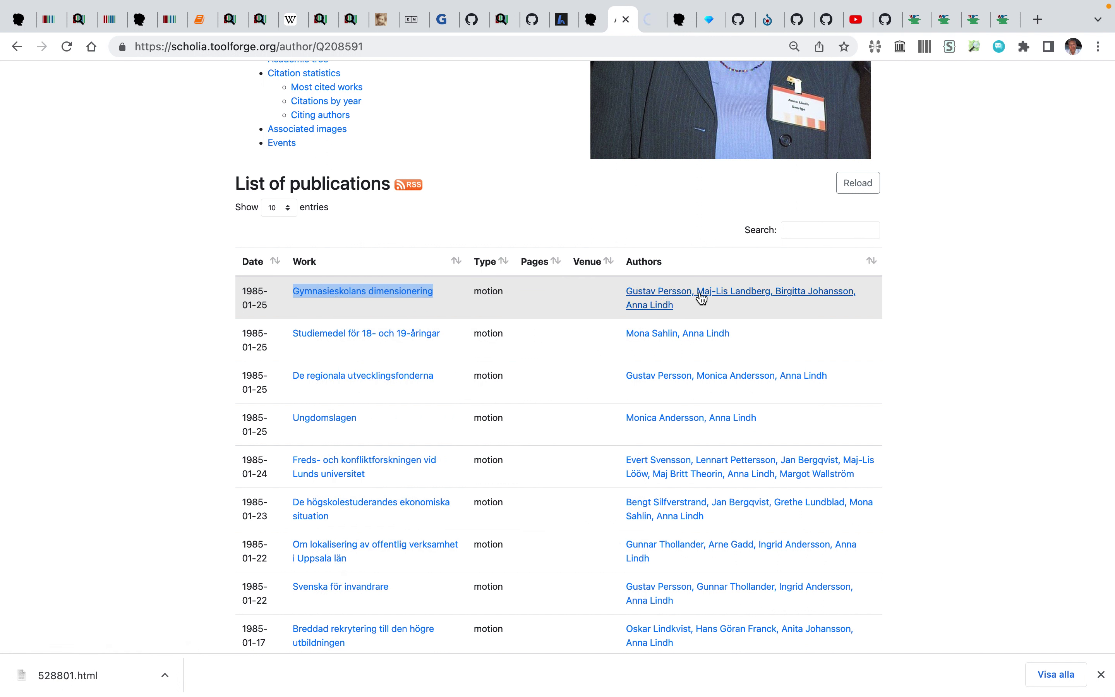
{"action": "left_click", "coordinate": [655, 22]}
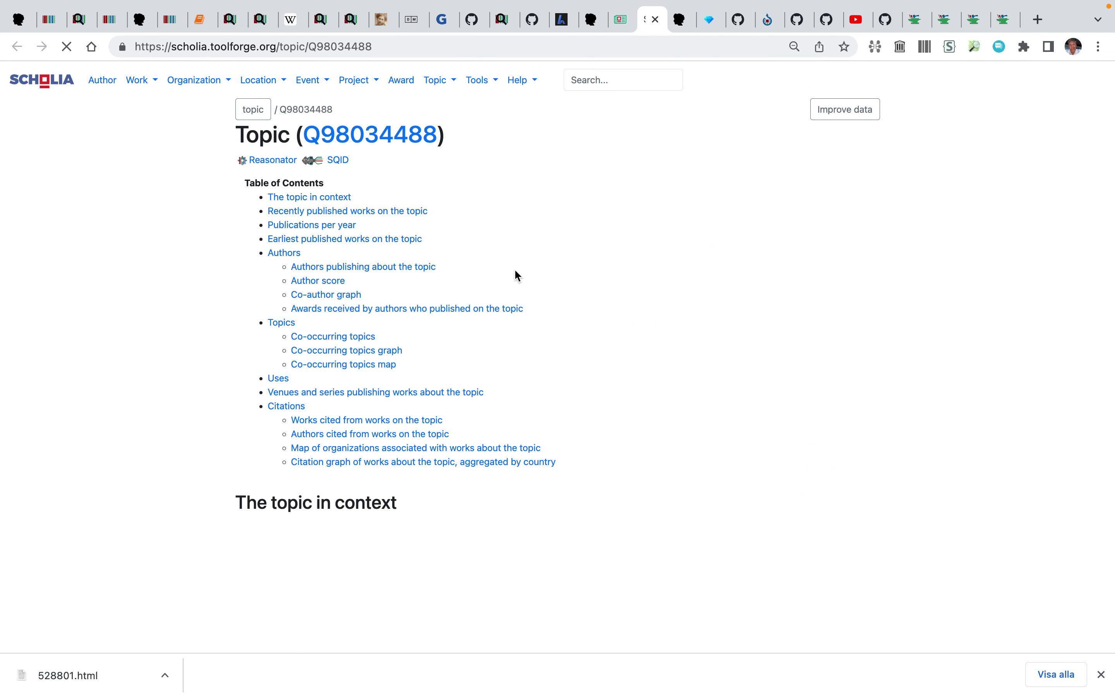
Skim the sections of the Scholia topic page for Q98034488 and return to its heading
{"action": "scroll", "coordinate": [515, 271], "scroll_direction": "down", "scroll_amount": 1}
{"action": "scroll", "coordinate": [516, 276], "scroll_direction": "down", "scroll_amount": 4}
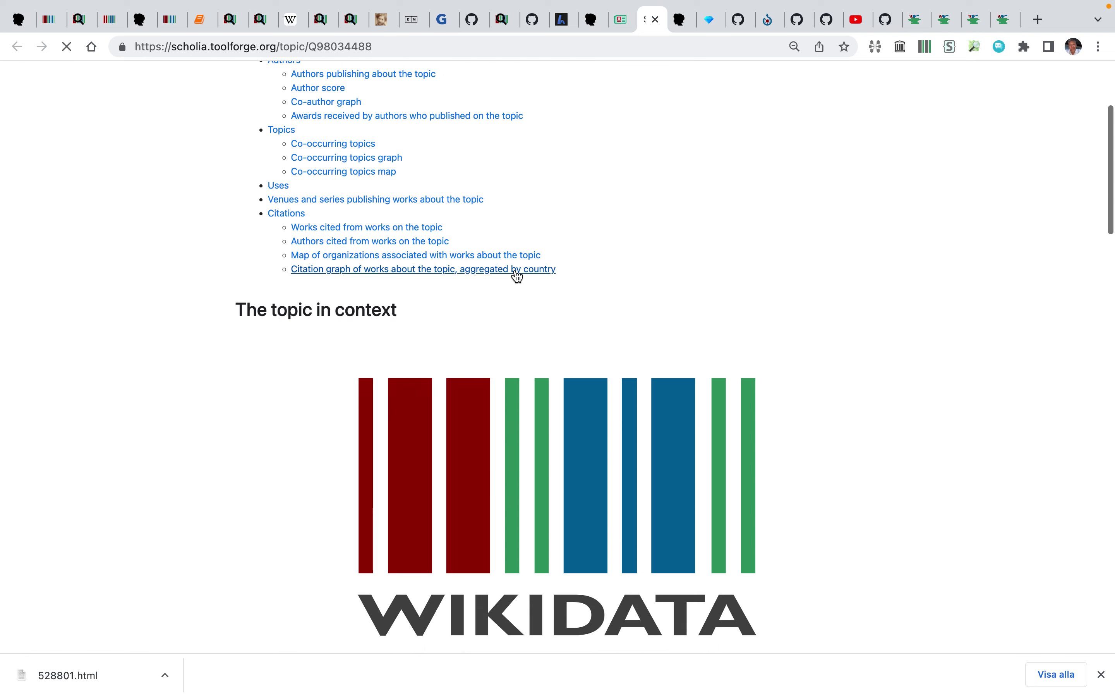
{"action": "scroll", "coordinate": [515, 274], "scroll_direction": "up", "scroll_amount": 5}
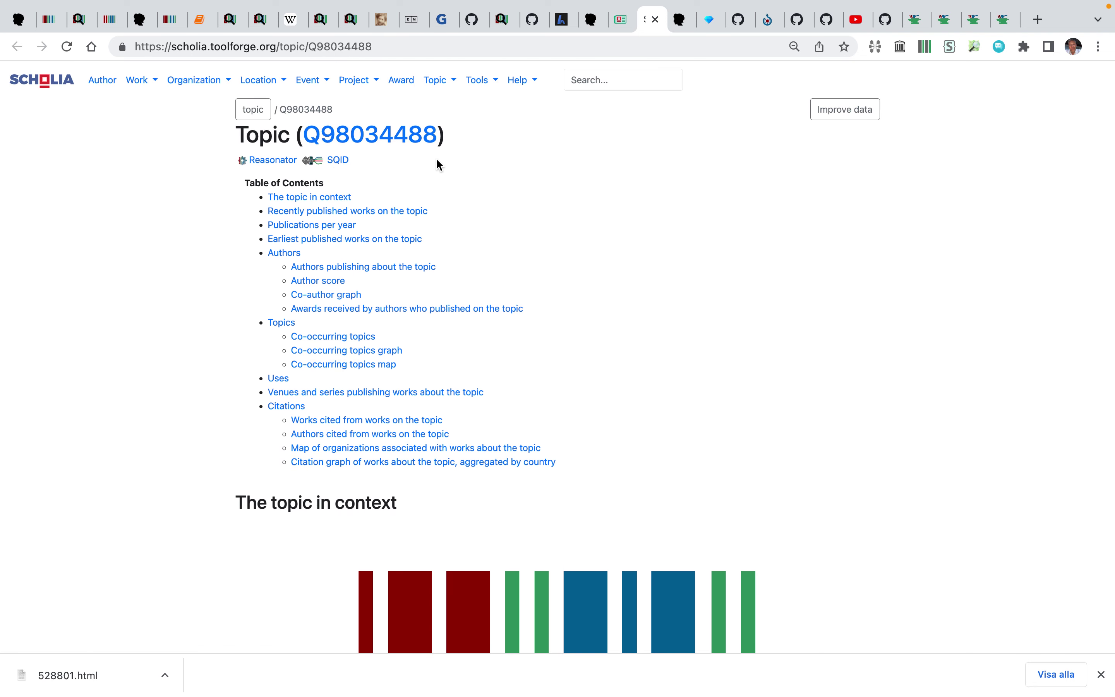
{"action": "scroll", "coordinate": [438, 165], "scroll_direction": "down", "scroll_amount": 15}
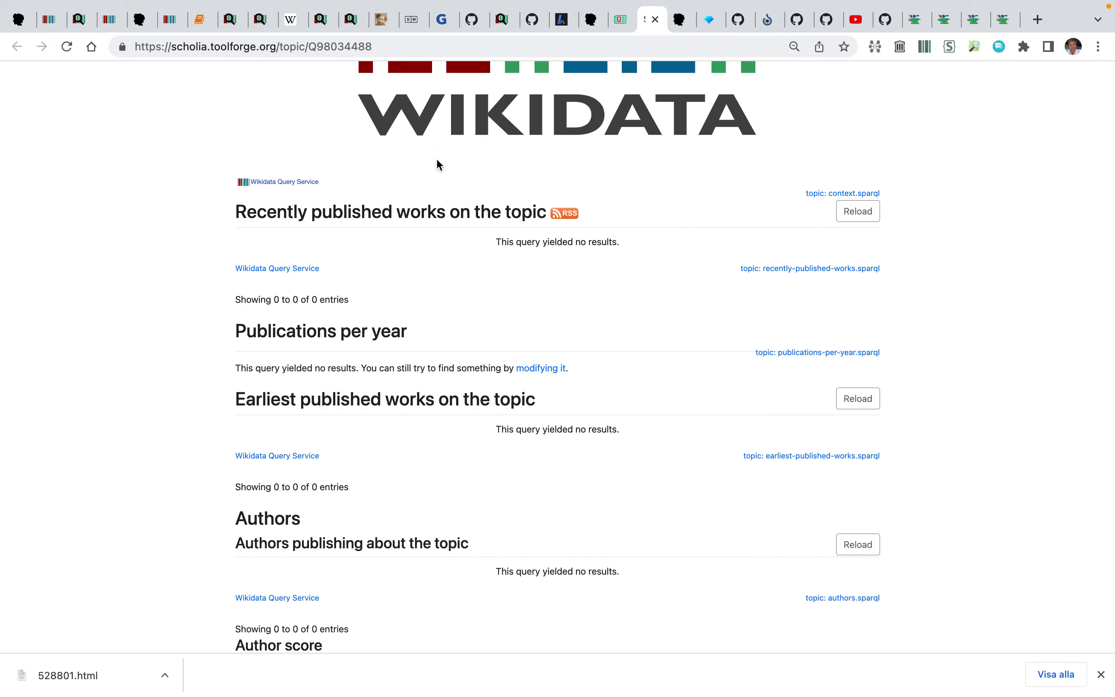
{"action": "scroll", "coordinate": [438, 165], "scroll_direction": "down", "scroll_amount": 12}
{"action": "scroll", "coordinate": [437, 156], "scroll_direction": "up", "scroll_amount": 20}
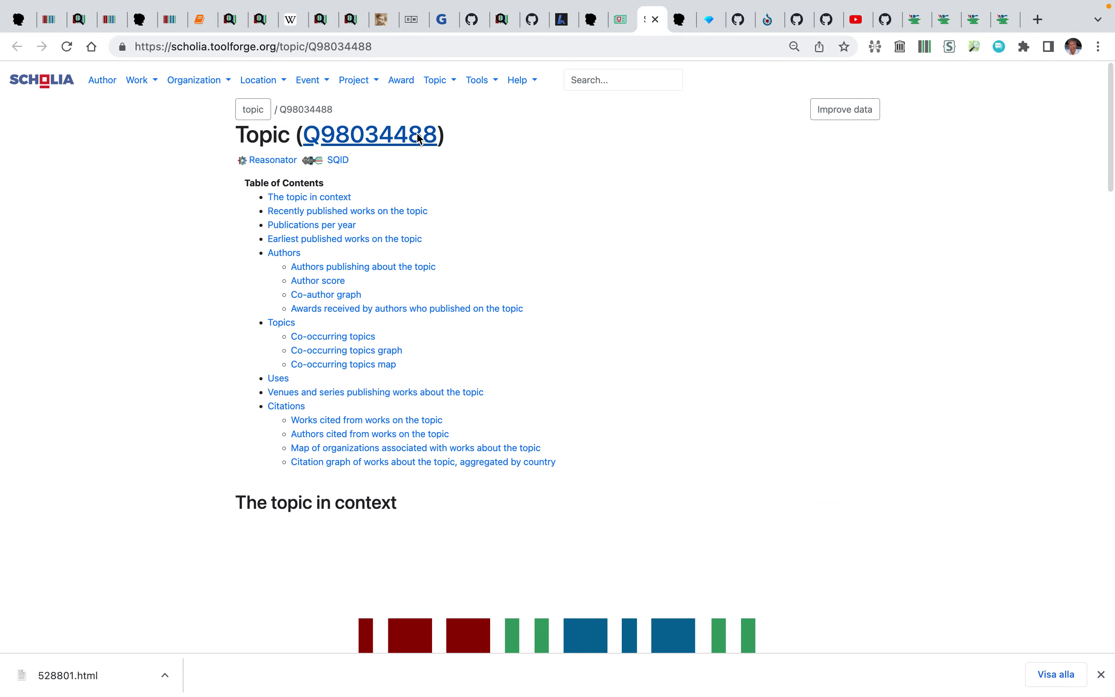
Open the motion's Wikidata item Q98034488 and examine its author, series and main subject statements
{"action": "left_click", "coordinate": [418, 140]}
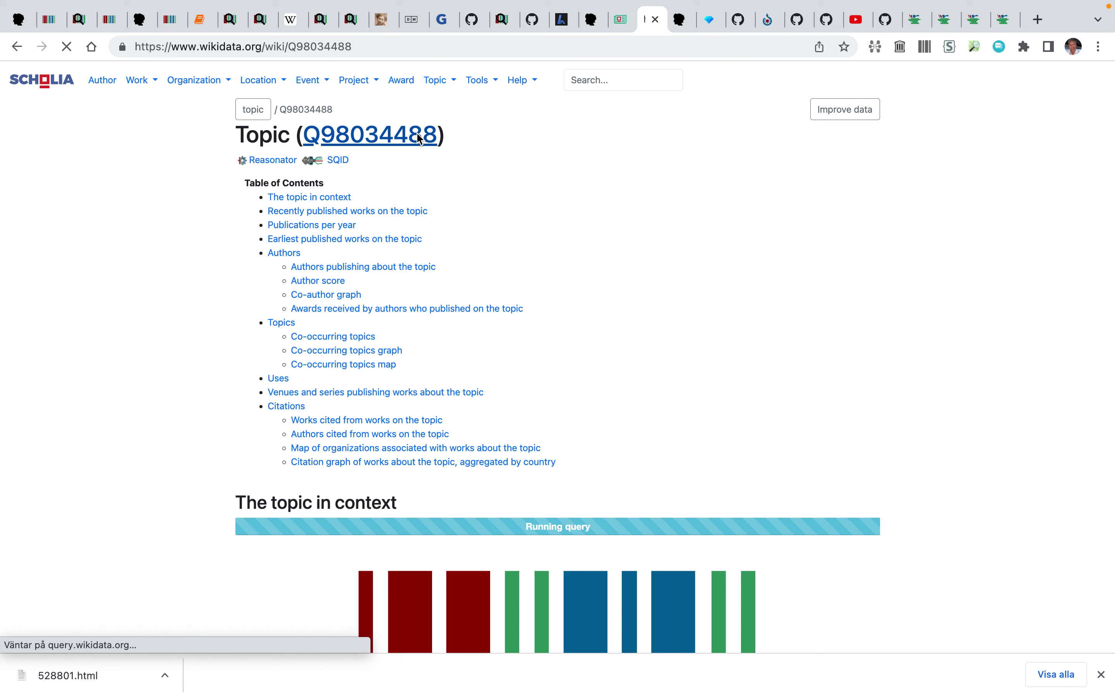
{"action": "scroll", "coordinate": [406, 175], "scroll_direction": "down", "scroll_amount": 5}
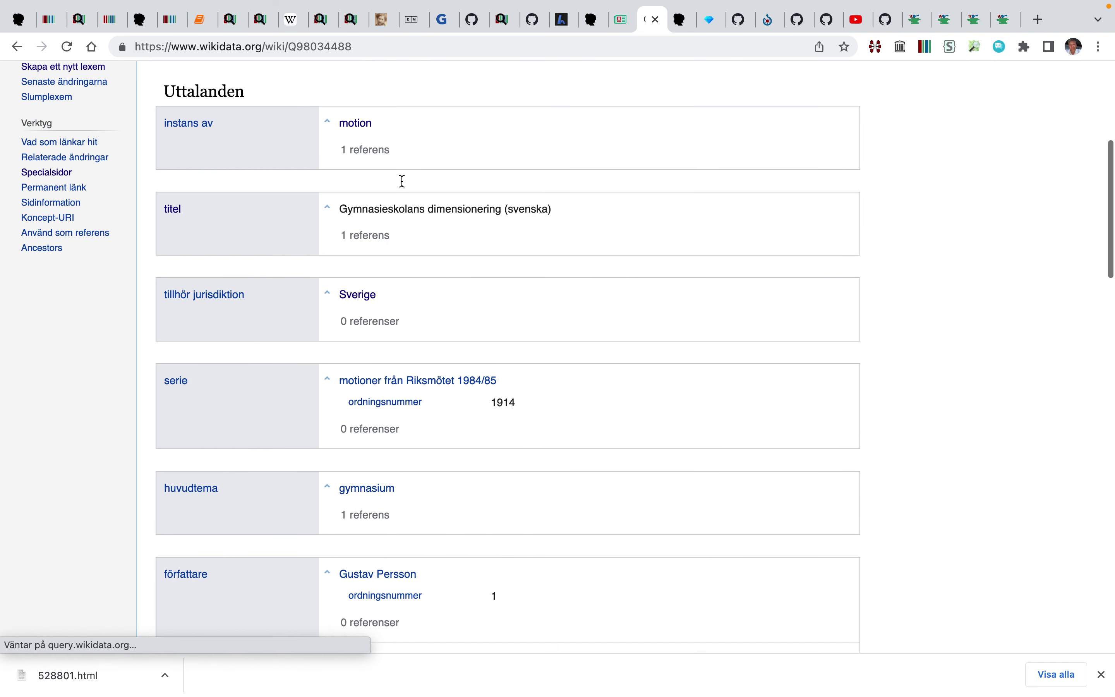
{"action": "scroll", "coordinate": [404, 185], "scroll_direction": "down", "scroll_amount": 7}
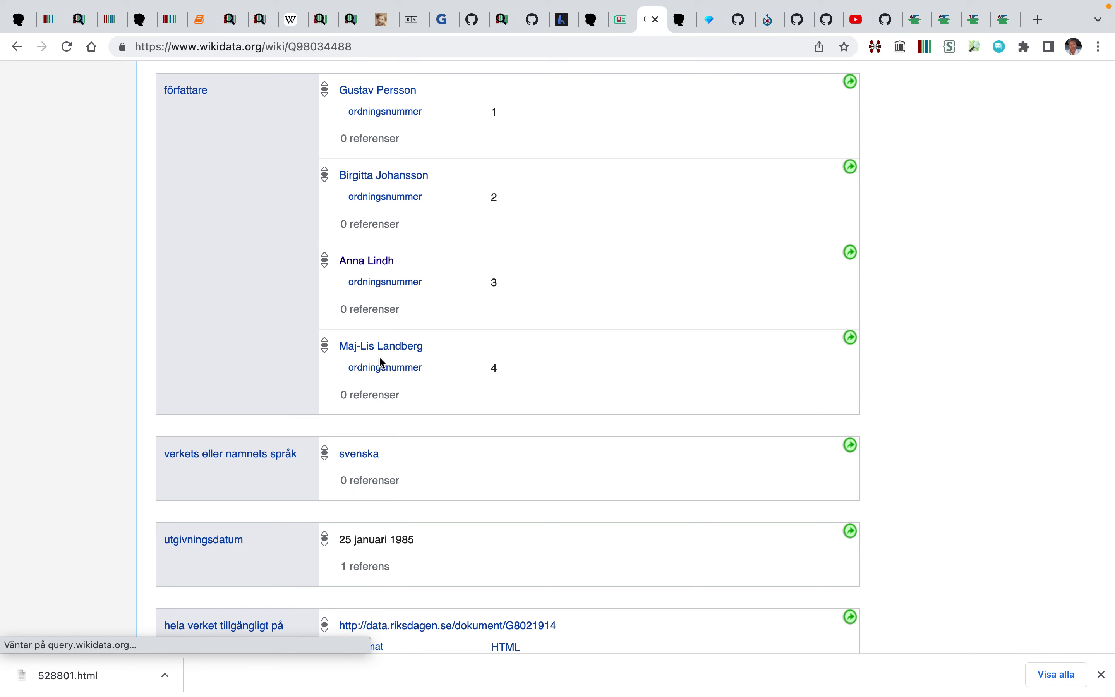
{"action": "scroll", "coordinate": [379, 355], "scroll_direction": "up", "scroll_amount": 2}
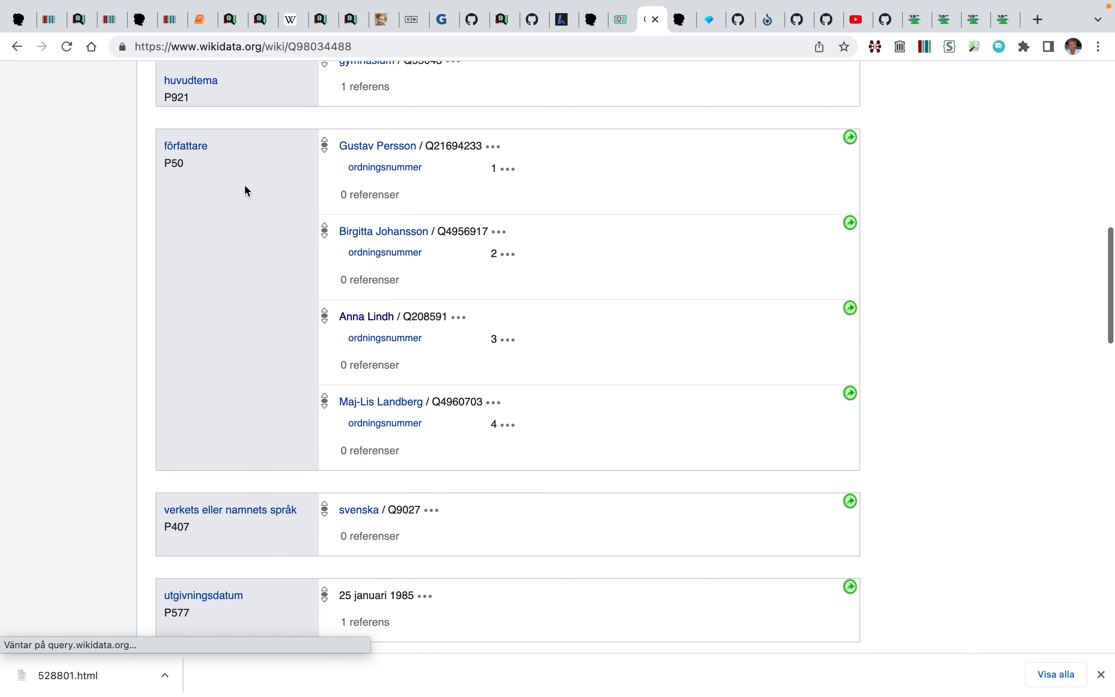
{"action": "scroll", "coordinate": [215, 199], "scroll_direction": "up", "scroll_amount": 3}
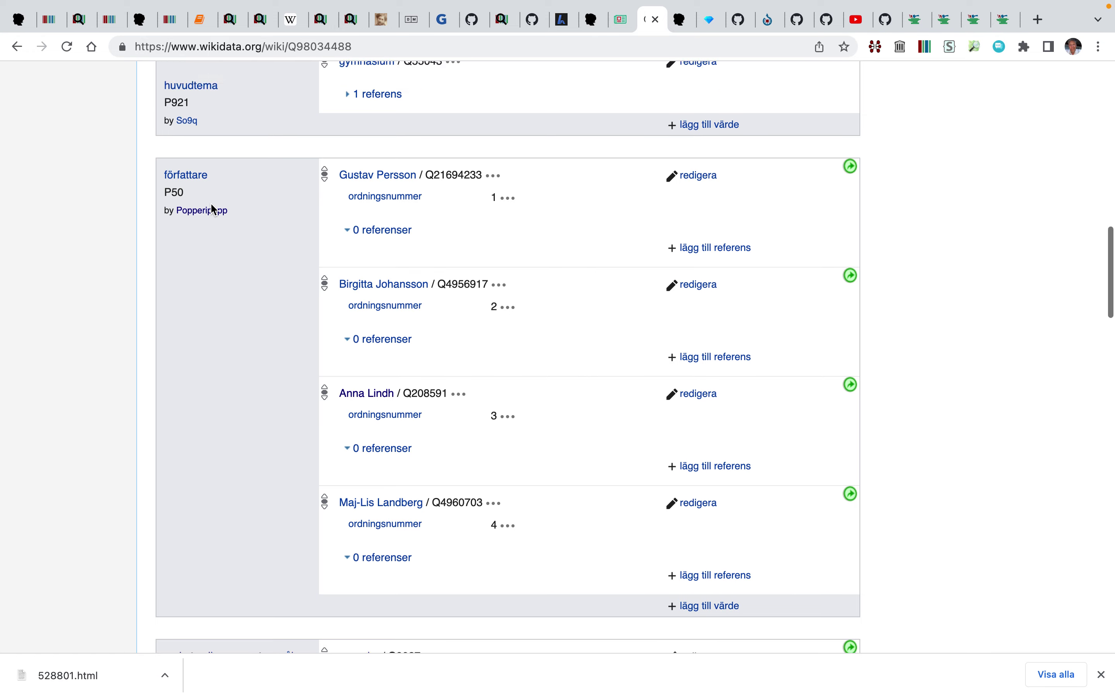
{"action": "scroll", "coordinate": [192, 175], "scroll_direction": "up", "scroll_amount": 4}
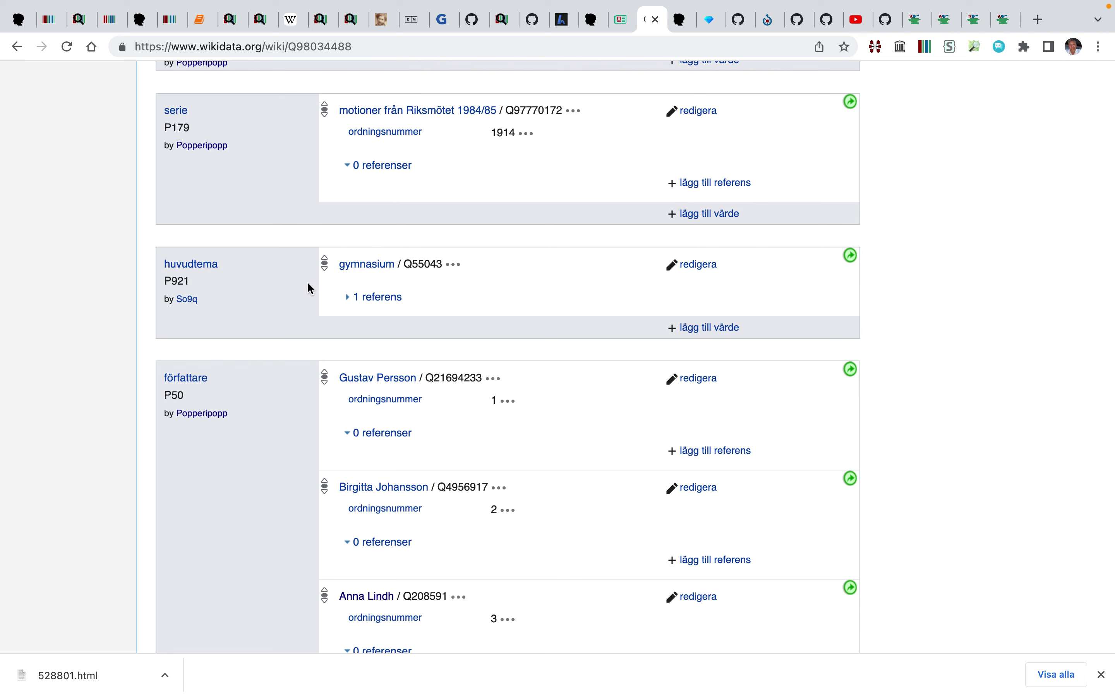
Review the motion item's labels and descriptions, authors, language, publication date, full-work links and legal citation
{"action": "scroll", "coordinate": [309, 288], "scroll_direction": "up", "scroll_amount": 4}
{"action": "scroll", "coordinate": [310, 288], "scroll_direction": "down", "scroll_amount": 4}
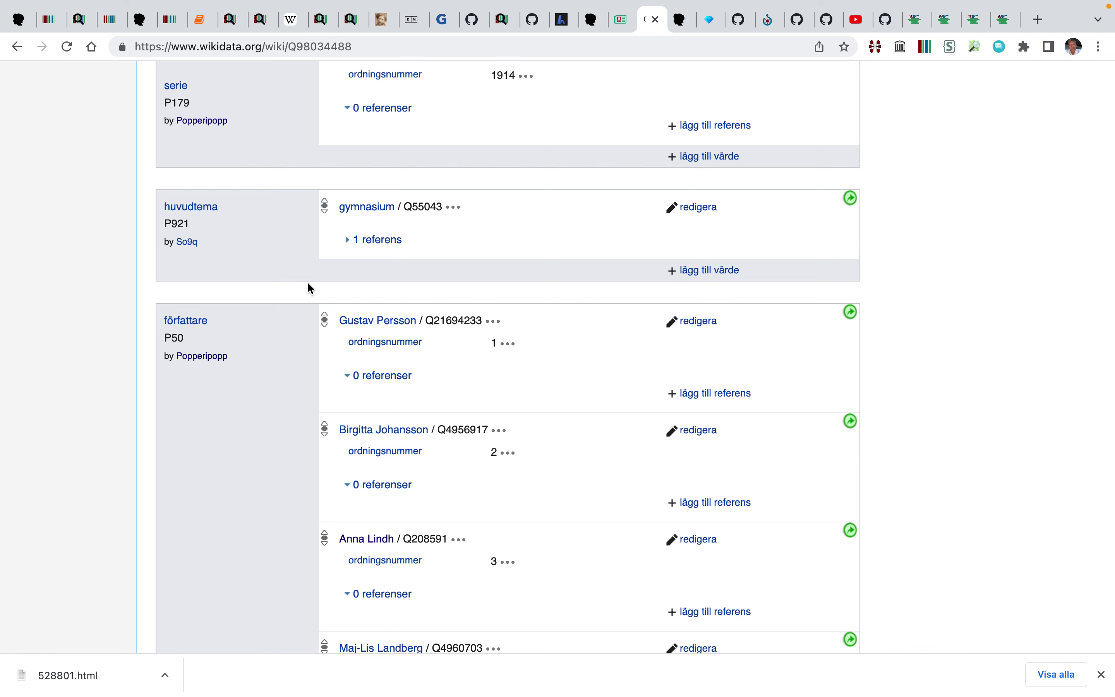
{"action": "scroll", "coordinate": [307, 279], "scroll_direction": "down", "scroll_amount": 5}
{"action": "scroll", "coordinate": [314, 242], "scroll_direction": "up", "scroll_amount": 20}
{"action": "scroll", "coordinate": [313, 243], "scroll_direction": "up", "scroll_amount": 2}
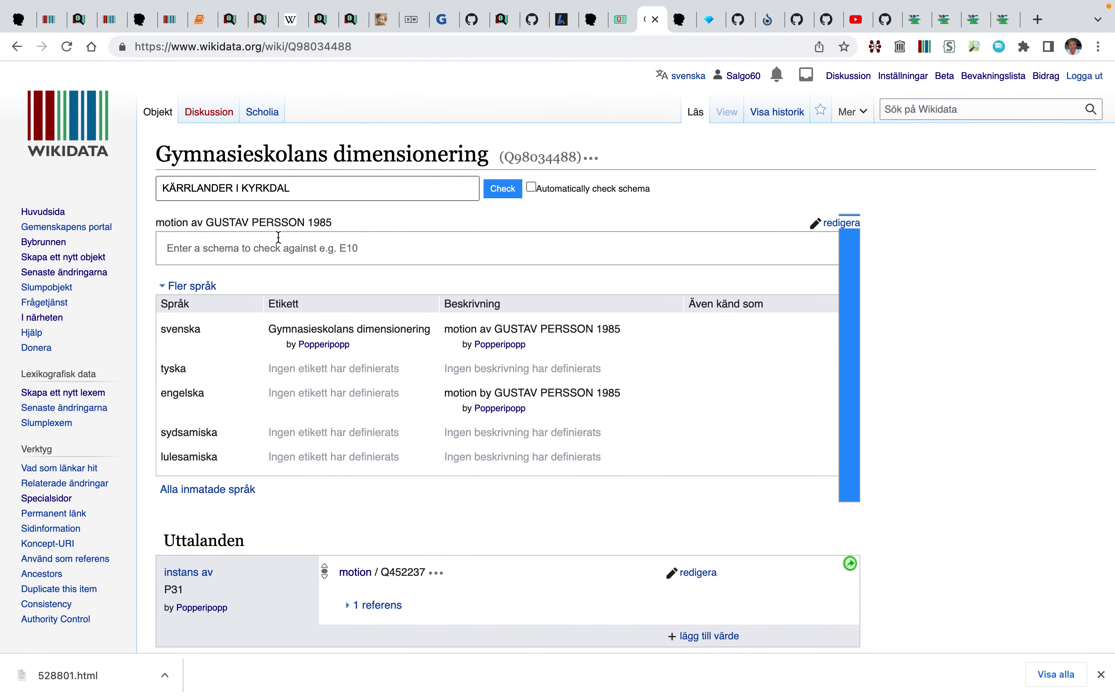
{"action": "scroll", "coordinate": [278, 237], "scroll_direction": "down", "scroll_amount": 20}
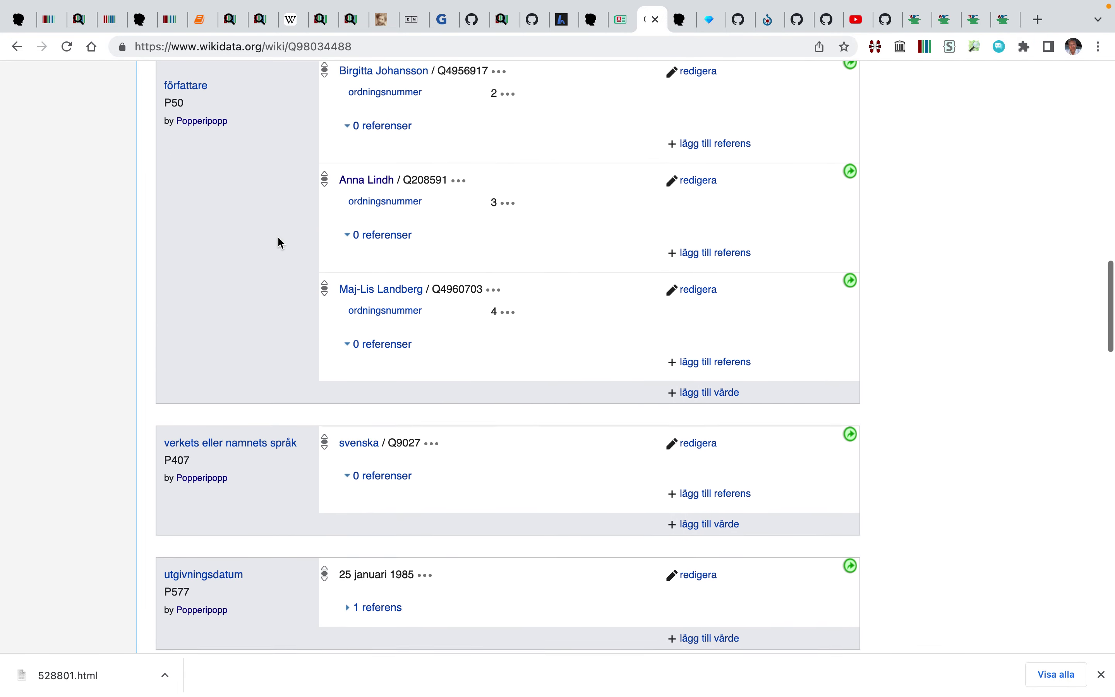
{"action": "scroll", "coordinate": [280, 243], "scroll_direction": "down", "scroll_amount": 6}
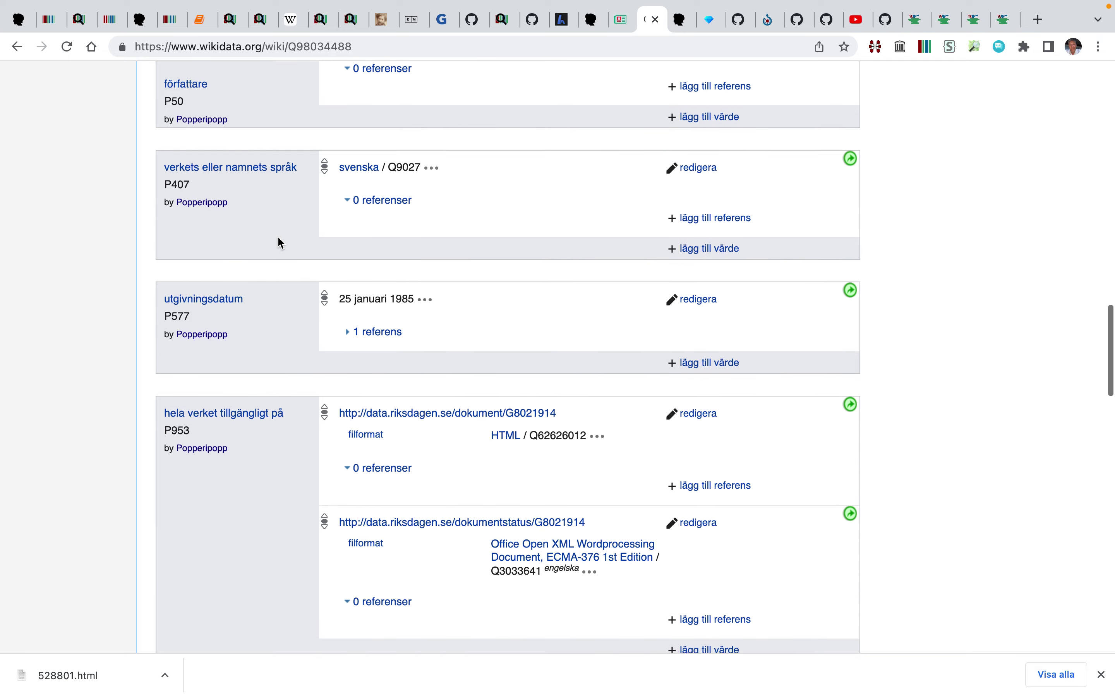
{"action": "scroll", "coordinate": [280, 243], "scroll_direction": "down", "scroll_amount": 2}
{"action": "scroll", "coordinate": [281, 243], "scroll_direction": "down", "scroll_amount": 6}
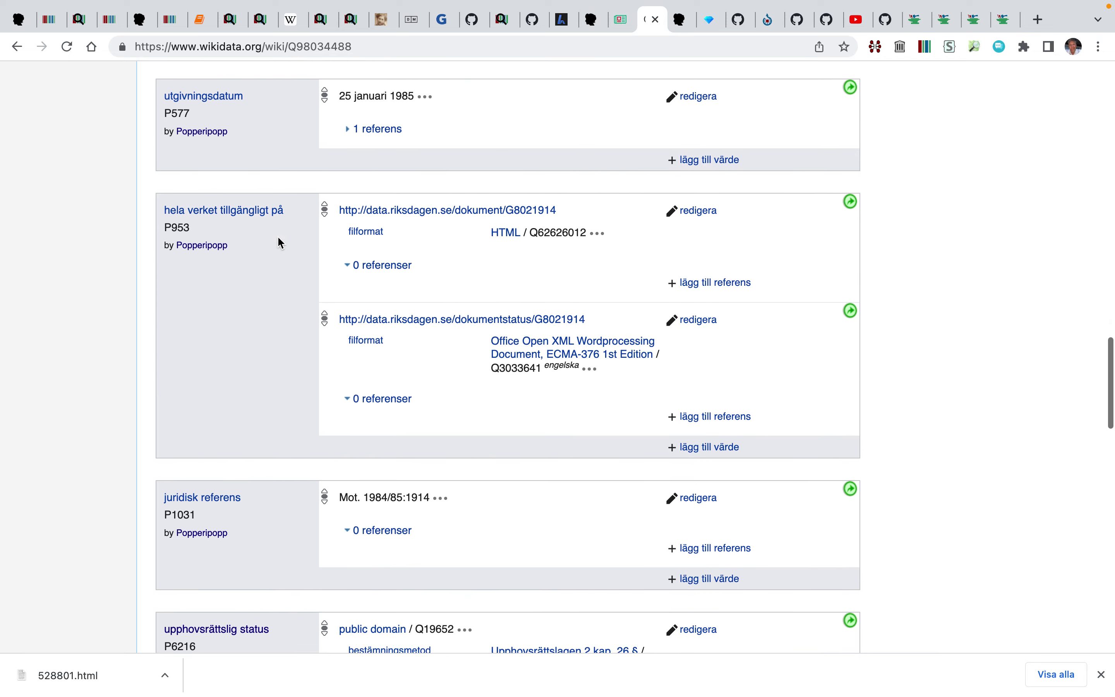
{"action": "scroll", "coordinate": [281, 243], "scroll_direction": "up", "scroll_amount": 14}
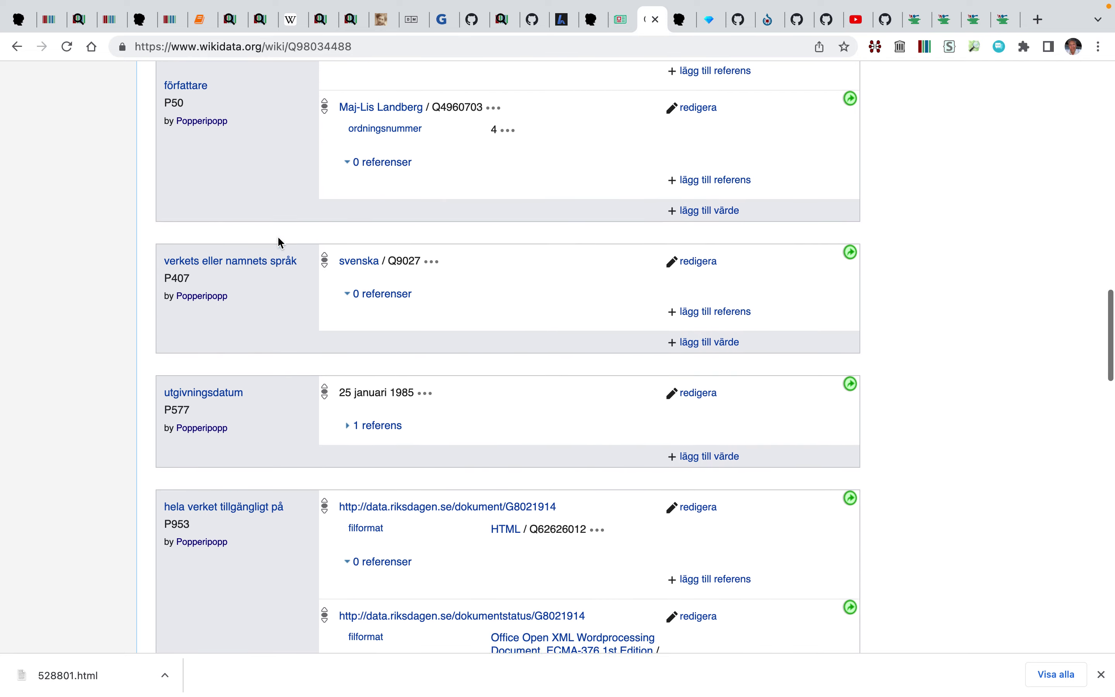
{"action": "scroll", "coordinate": [281, 242], "scroll_direction": "up", "scroll_amount": 5}
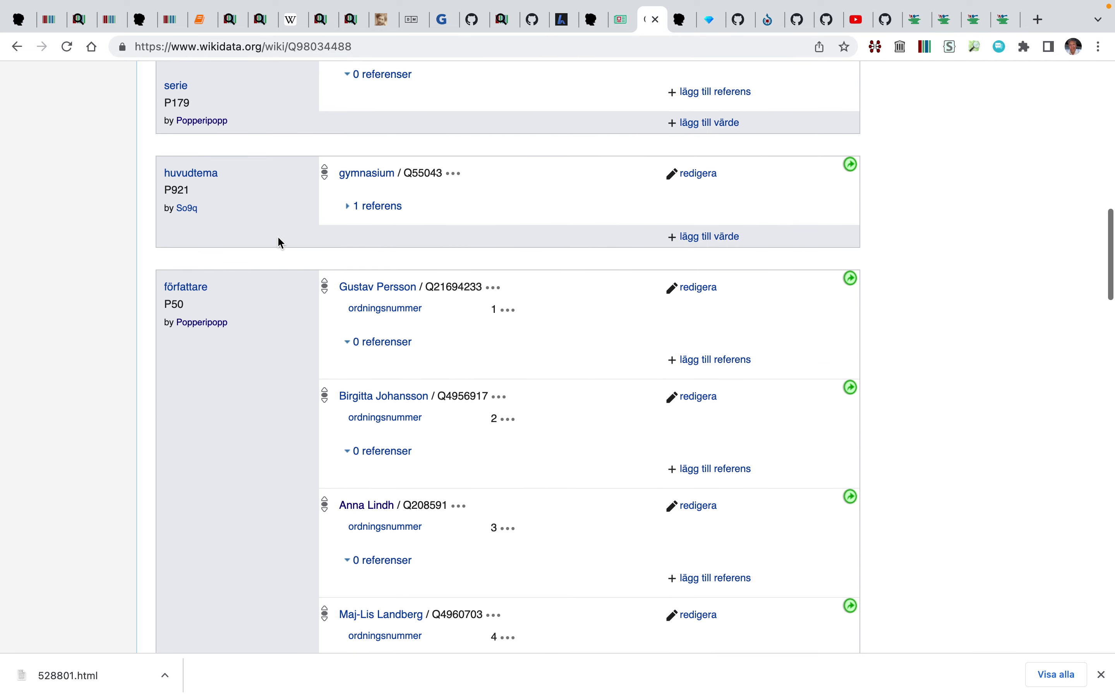
Open the motion's main subject gymnasium (Q55043) in a new tab, switch to it, and open its Scholia topic page
{"action": "scroll", "coordinate": [281, 242], "scroll_direction": "up", "scroll_amount": 1}
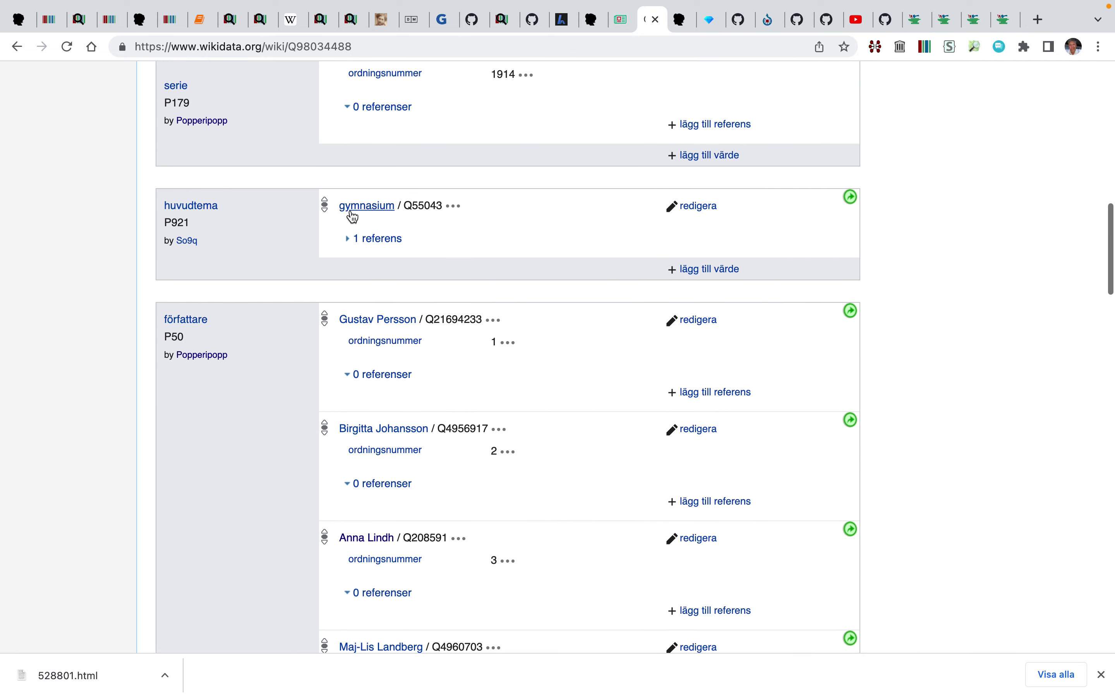
{"action": "right_click", "coordinate": [373, 210]}
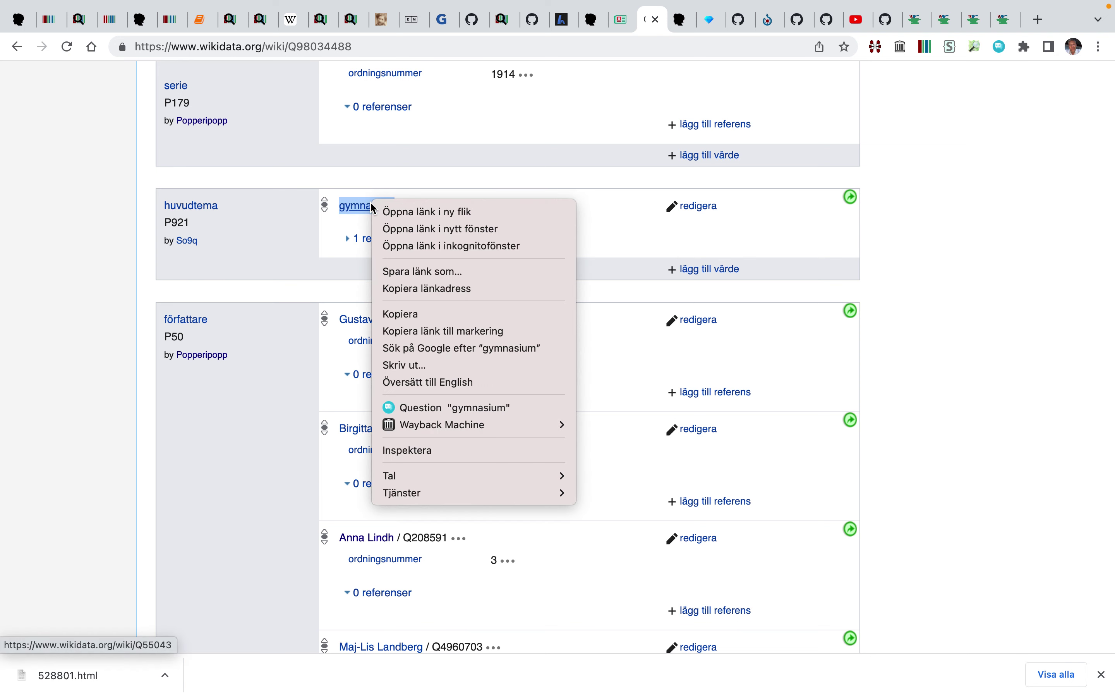
{"action": "left_click", "coordinate": [386, 213]}
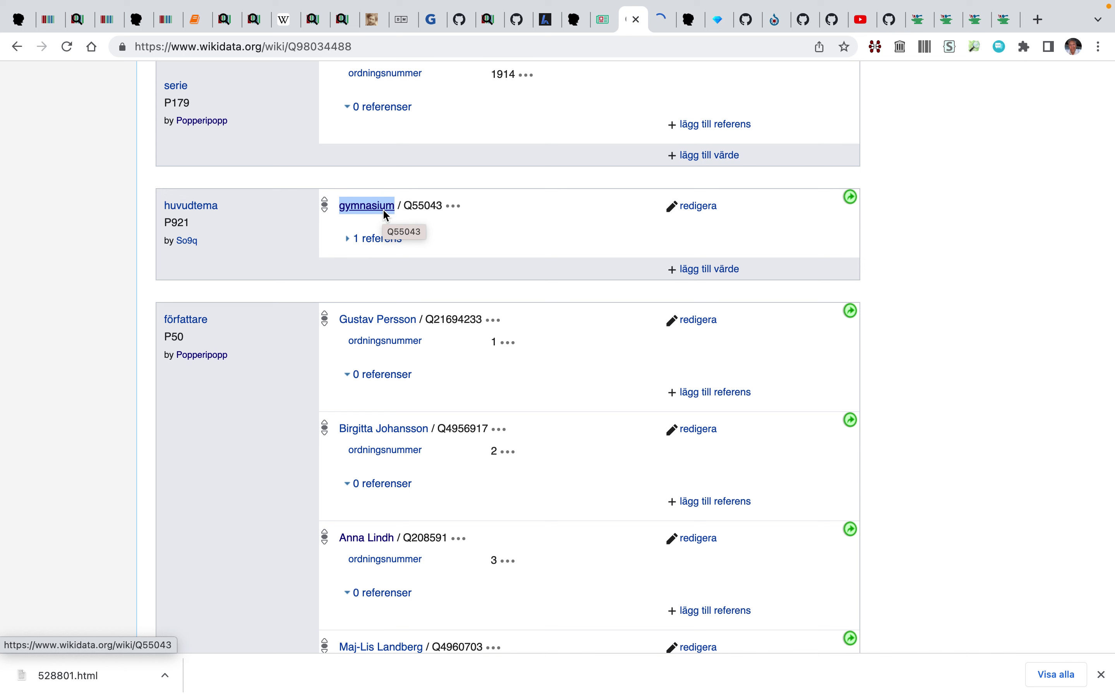
{"action": "left_click", "coordinate": [660, 22]}
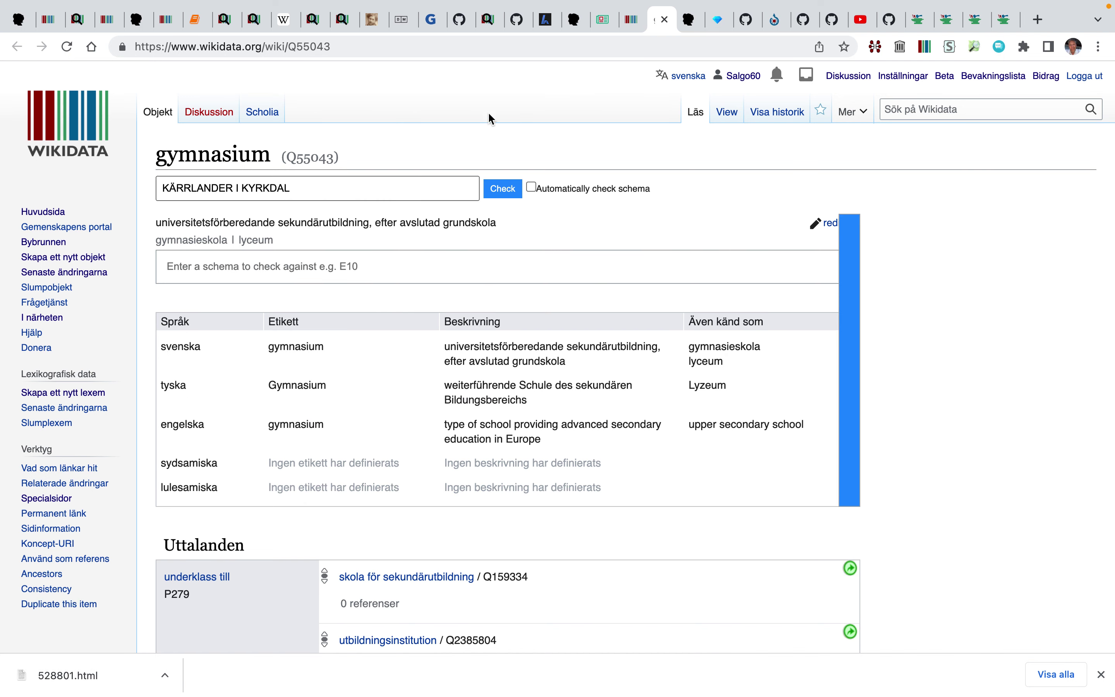
{"action": "left_click", "coordinate": [265, 114]}
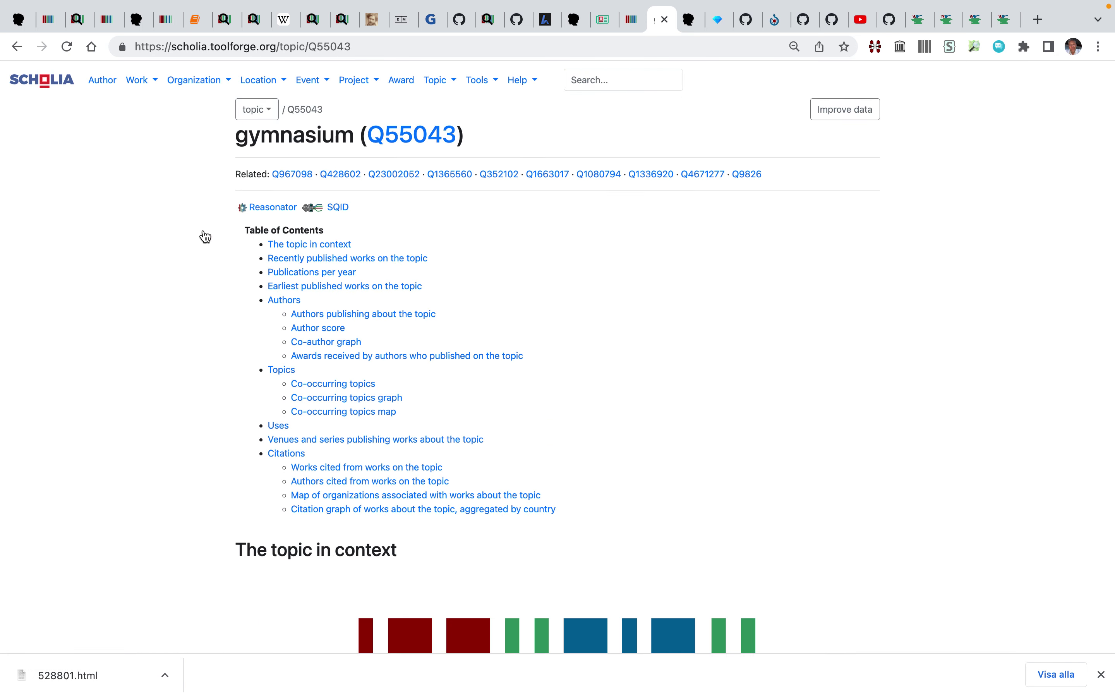
Examine the topic in context, recently published works and earliest published works sections for gymnasium
{"action": "scroll", "coordinate": [206, 236], "scroll_direction": "down", "scroll_amount": 9}
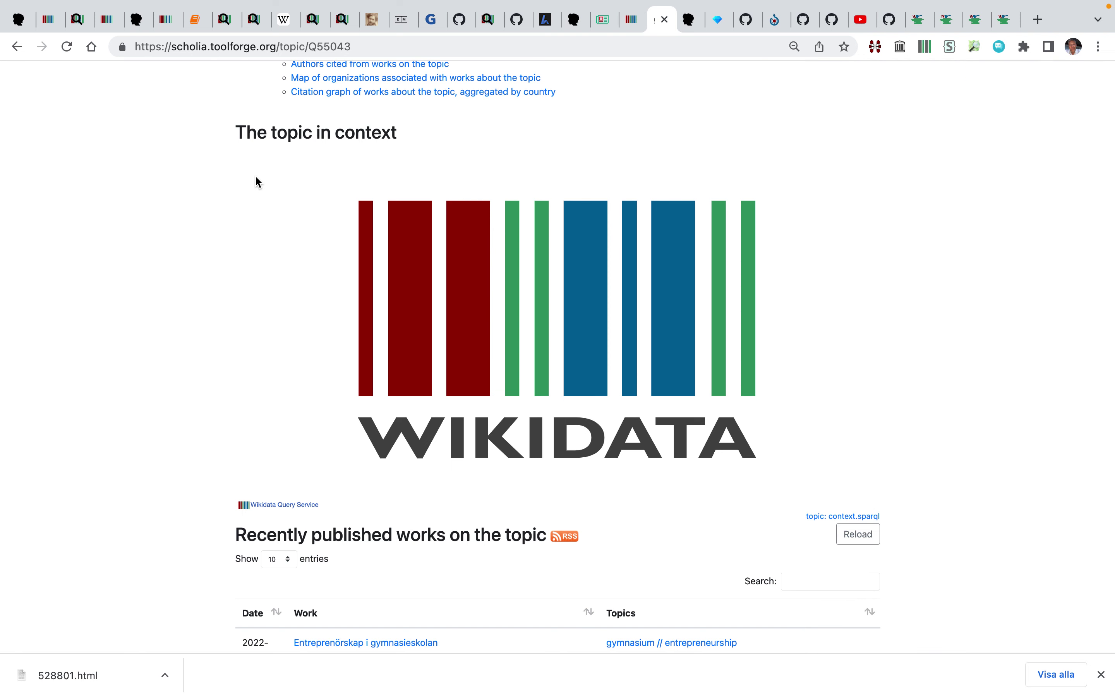
{"action": "mouse_move", "coordinate": [253, 188]}
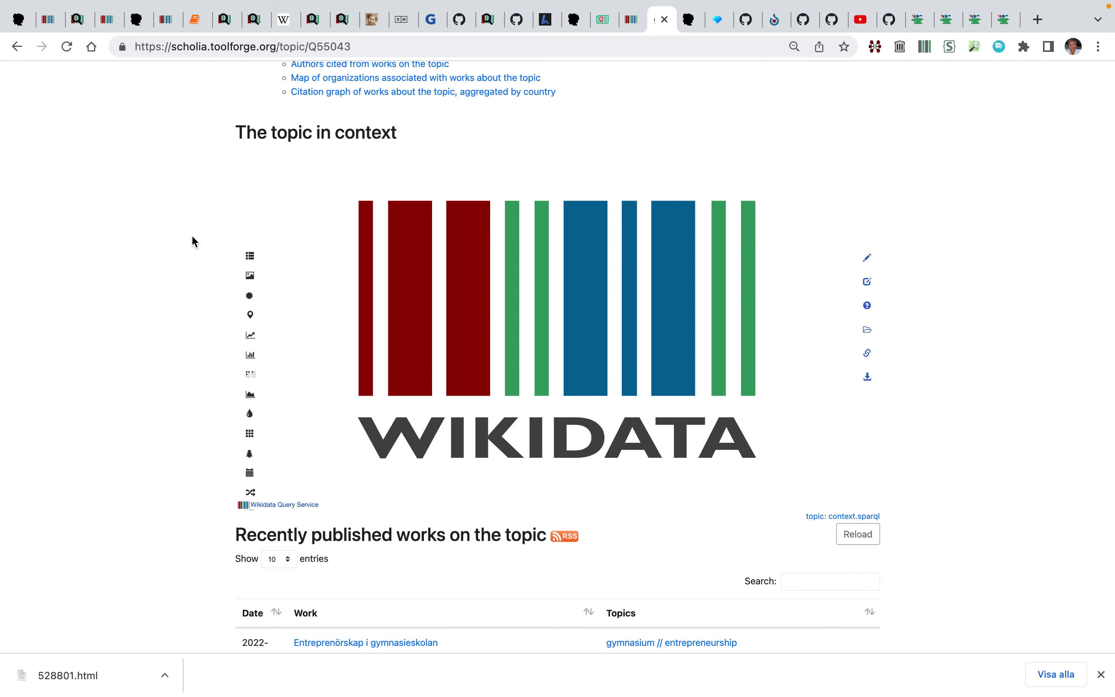
{"action": "scroll", "coordinate": [192, 235], "scroll_direction": "down", "scroll_amount": 5}
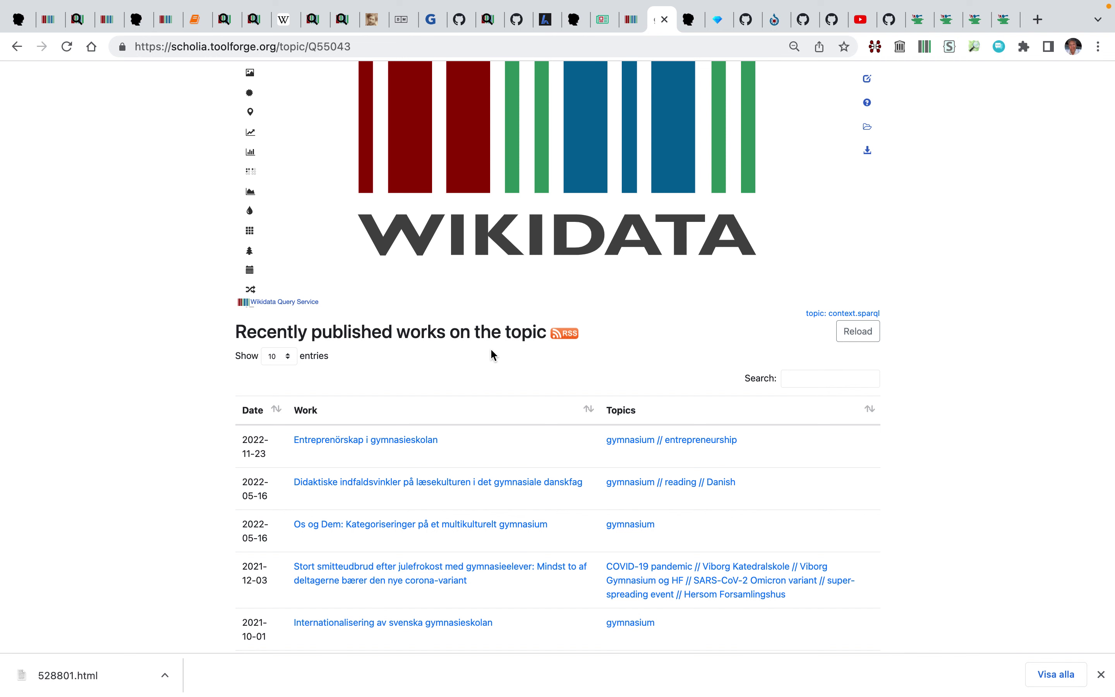
{"action": "scroll", "coordinate": [450, 373], "scroll_direction": "up", "scroll_amount": 5}
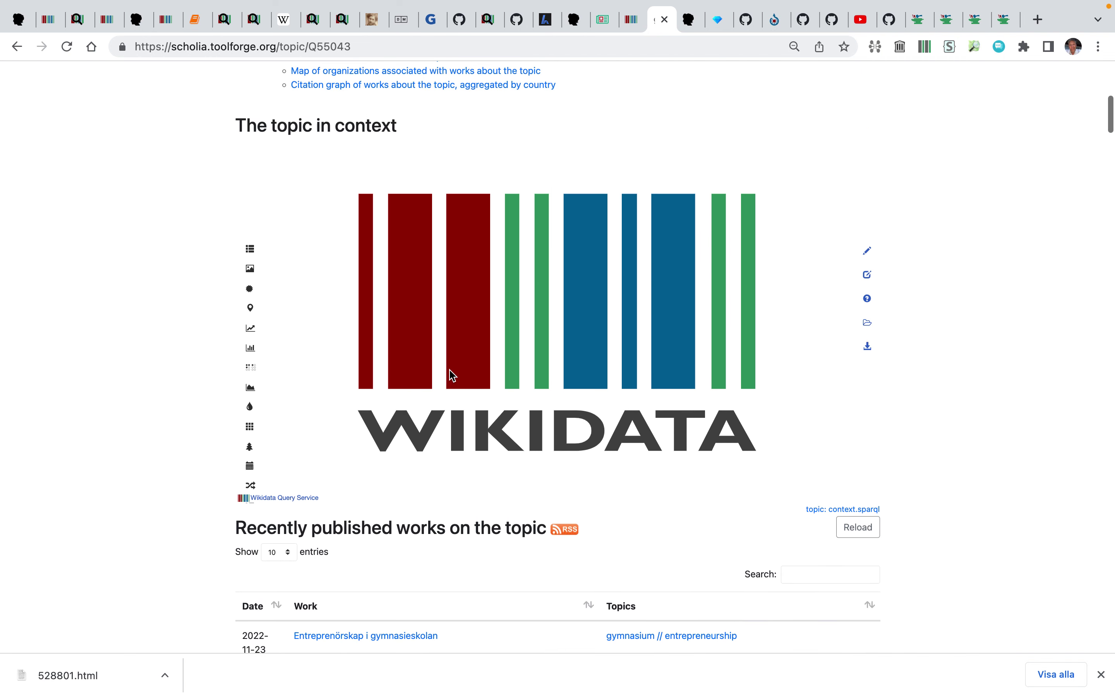
{"action": "mouse_move", "coordinate": [330, 440]}
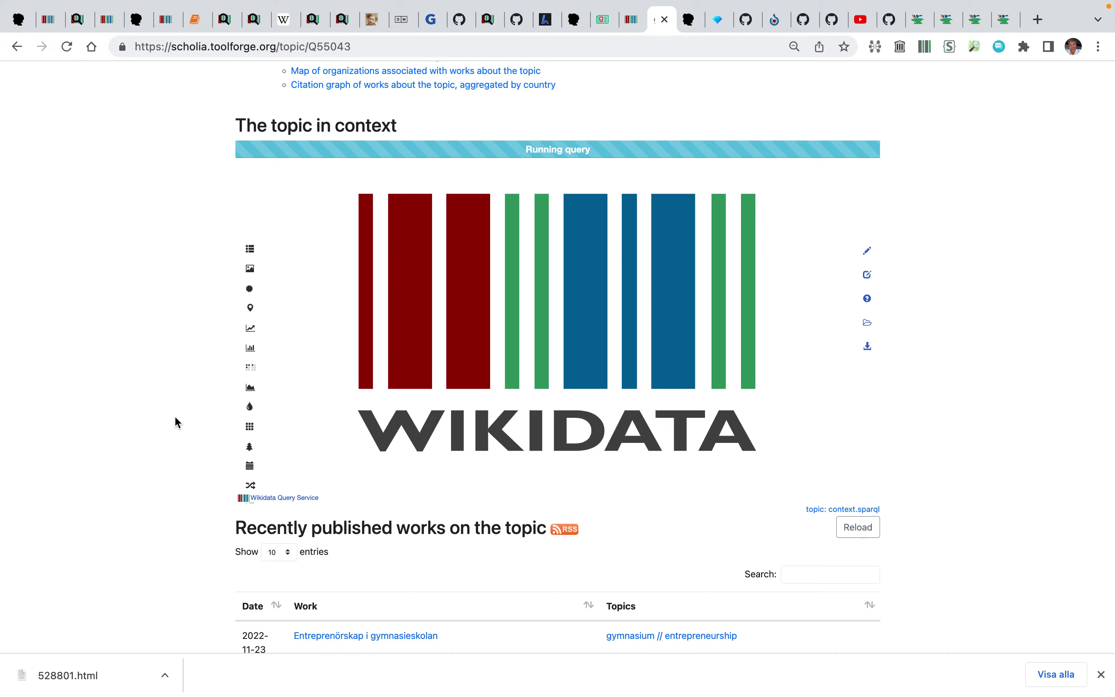
{"action": "scroll", "coordinate": [175, 422], "scroll_direction": "down", "scroll_amount": 12}
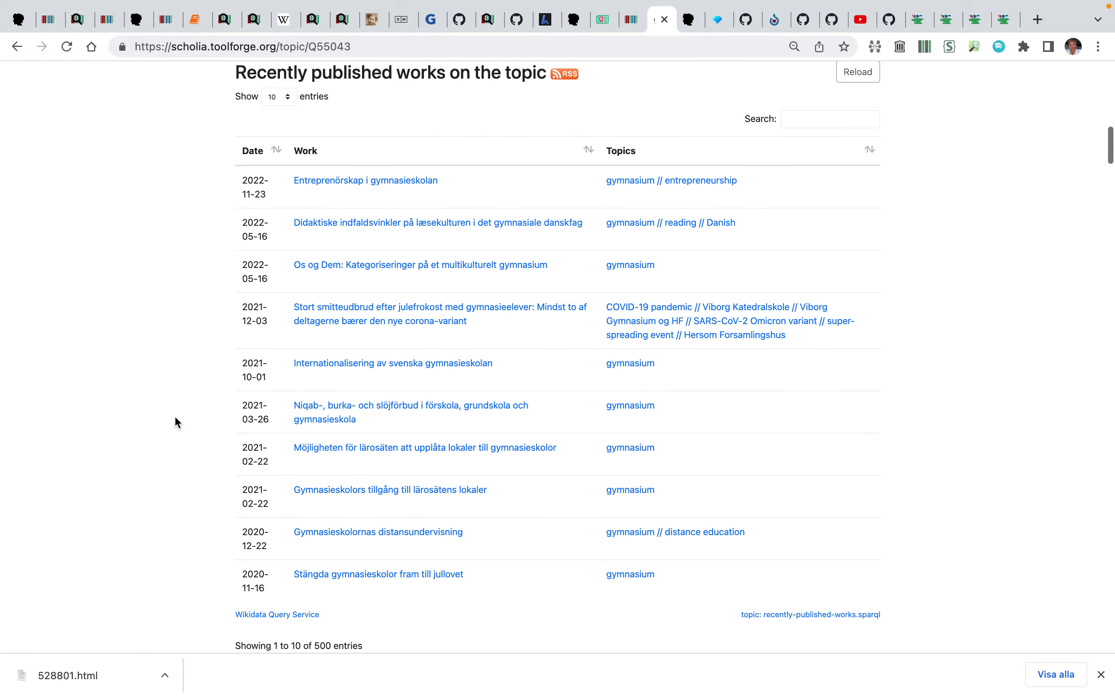
{"action": "scroll", "coordinate": [175, 422], "scroll_direction": "down", "scroll_amount": 15}
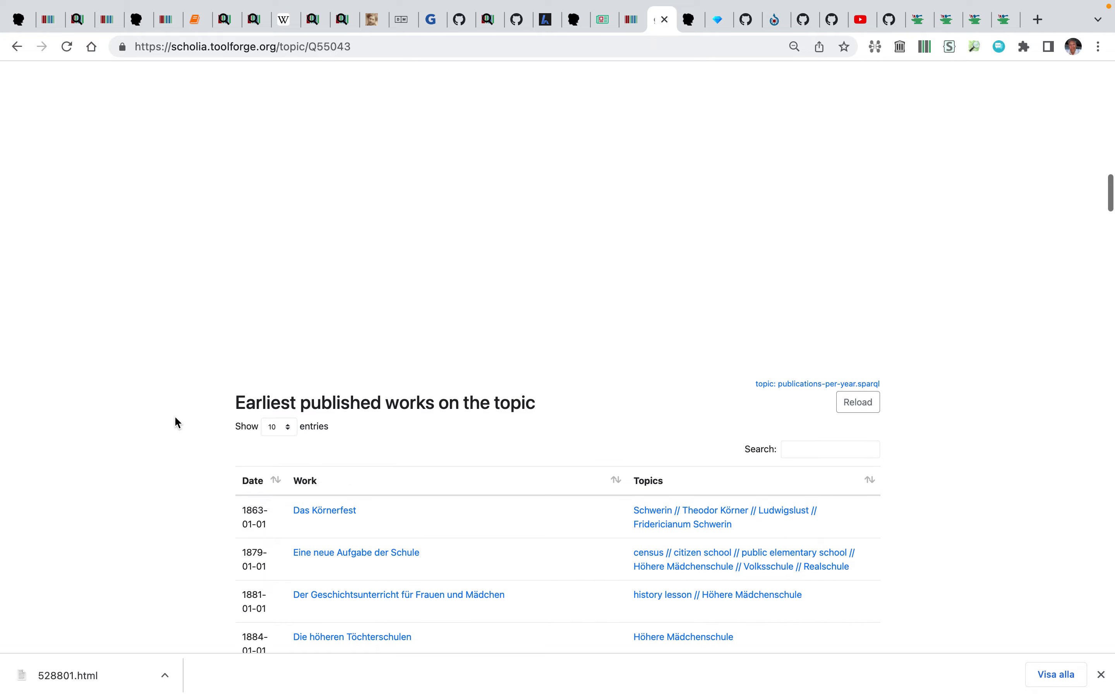
Review the table of authors publishing about the gymnasium topic, including their publication counts and descriptions
{"action": "scroll", "coordinate": [175, 421], "scroll_direction": "down", "scroll_amount": 11}
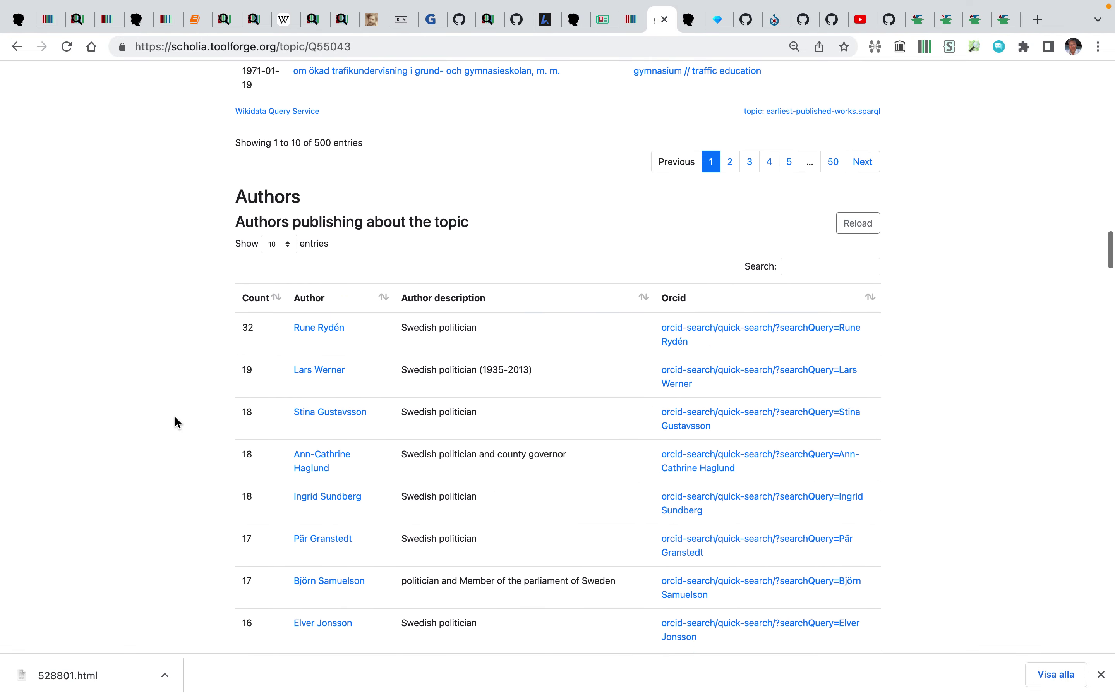
{"action": "scroll", "coordinate": [175, 422], "scroll_direction": "down", "scroll_amount": 7}
{"action": "scroll", "coordinate": [175, 422], "scroll_direction": "up", "scroll_amount": 11}
{"action": "scroll", "coordinate": [175, 422], "scroll_direction": "down", "scroll_amount": 1}
{"action": "scroll", "coordinate": [176, 418], "scroll_direction": "down", "scroll_amount": 2}
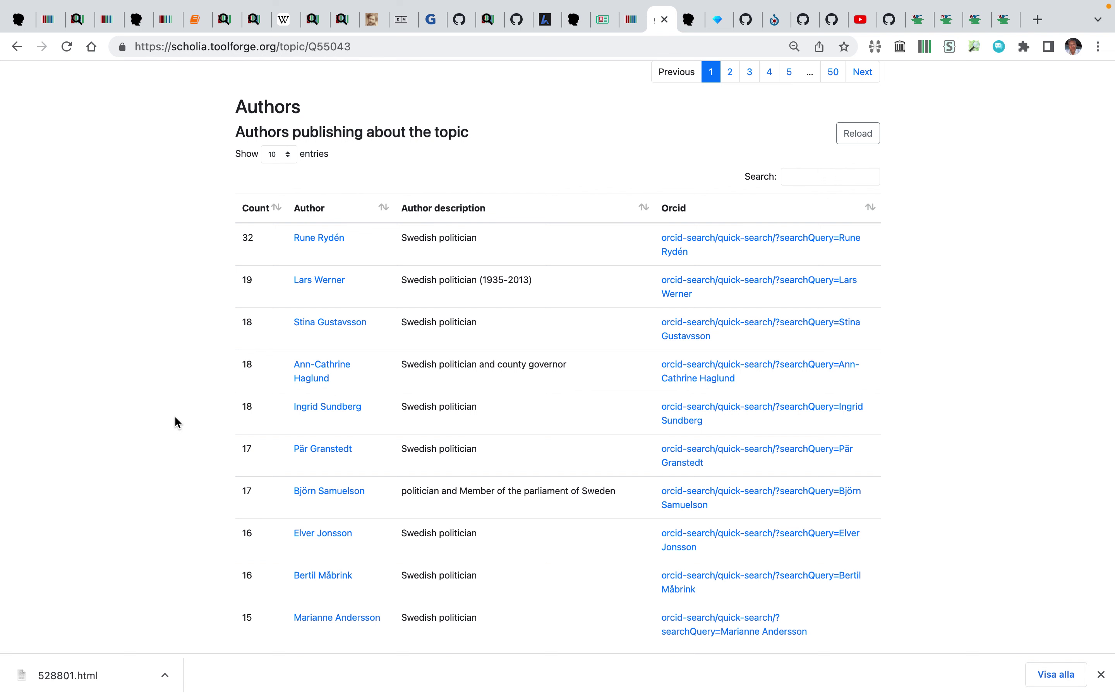
{"action": "scroll", "coordinate": [175, 417], "scroll_direction": "down", "scroll_amount": 3}
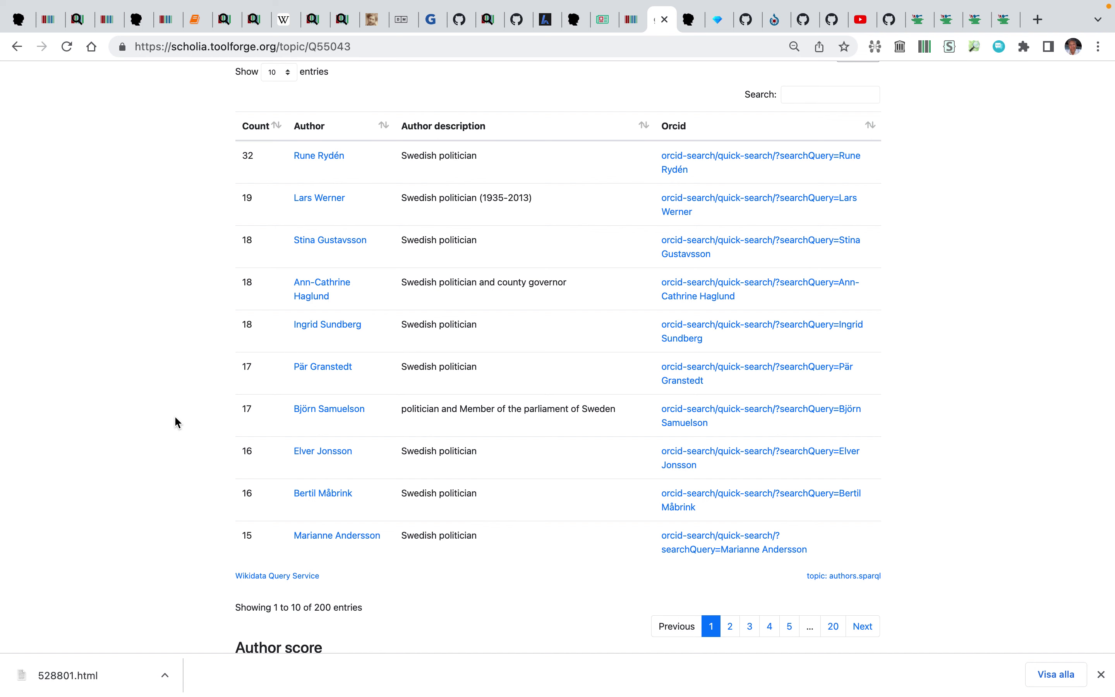
Inspect the author score bubble chart, the table of scores with example works, and the co-author graph
{"action": "scroll", "coordinate": [175, 422], "scroll_direction": "down", "scroll_amount": 20}
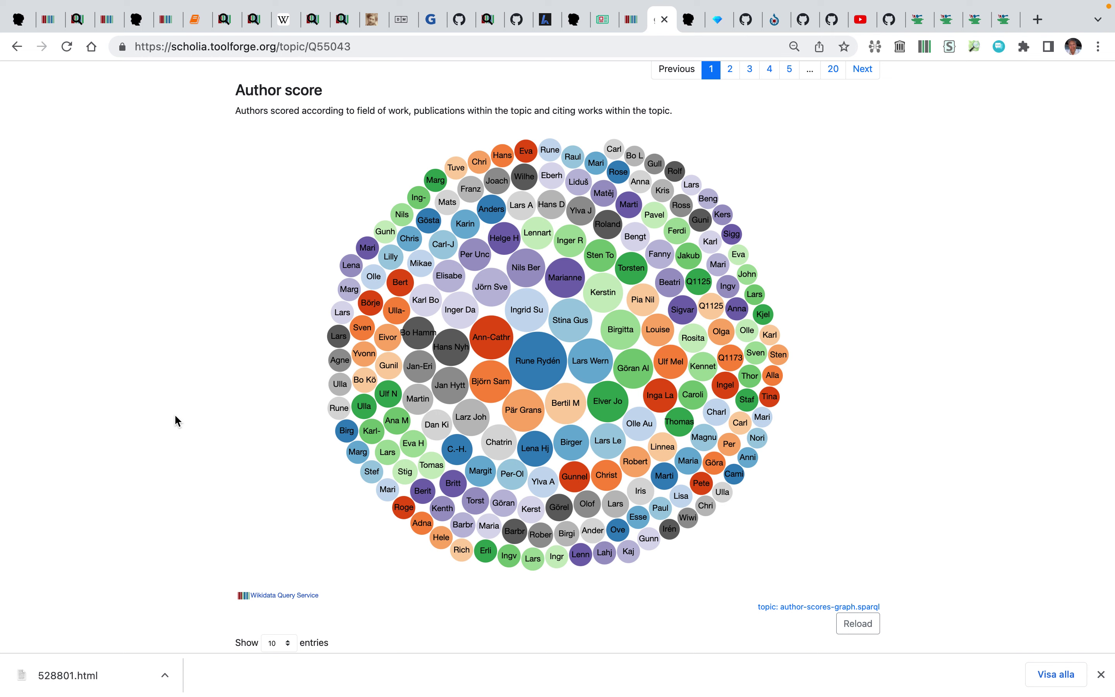
{"action": "mouse_move", "coordinate": [483, 225]}
{"action": "scroll", "coordinate": [443, 380], "scroll_direction": "down", "scroll_amount": 13}
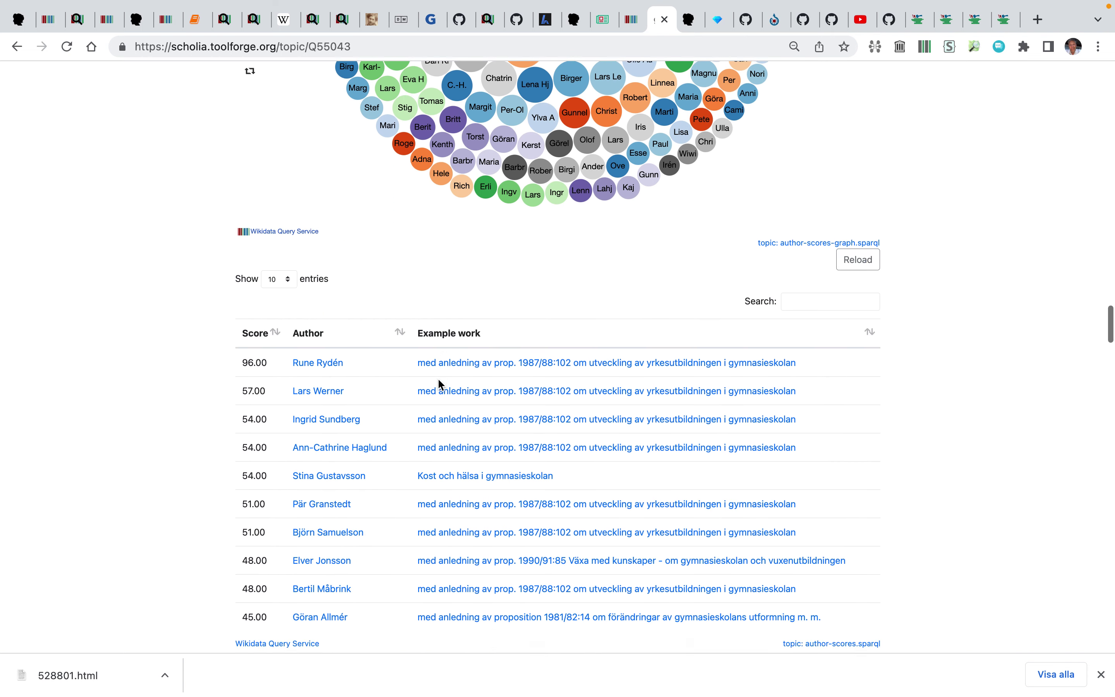
{"action": "scroll", "coordinate": [195, 493], "scroll_direction": "down", "scroll_amount": 8}
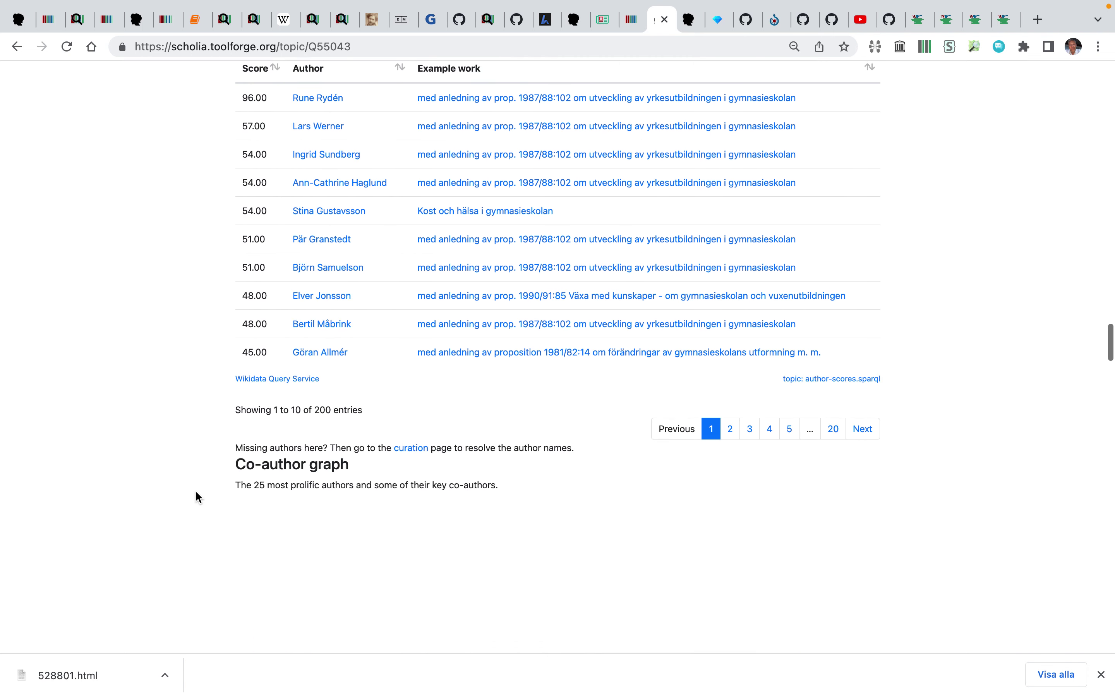
{"action": "scroll", "coordinate": [196, 493], "scroll_direction": "down", "scroll_amount": 15}
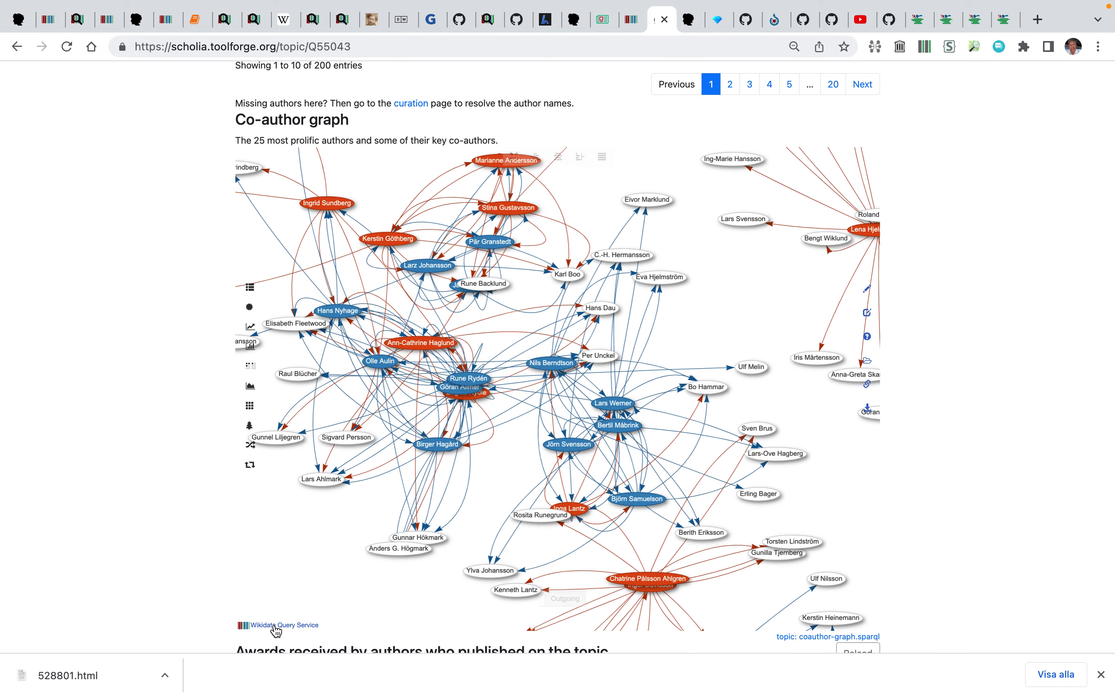
Open the co-author graph's query in Wikidata Query Service and read through its SPARQL code
{"action": "left_click", "coordinate": [277, 626]}
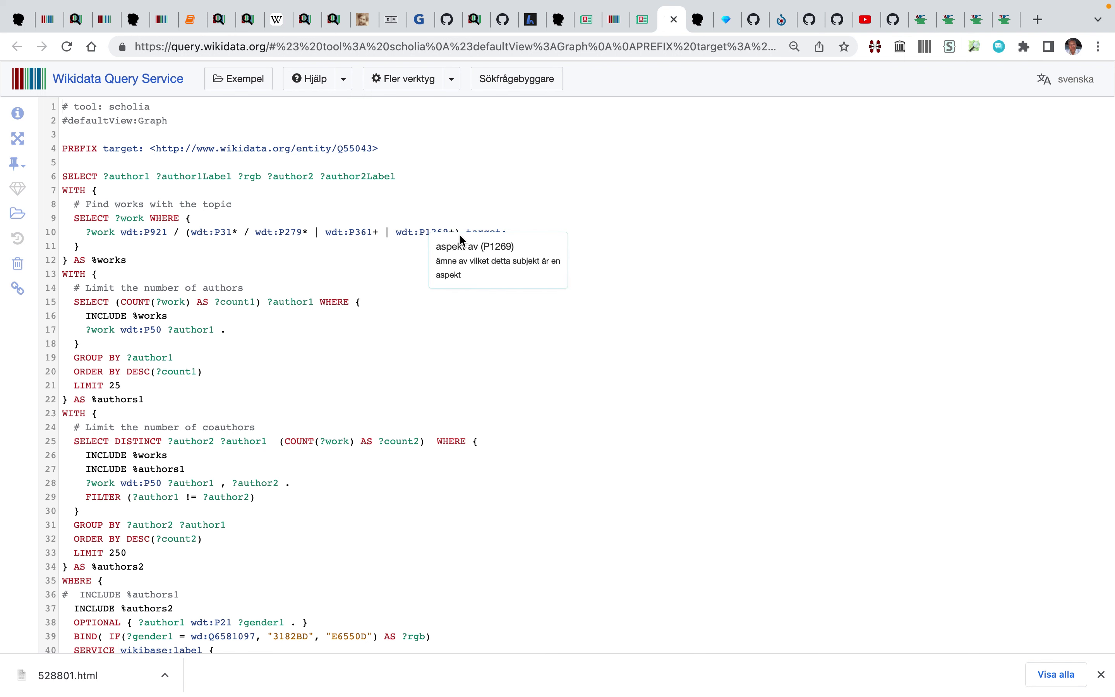
{"action": "scroll", "coordinate": [459, 234], "scroll_direction": "down", "scroll_amount": 1}
{"action": "scroll", "coordinate": [460, 237], "scroll_direction": "down", "scroll_amount": 1}
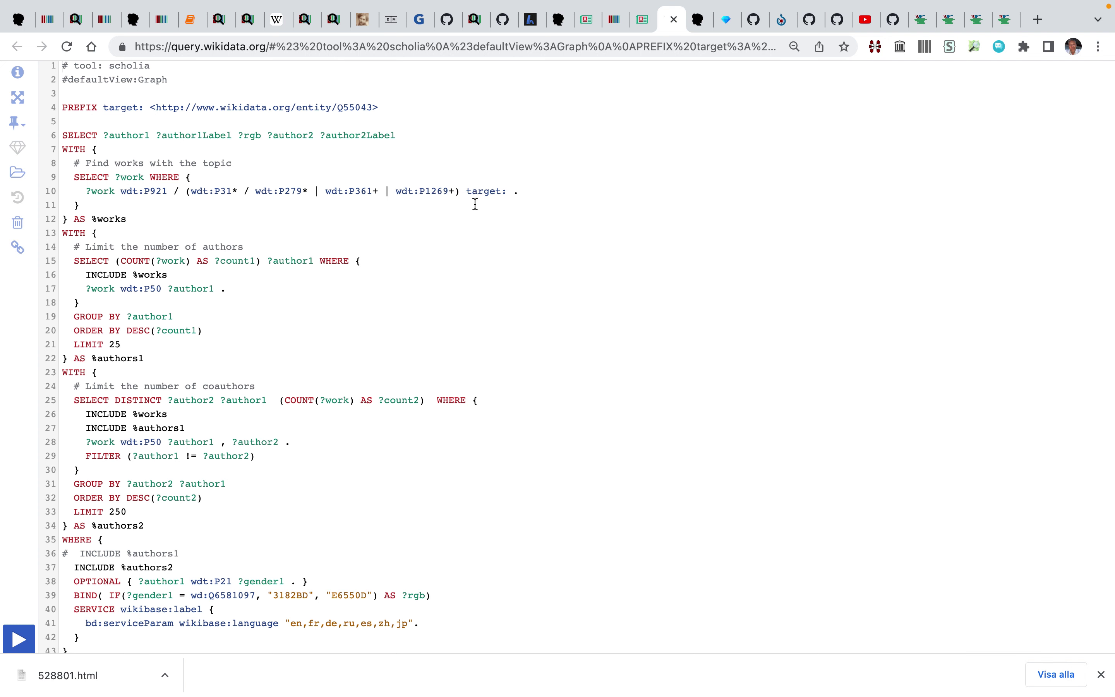
{"action": "scroll", "coordinate": [463, 235], "scroll_direction": "down", "scroll_amount": 1}
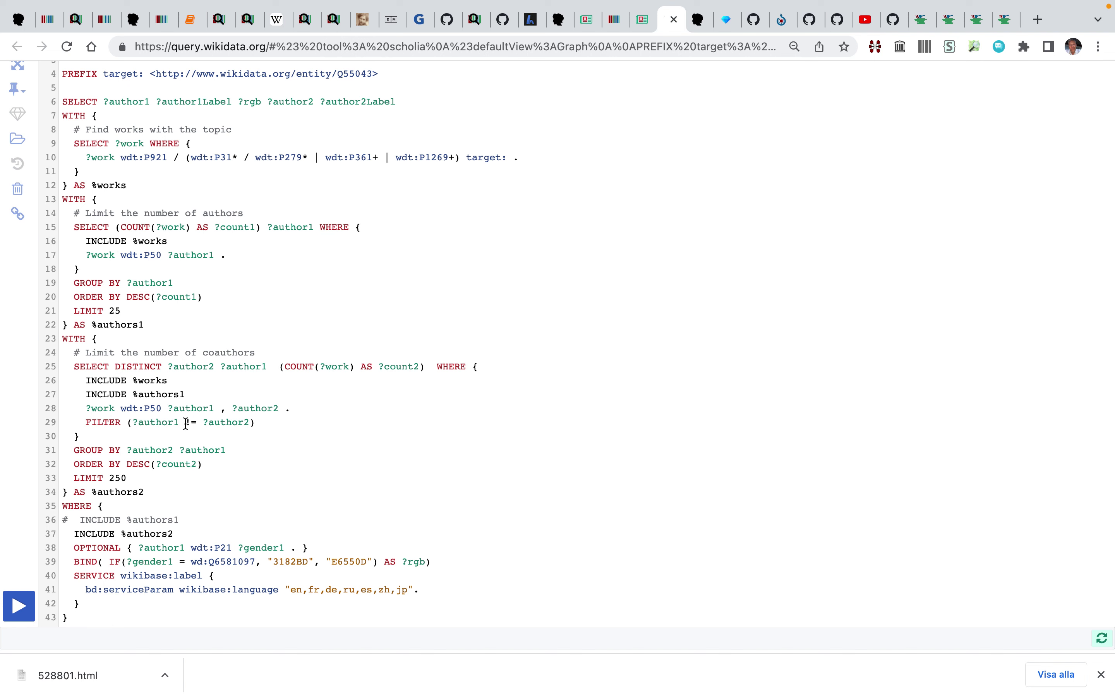
{"action": "scroll", "coordinate": [185, 423], "scroll_direction": "up", "scroll_amount": 2}
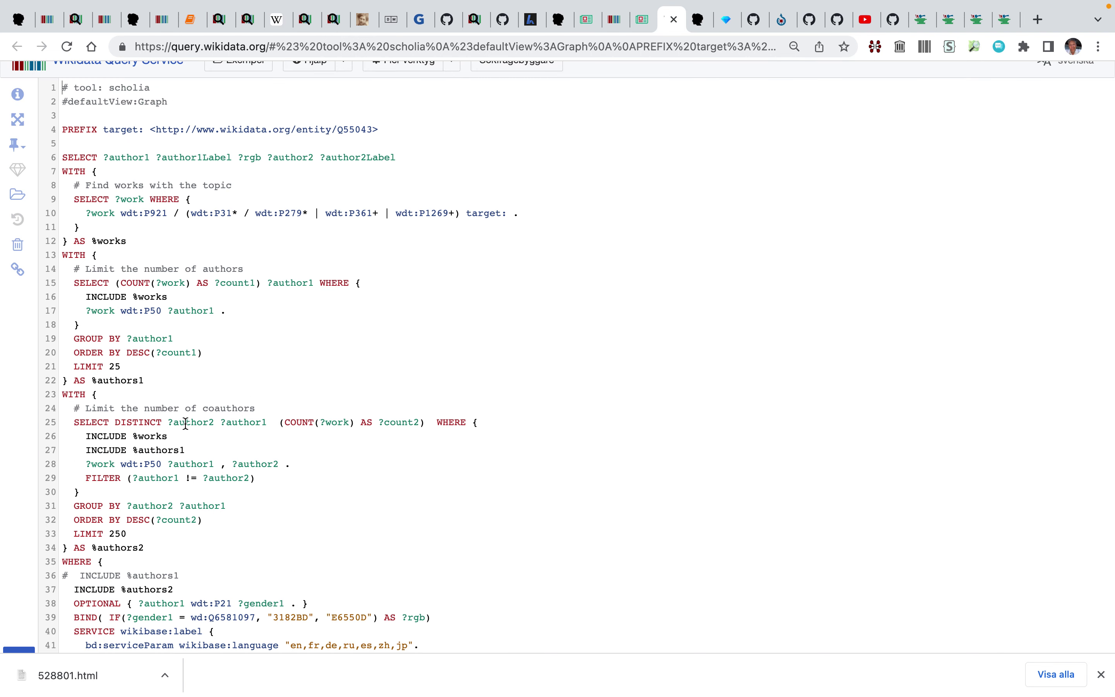